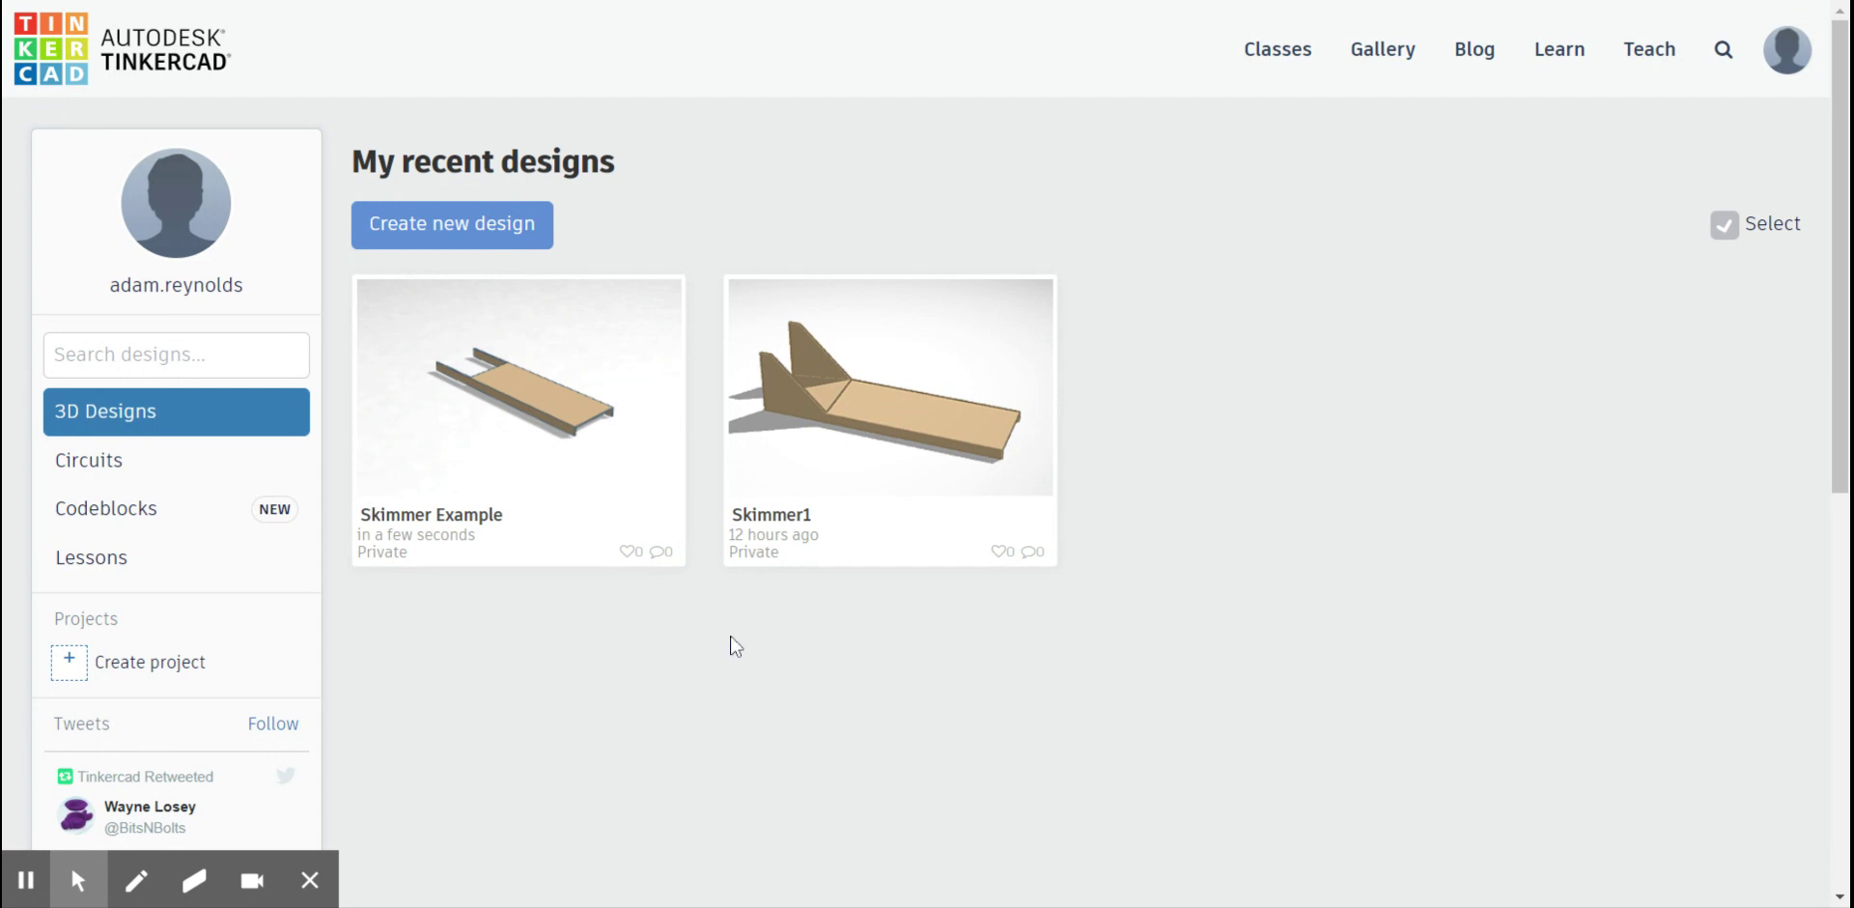
- Open the Skimmer Example design and orbit to a front view of the deck
mouse_move(558, 520)
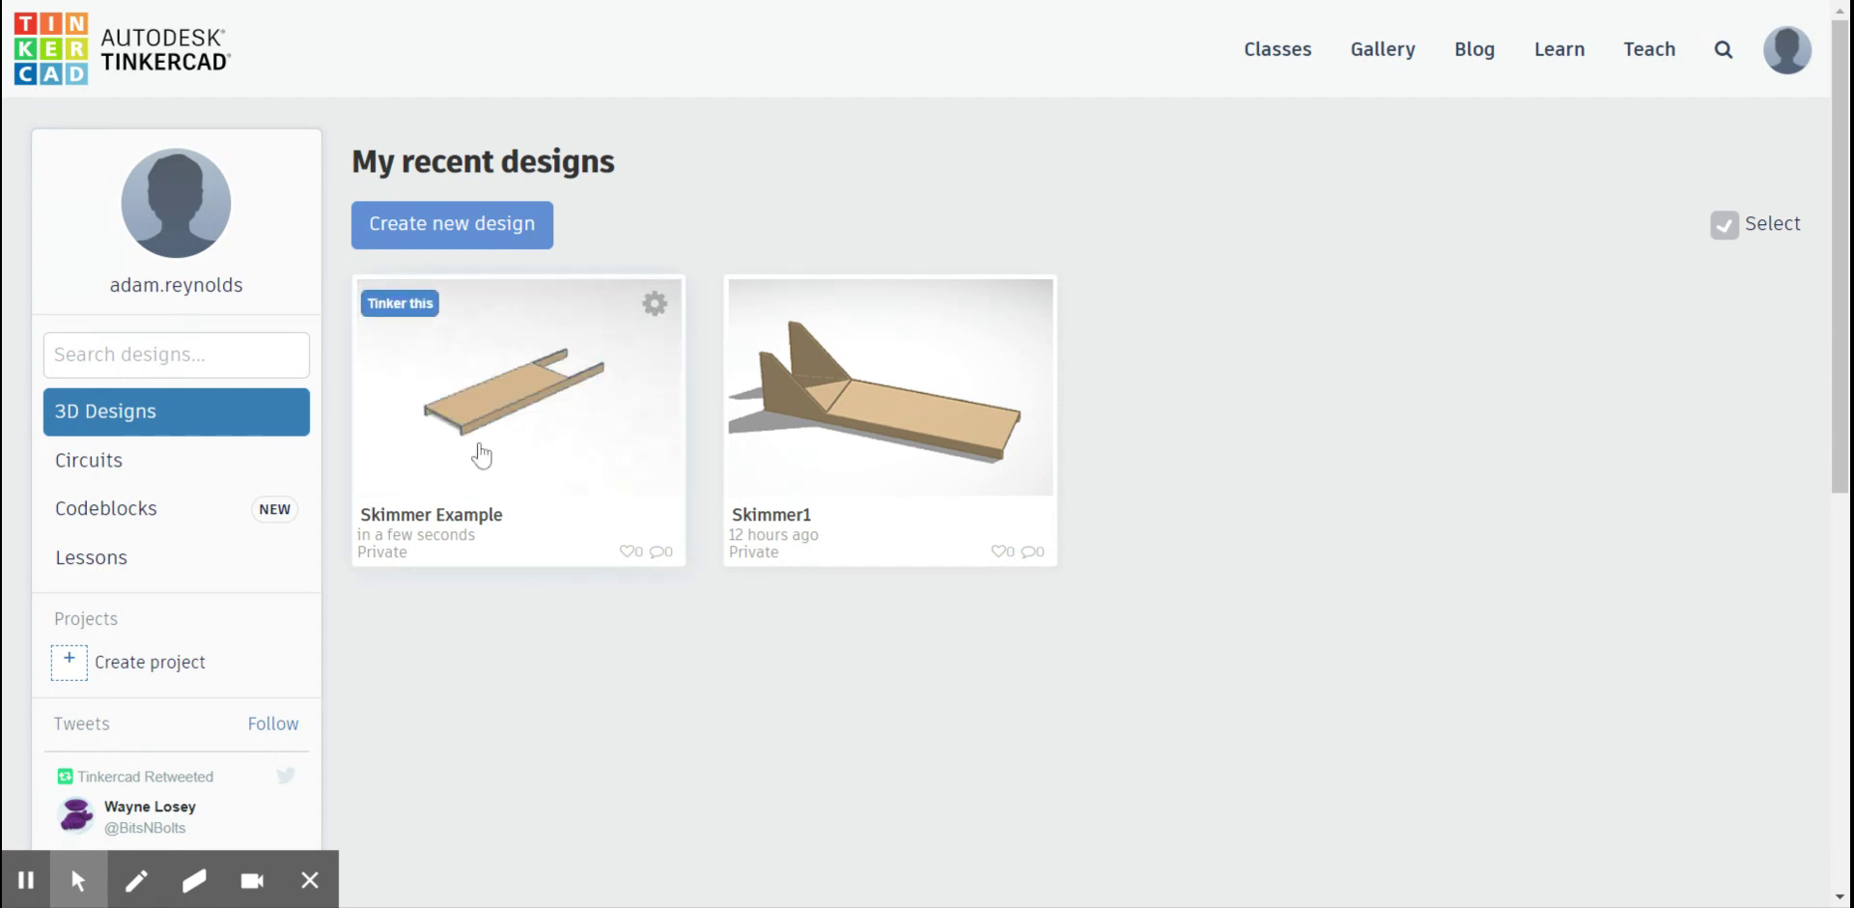
left_click(397, 314)
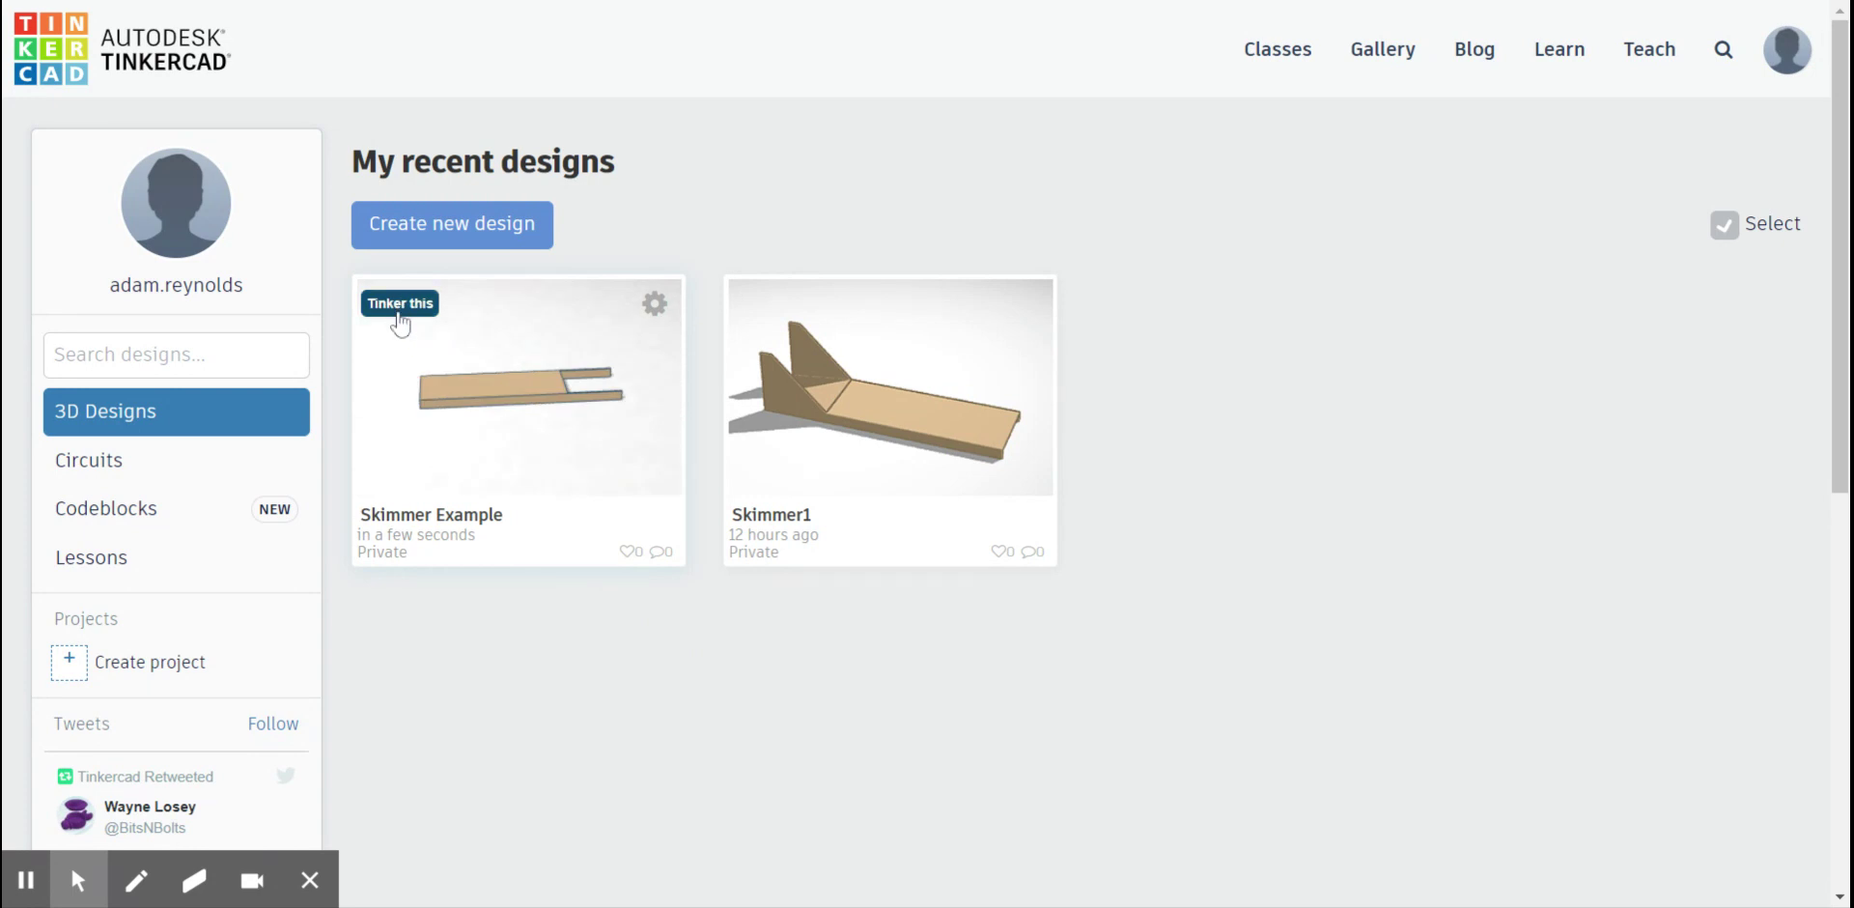
left_click(404, 311)
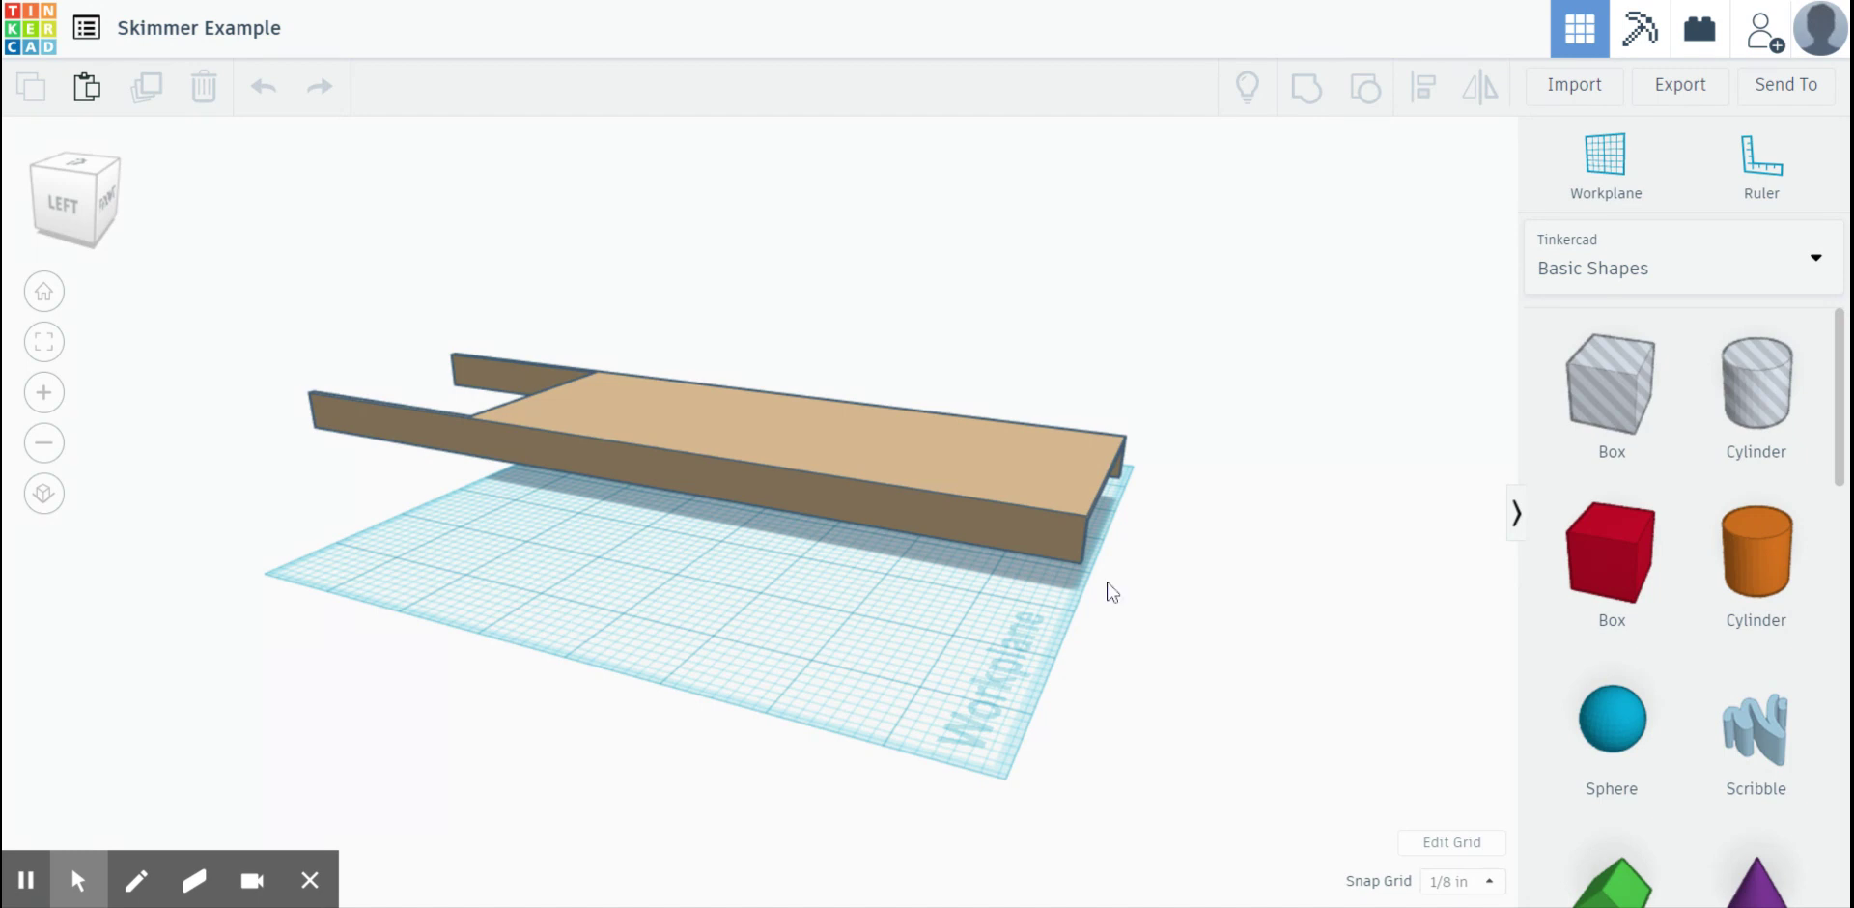
right_click_drag(1126, 597, 925, 595)
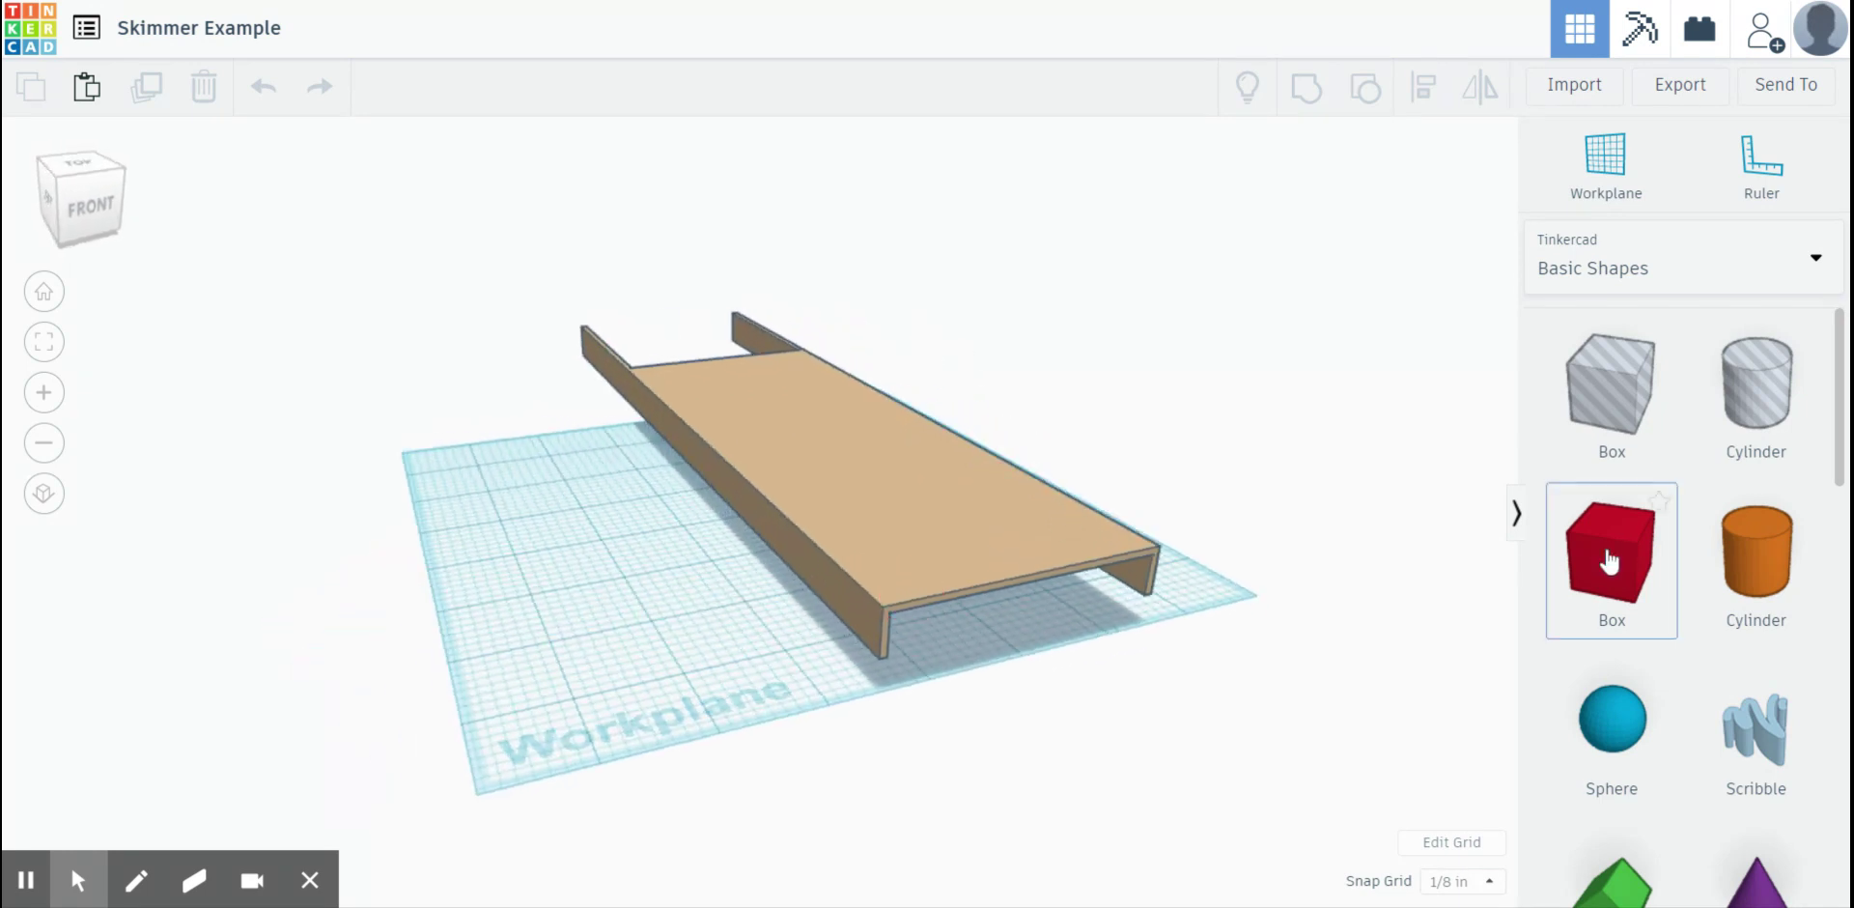
- Drop a red box on the workplane left of the deck and set its length to 3
left_click_drag(1584, 554, 522, 579)
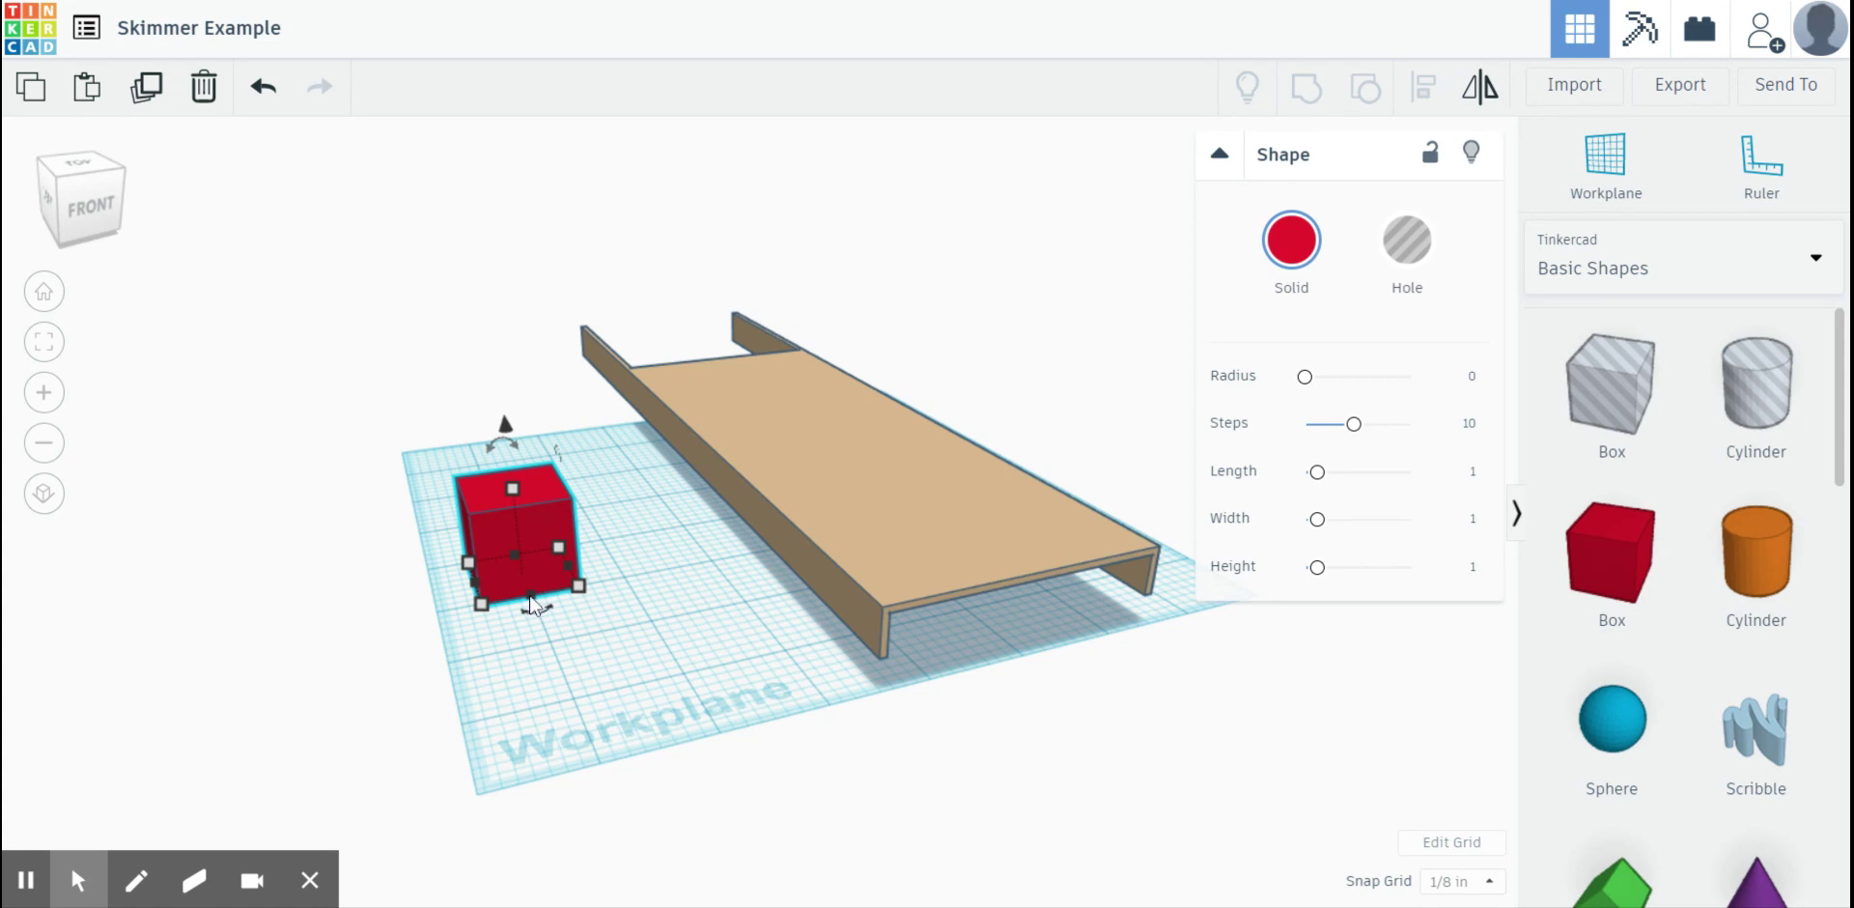
mouse_move(533, 605)
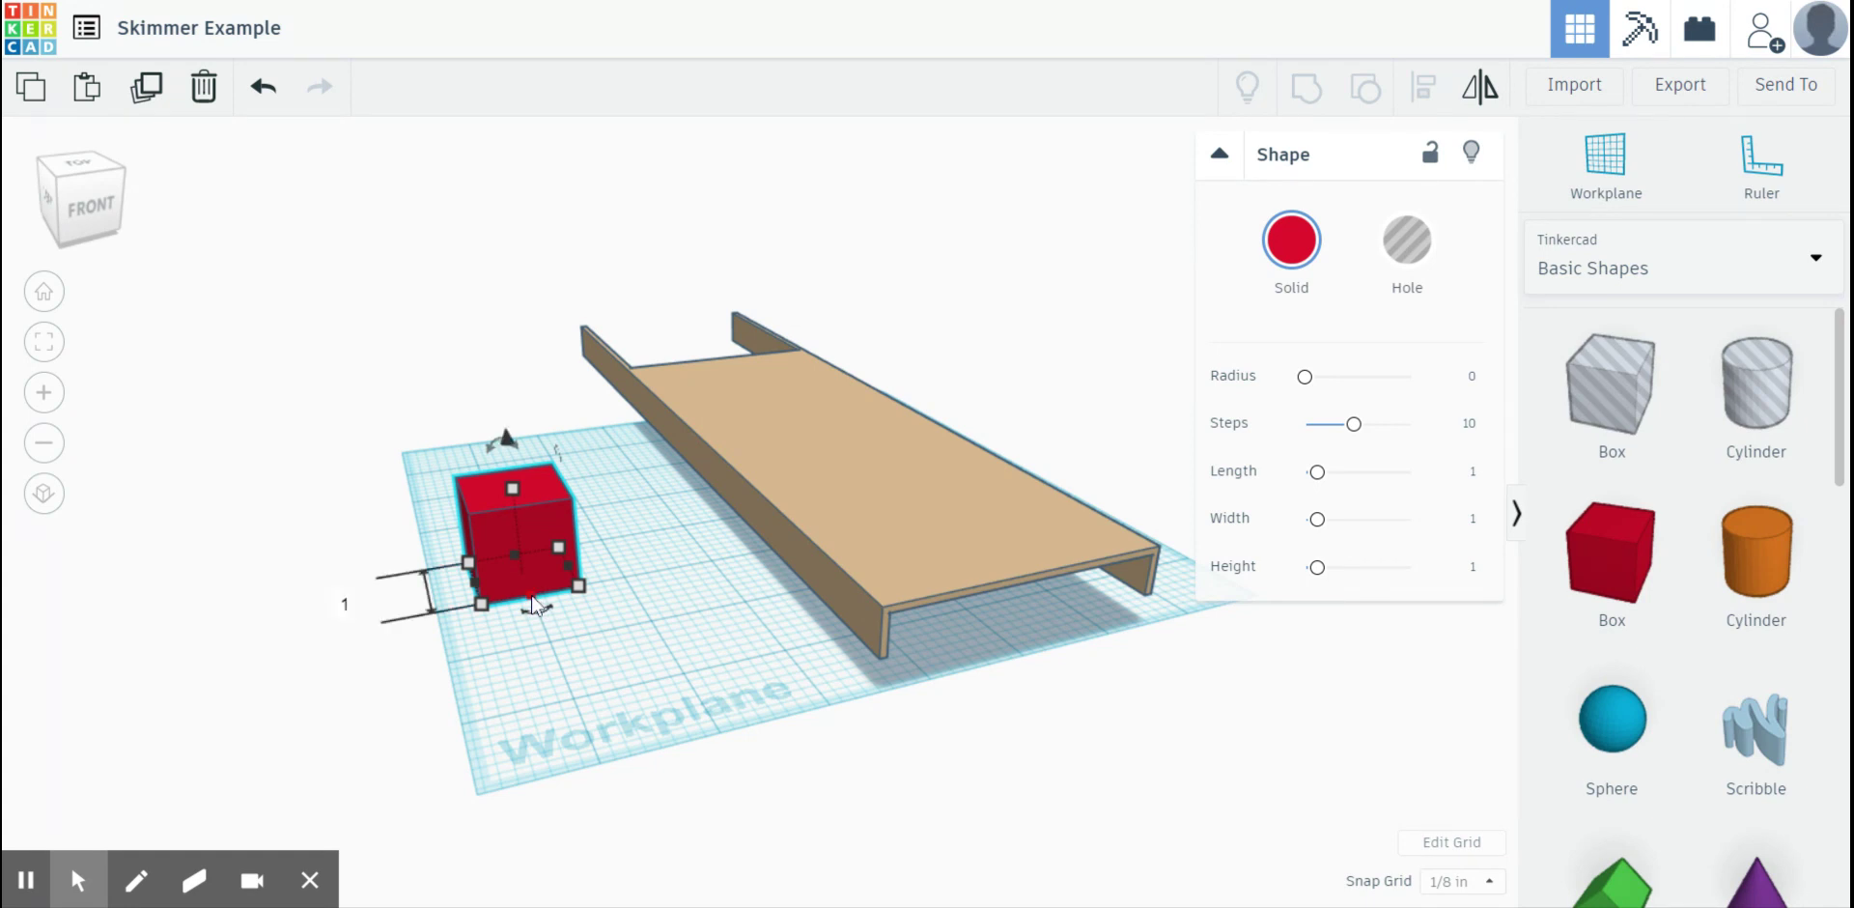
left_click(345, 605)
type("3")
key("Return")
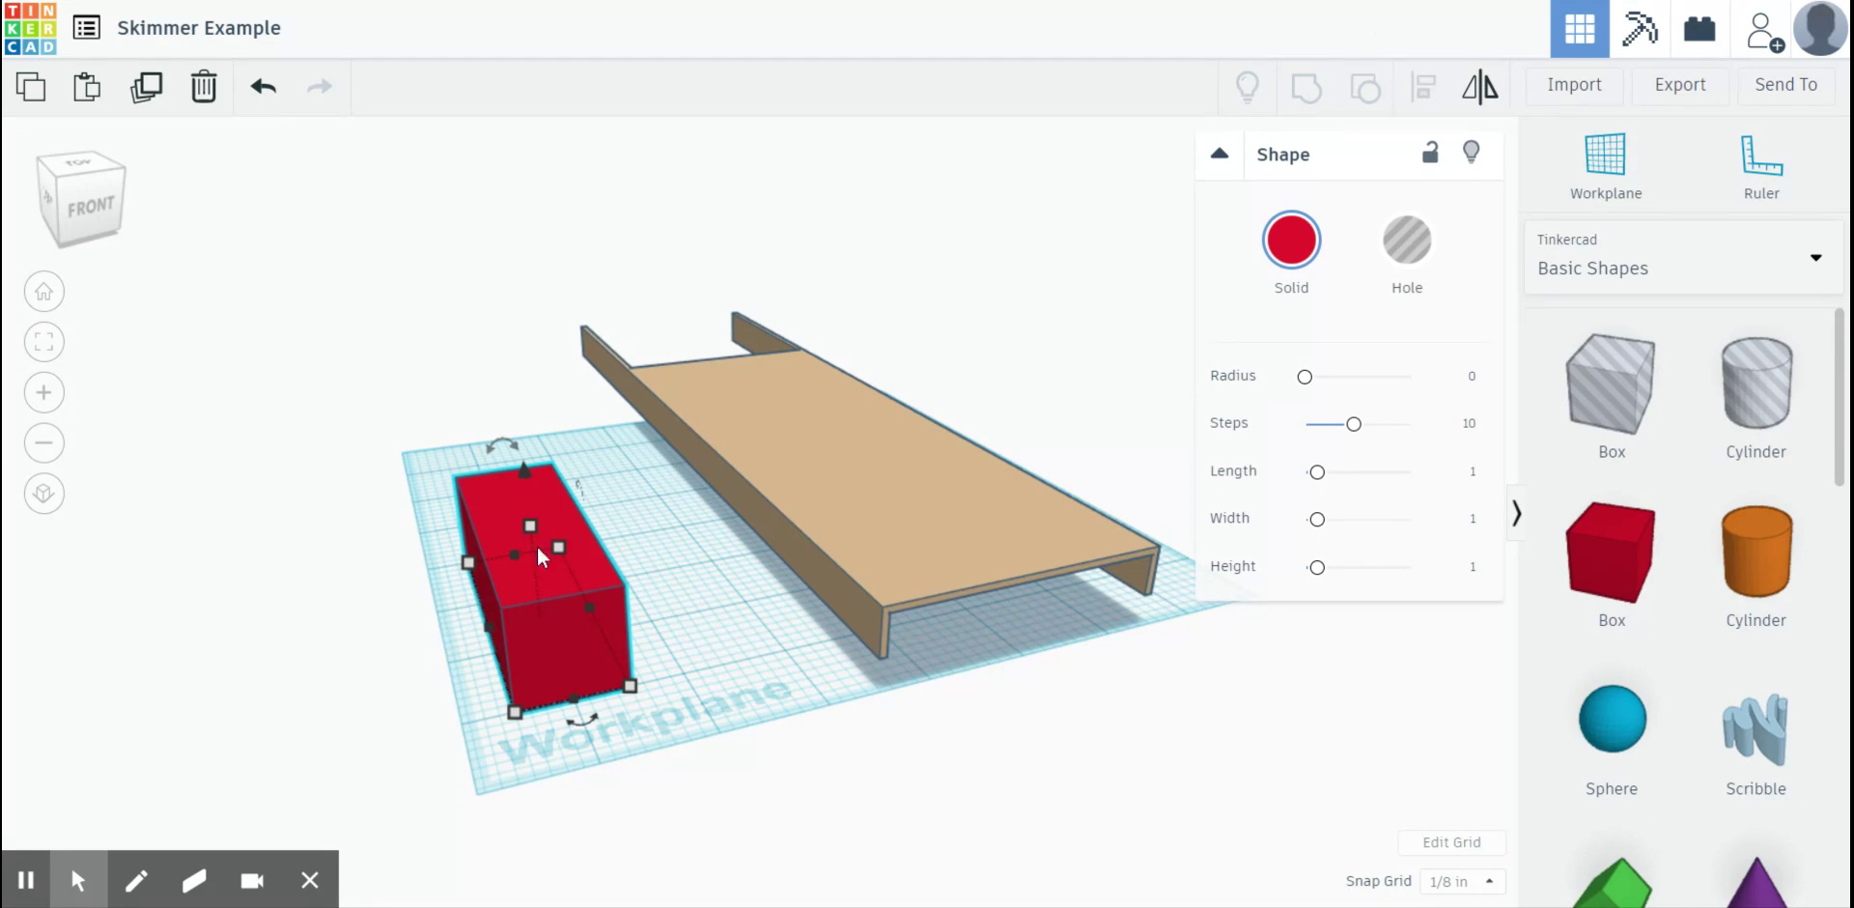
left_click(662, 571)
type("3")
key("Return")
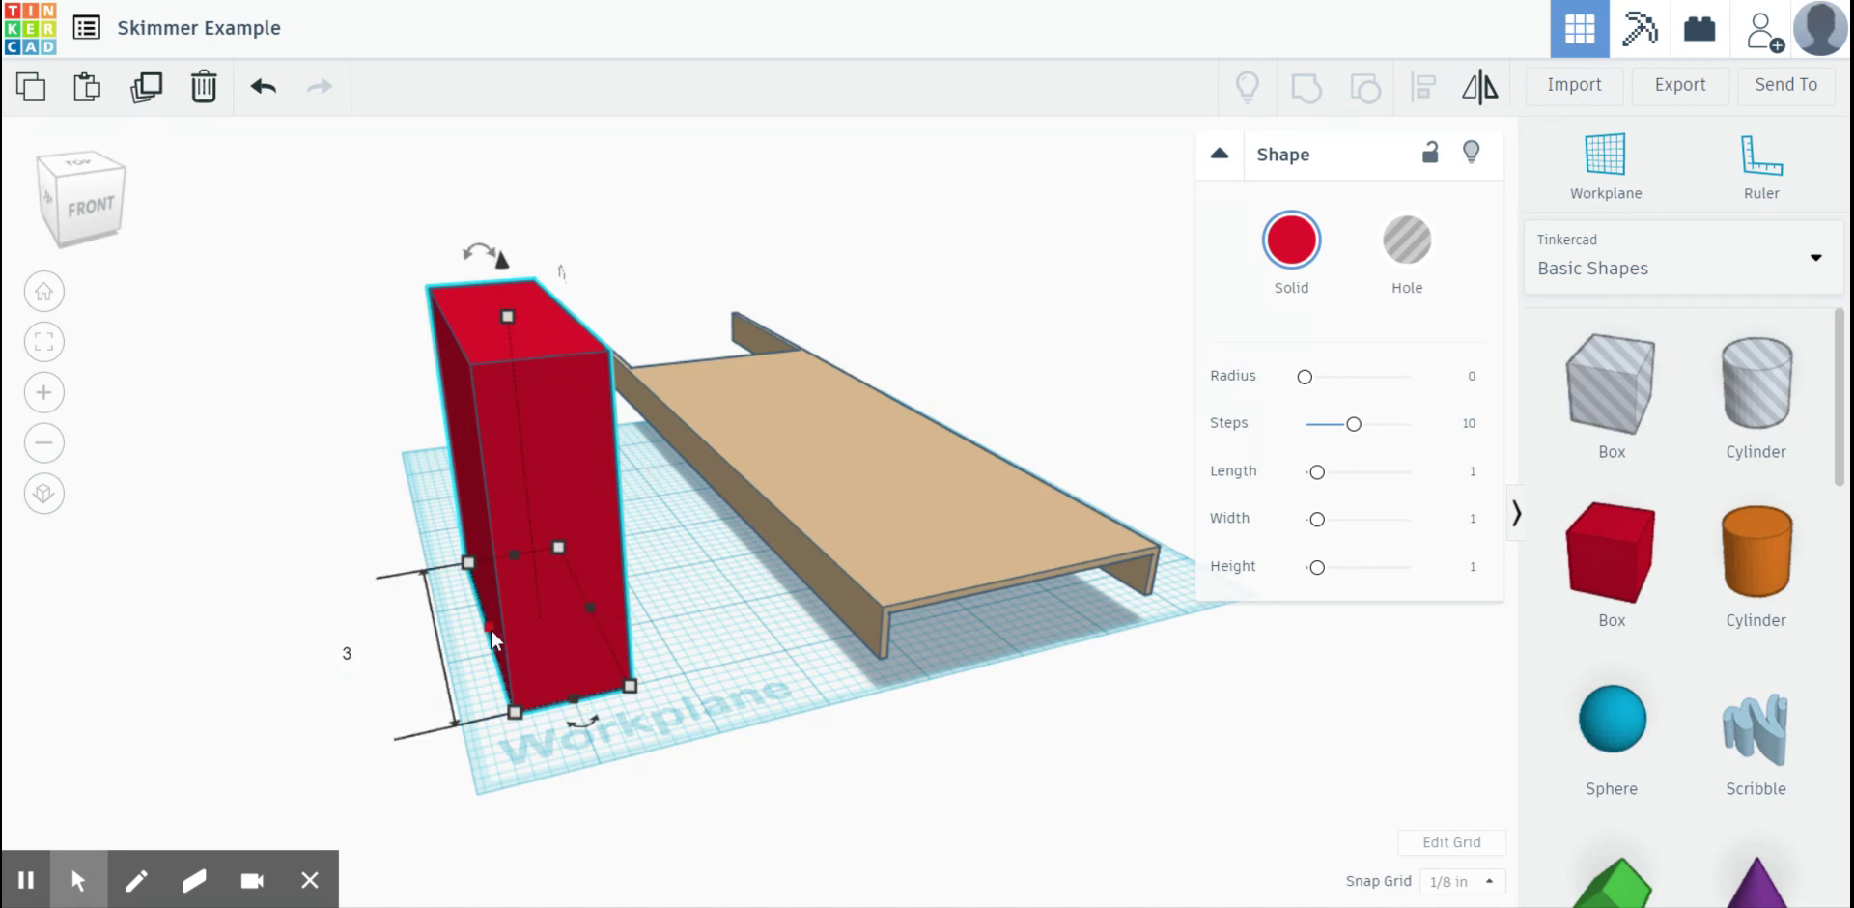
- Turn the box into a thin panel with width 0.062 and height 0.5
left_click_drag(582, 719, 608, 797)
left_click(606, 779)
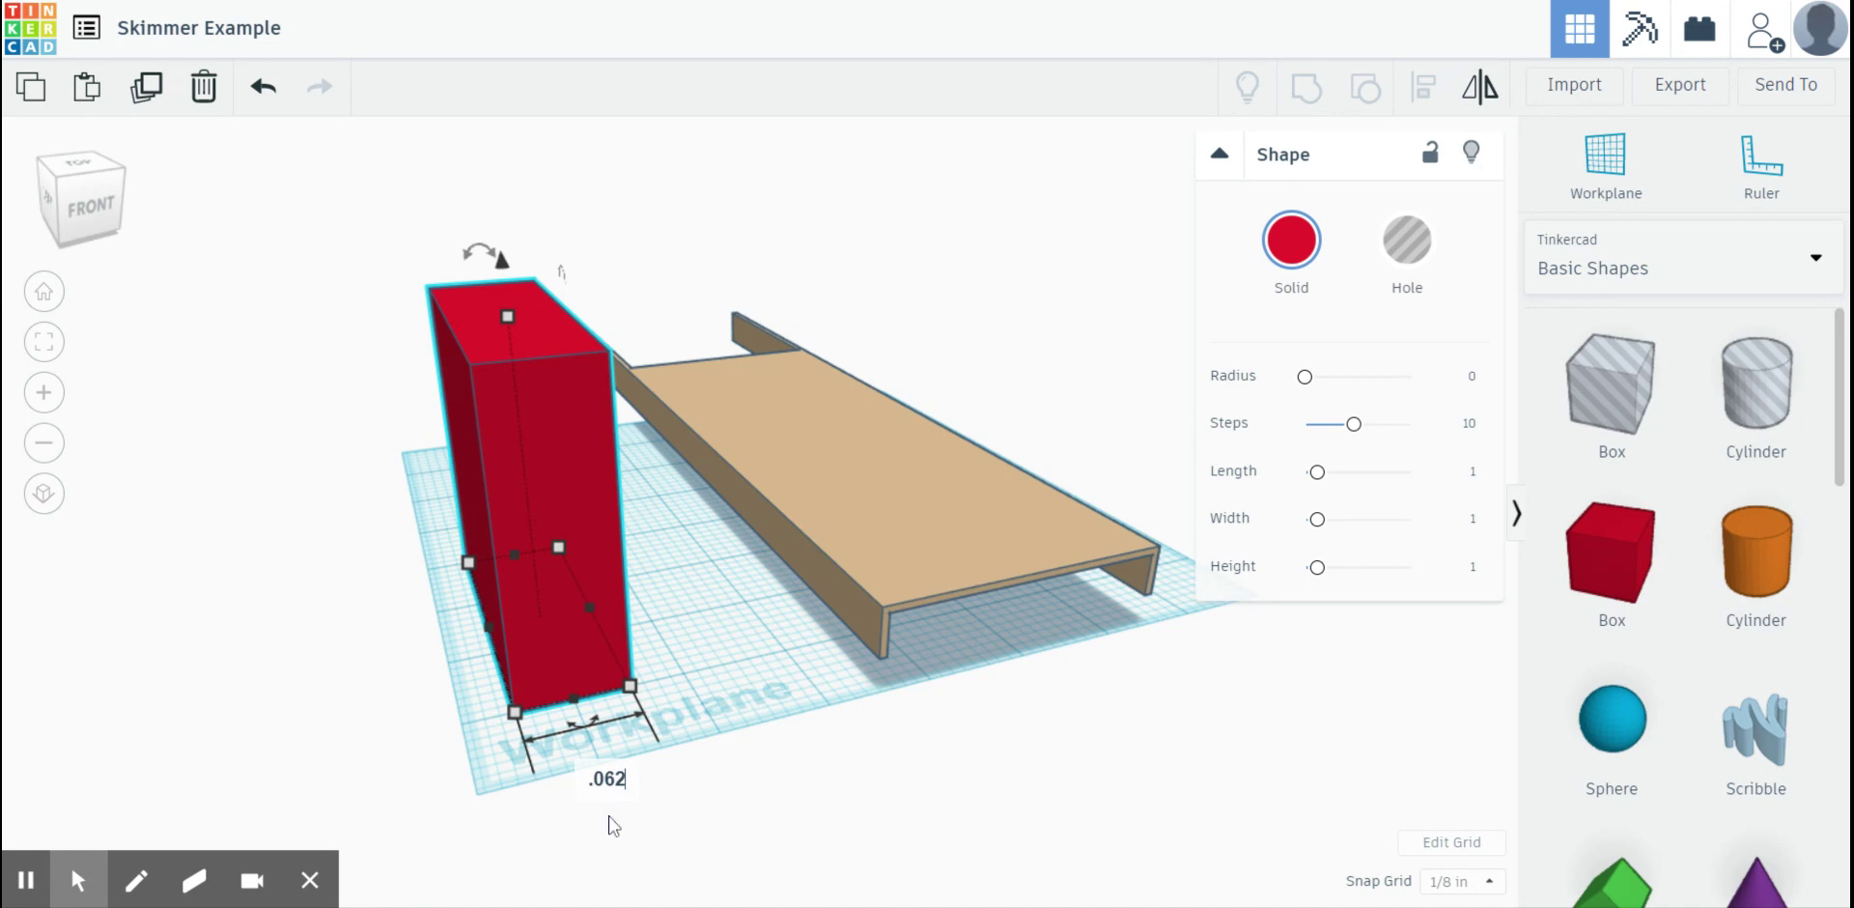
key("Return")
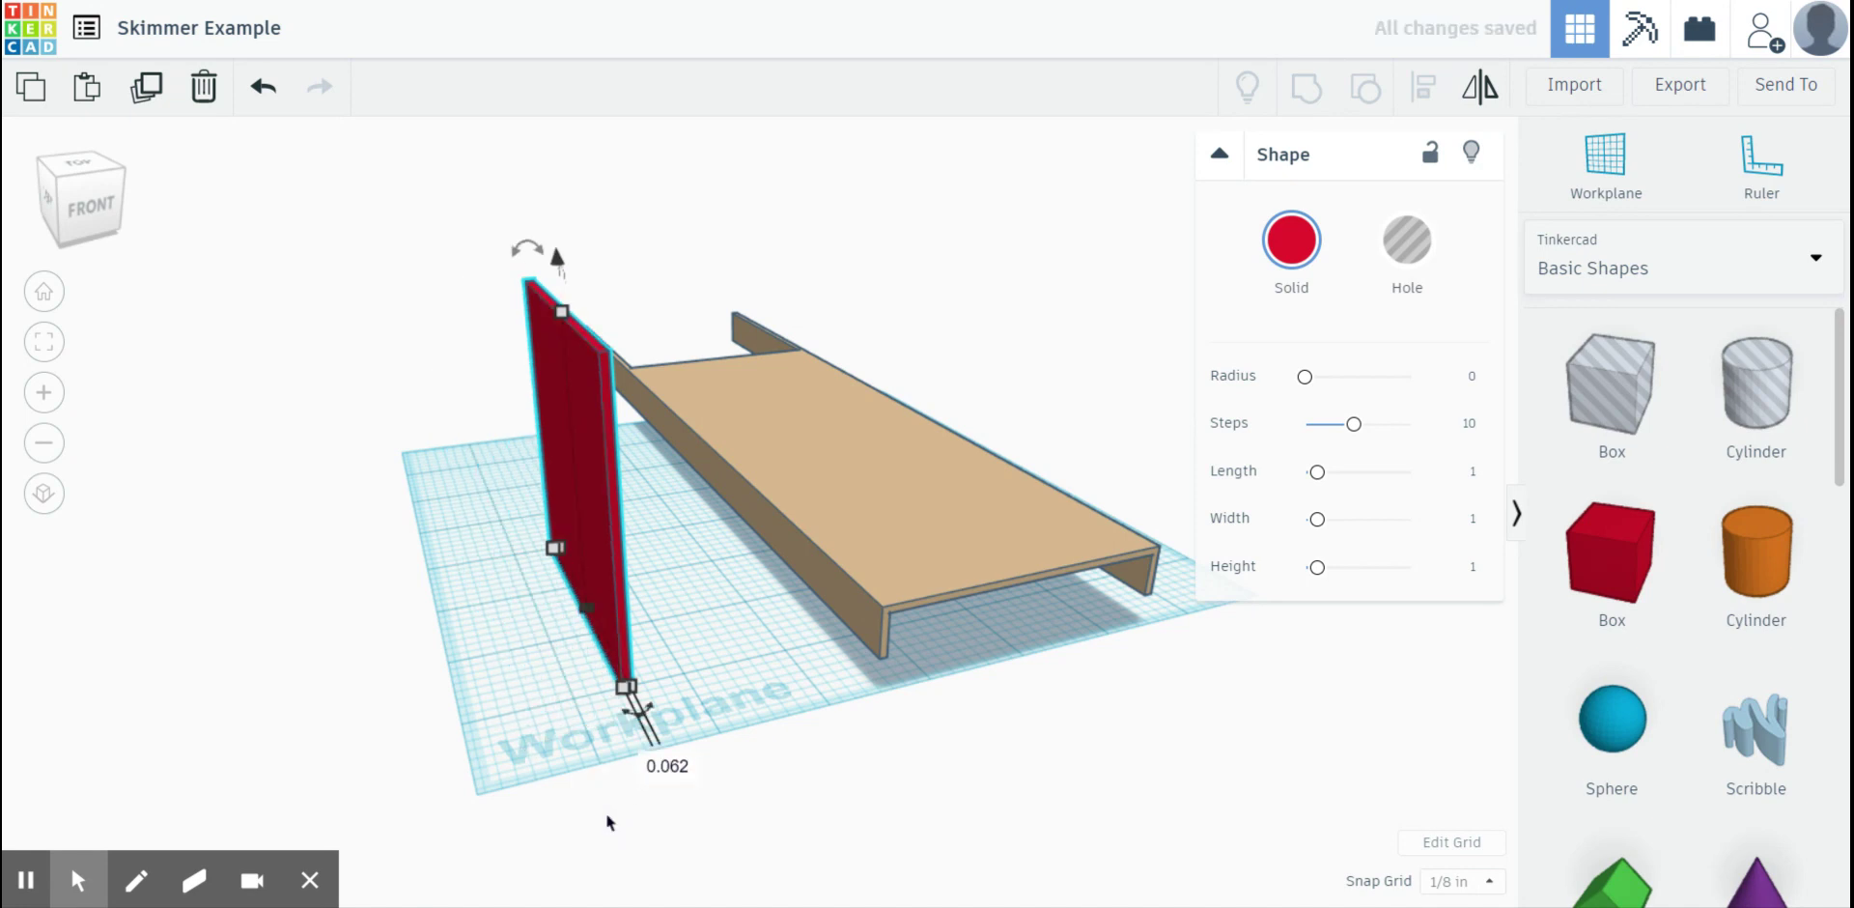
left_click(501, 716)
right_click_drag(502, 717, 672, 693)
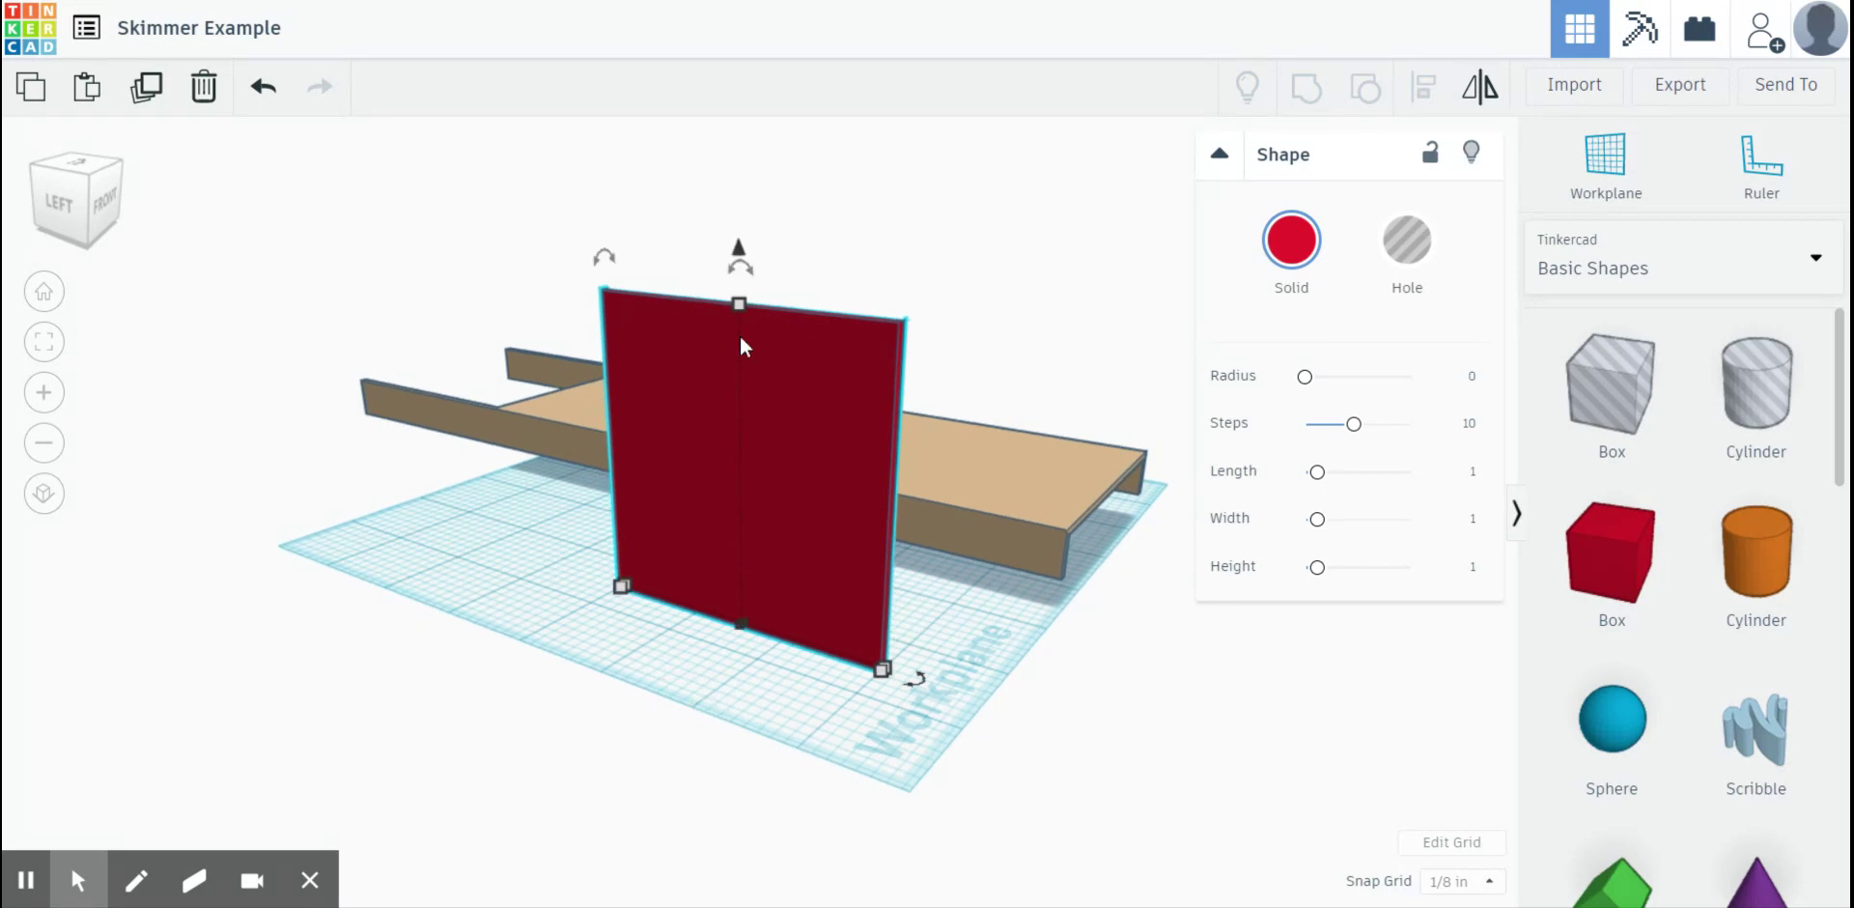
mouse_move(740, 307)
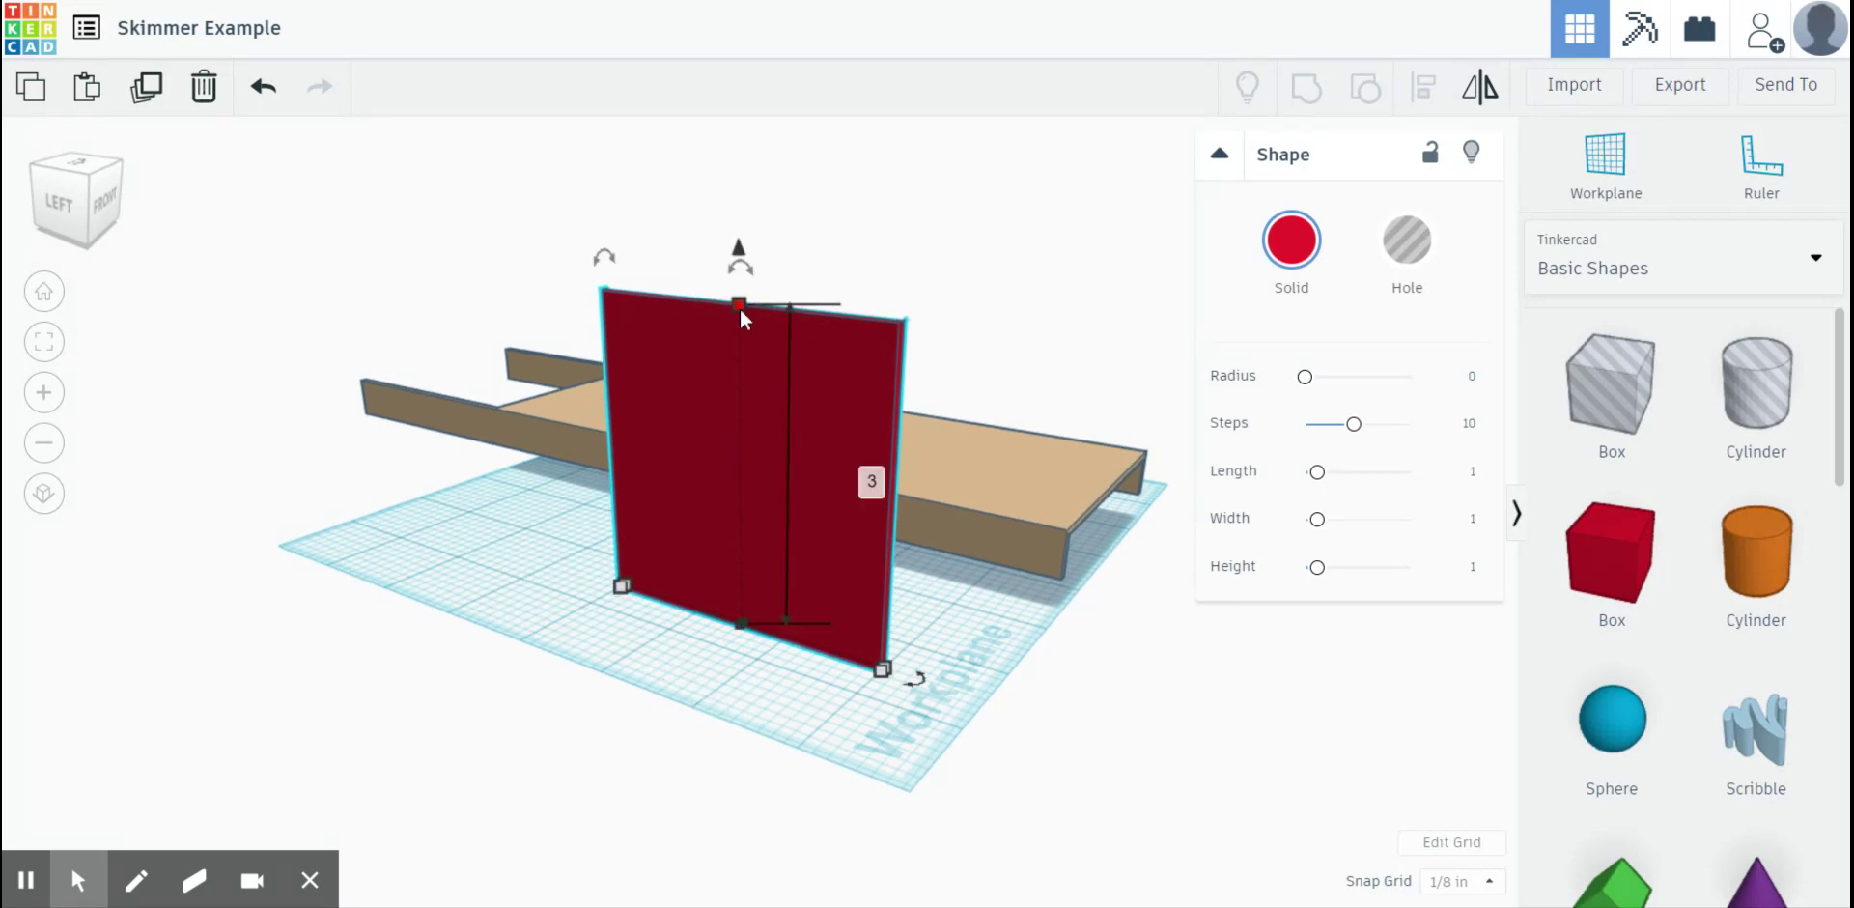
left_click(875, 481)
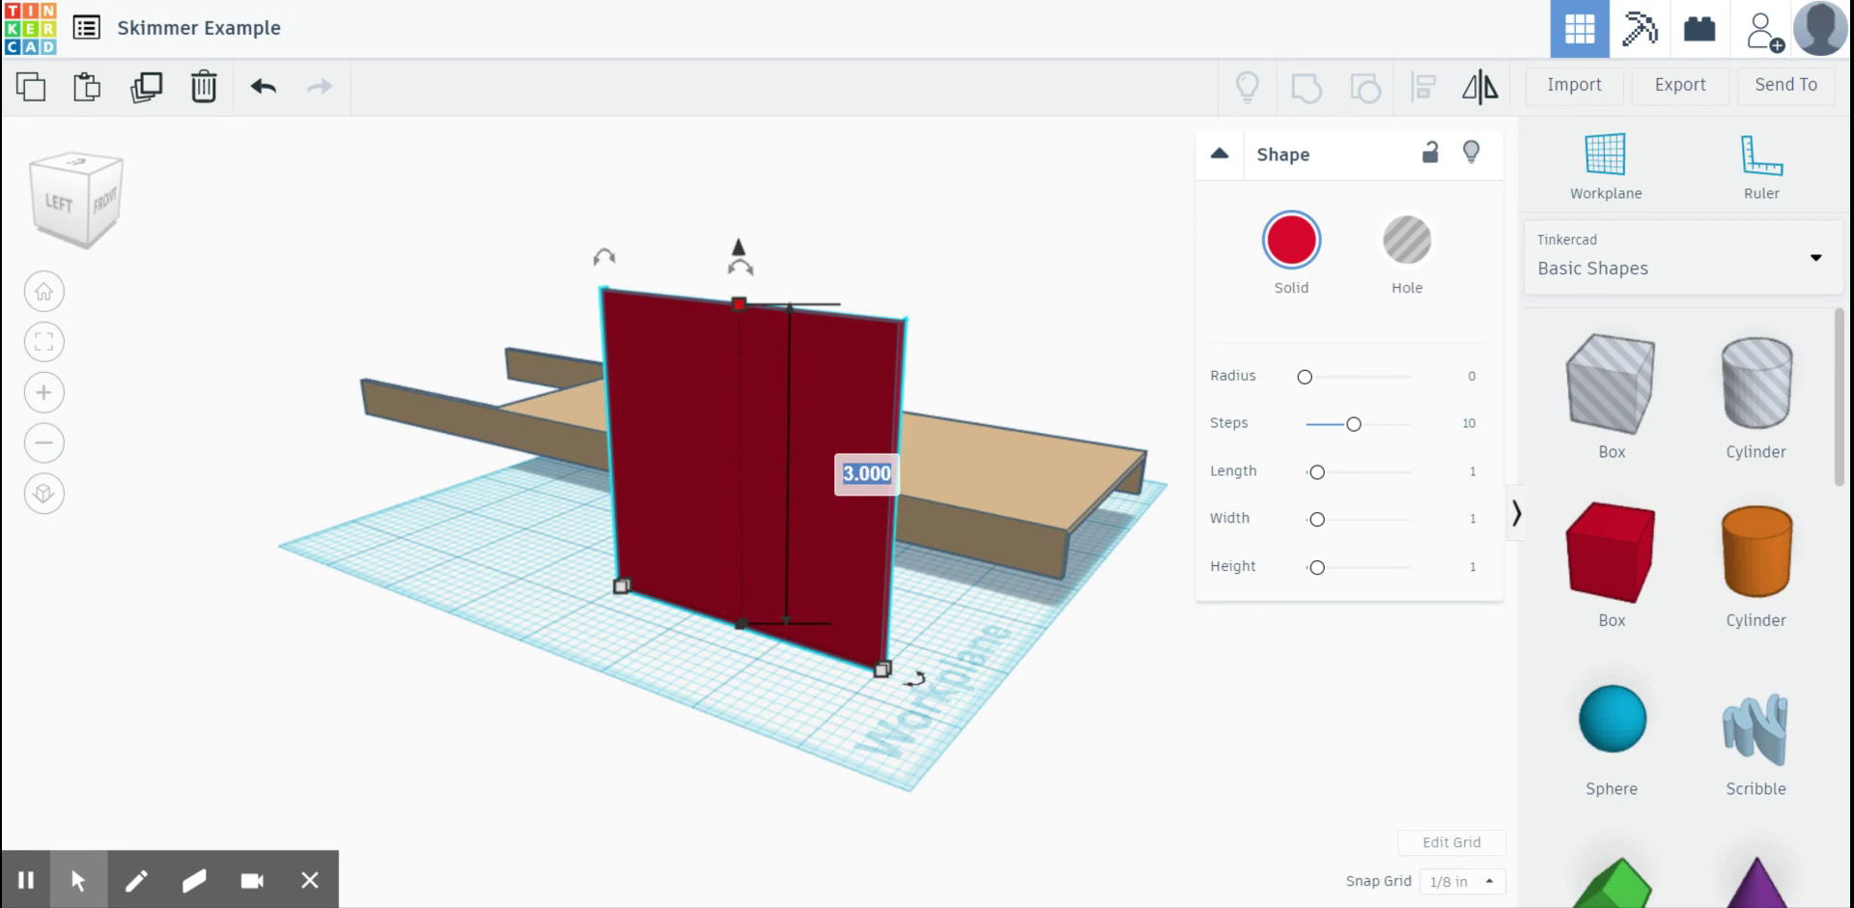
type(".5")
key("Return")
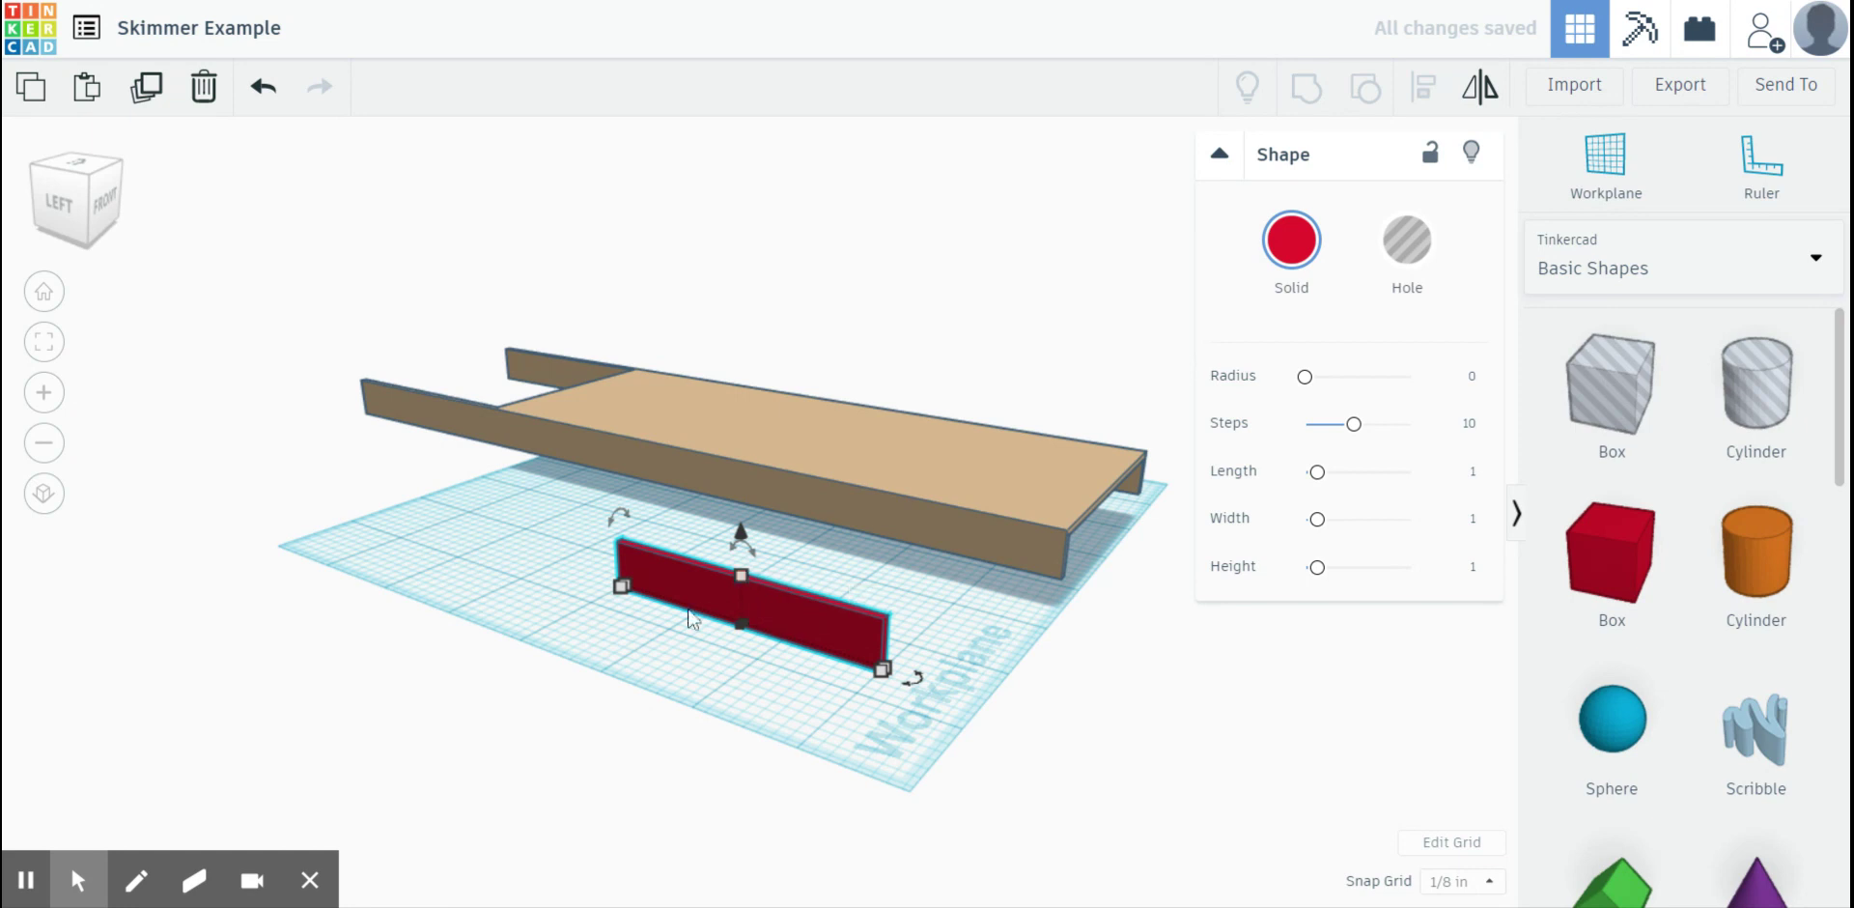
mouse_move(620, 597)
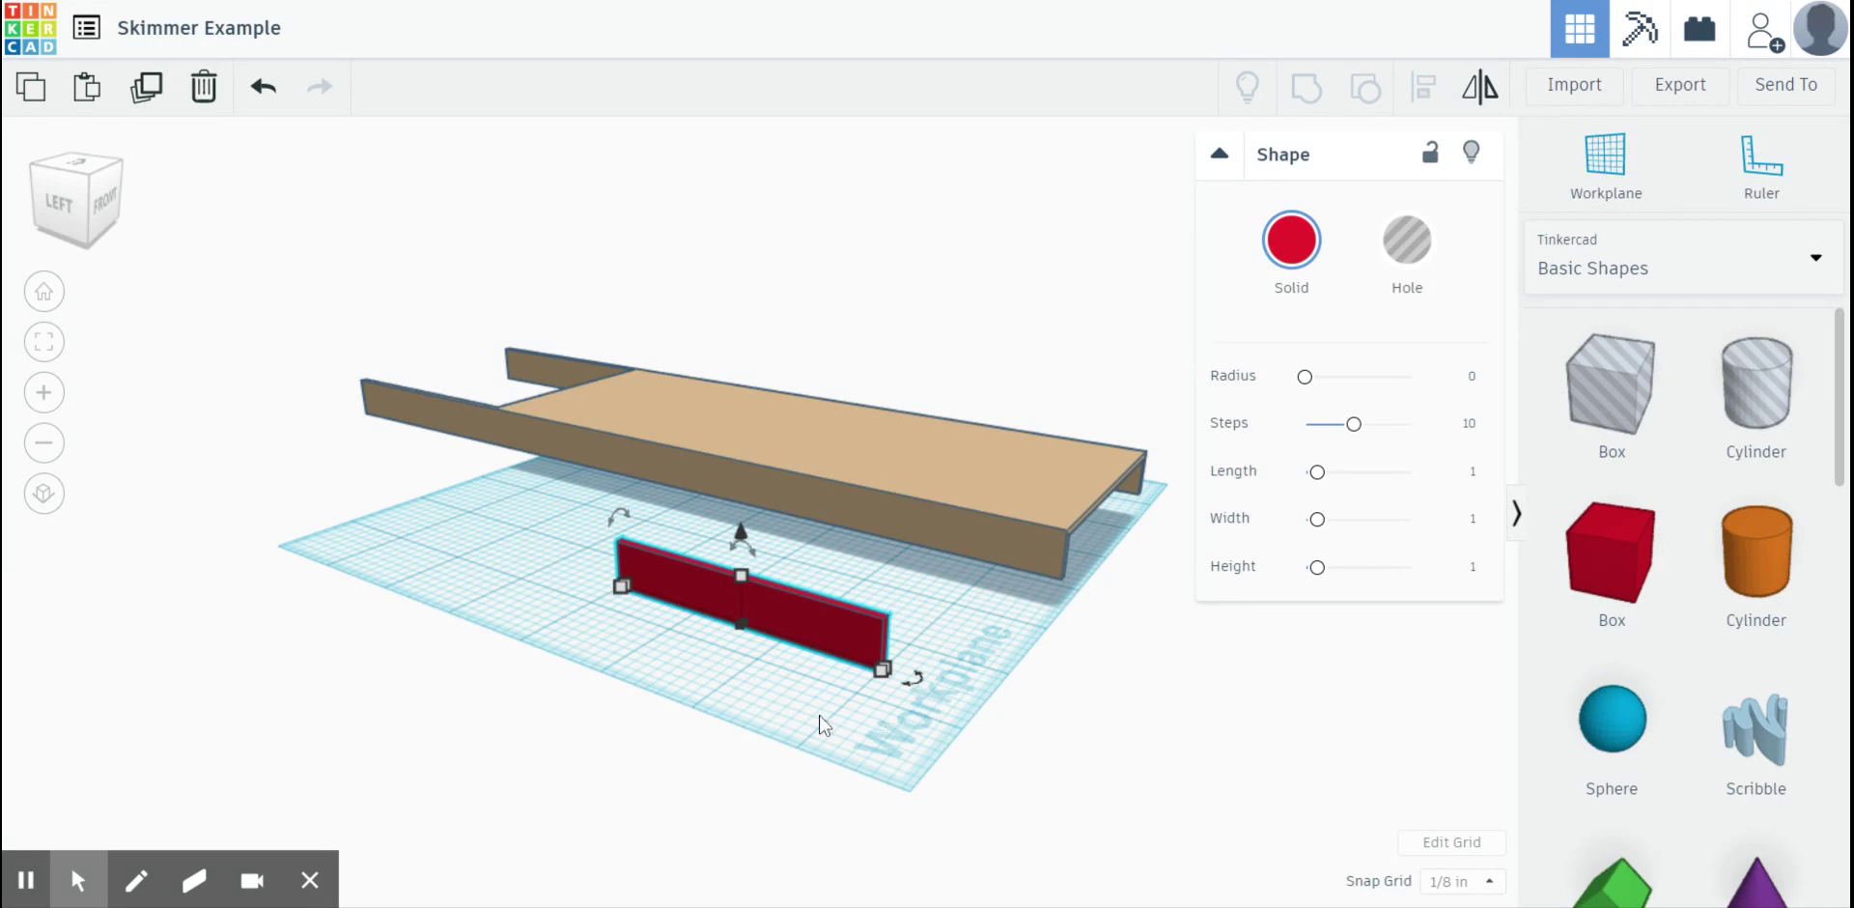
- Copy and paste the red plate to make a duplicate
left_click(32, 88)
left_click(85, 96)
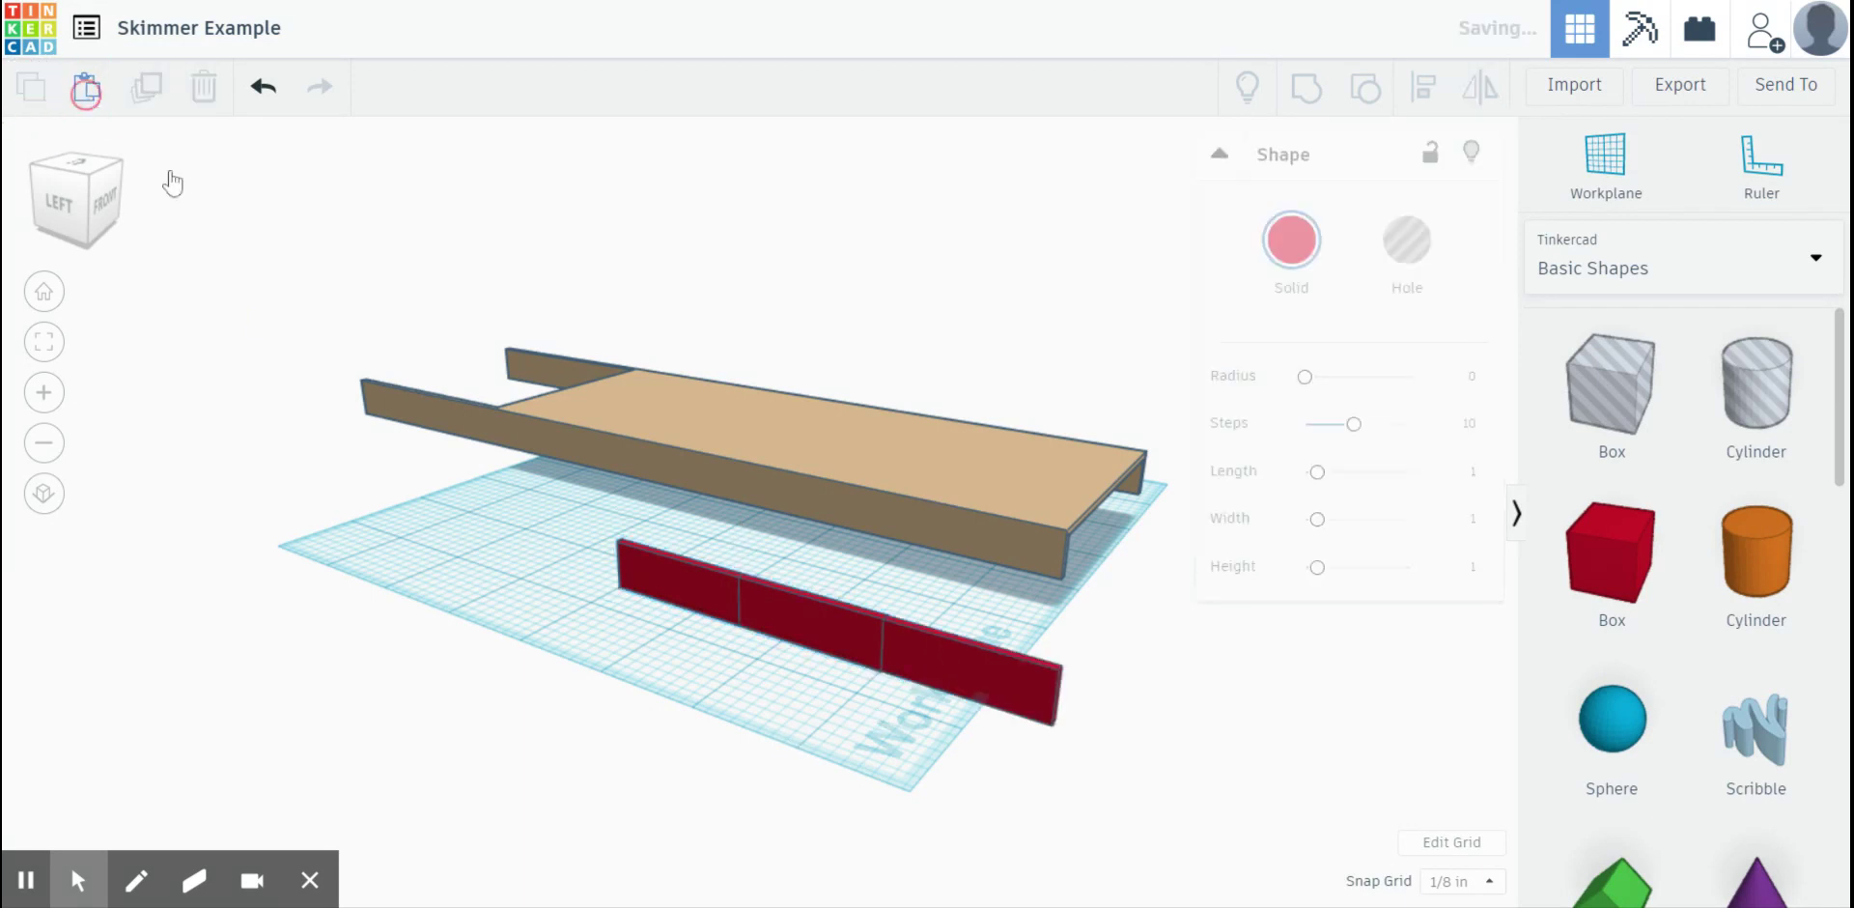
key("Left")
key("Left")
key("Left")
key("Left")
key("Left")
key("Left")
key("Left")
key("Left")
key("Right")
key("Right")
key("Right")
key("Right")
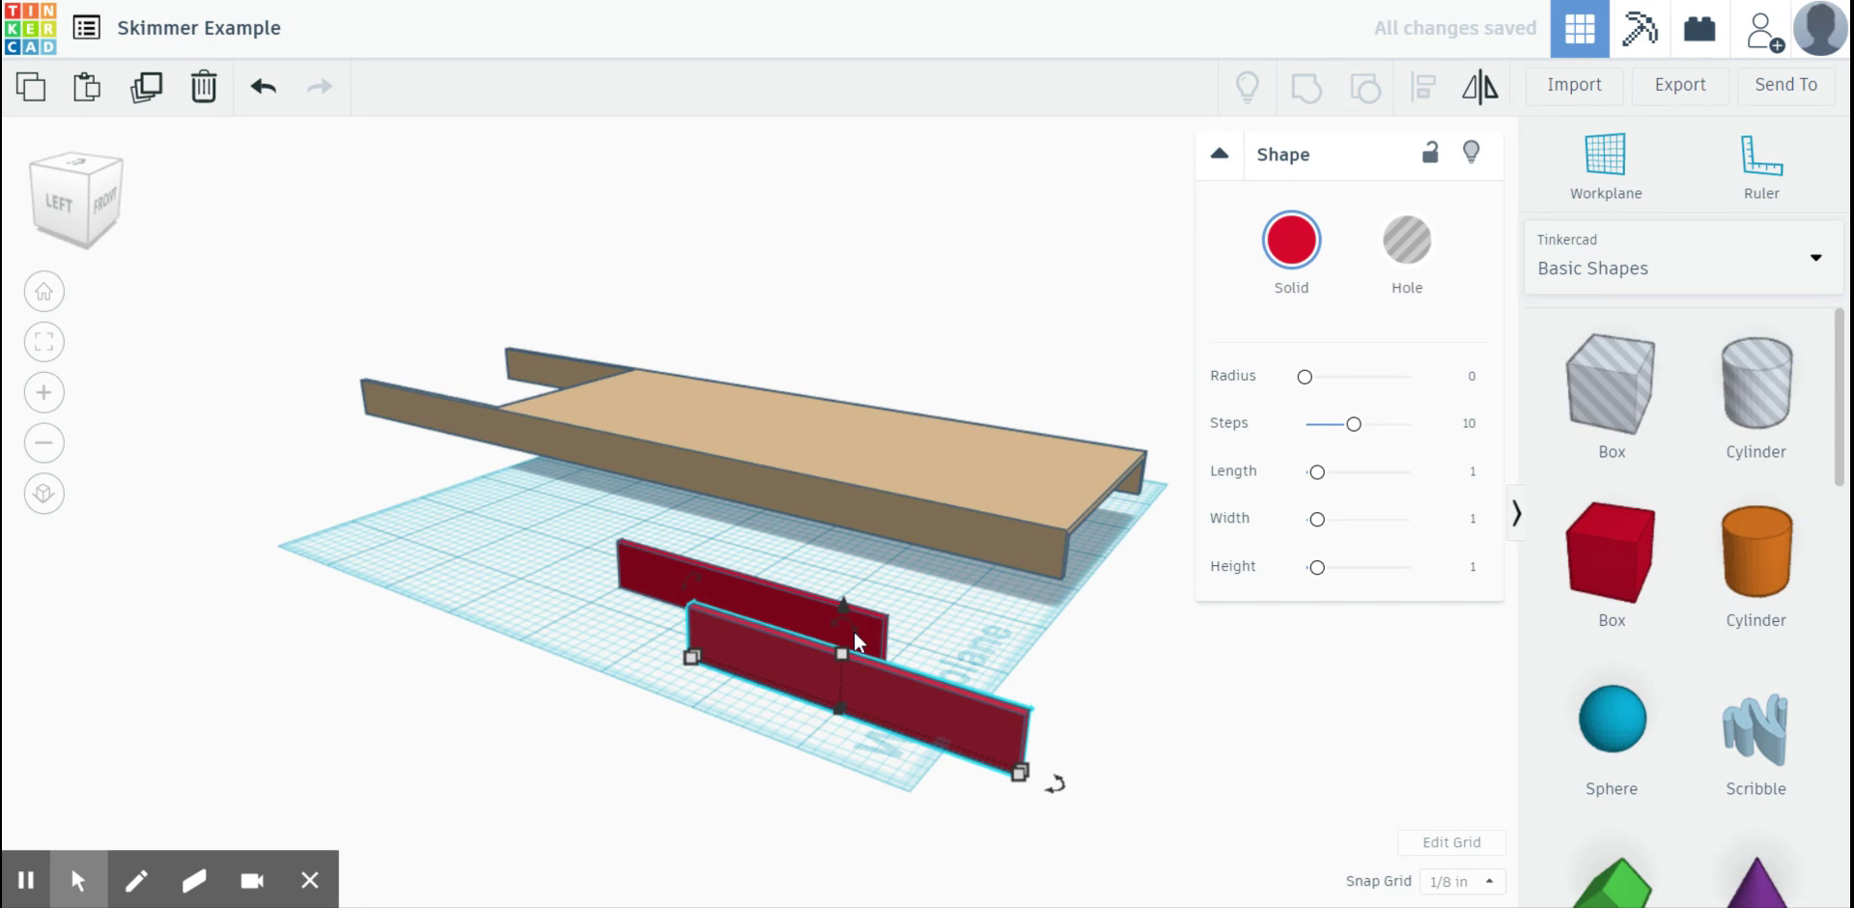
- Rotate the duplicate plate 90° upright and nudge it left beside the first plate
left_click_drag(854, 637, 830, 398)
left_click(852, 394)
type("90")
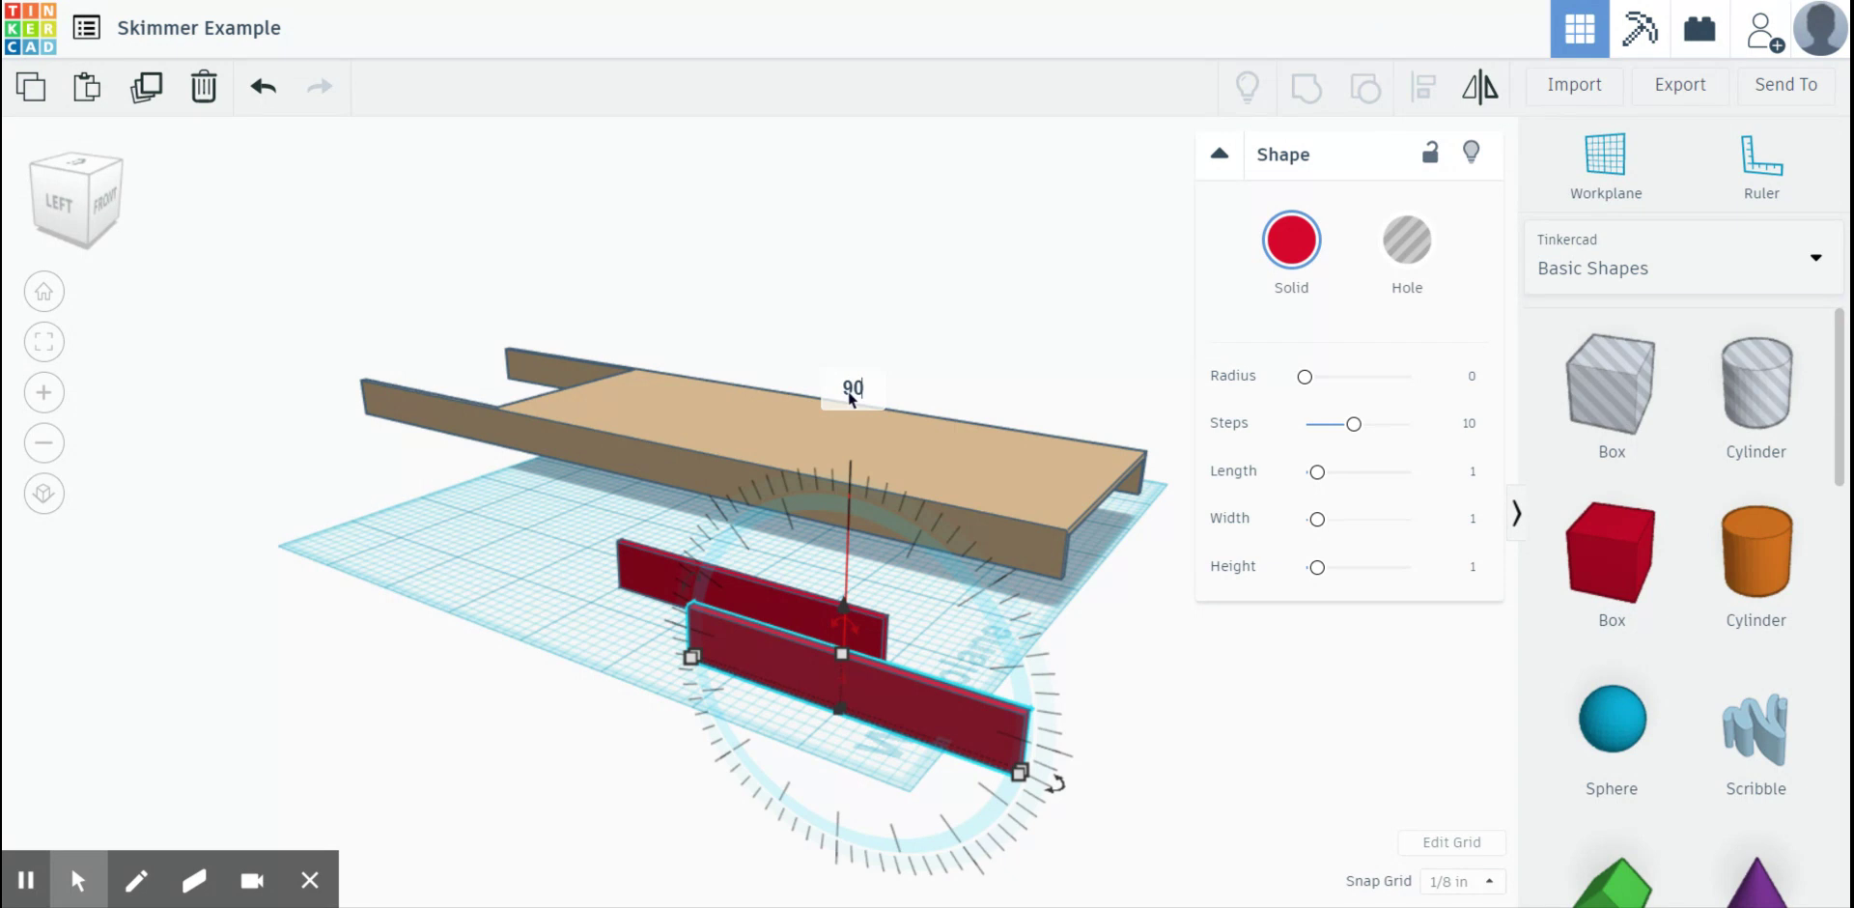
key("Return")
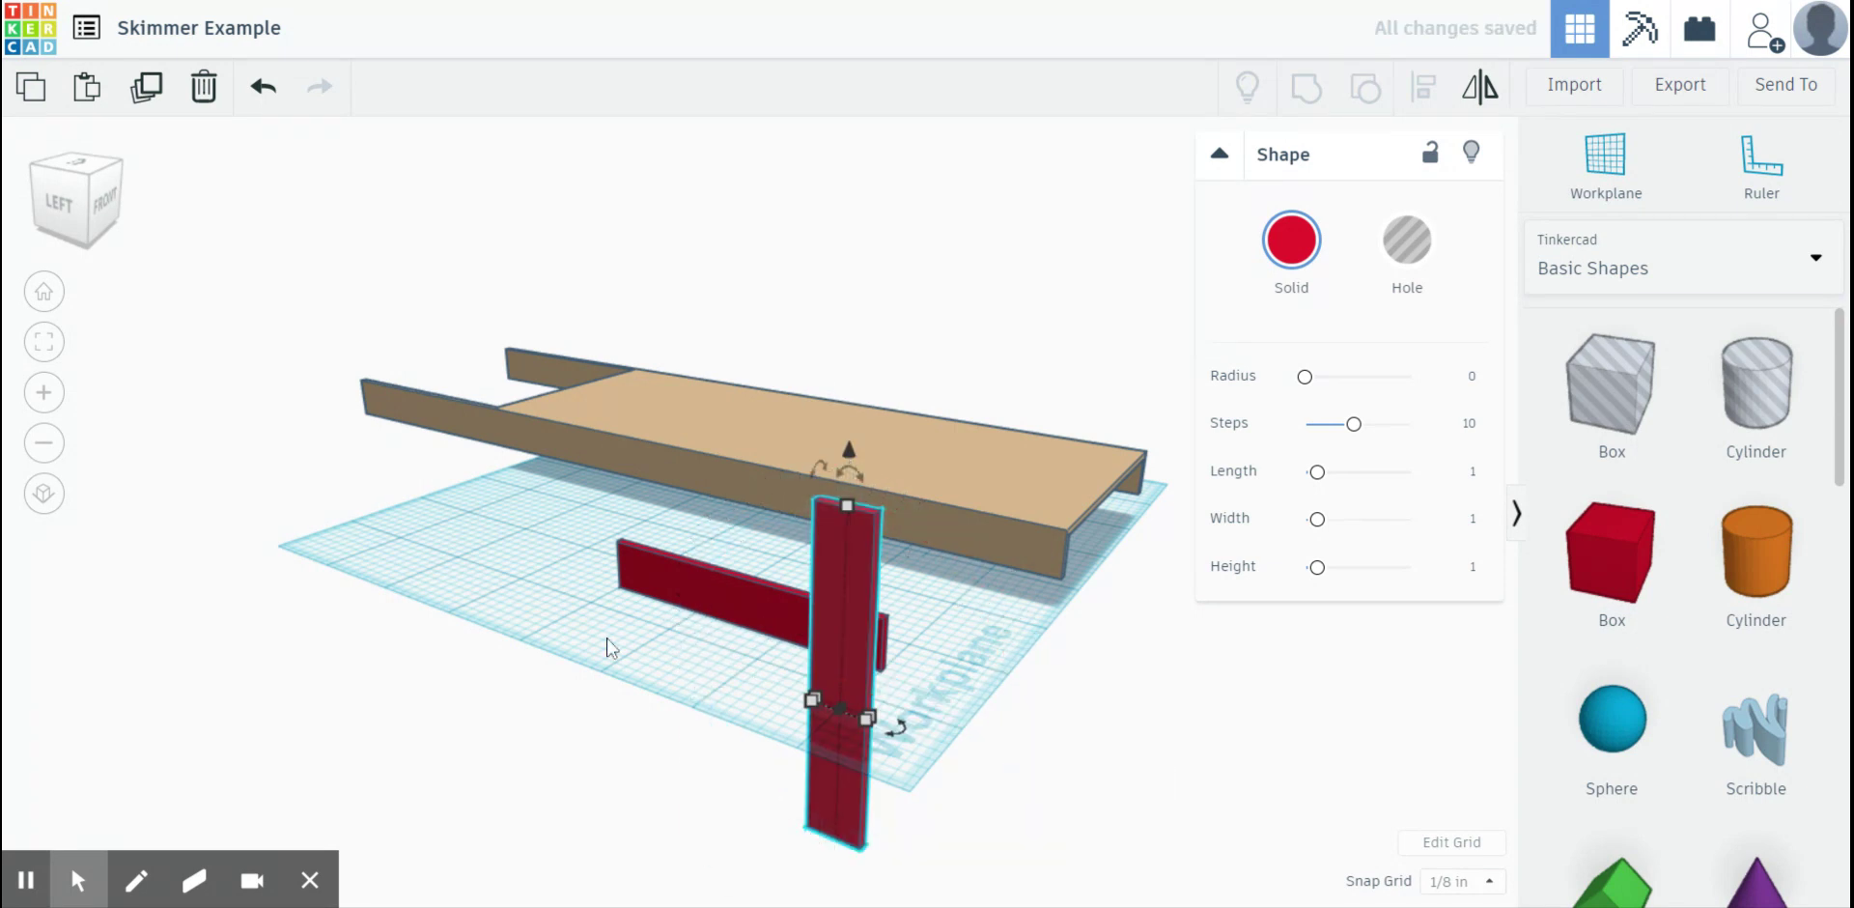
key("Left")
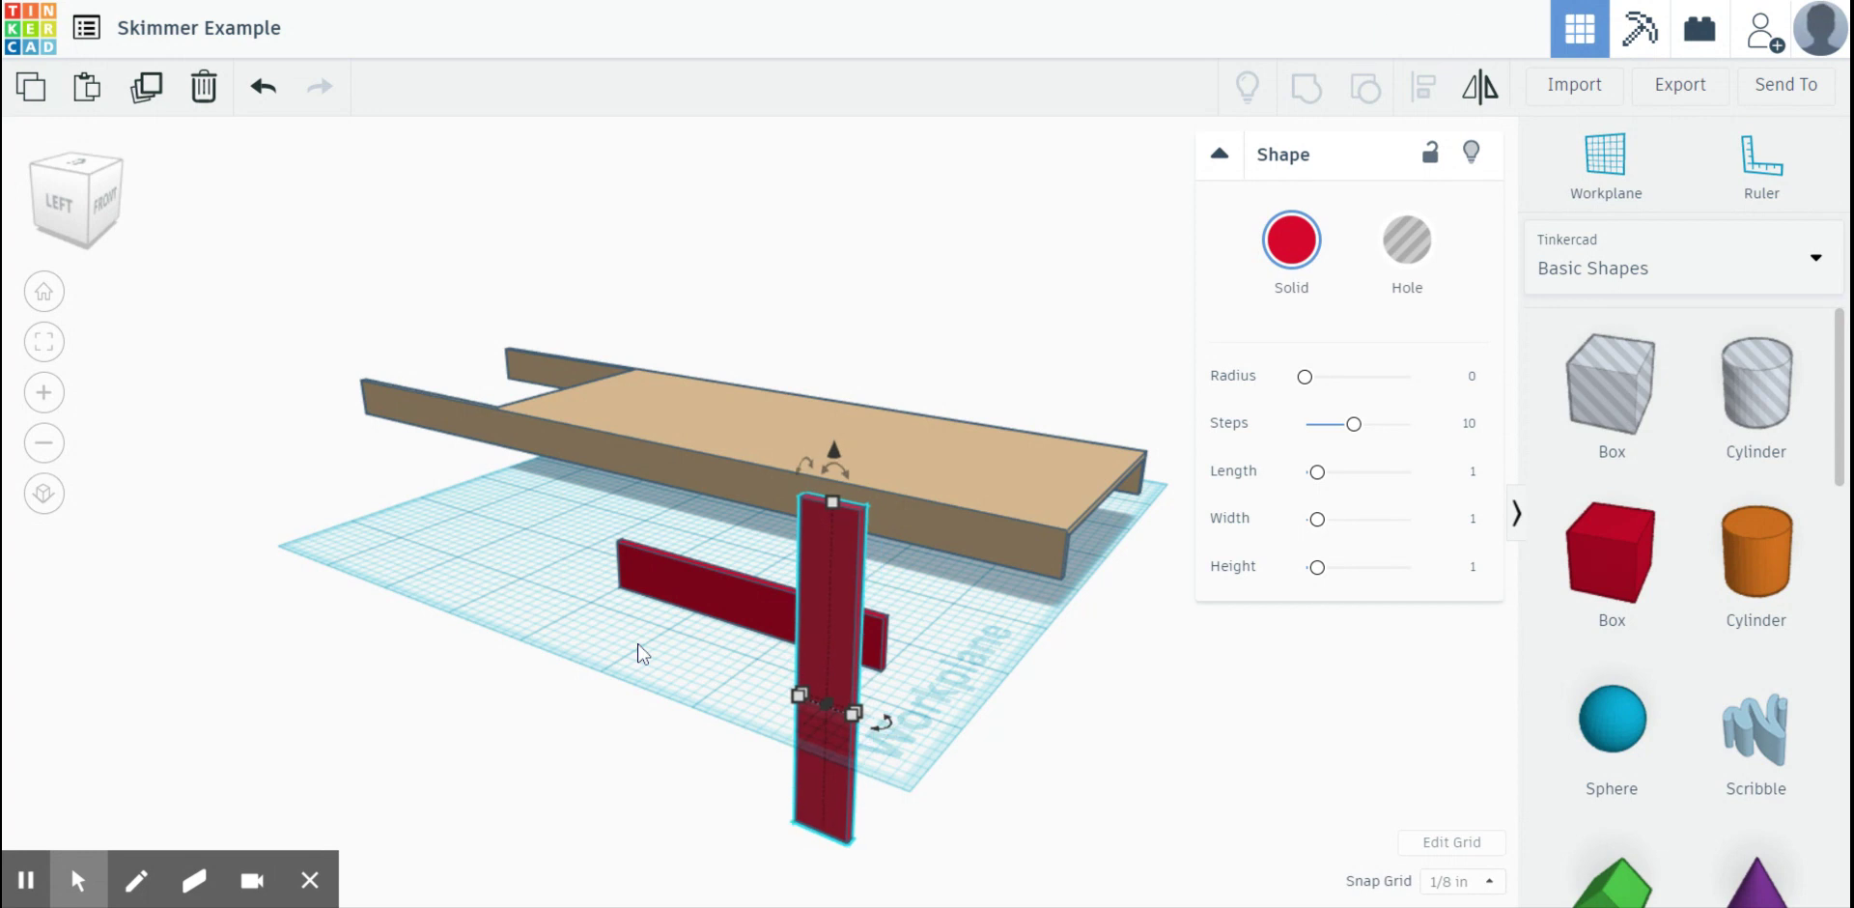
key("Left")
key("Left")
key("Left")
key("Left")
key("Left")
key("Left")
key("Left")
key("Left")
key("Left")
key("Left")
key("Left")
key("Left")
key("Left")
key("Left")
key("Left")
key("Left")
key("Left")
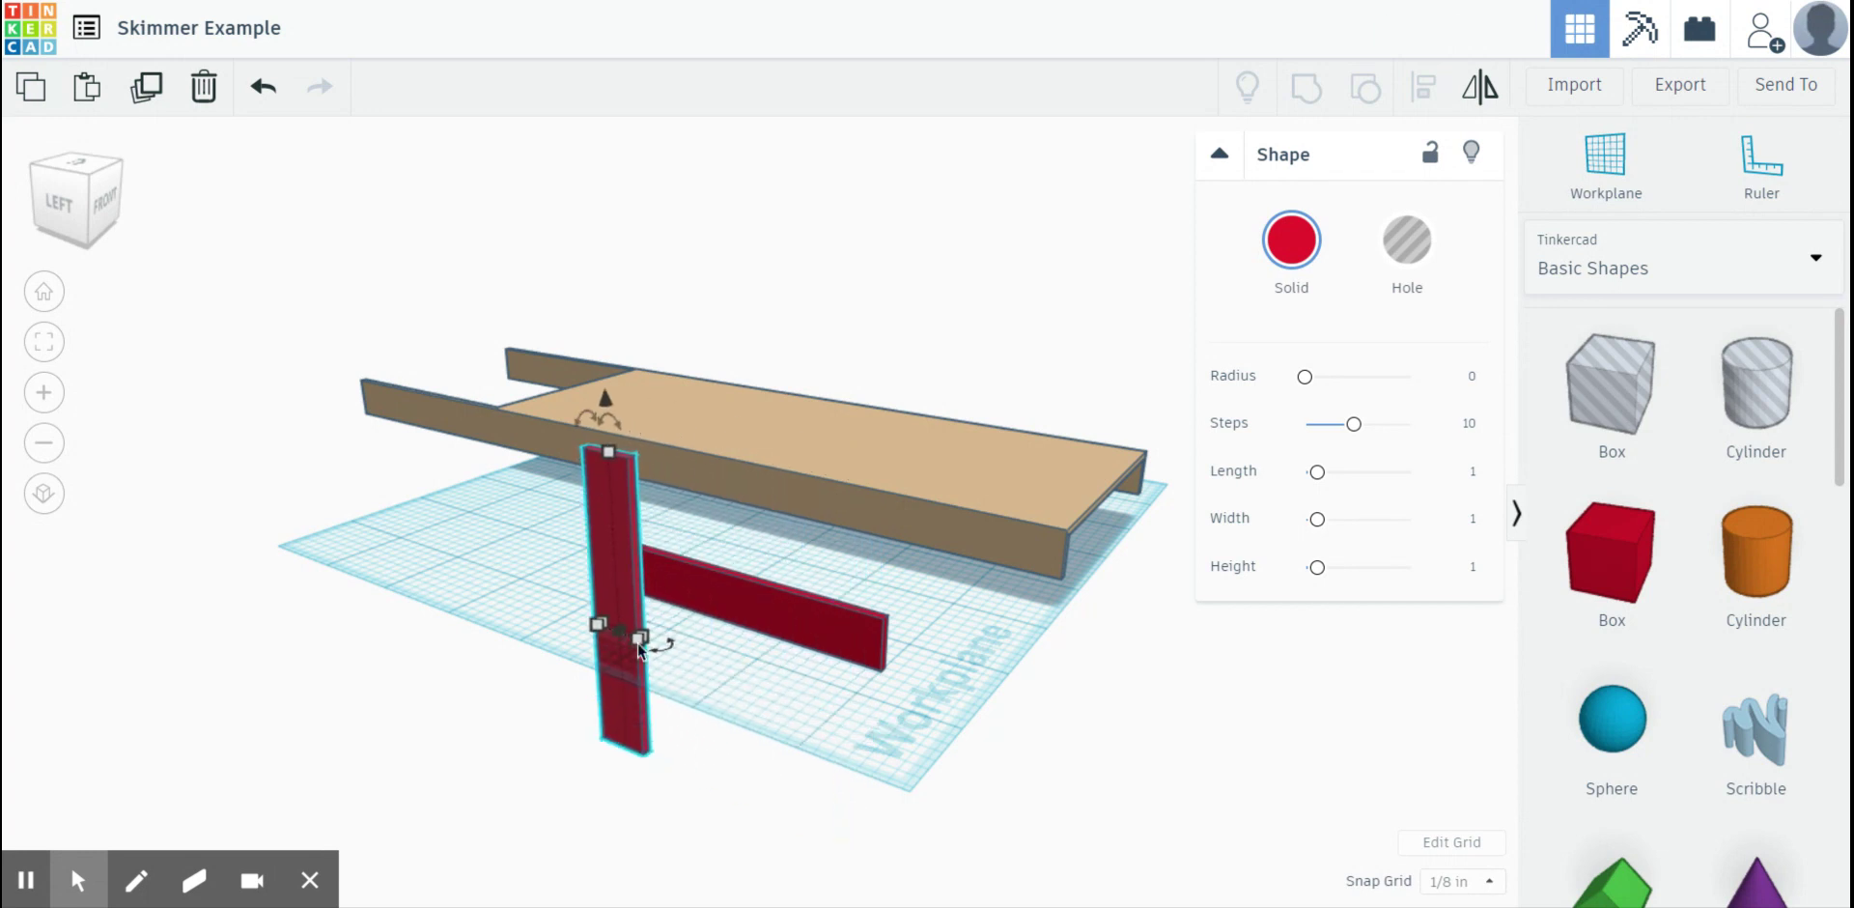
key("Left")
key("Left")
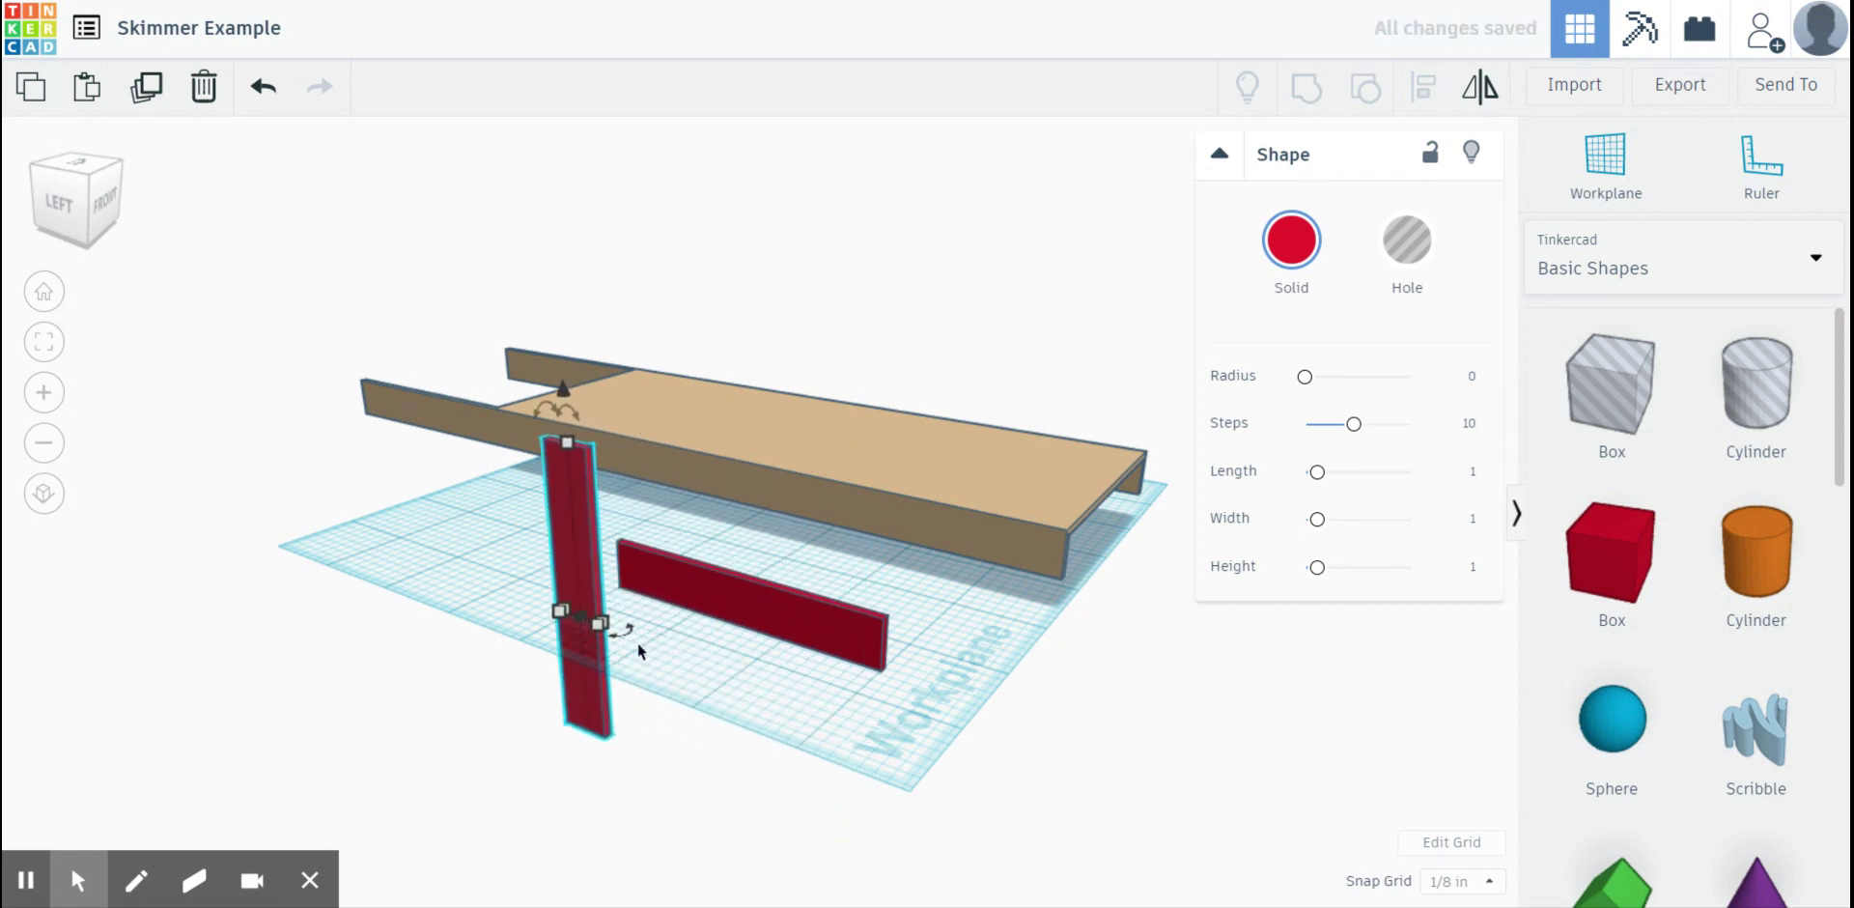
- Select both red plates and align their left ends and bottoms
left_click(722, 587, "shift")
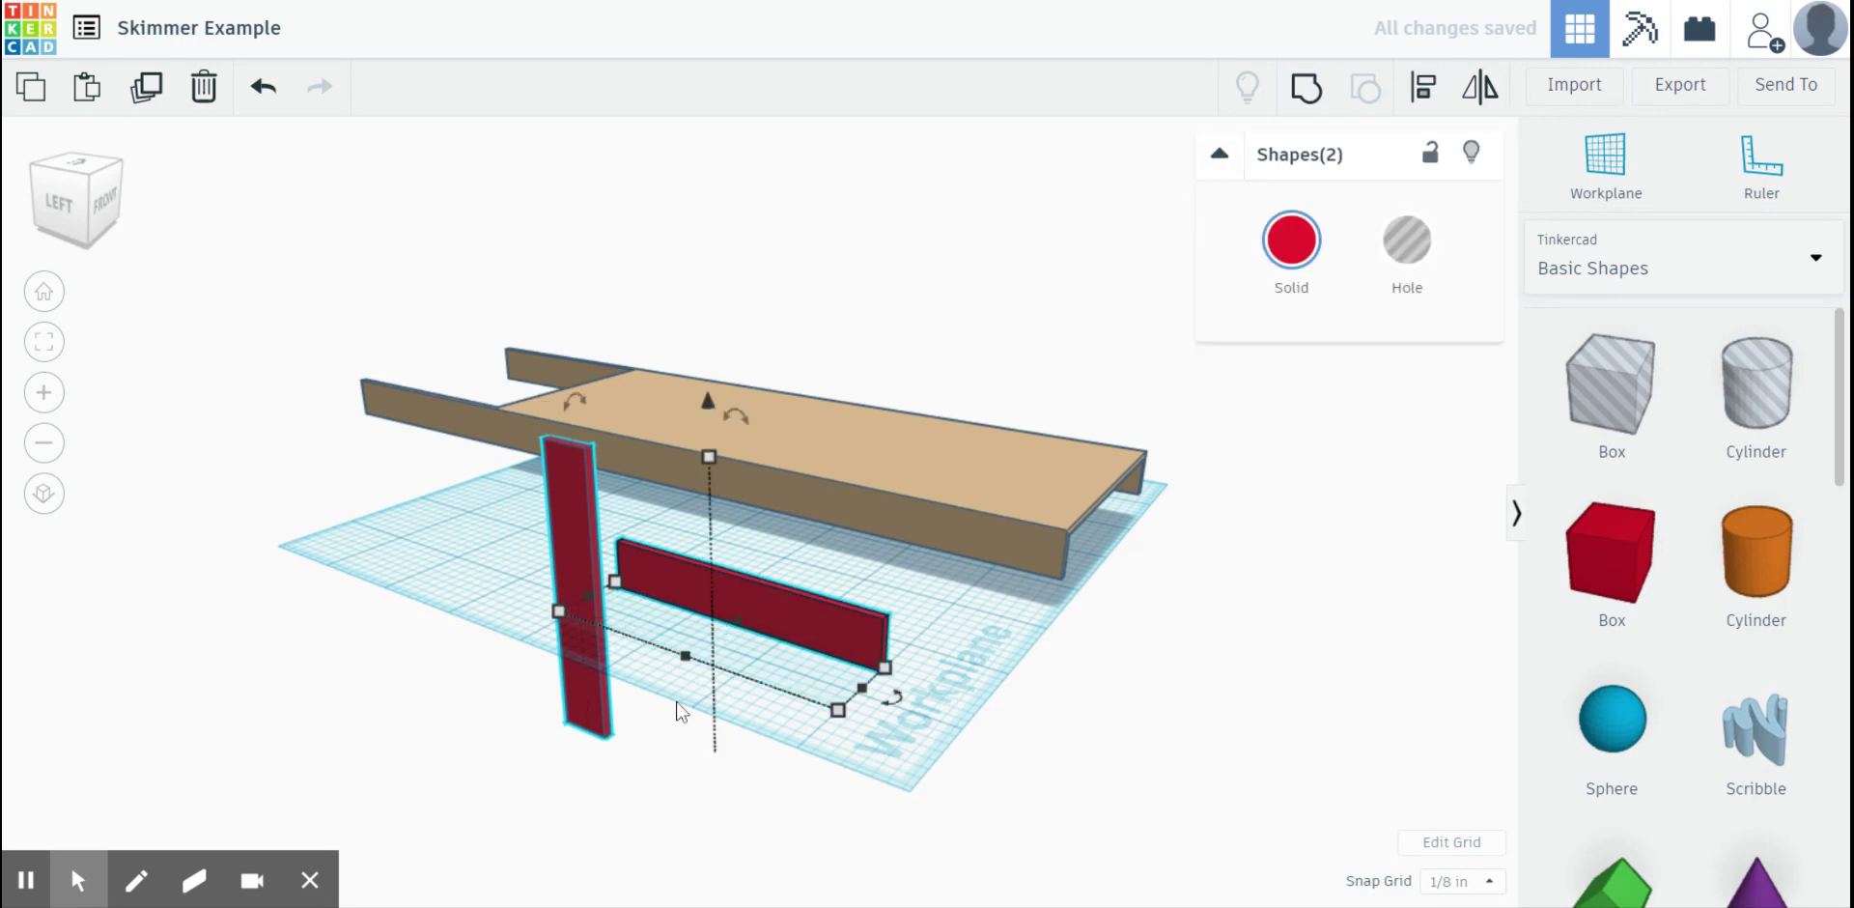
left_click(1425, 94)
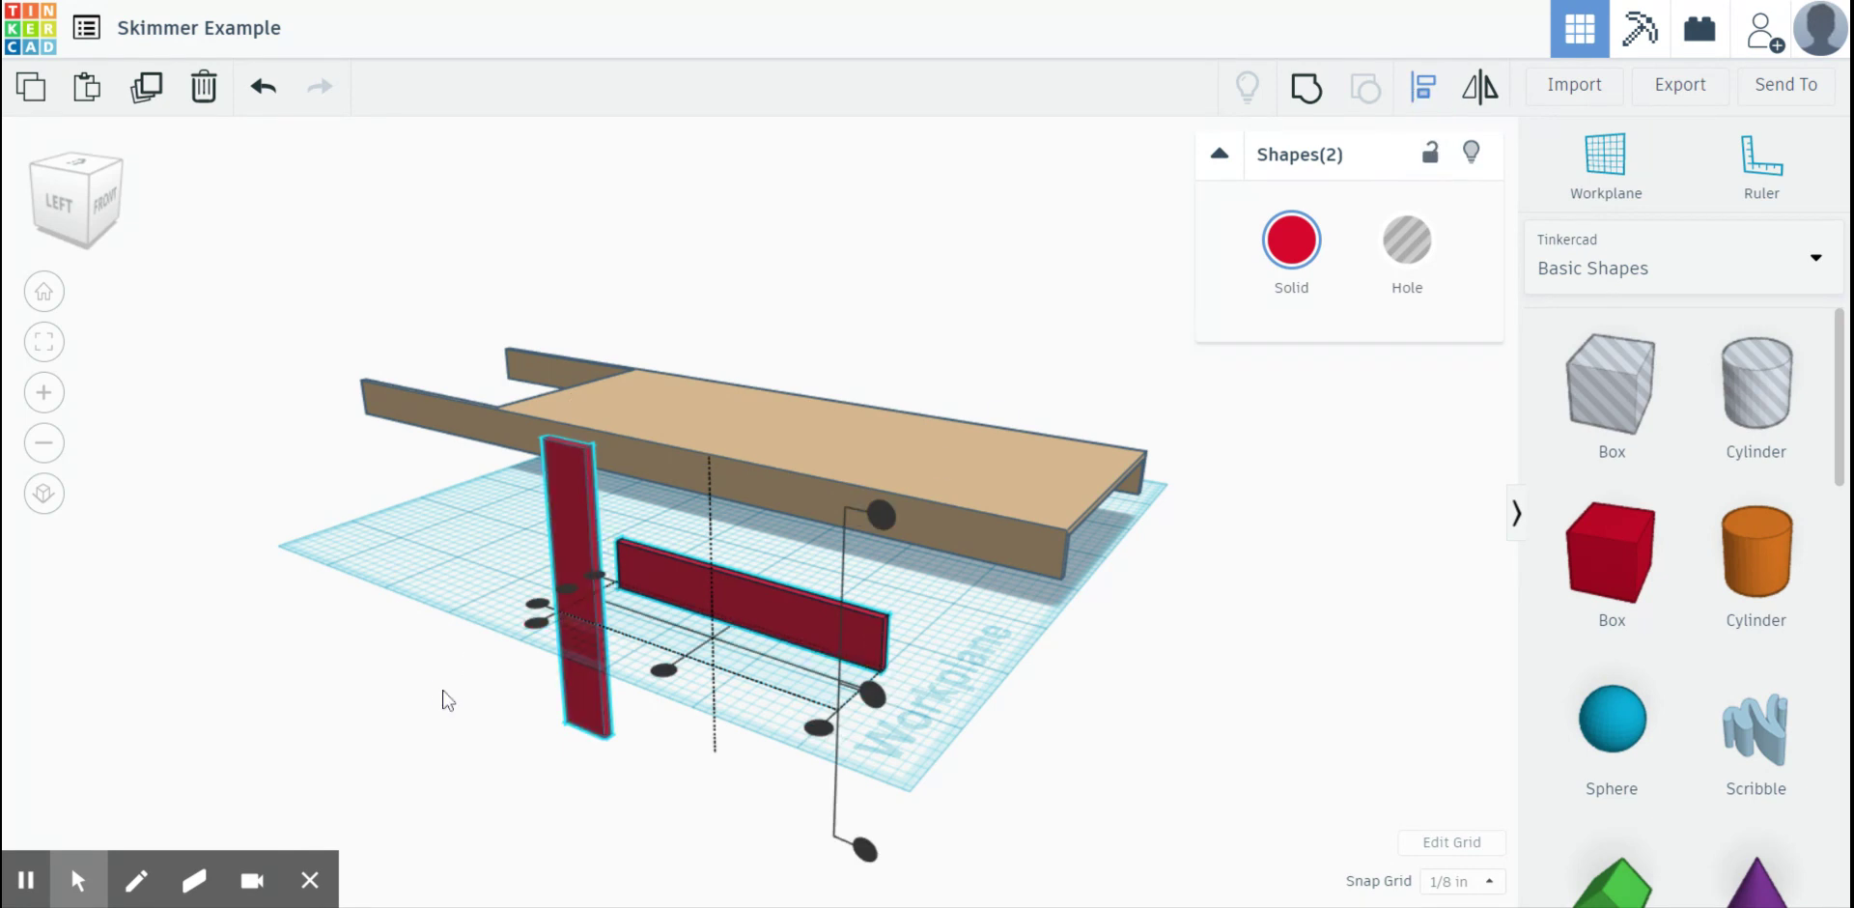
right_click_drag(464, 724, 836, 734)
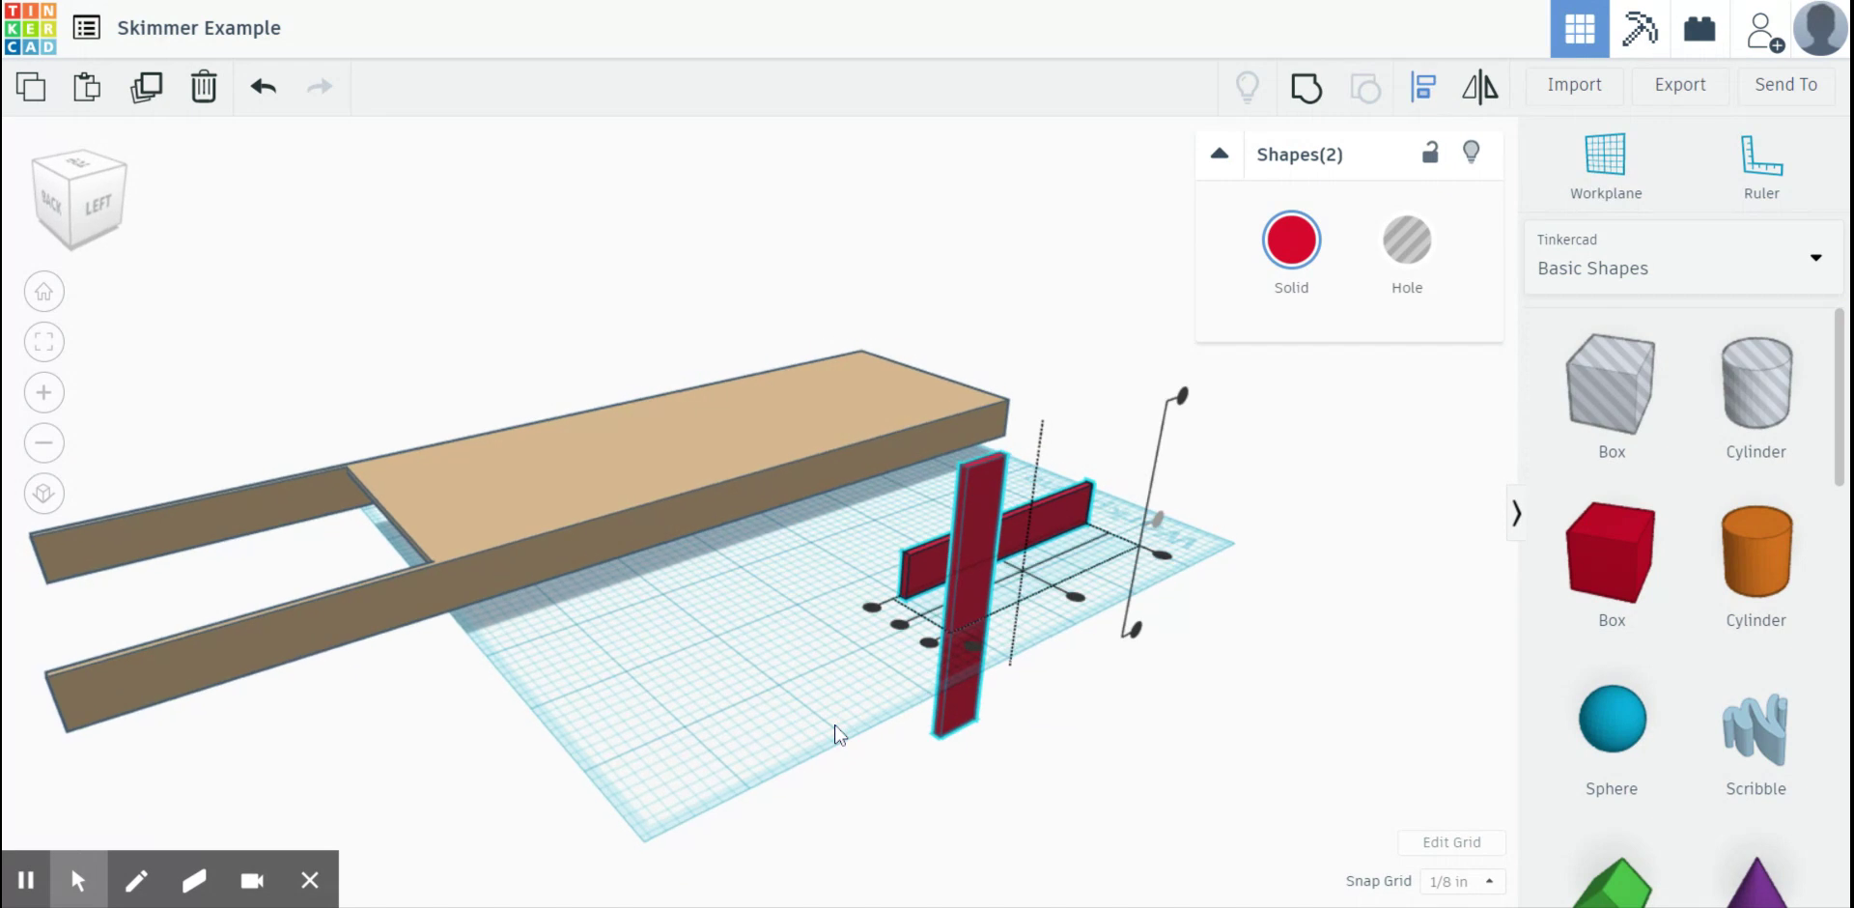
left_click(871, 608)
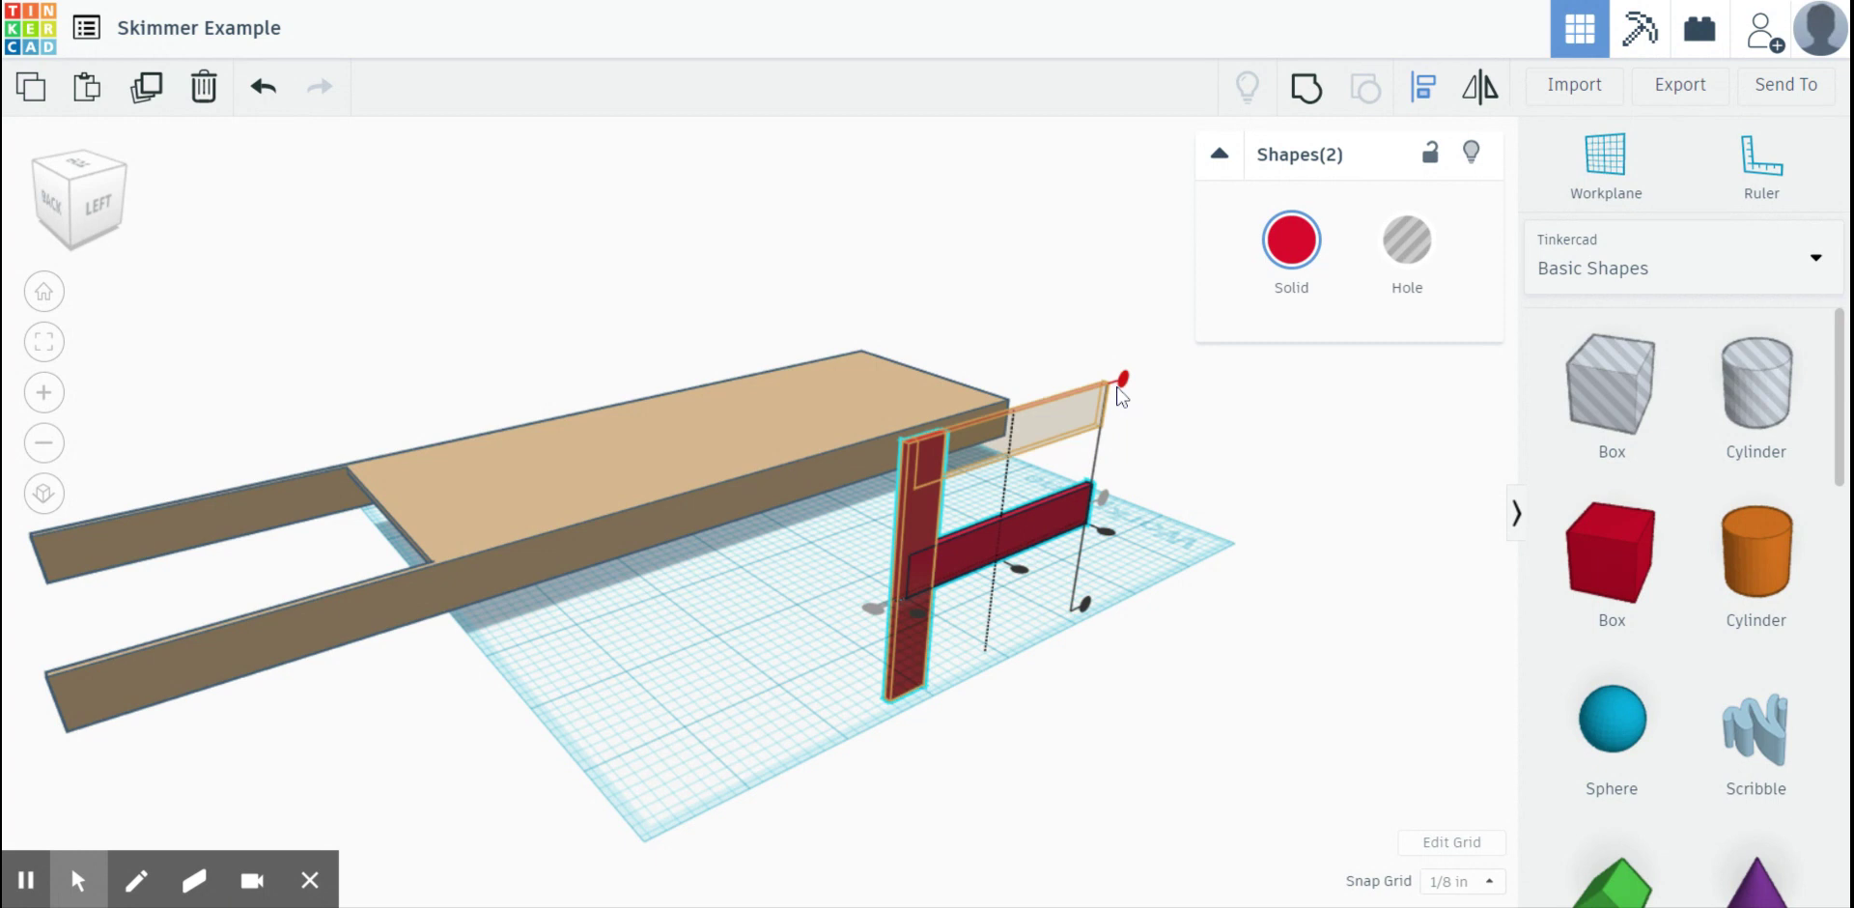
left_click(1085, 606)
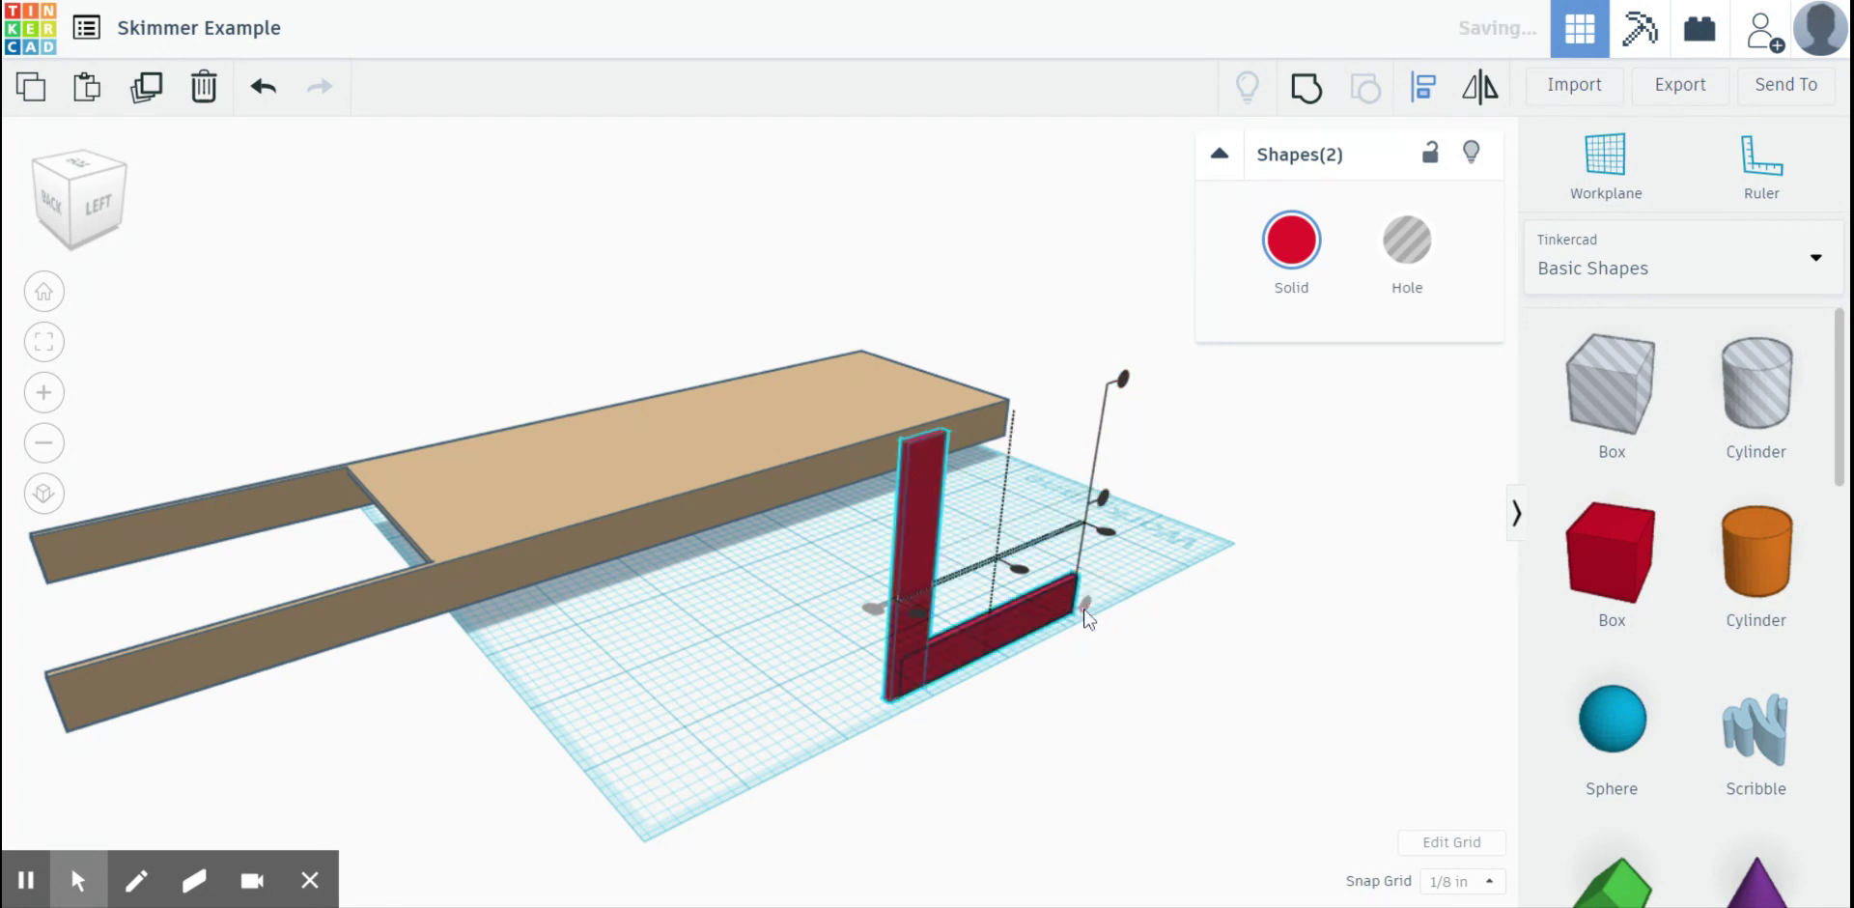
- Group the two aligned plates into one L-shaped solid
mouse_move(969, 704)
right_mouse_down()
mouse_move(896, 678)
mouse_move(842, 619)
mouse_move(951, 711)
right_mouse_up()
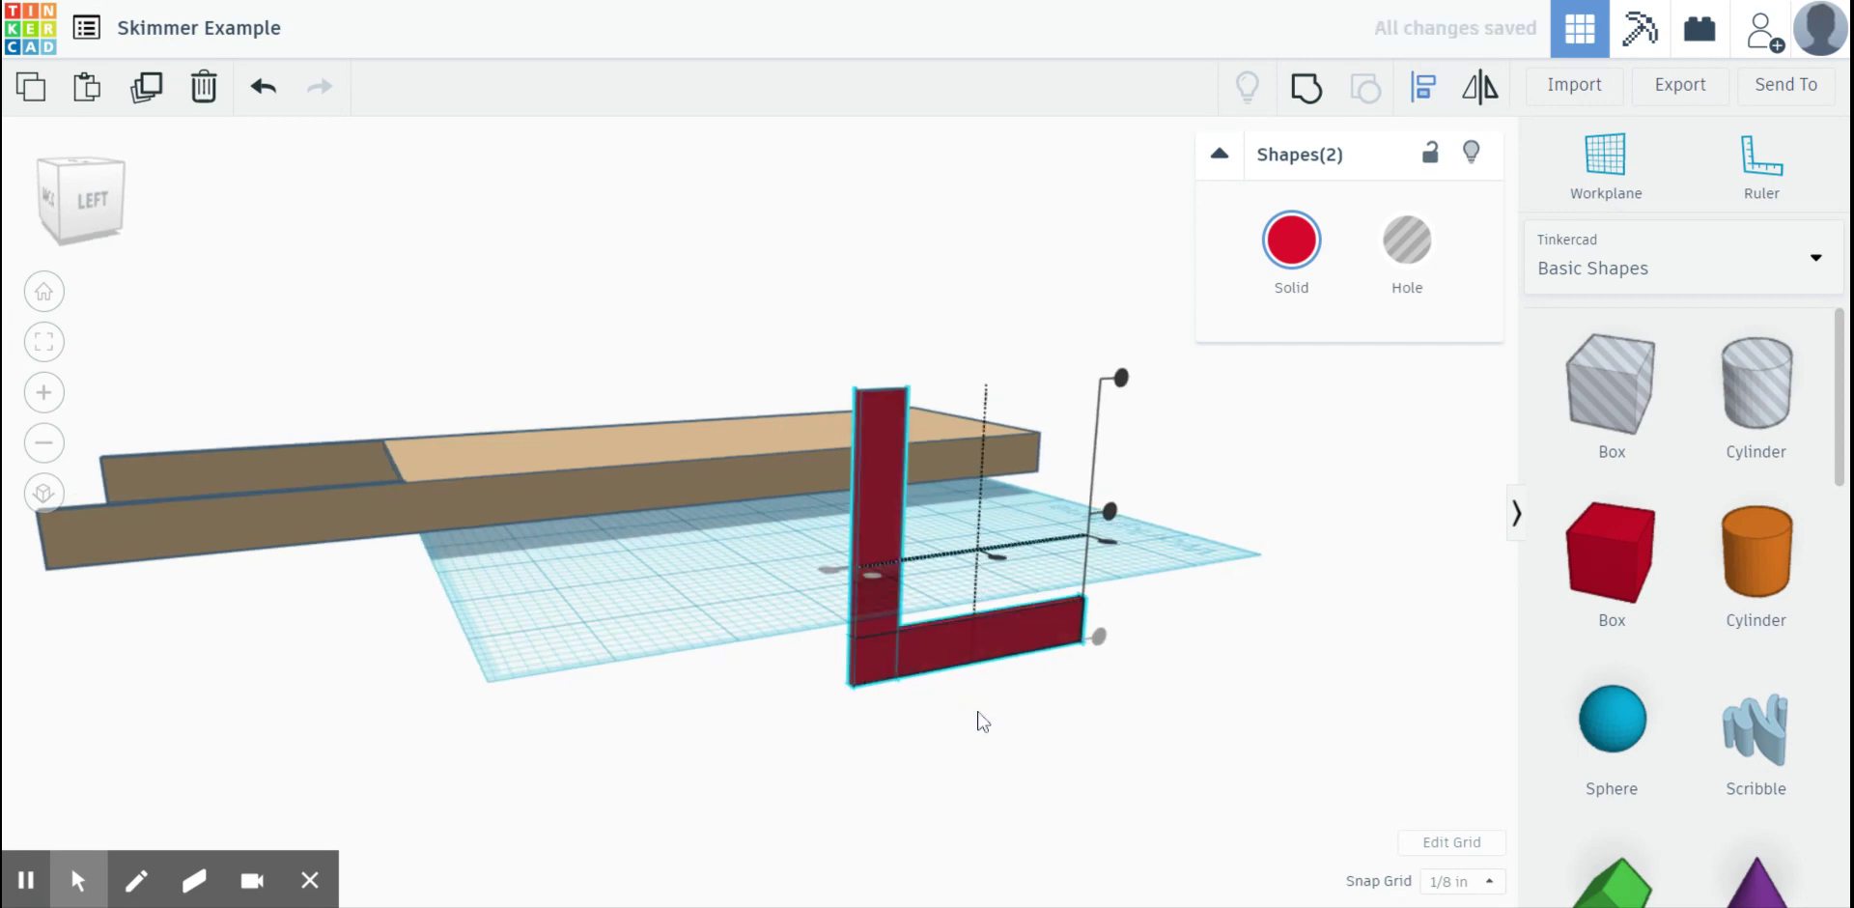
mouse_move(980, 716)
right_mouse_down()
mouse_move(838, 680)
mouse_move(1010, 691)
mouse_move(1109, 795)
mouse_move(1111, 688)
mouse_move(990, 693)
mouse_move(973, 807)
mouse_move(966, 734)
right_mouse_up()
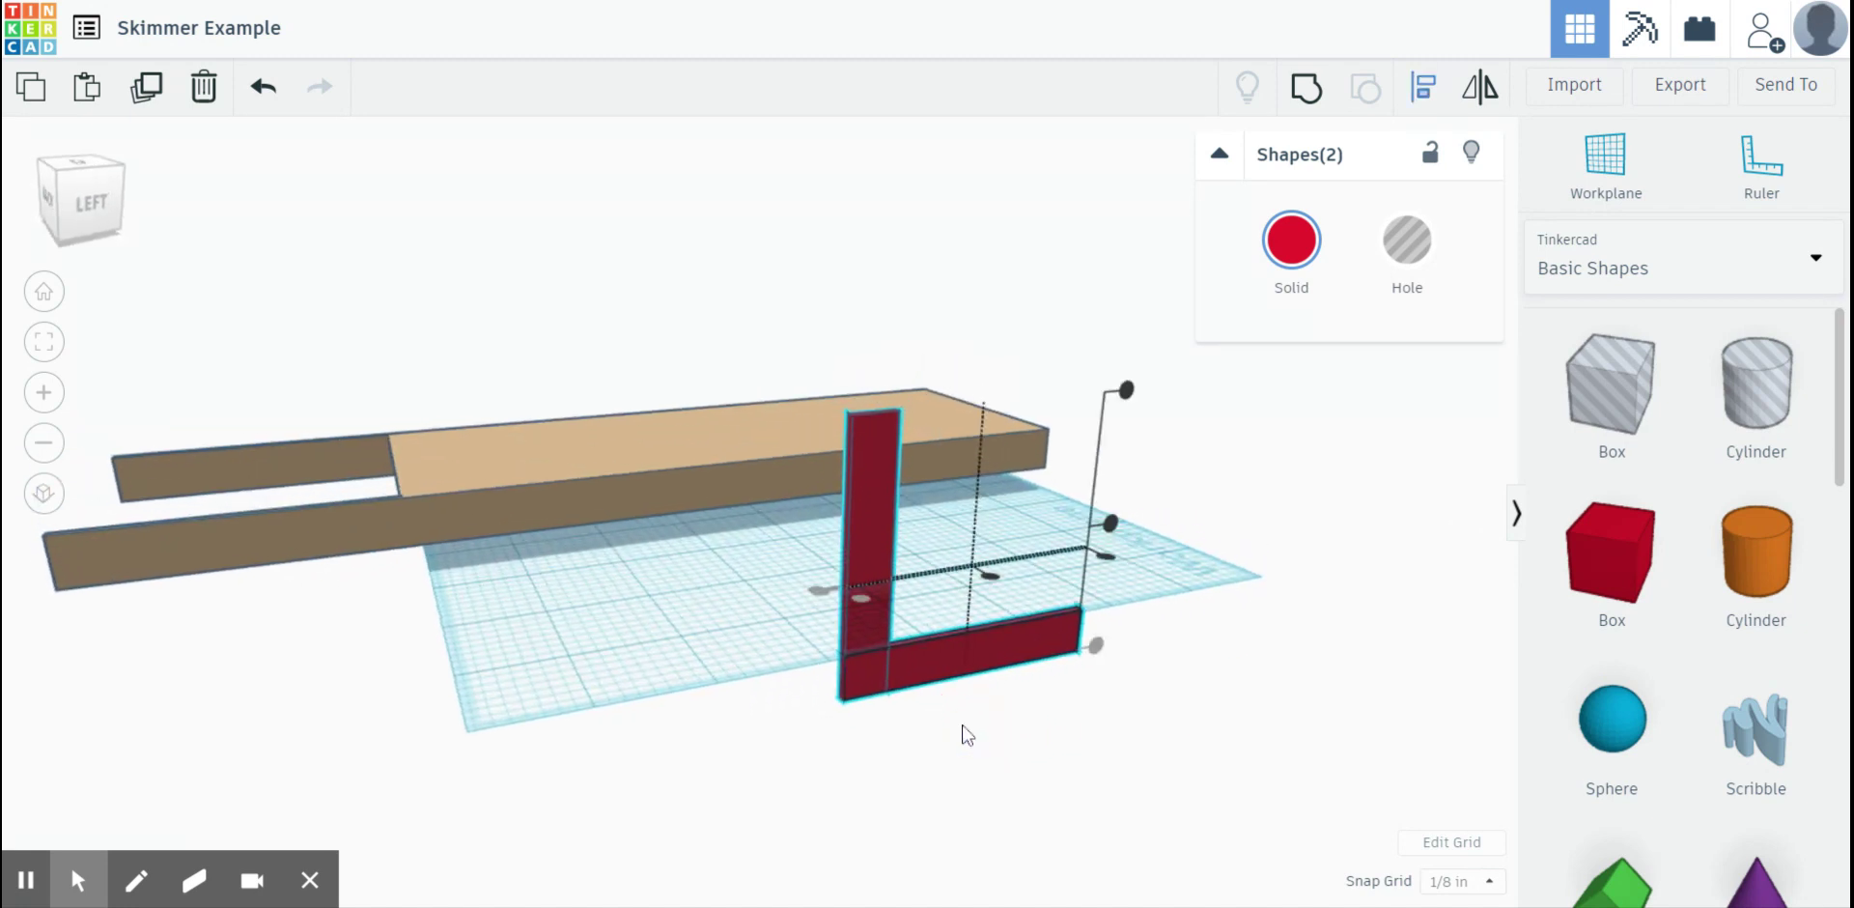
left_click(1307, 95)
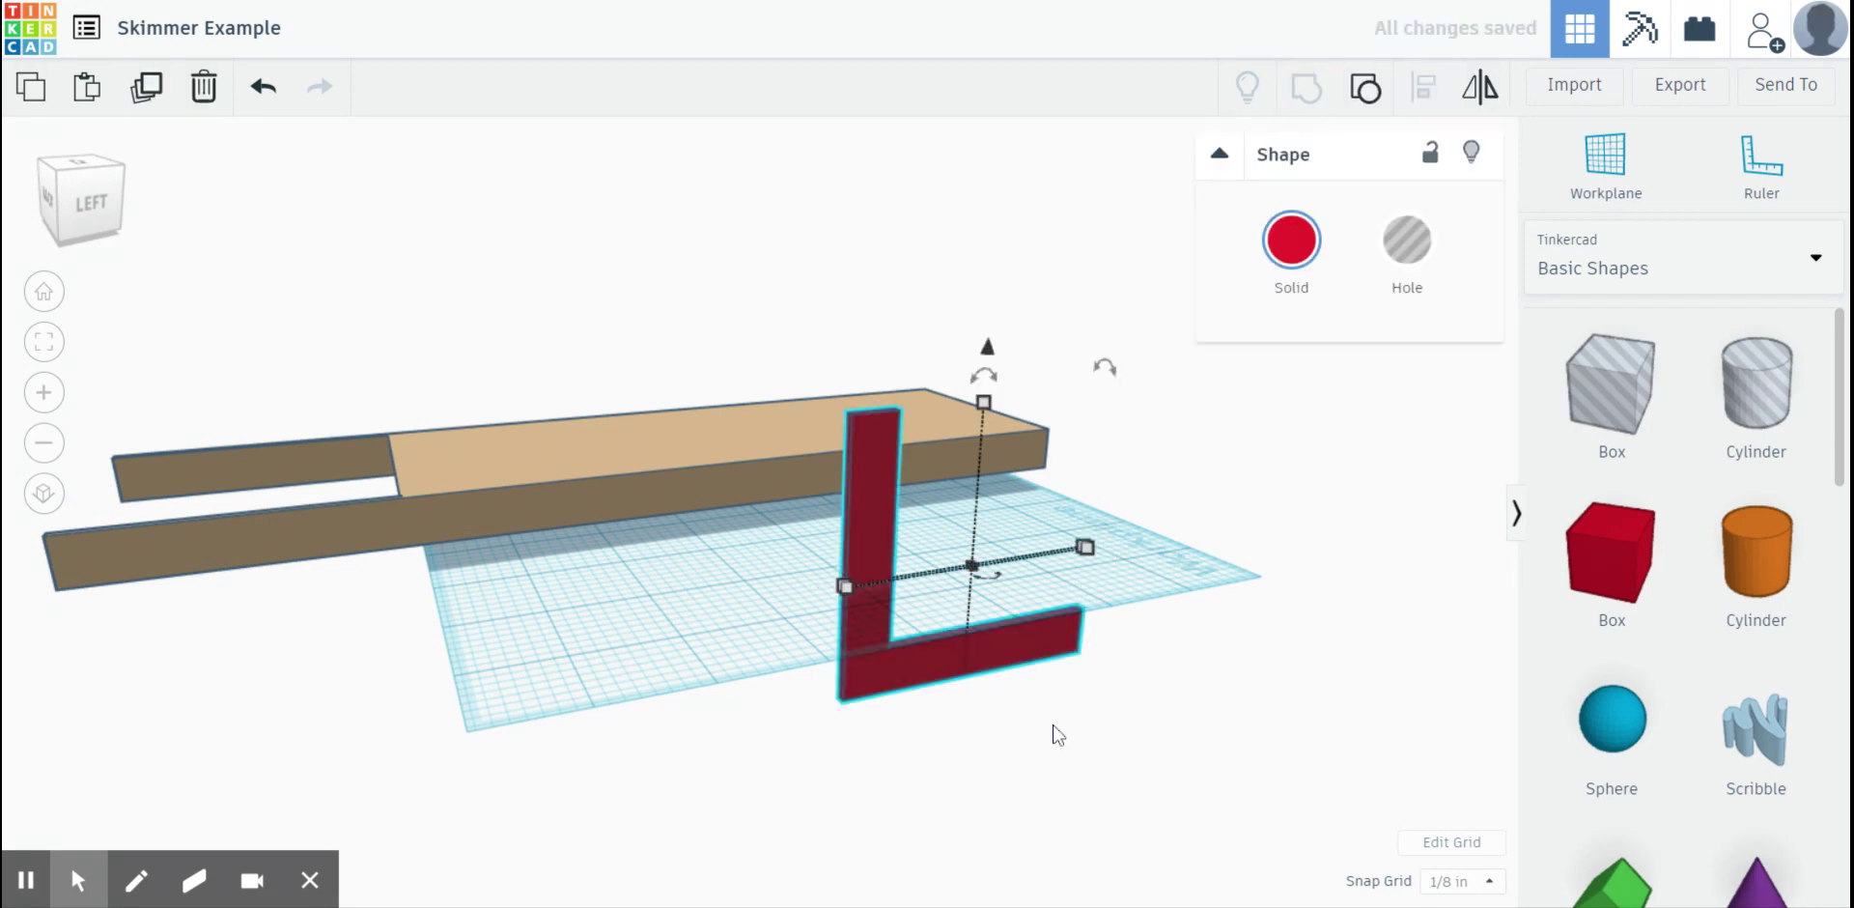
- Raise the red L bracket off the workplane with the lift cone, then deselect it
left_click_drag(989, 350, 993, 206)
left_click(1173, 452)
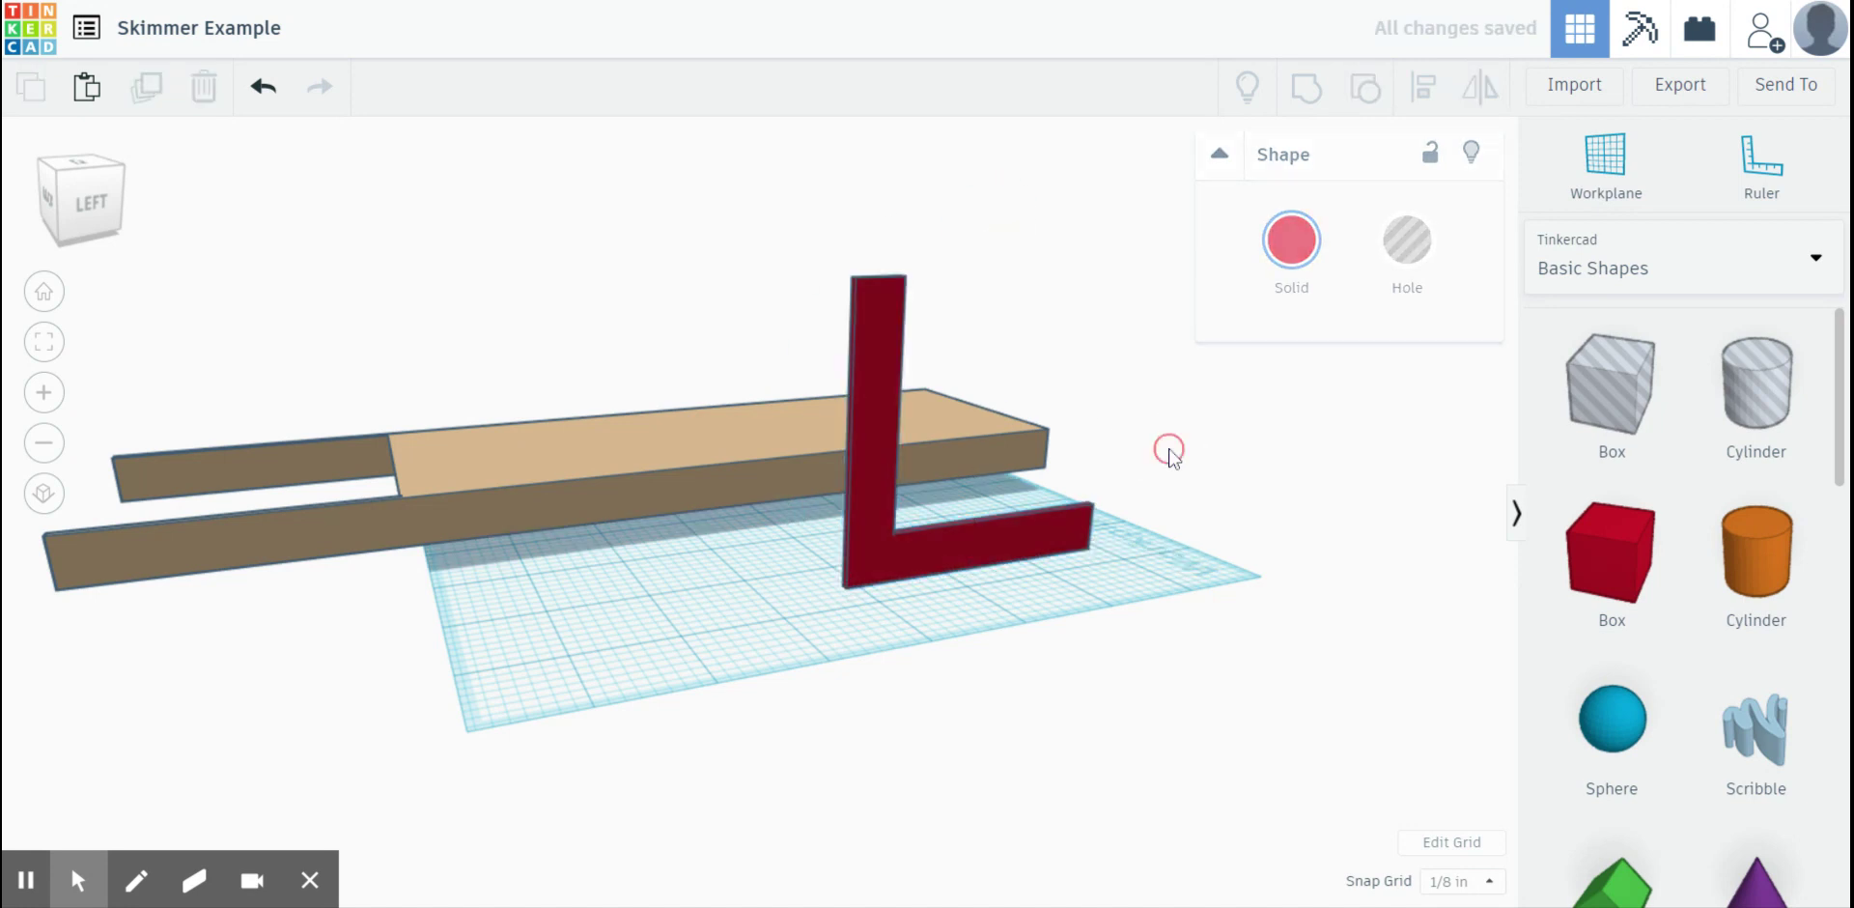
right_click_drag(1188, 474, 881, 469)
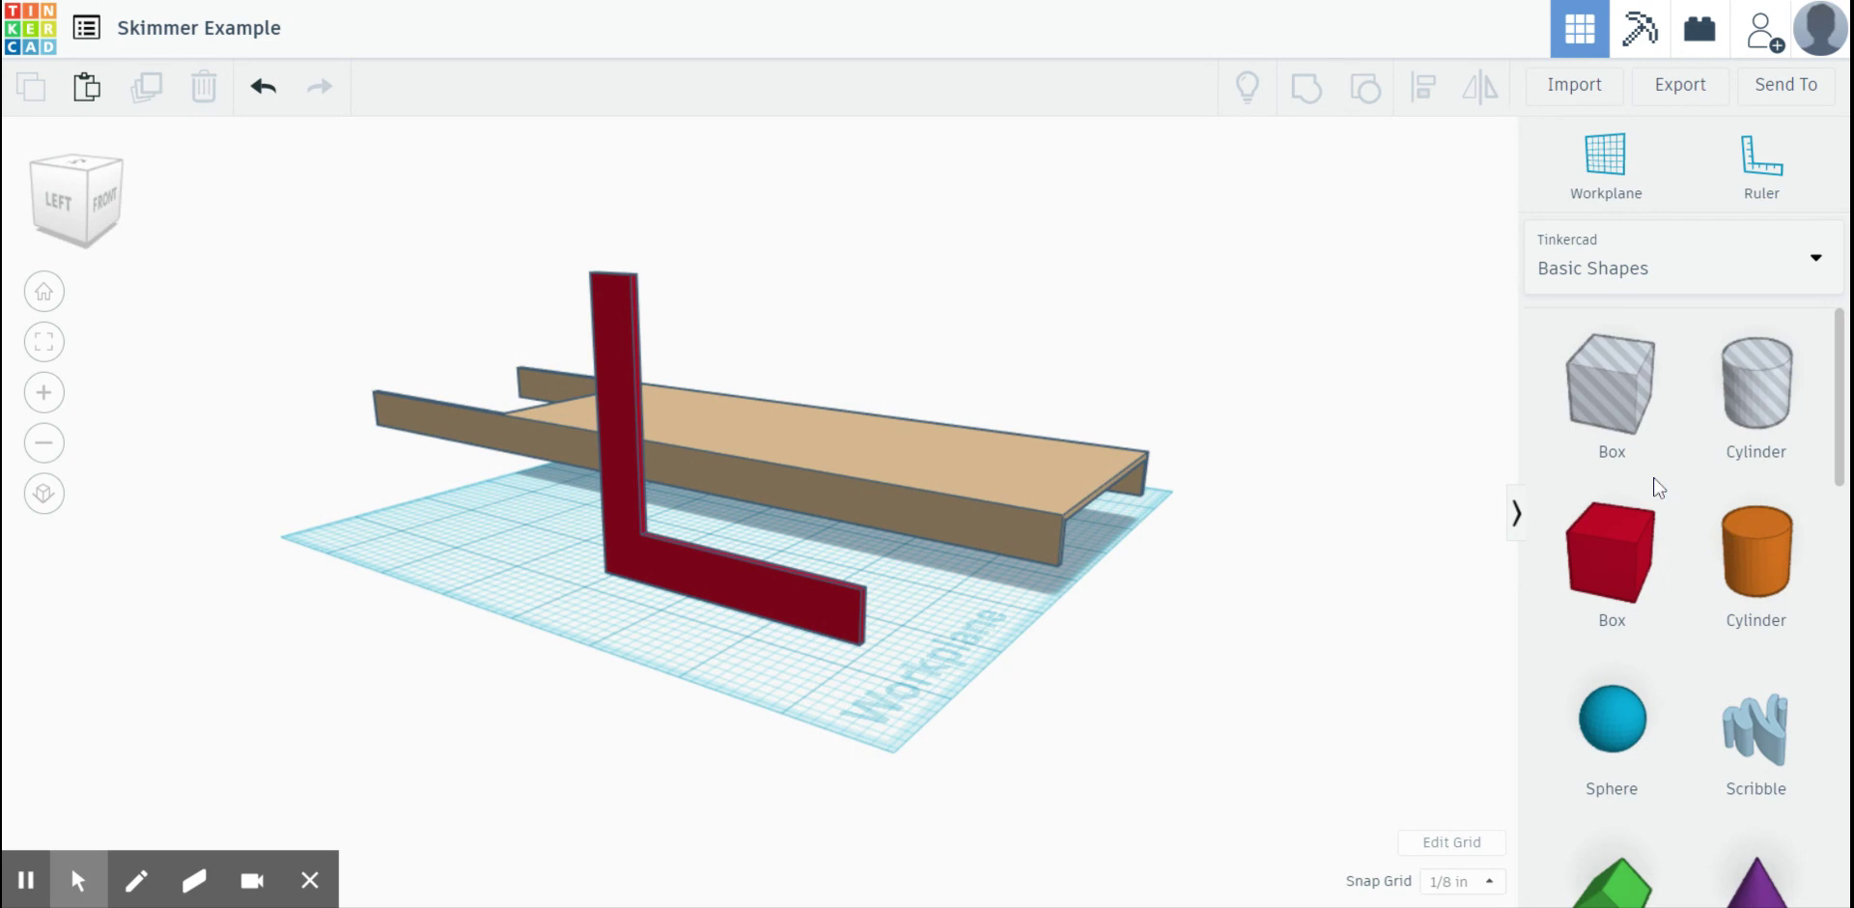
scroll(1630, 522, "down", 2)
scroll(1628, 529, "down", 2)
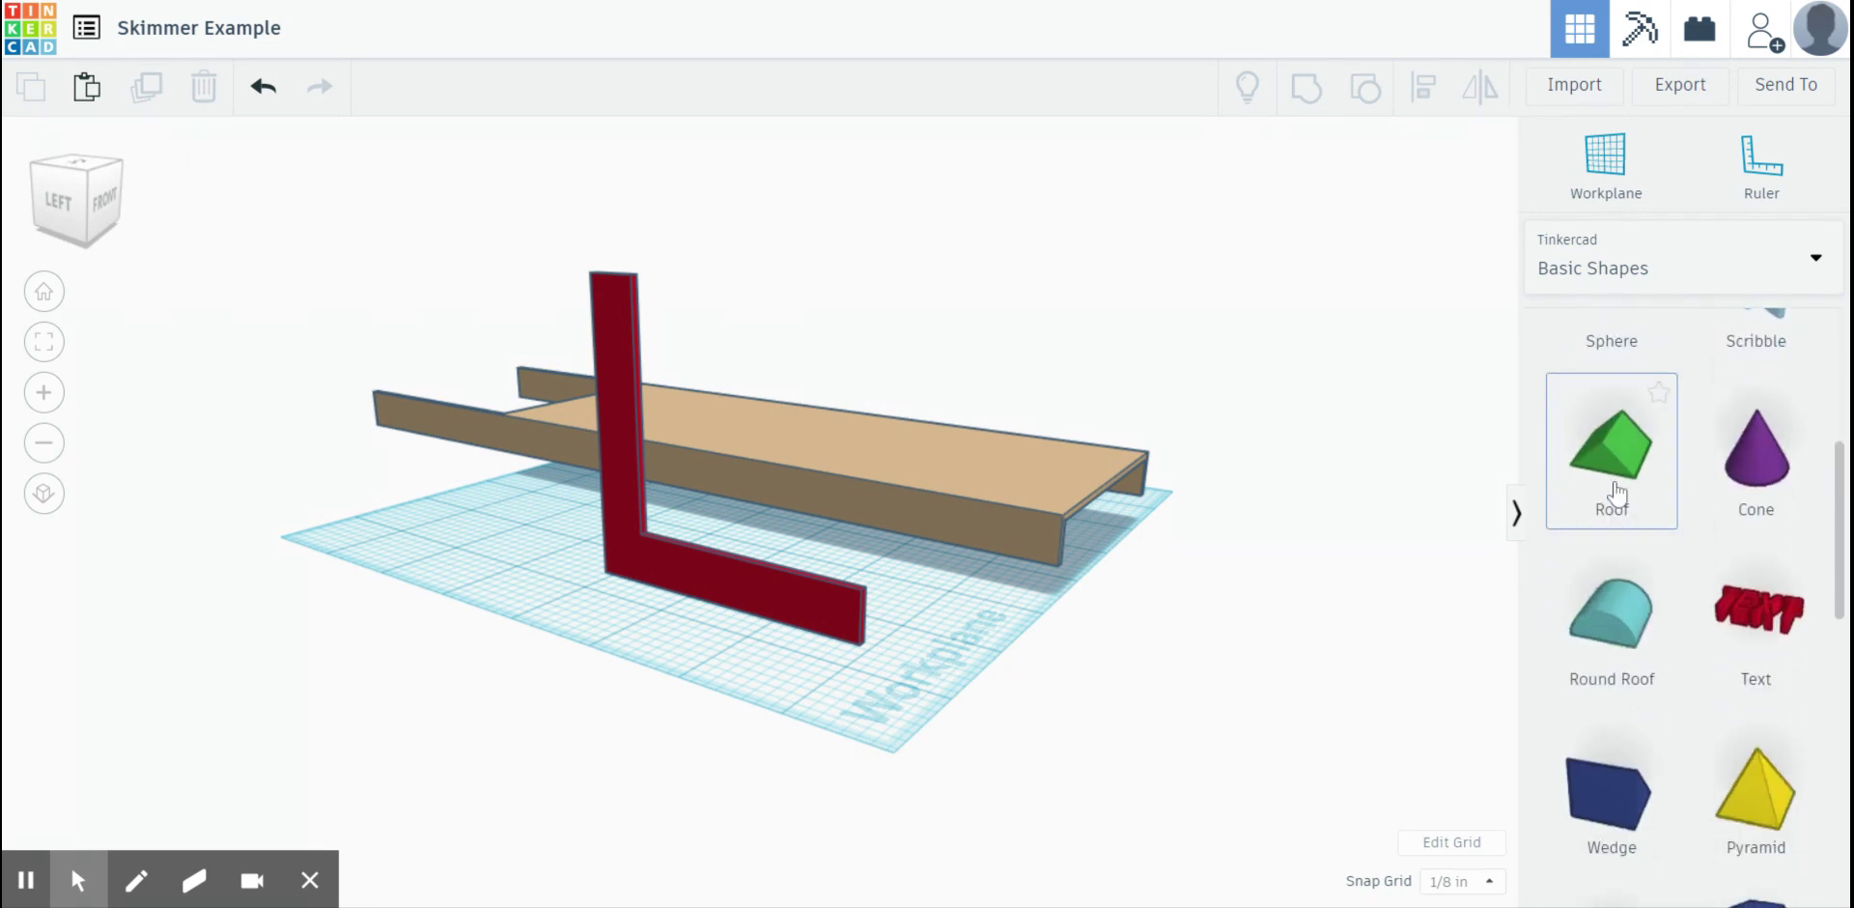
scroll(1623, 480, "down", 2)
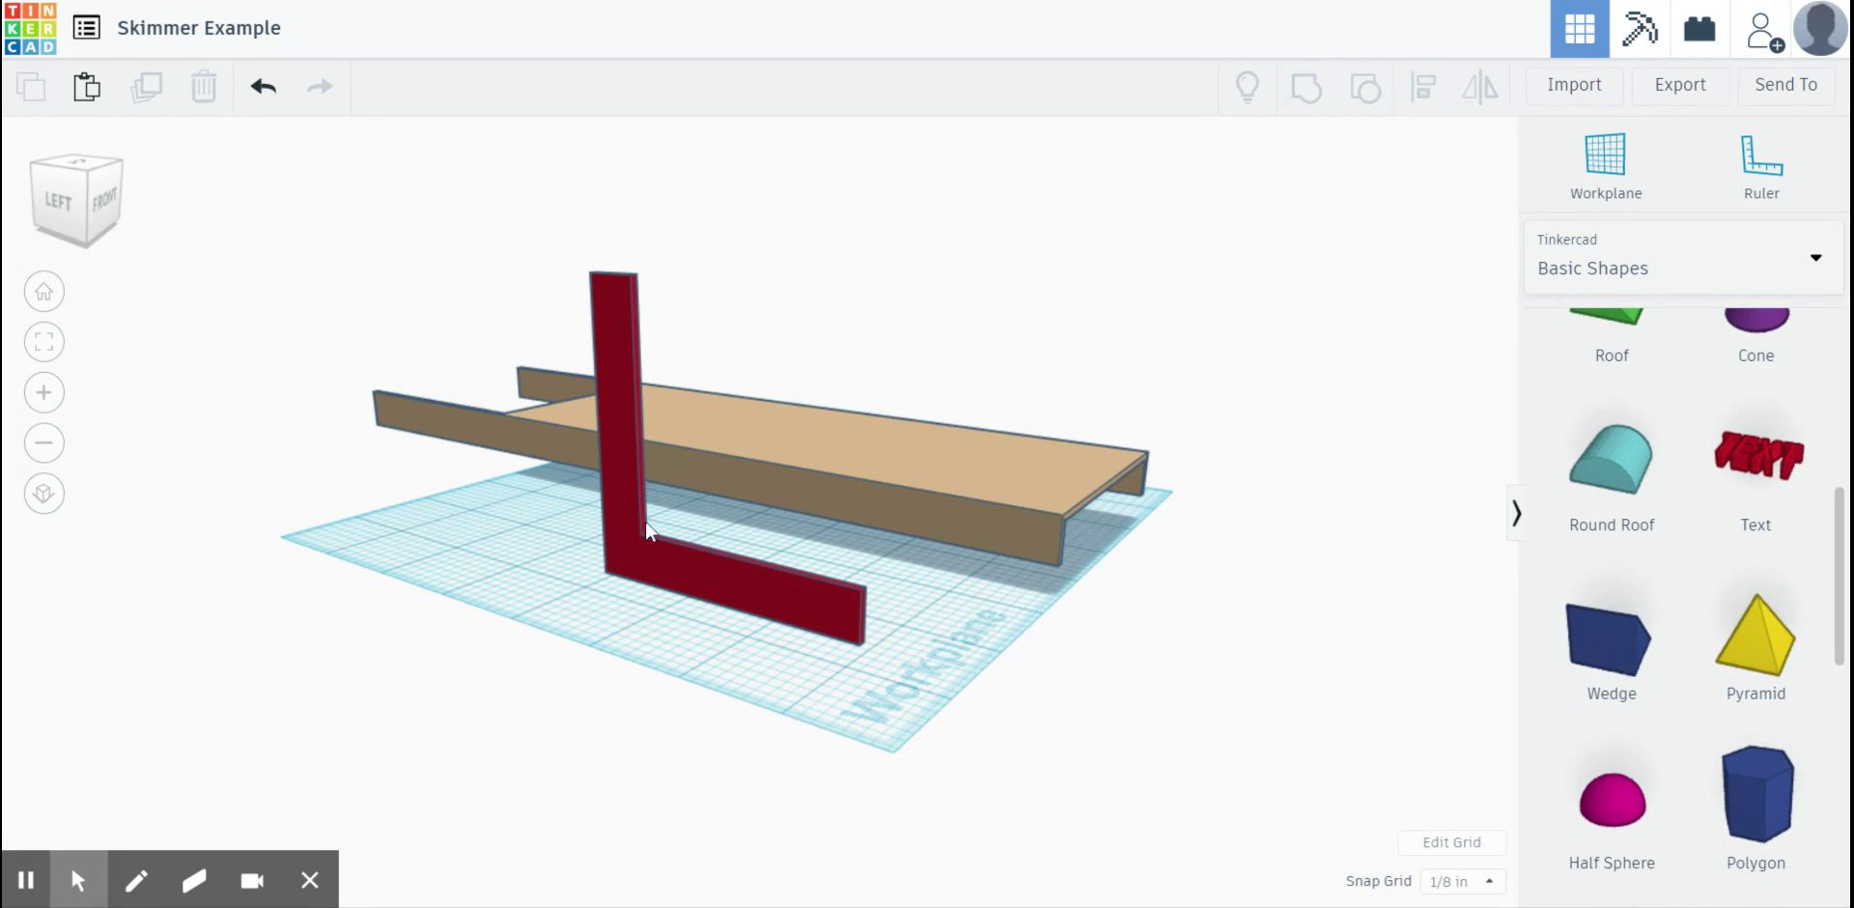
- Place a blue wedge on the workplane and rotate it 180°
left_click_drag(1556, 639, 915, 614)
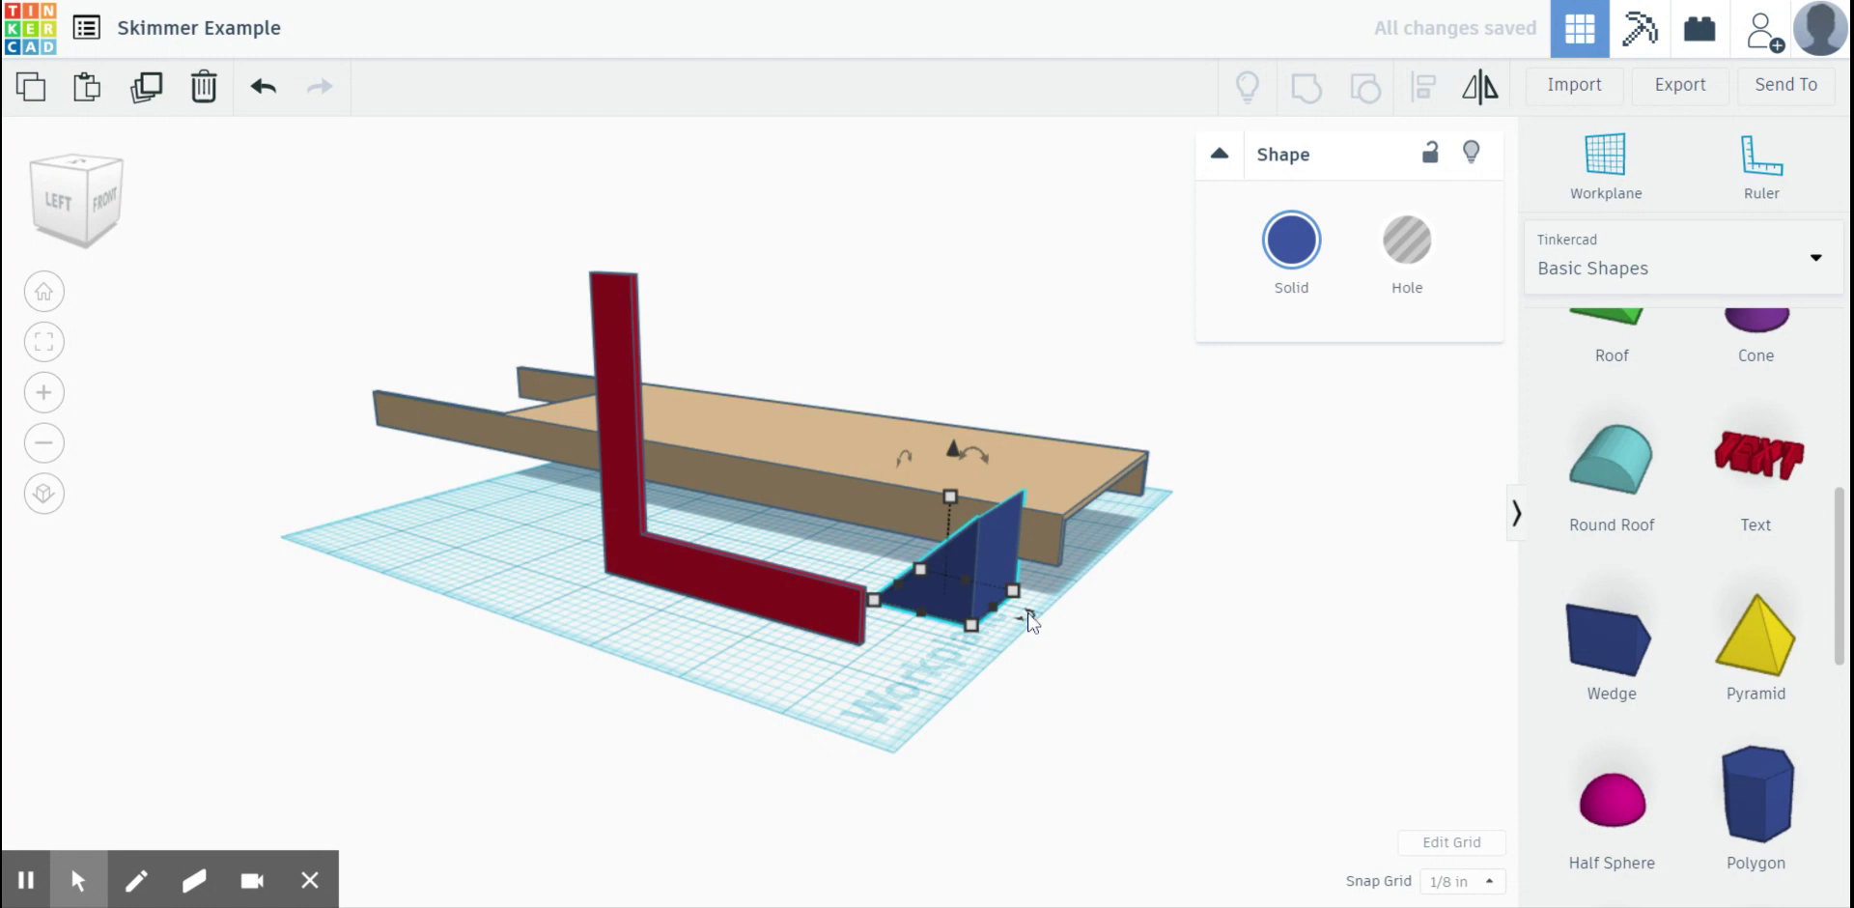
left_click_drag(1030, 619, 1030, 620)
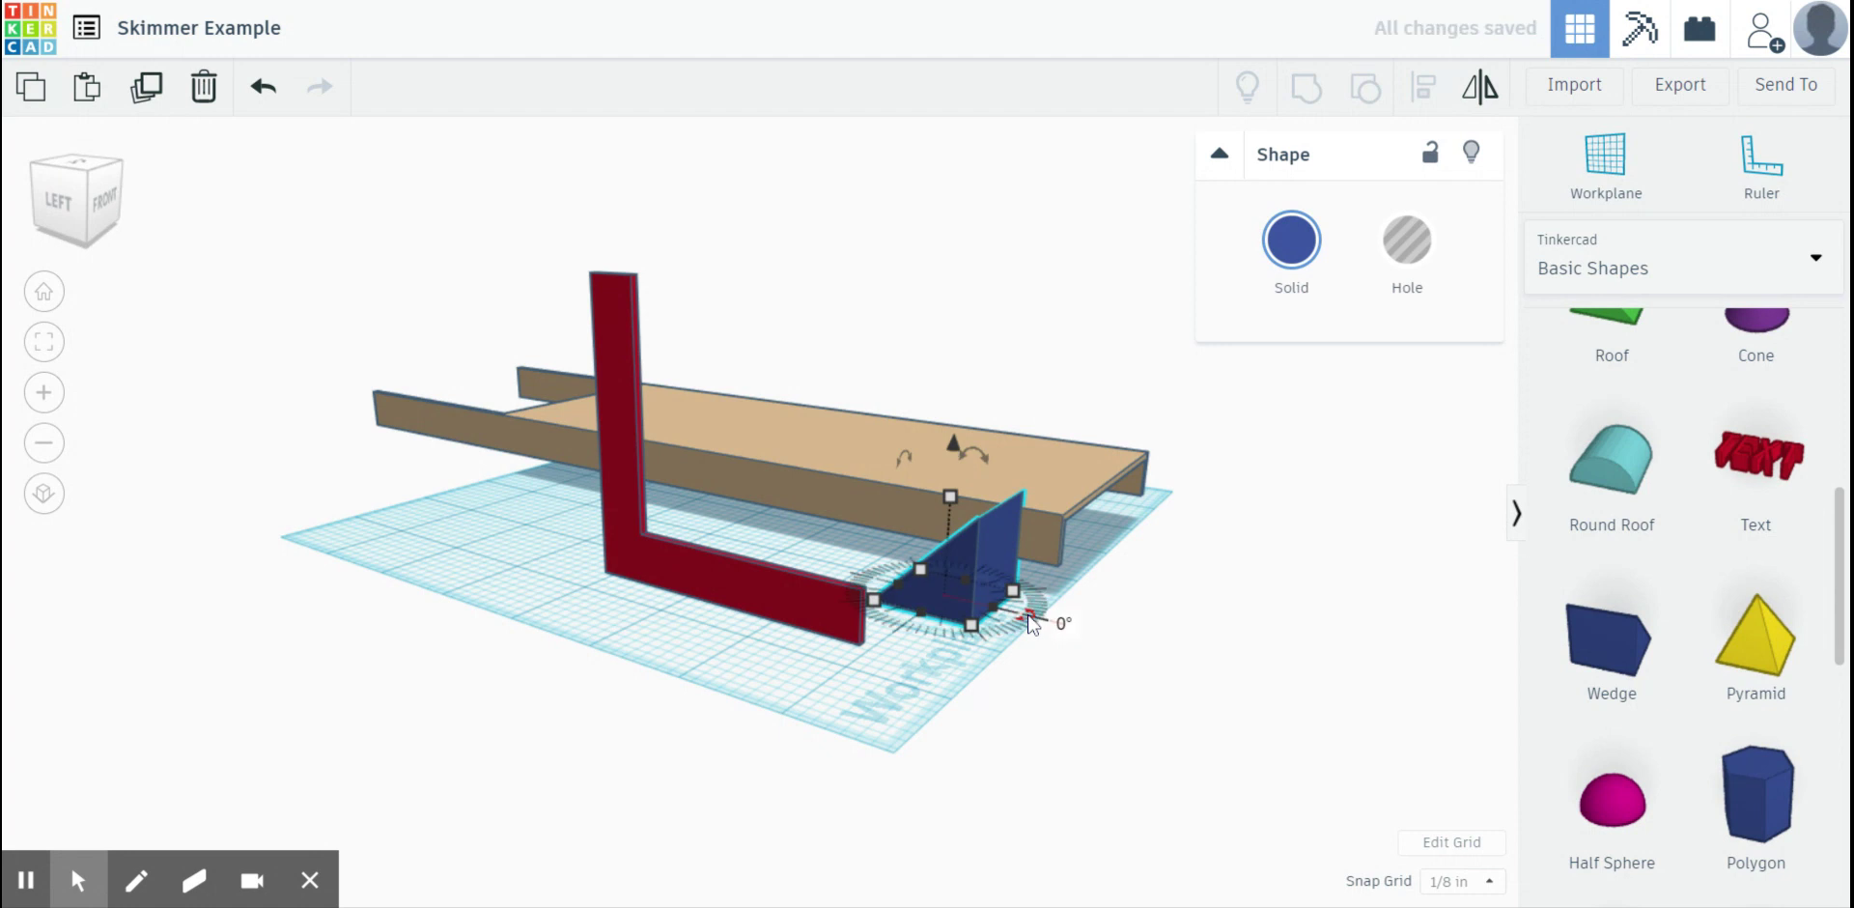
left_click(1064, 623)
type("180")
key("Return")
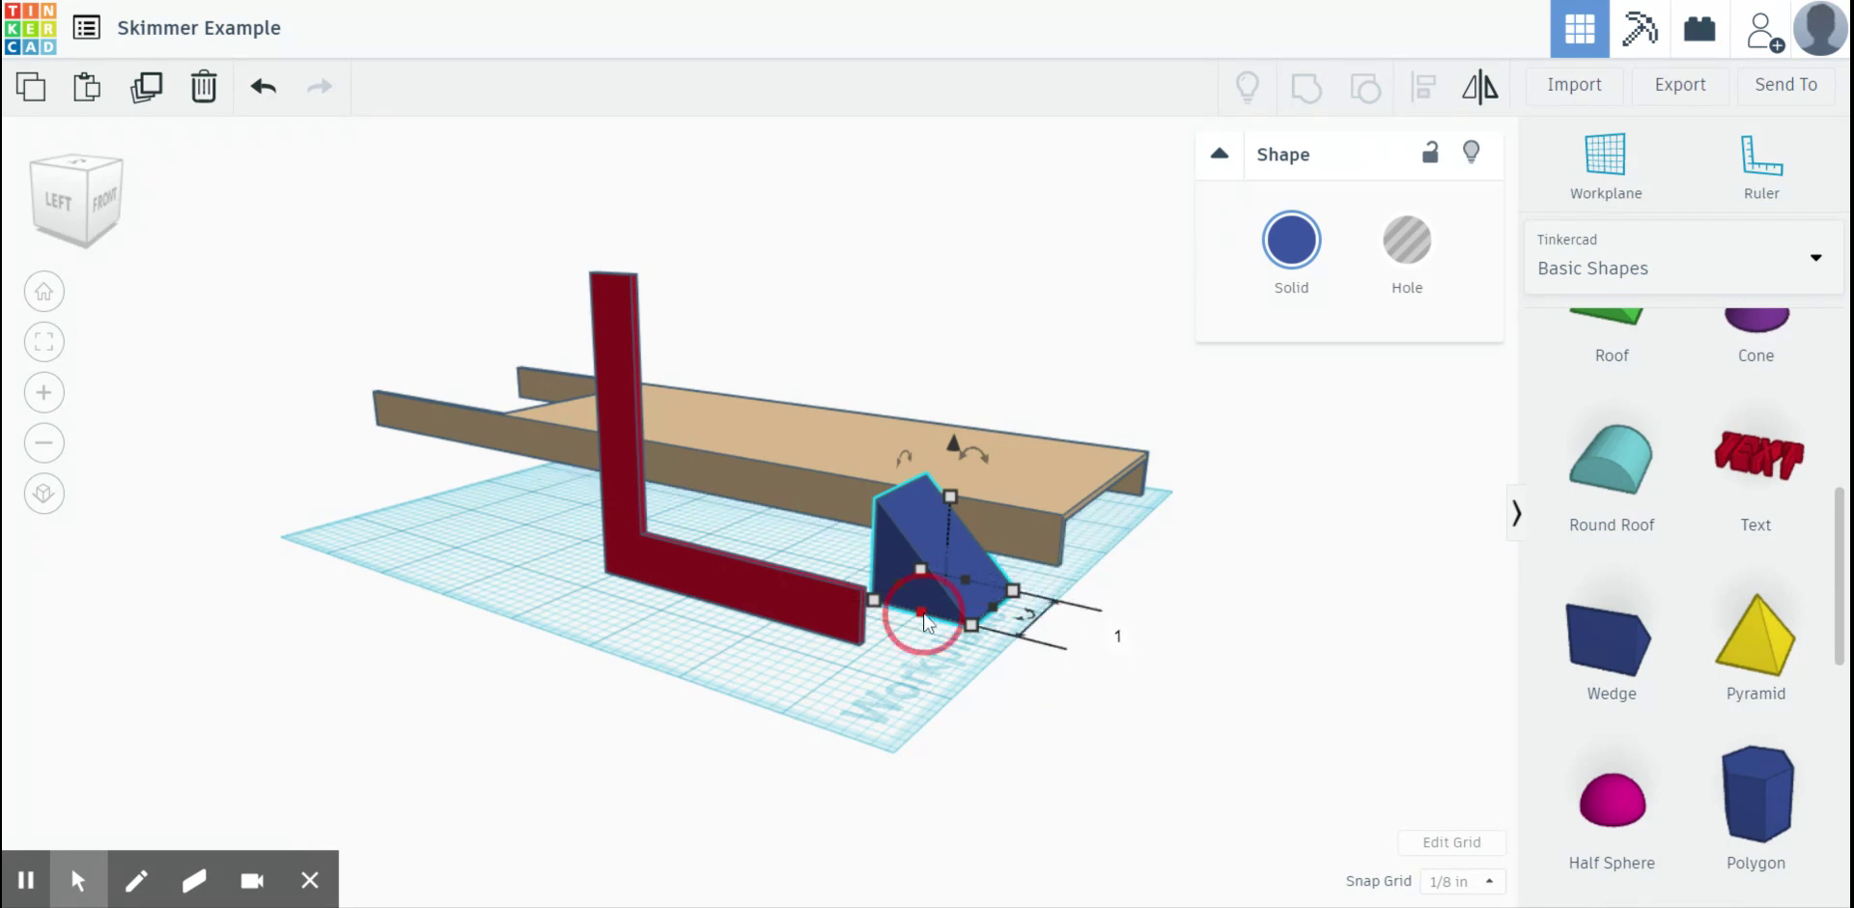
- Size the wedge to width 0.062, height 2.5 and length 2.5
left_click(1121, 642)
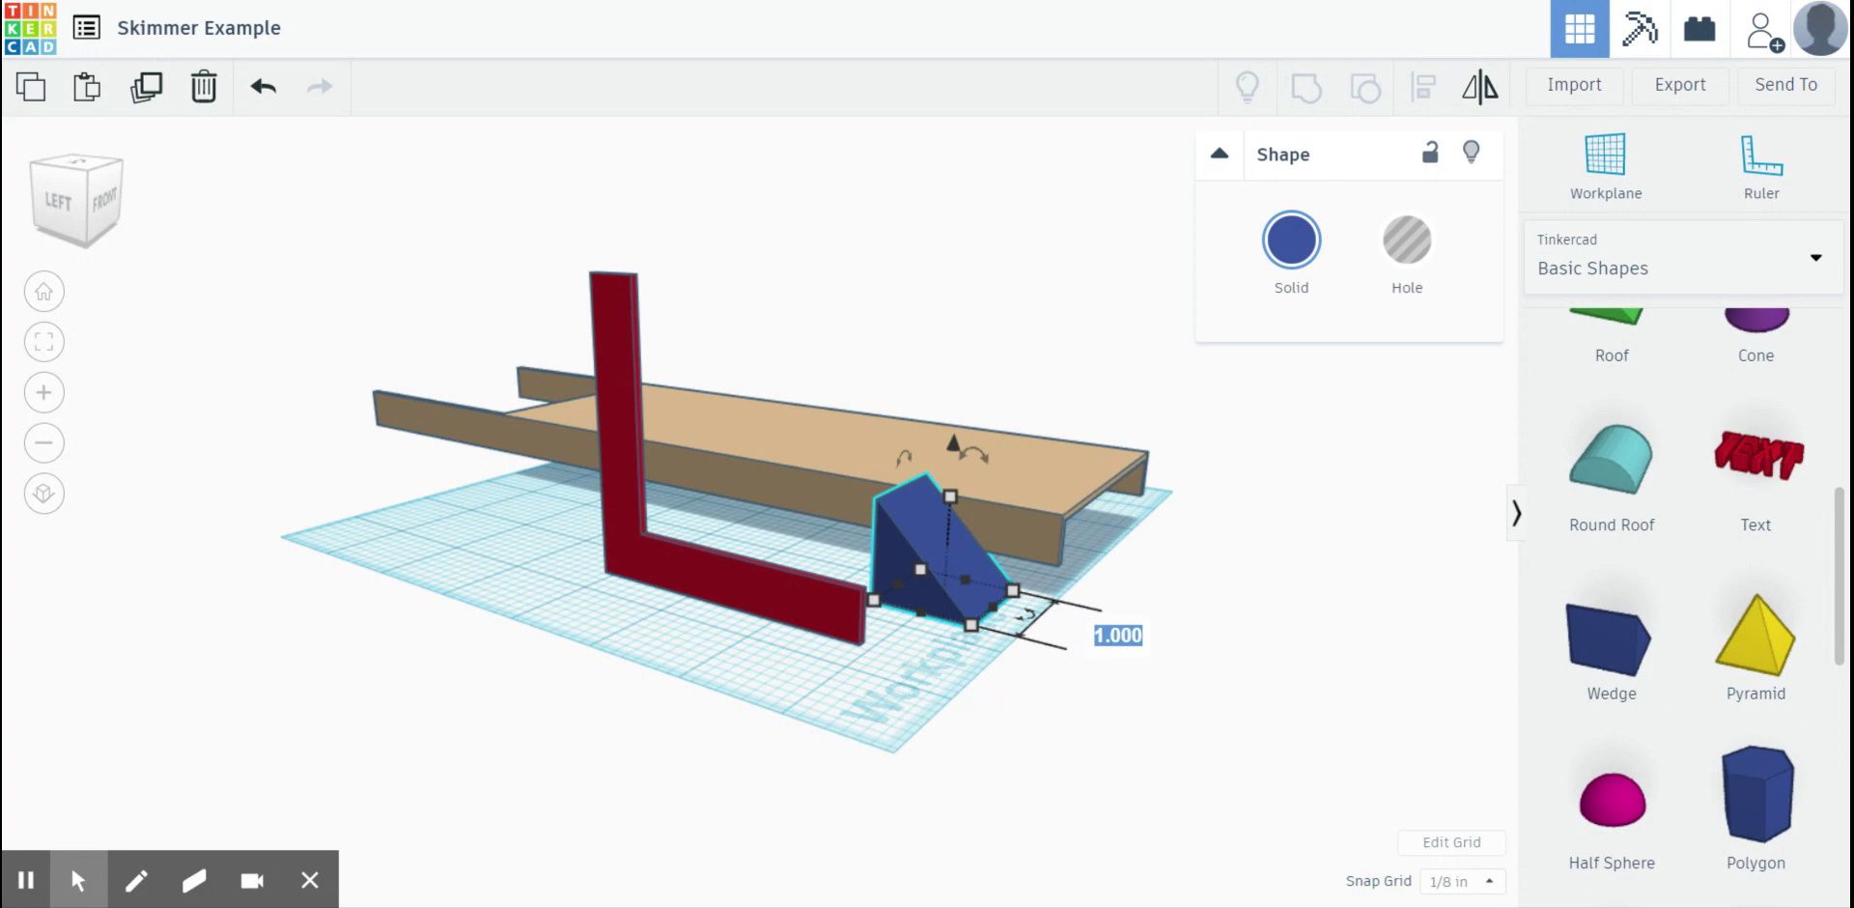
type(".062")
key("Return")
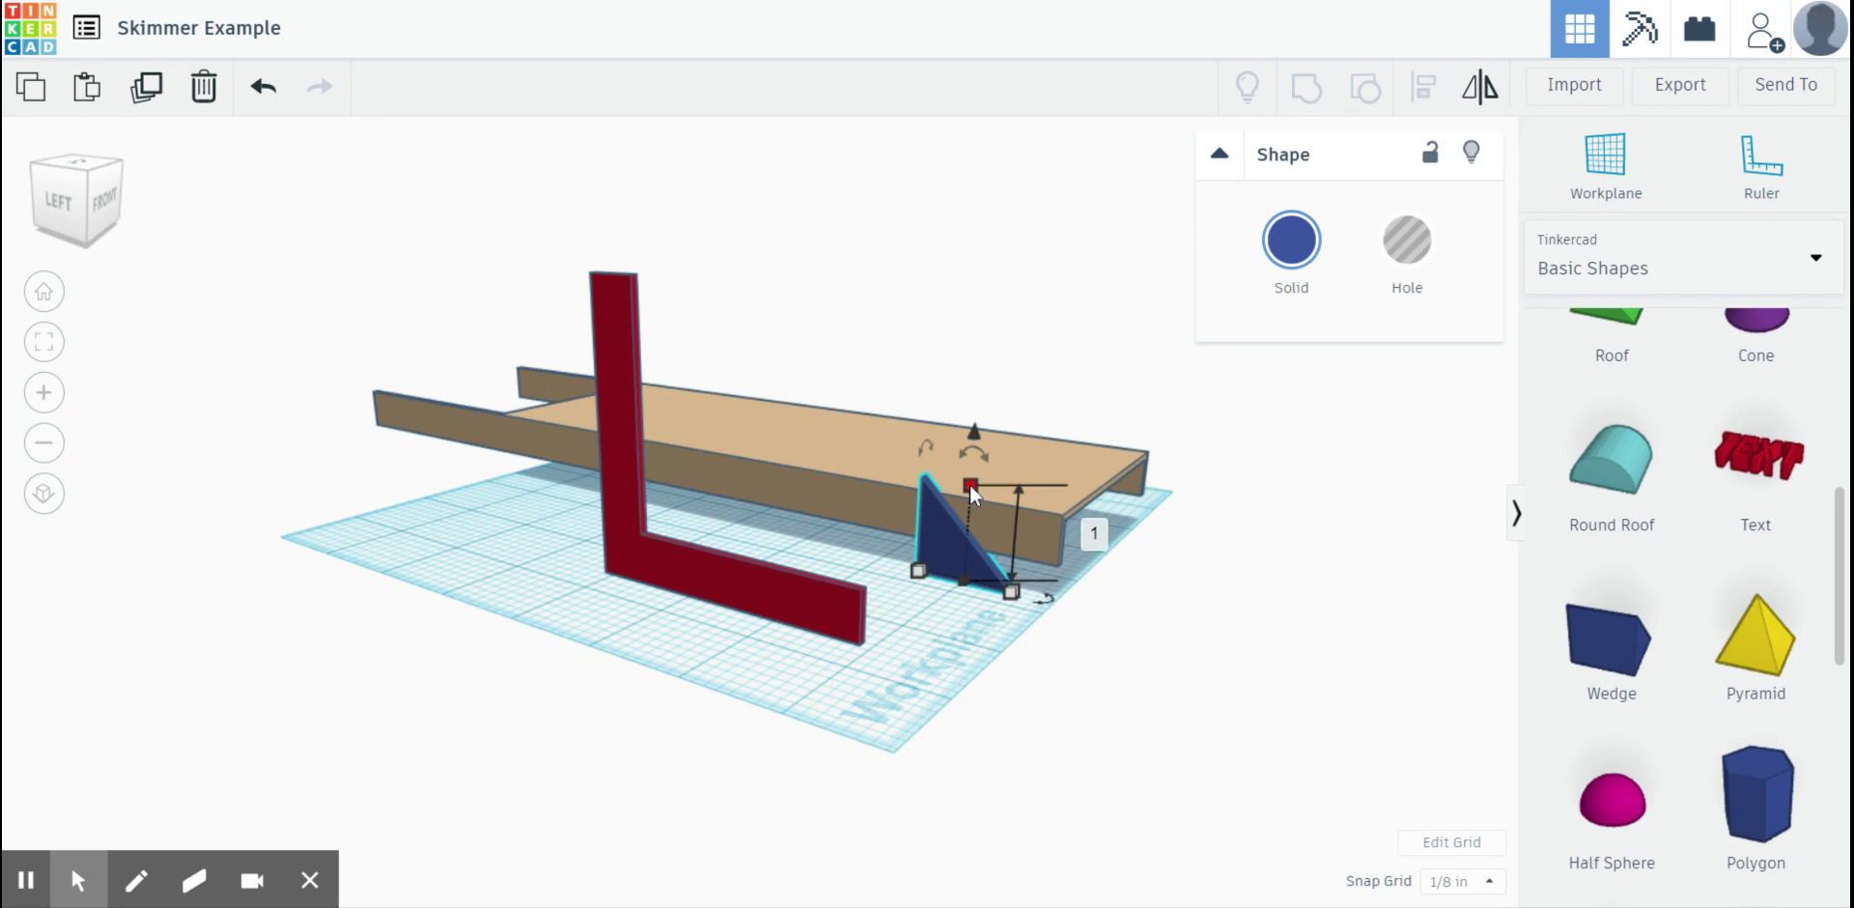
left_click(1094, 533)
type("2.5")
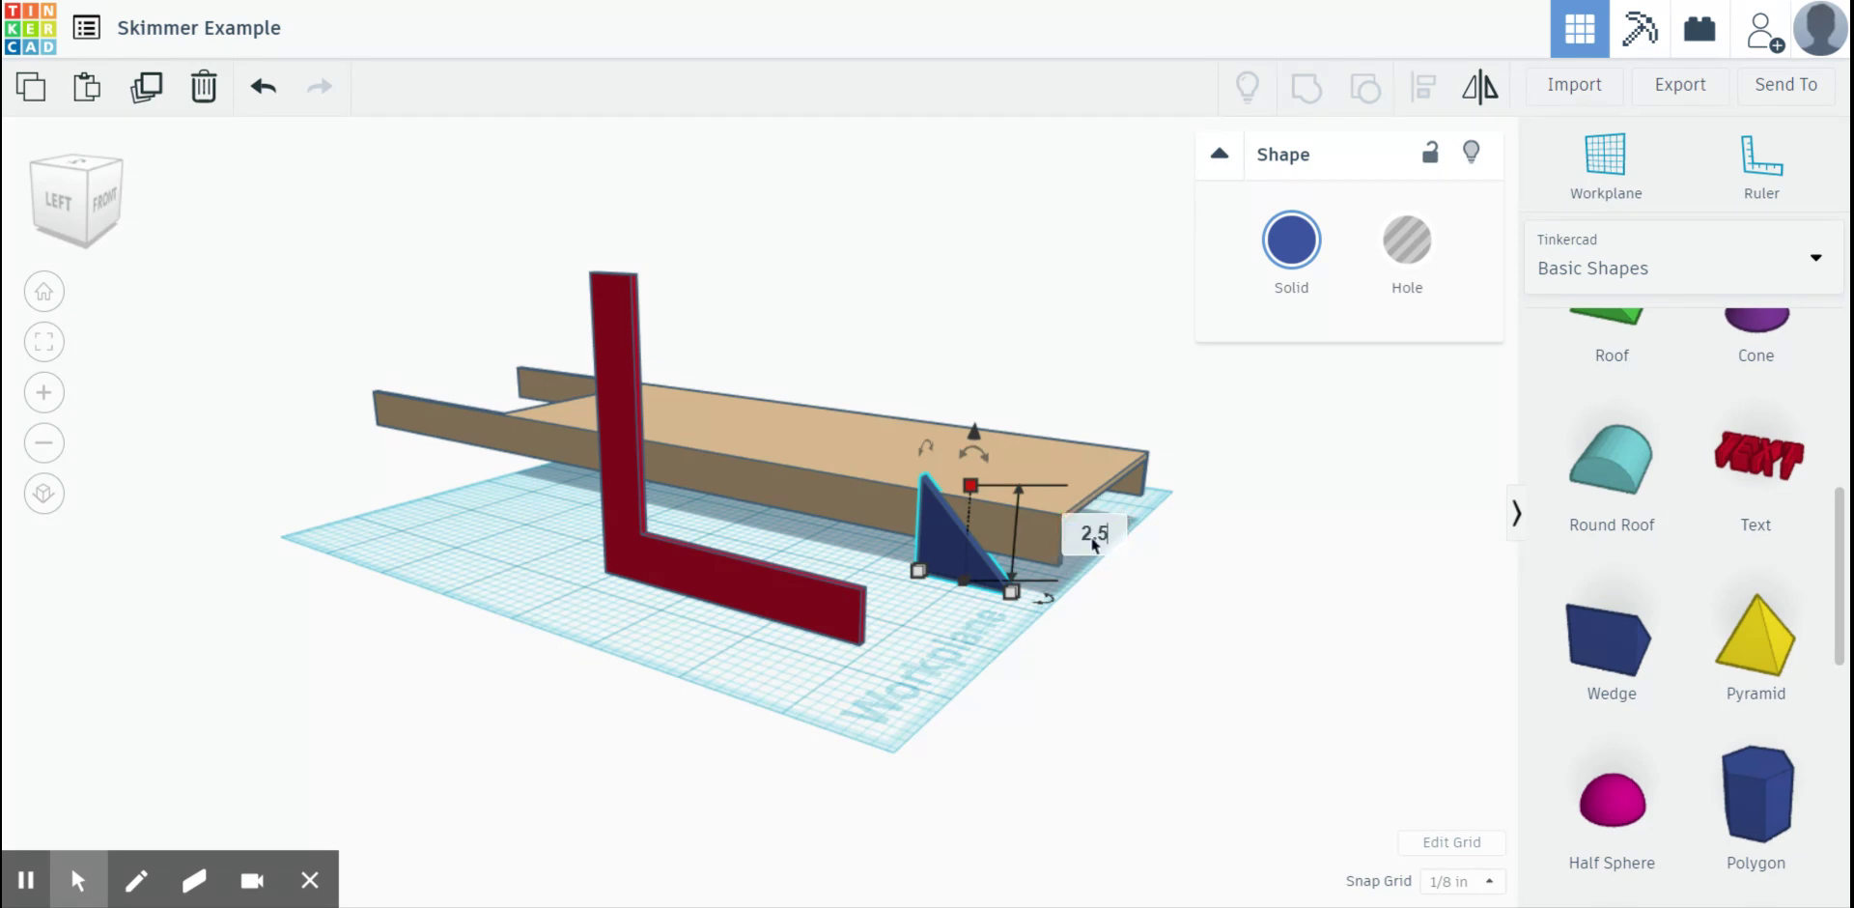
key("Return")
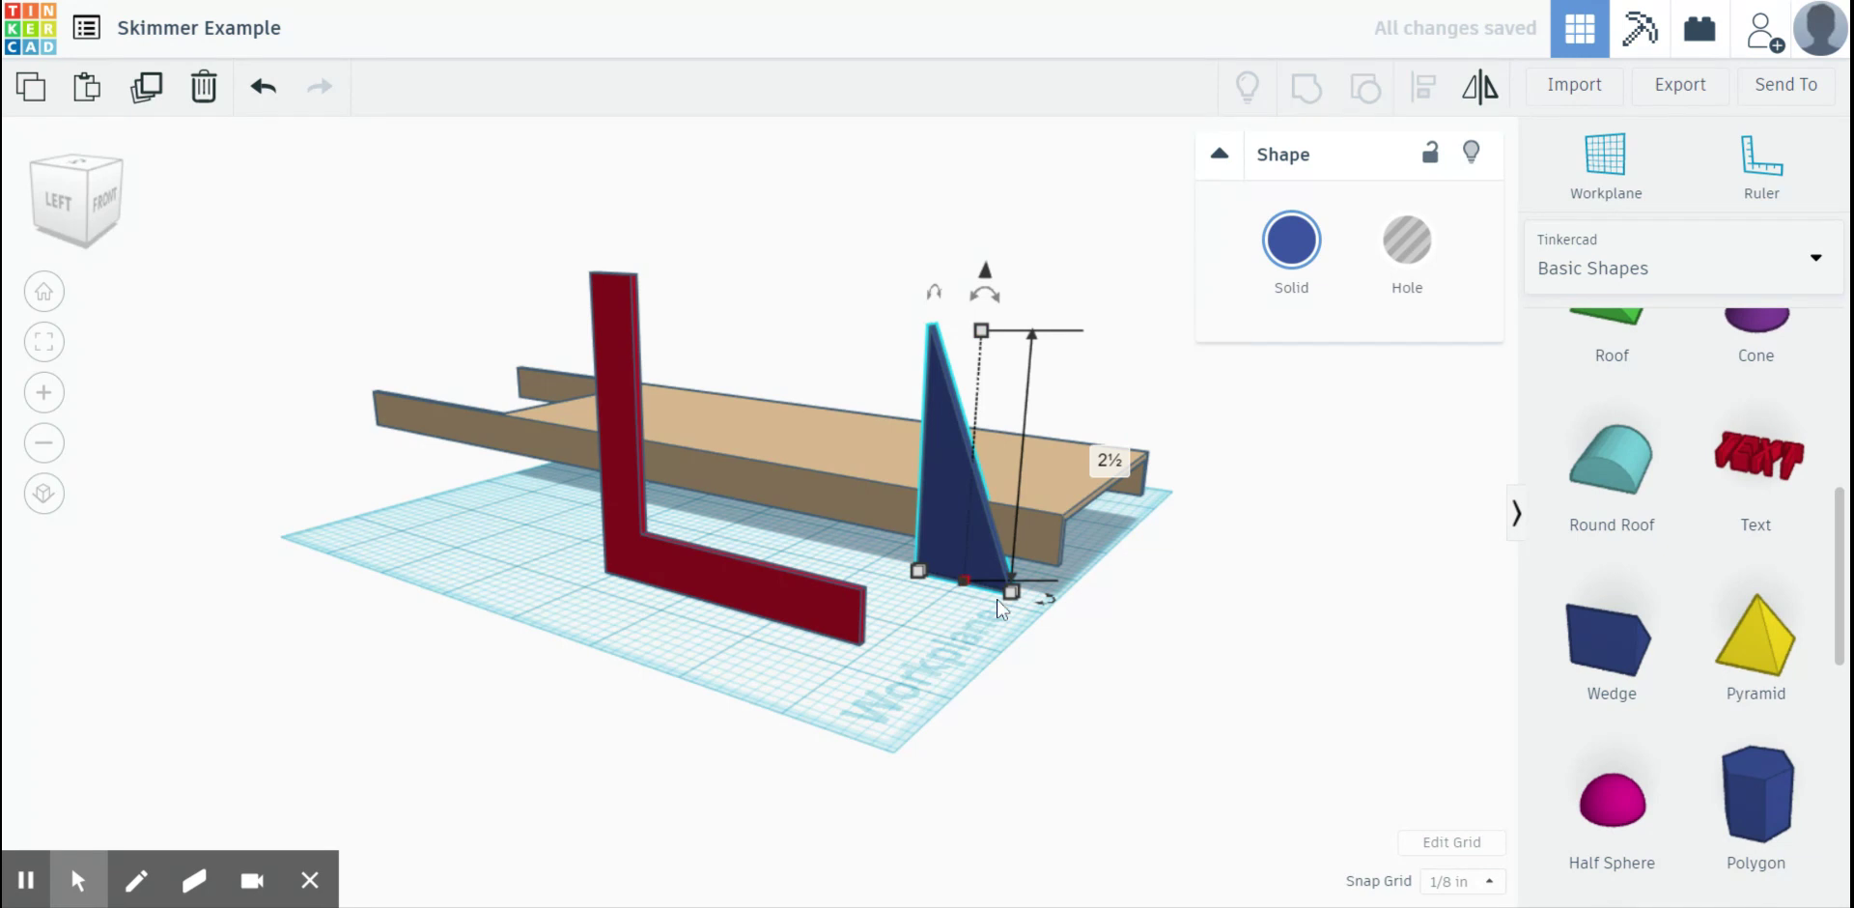
right_click_drag(1090, 630, 915, 644)
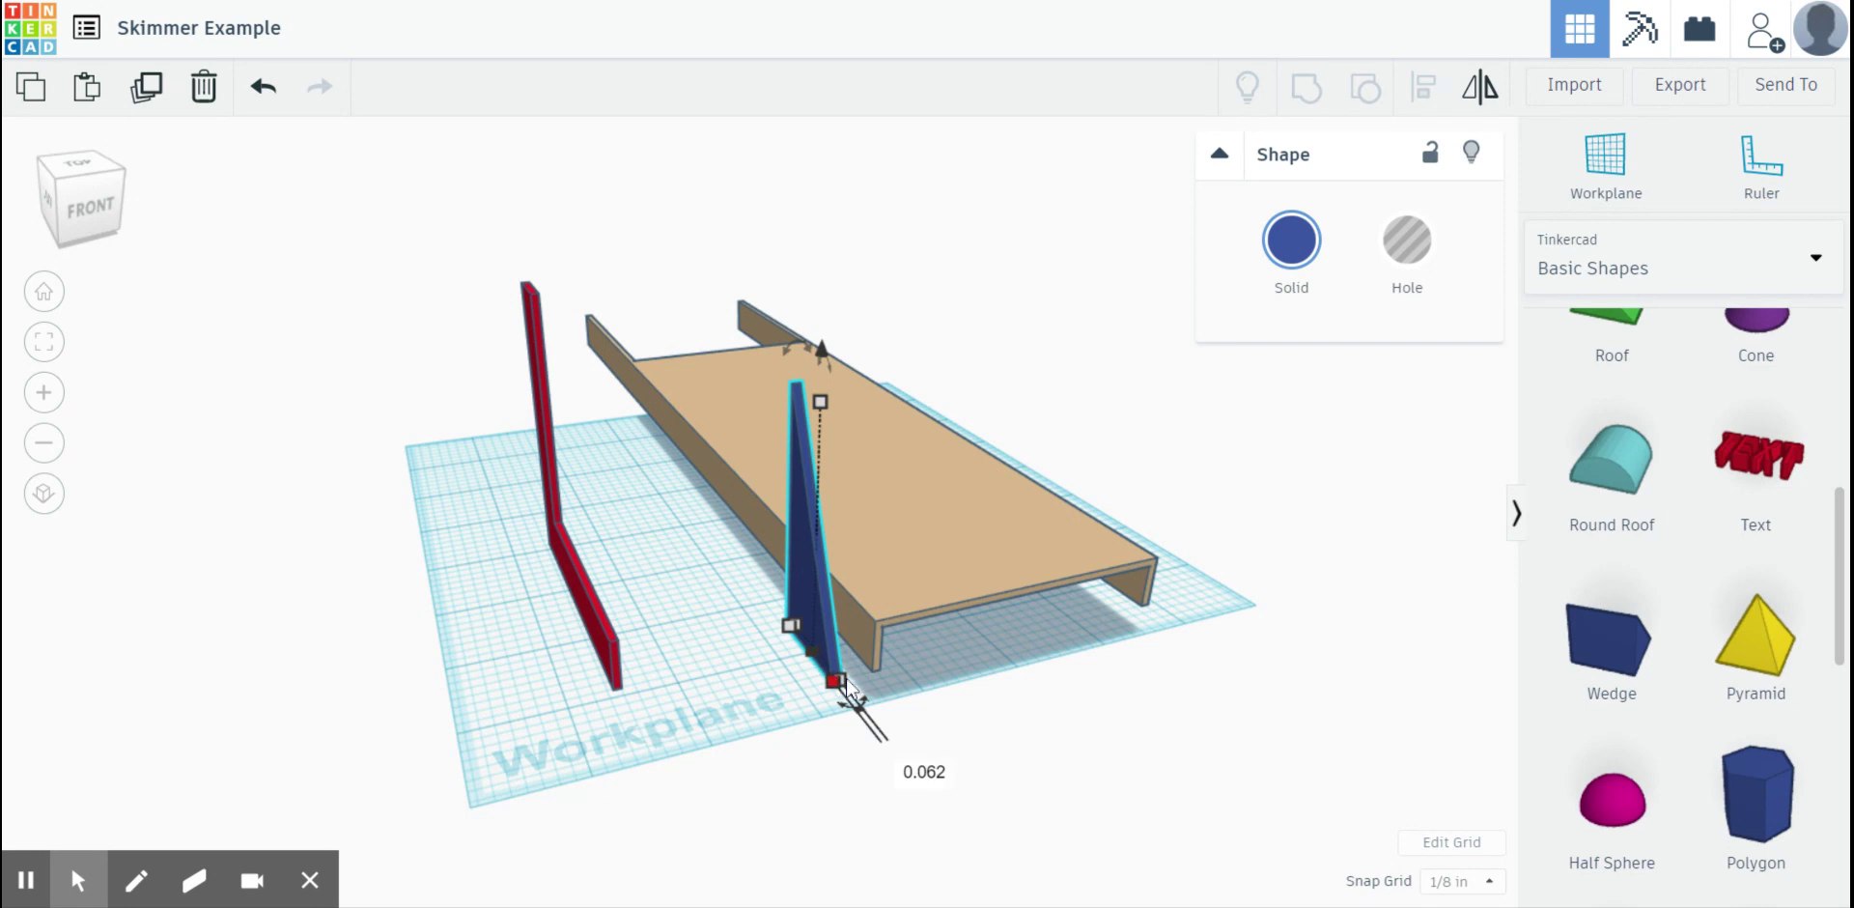
left_click_drag(846, 687, 846, 688)
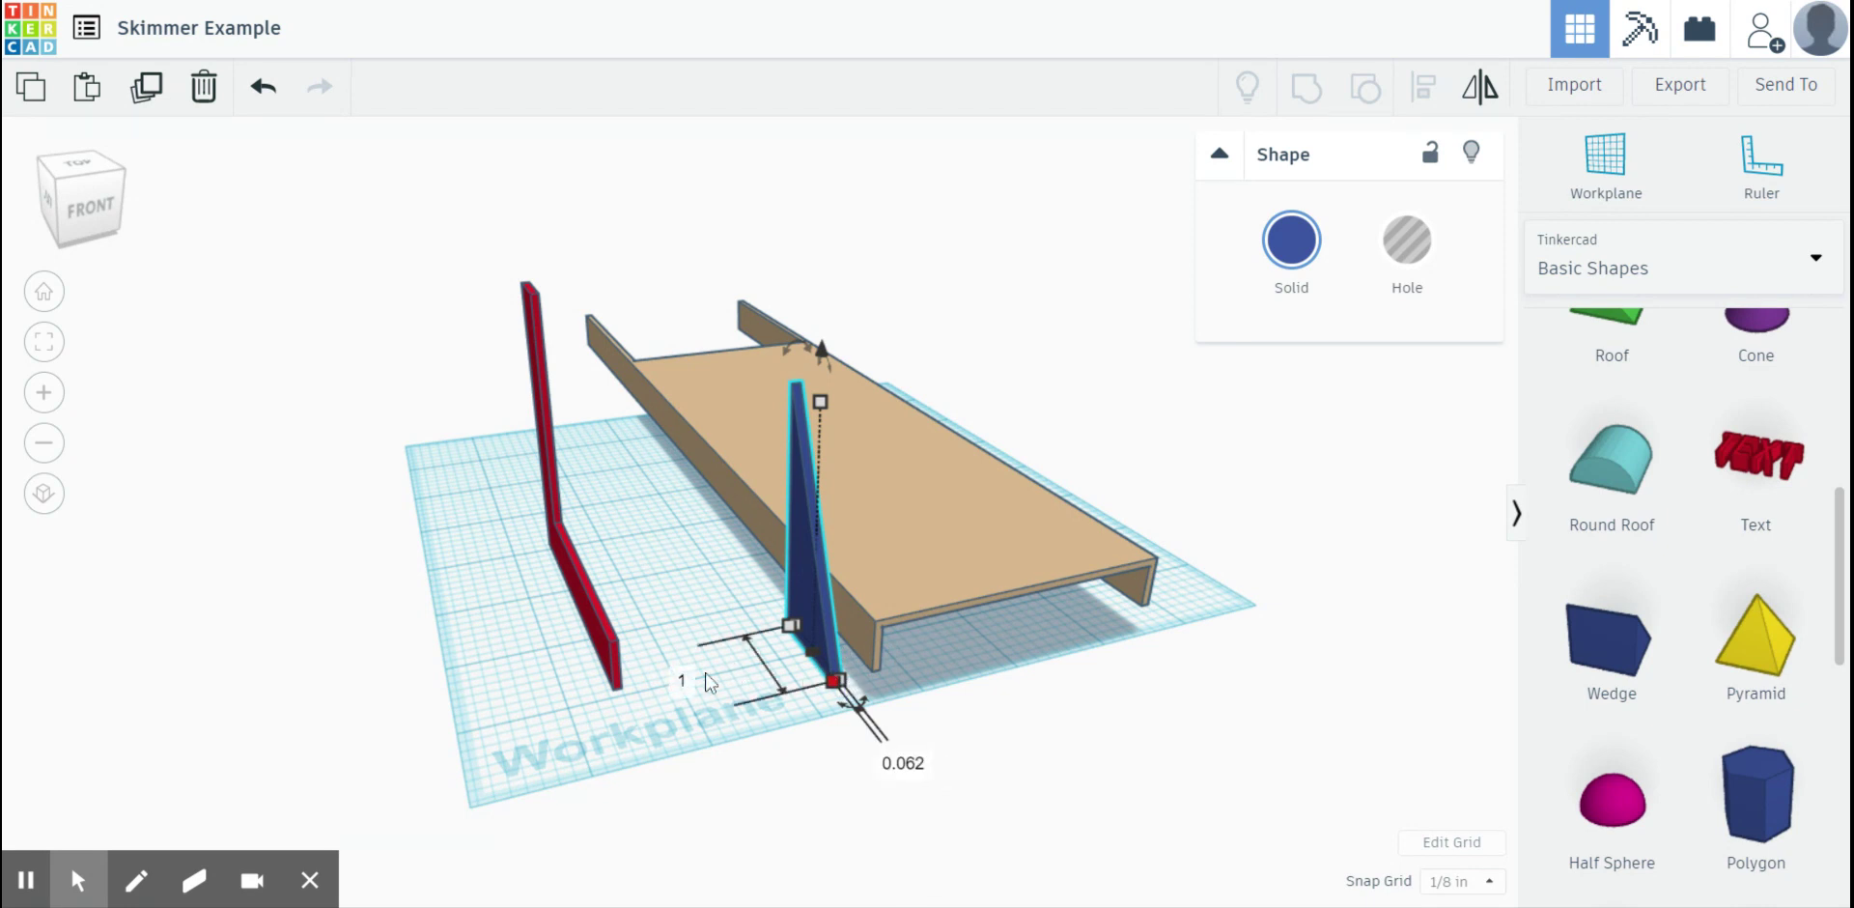
left_click(681, 679)
type("2.5")
key("Return")
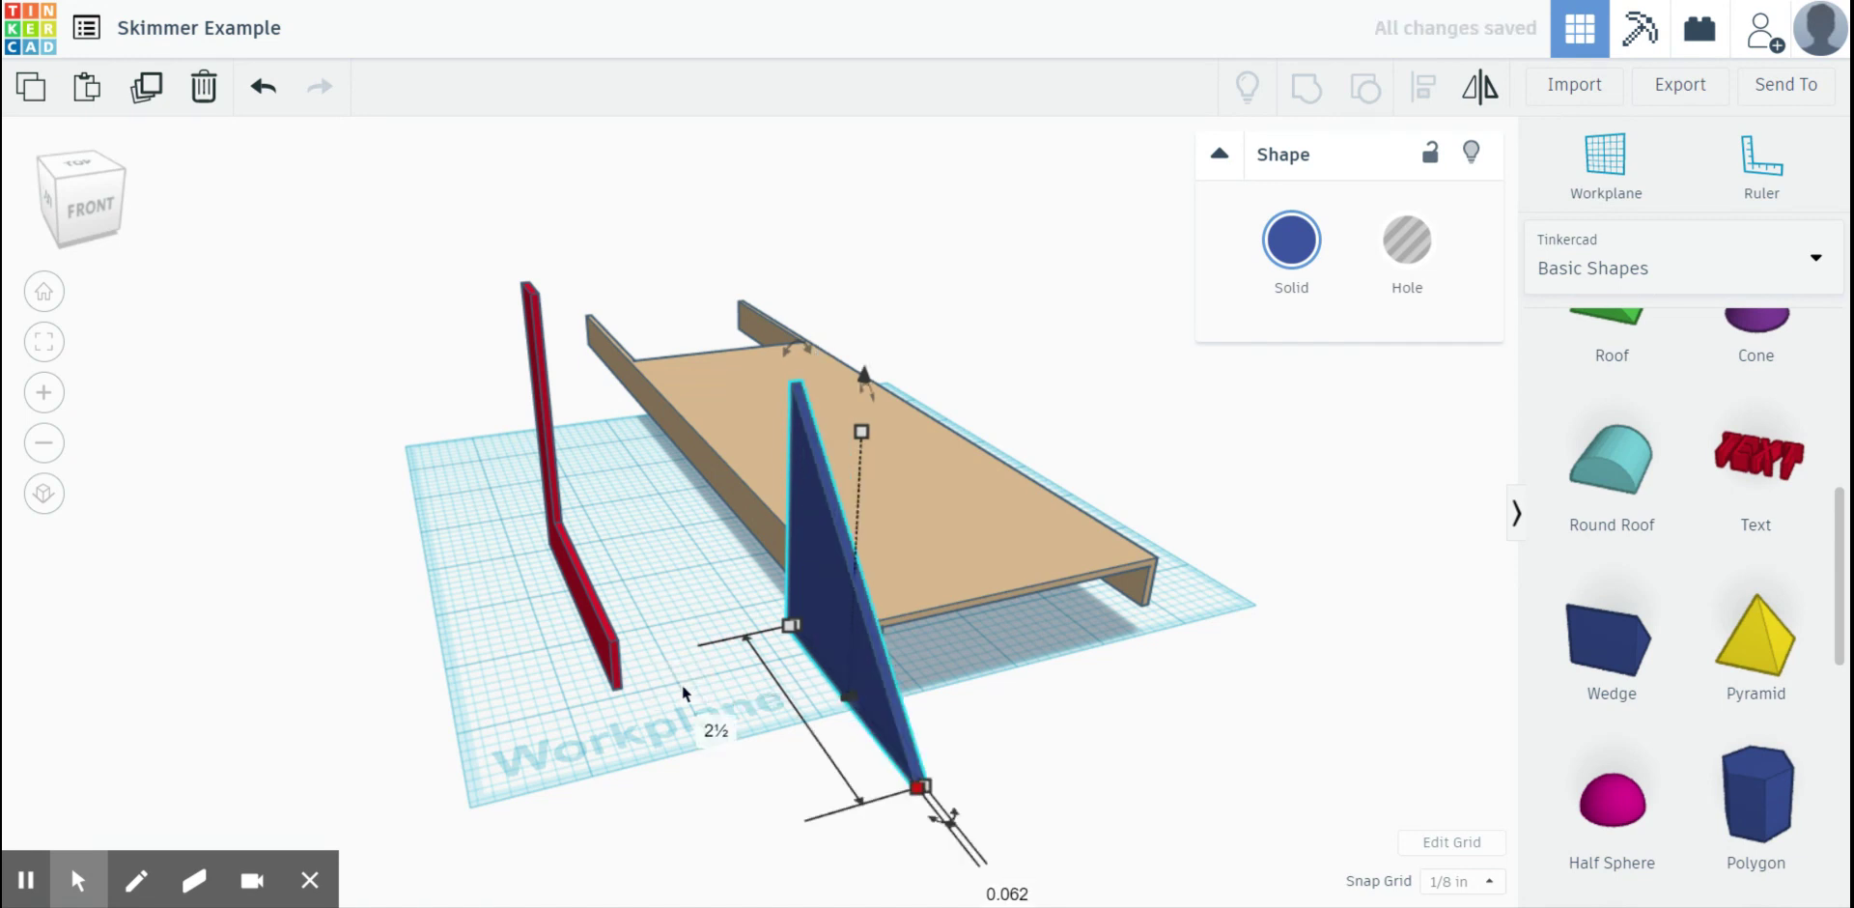
right_click_drag(828, 808, 941, 796)
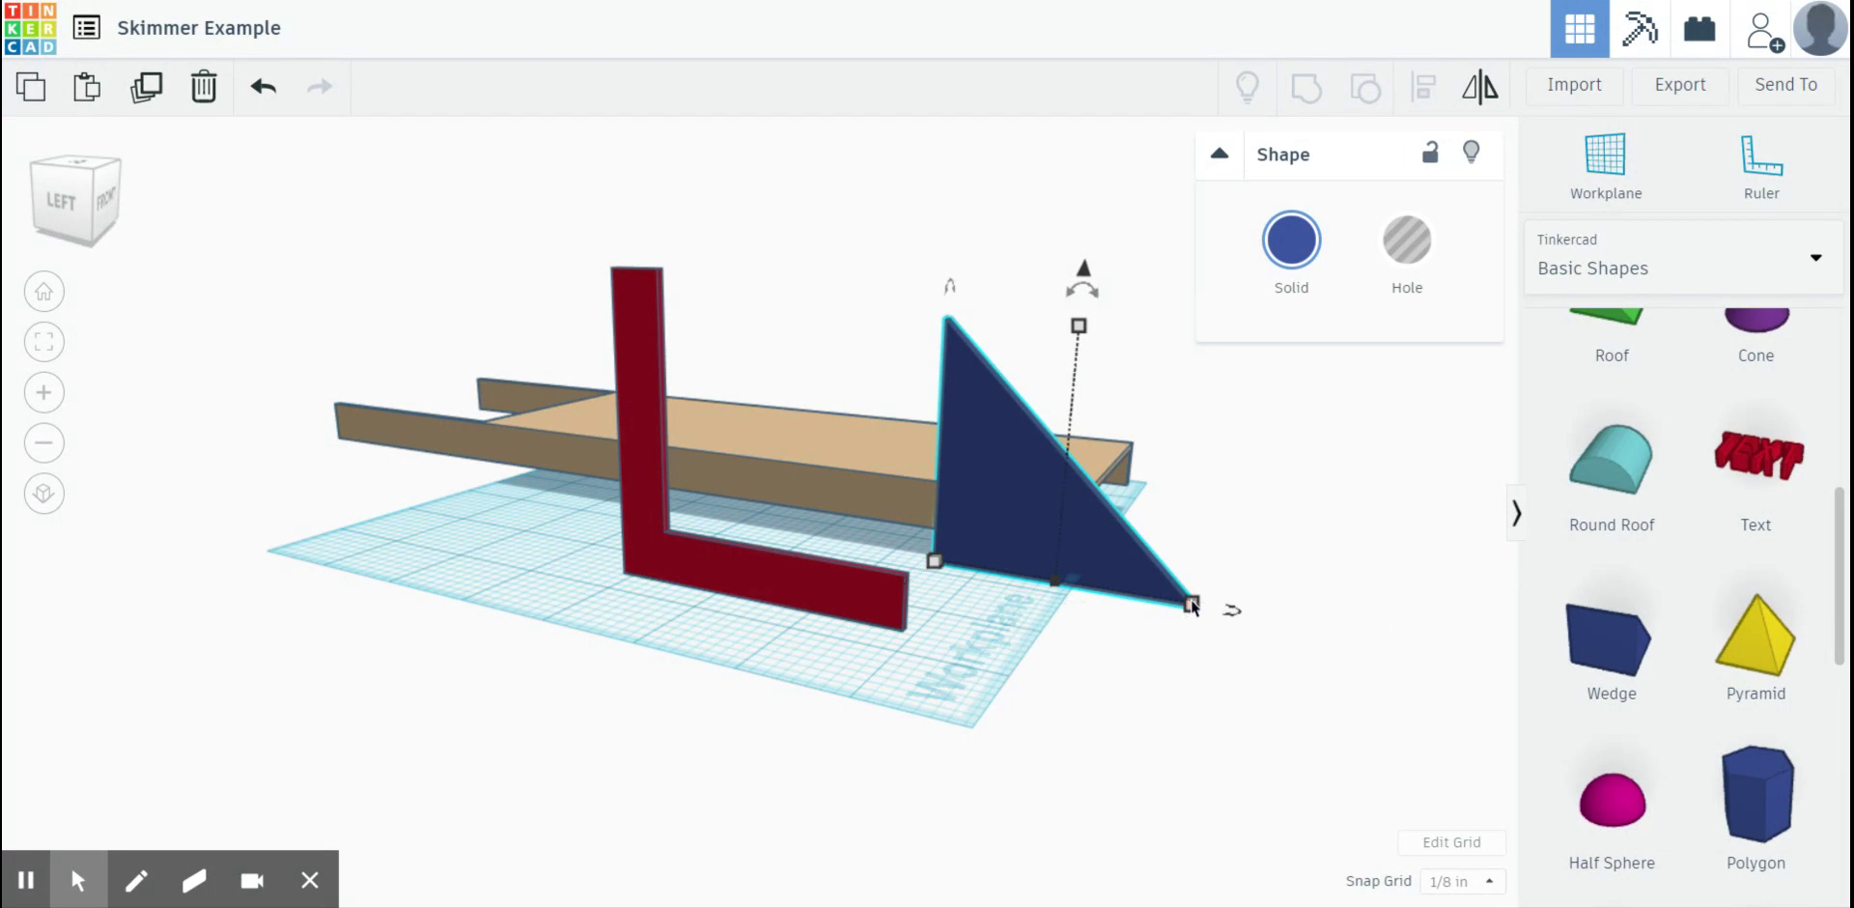
- Nudge the blue wedge against the red L and align the two pieces together
key("Down")
key("Down")
key("Down")
key("Down")
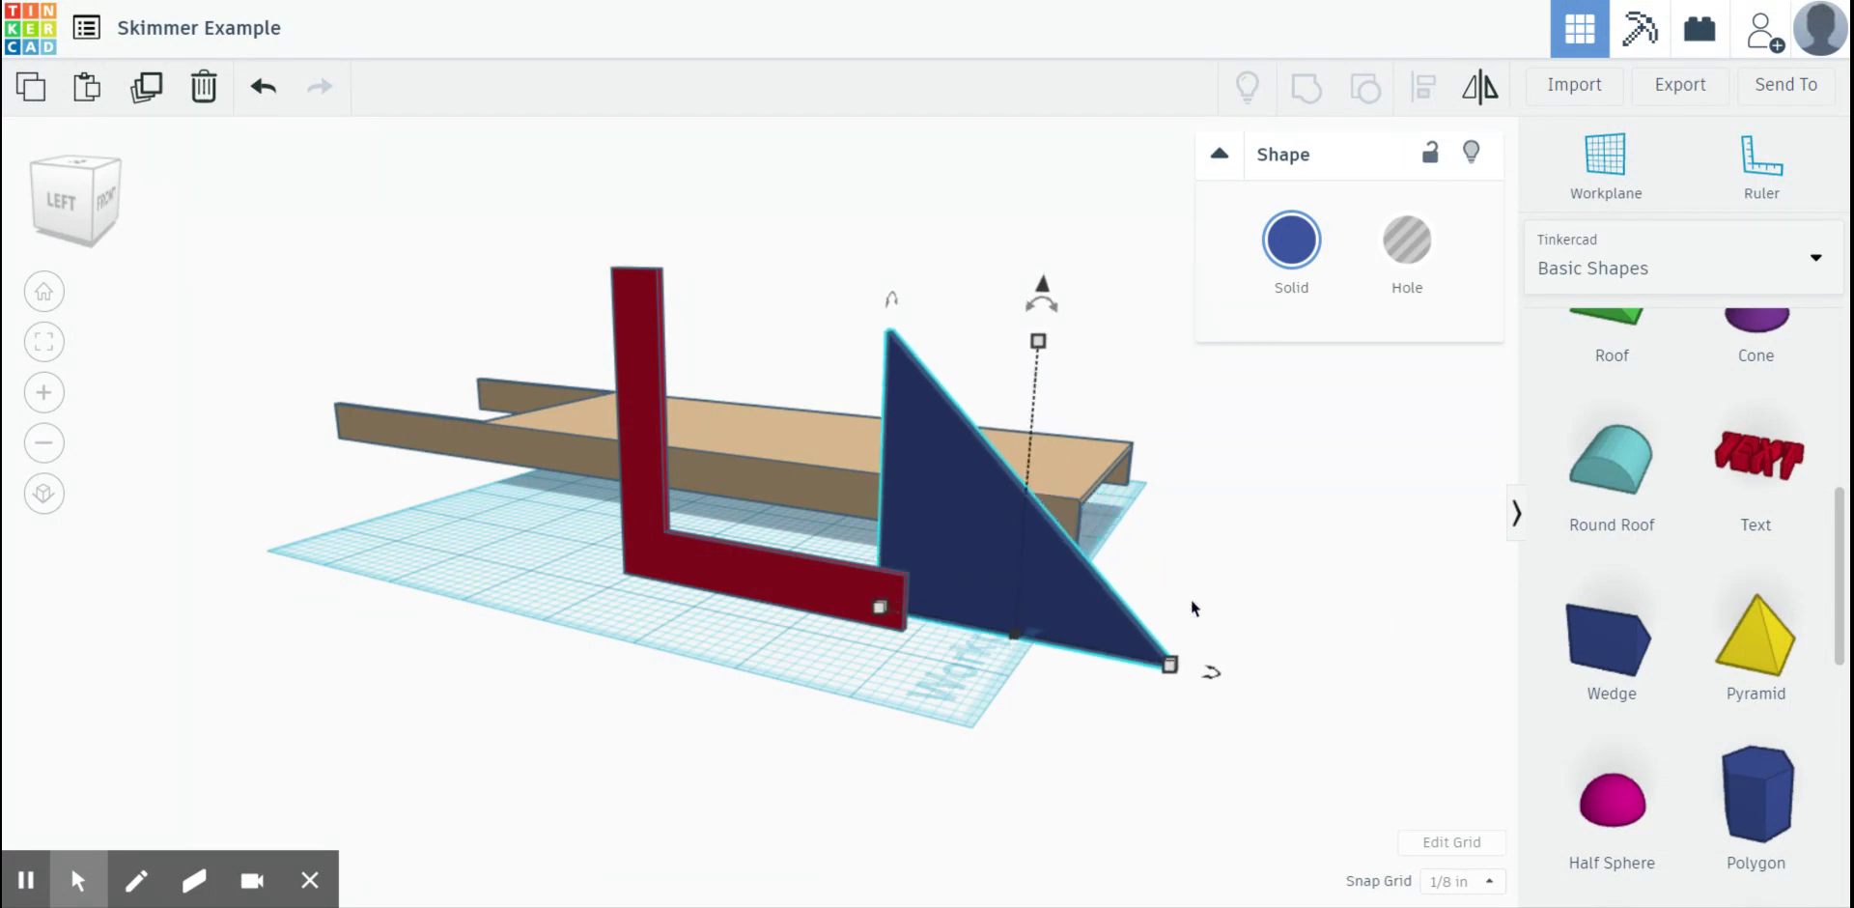
key("Down")
key("Down")
key("Down")
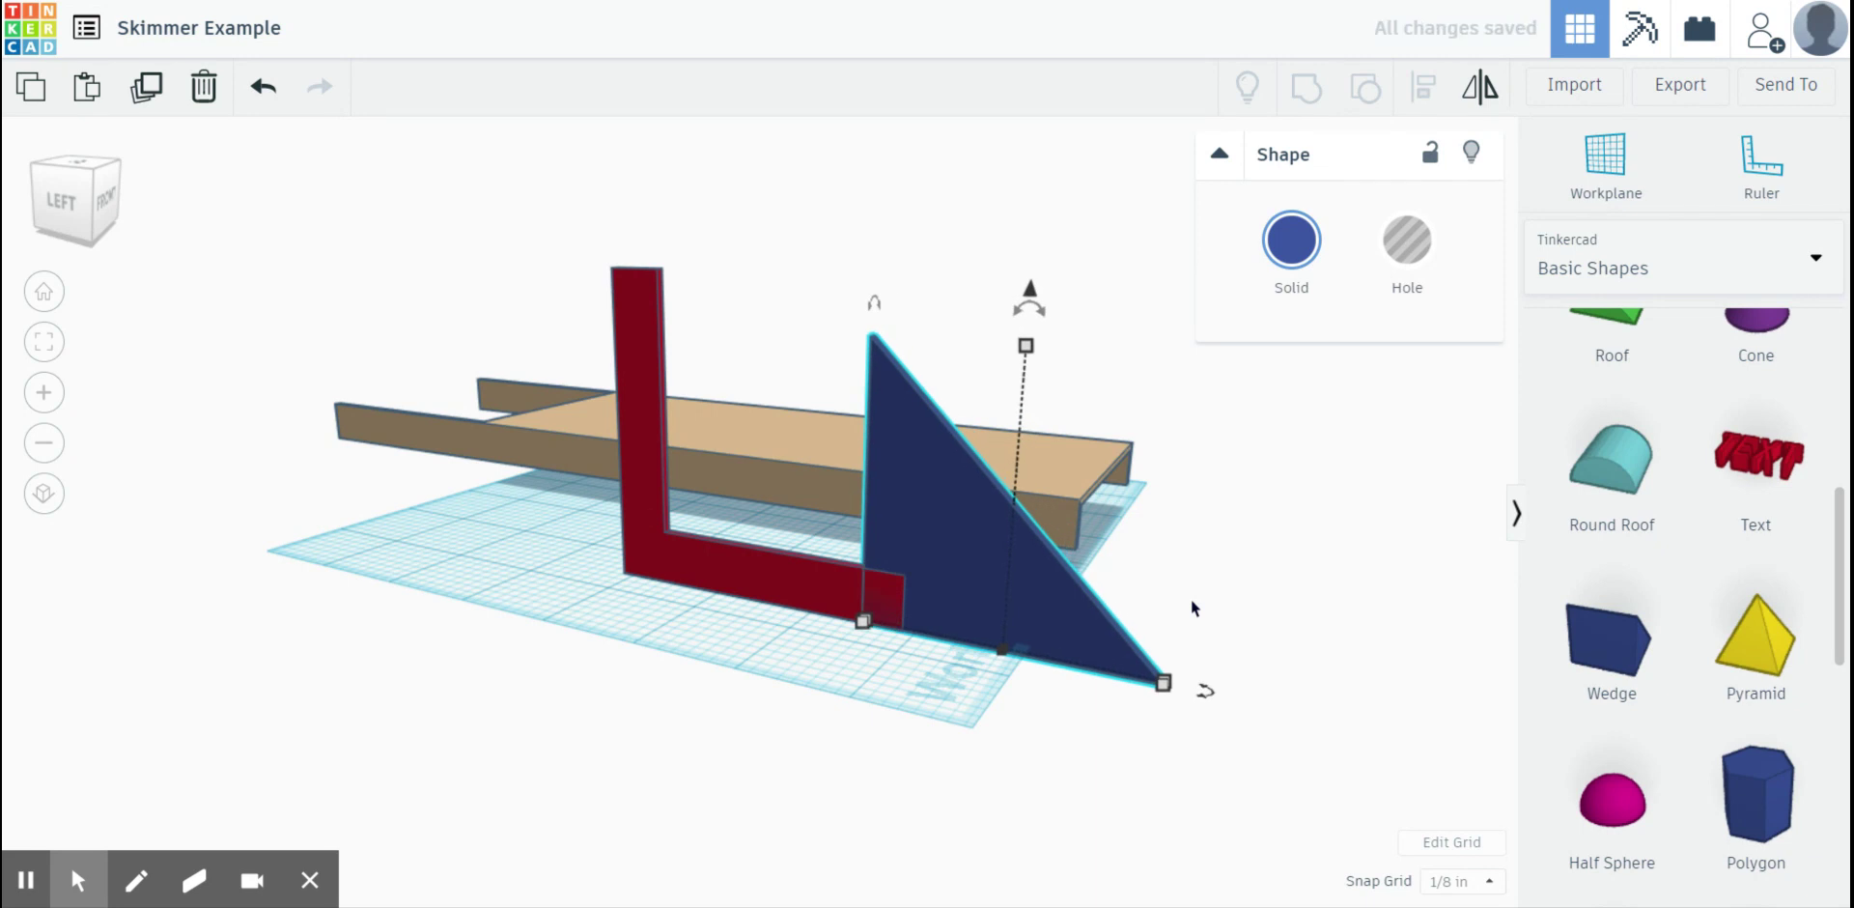
left_click(640, 493, "shift")
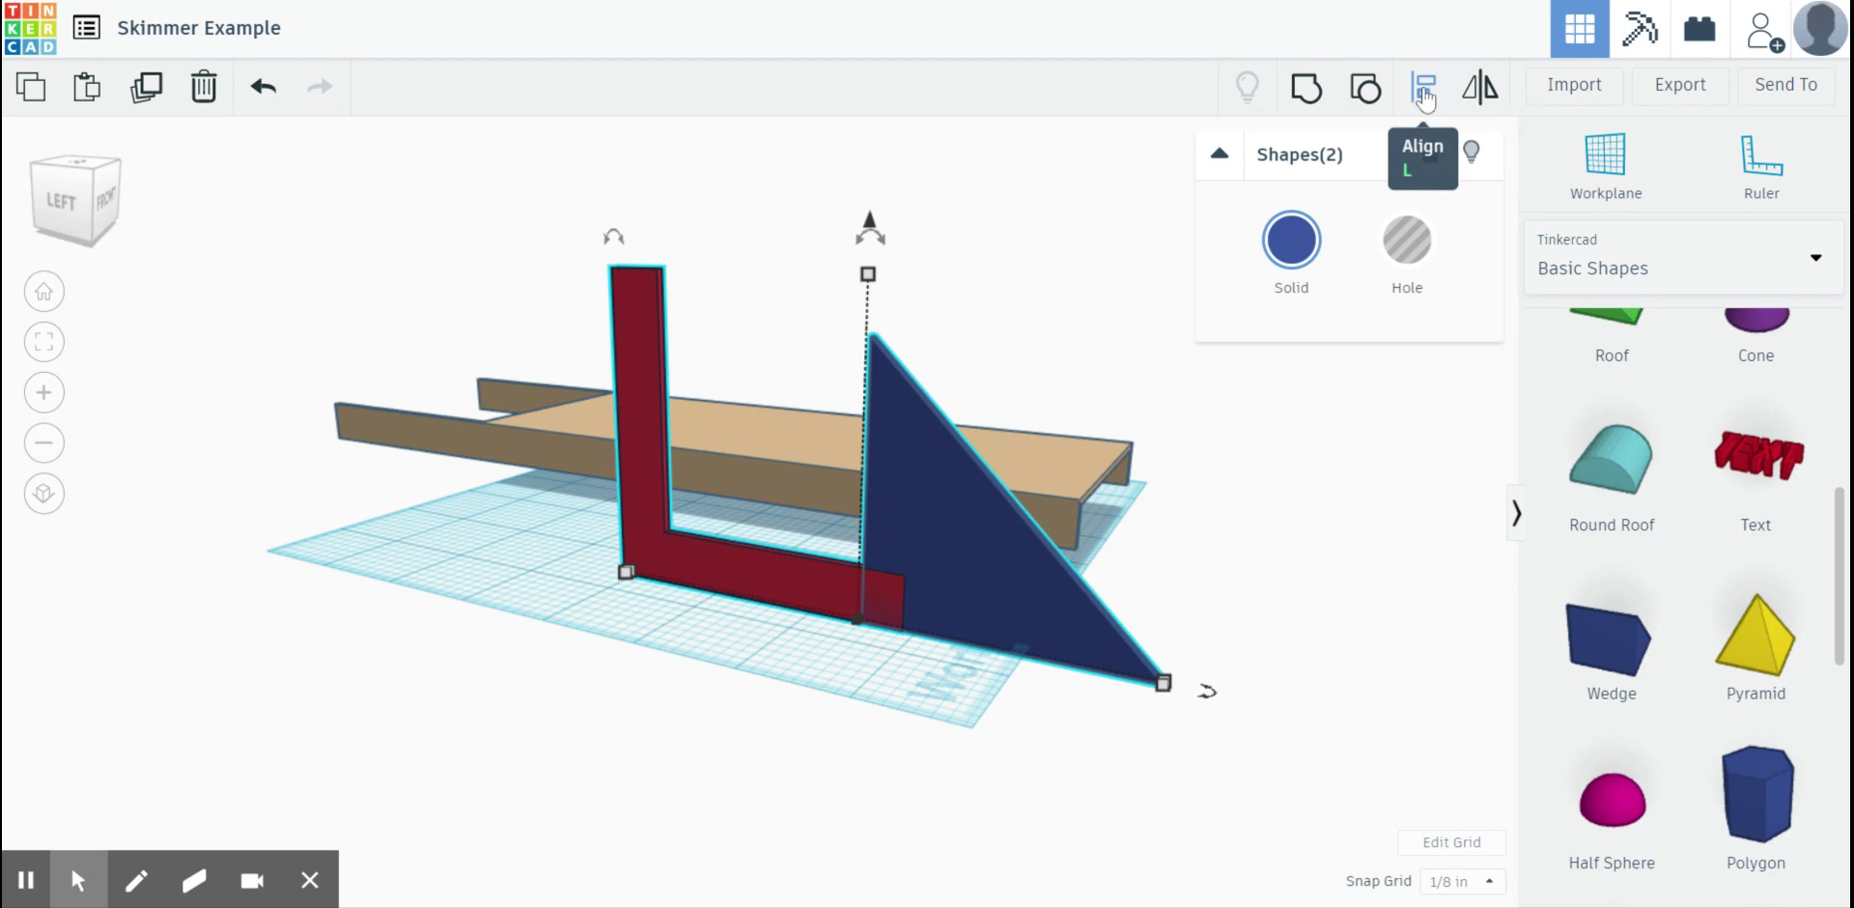
left_click(1425, 94)
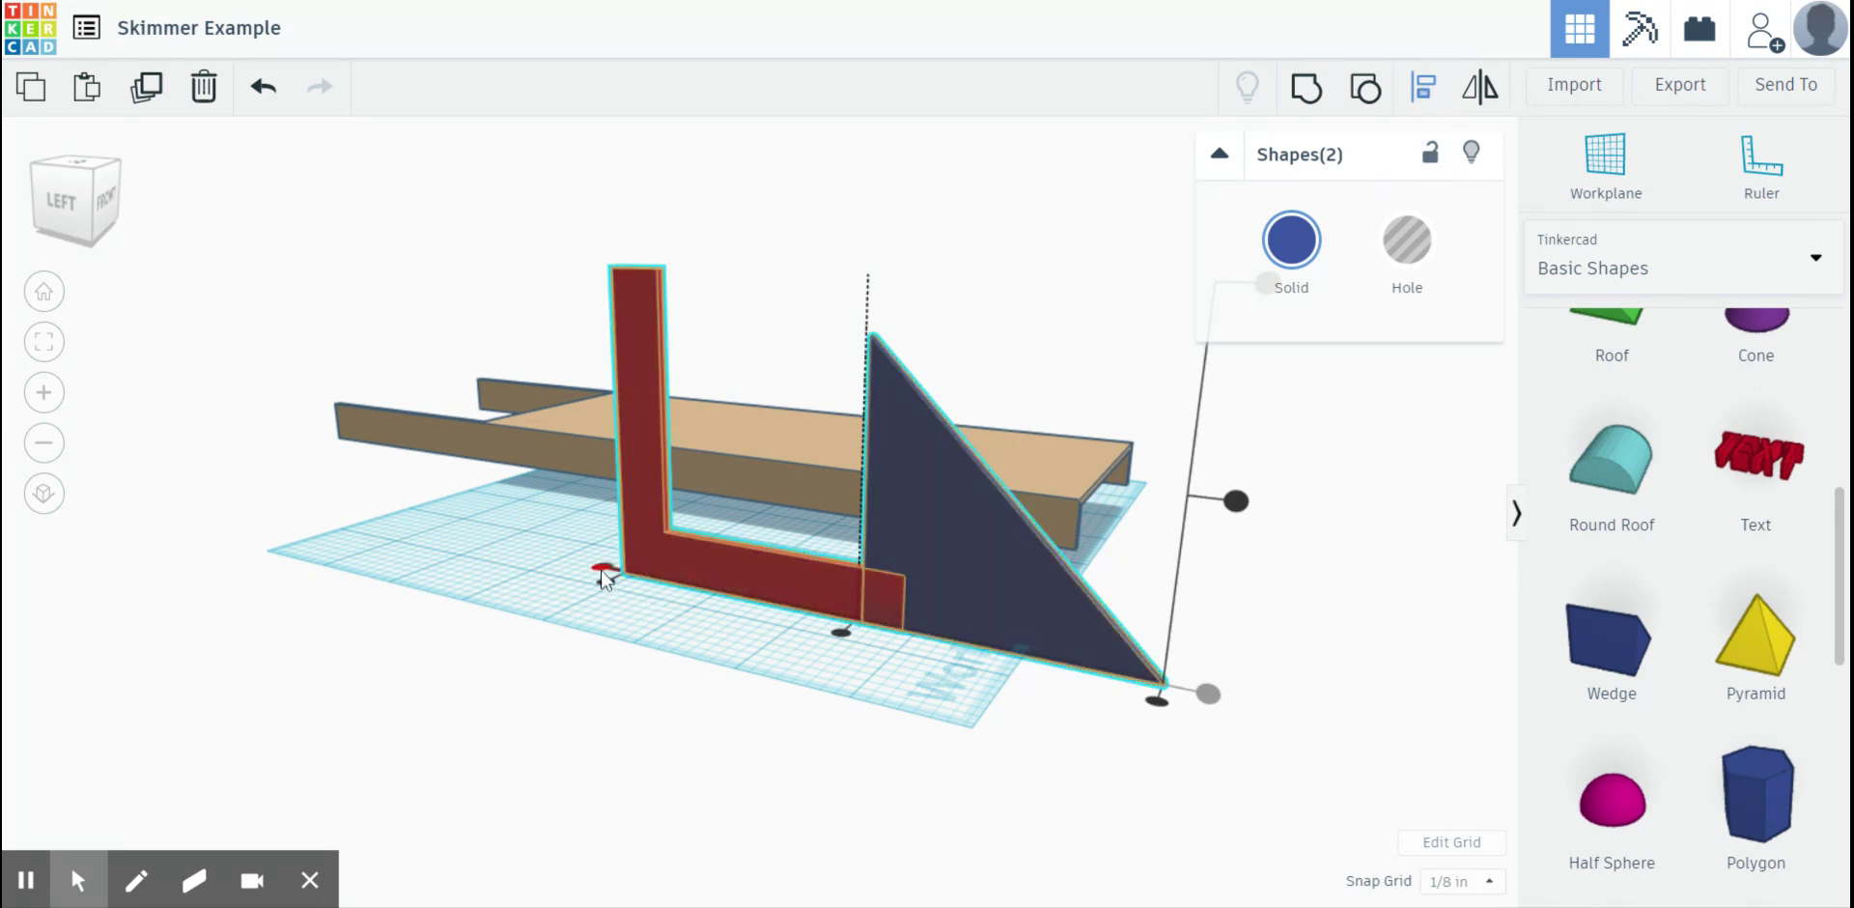
right_click_drag(576, 647, 789, 670)
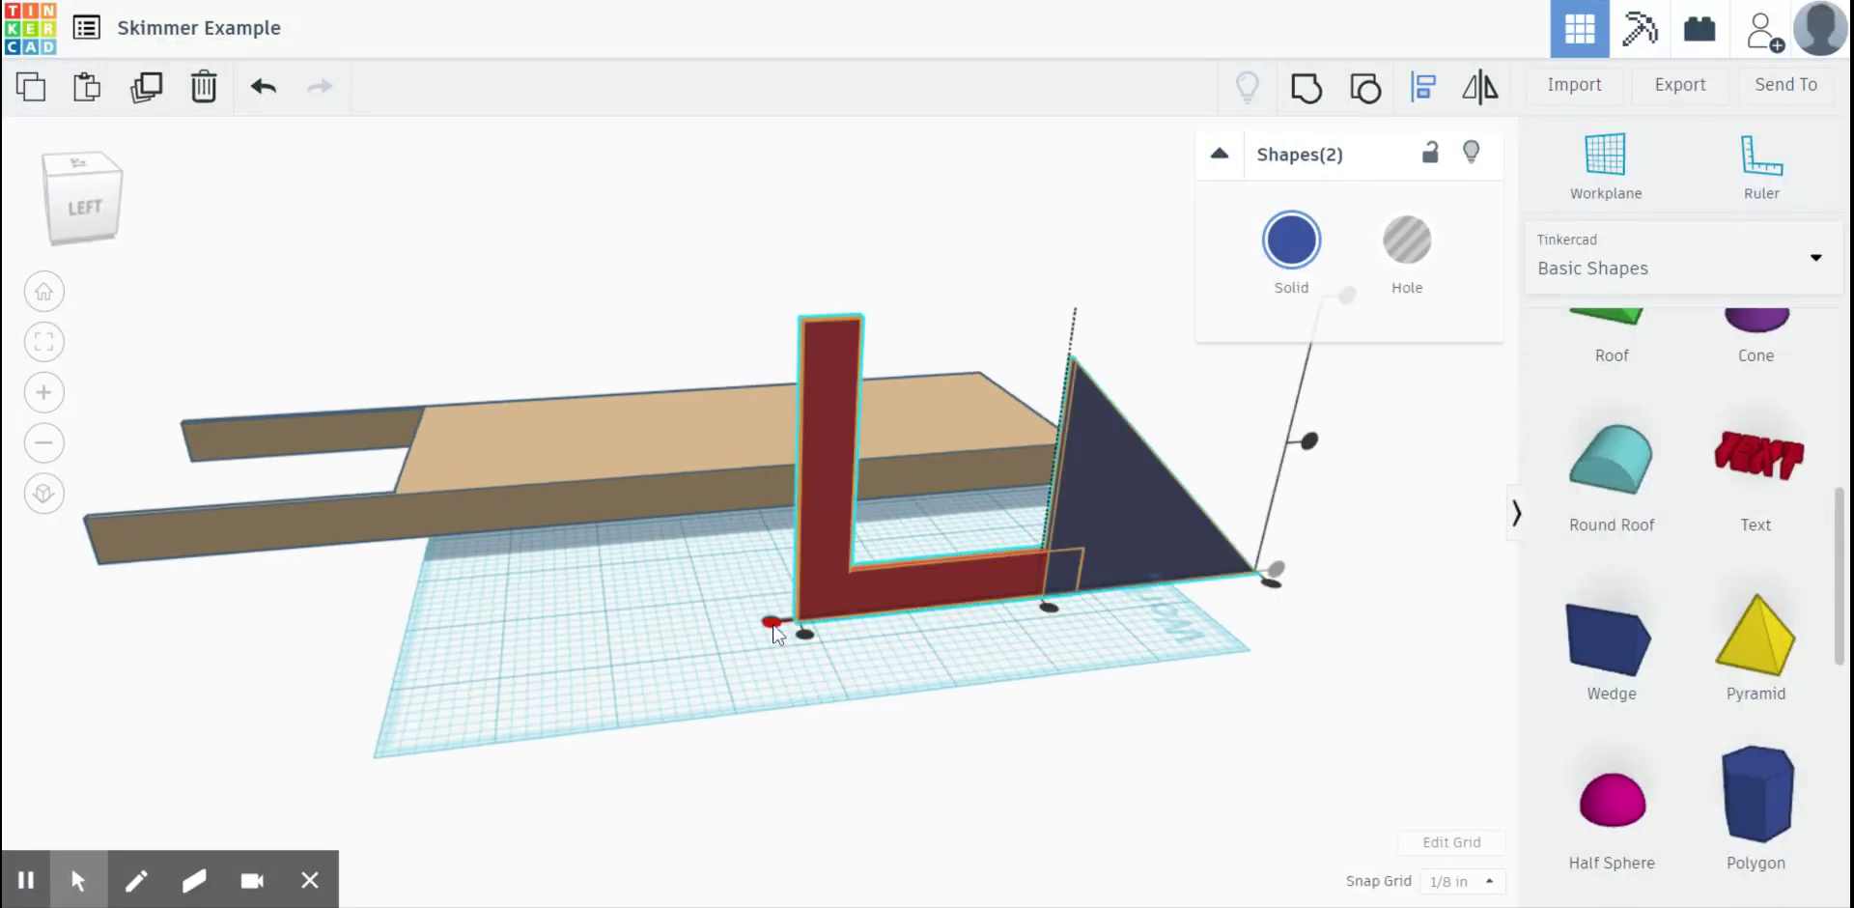
left_click(772, 624)
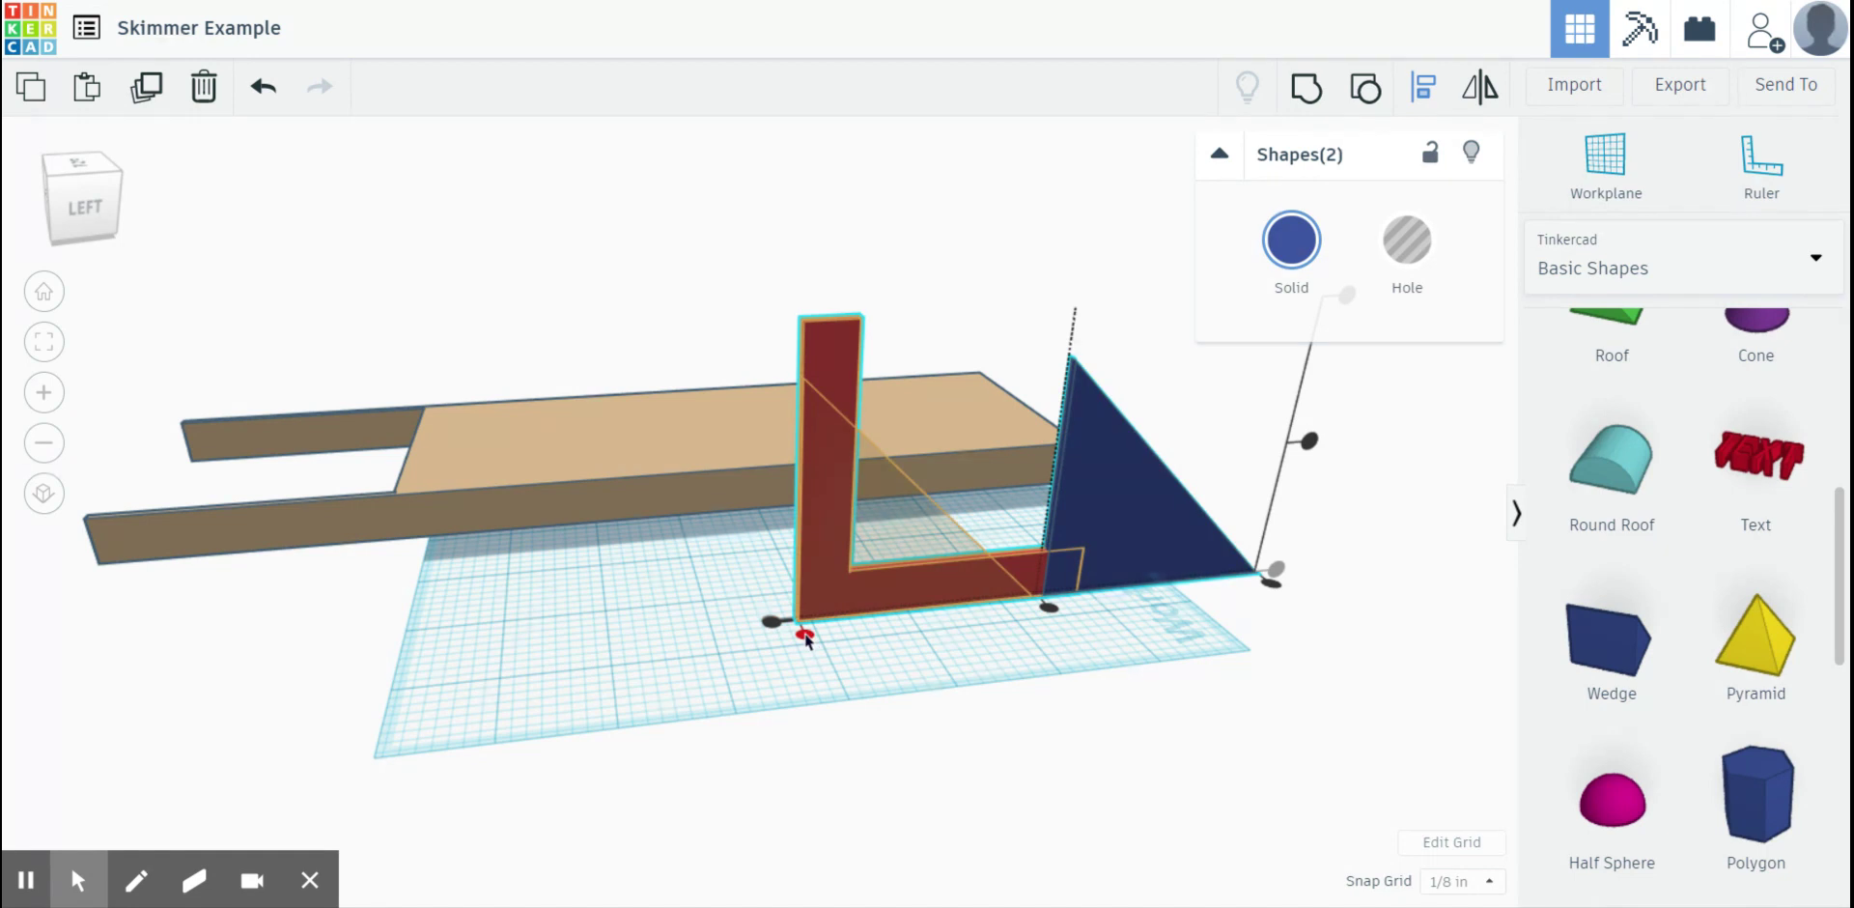
left_click(803, 634)
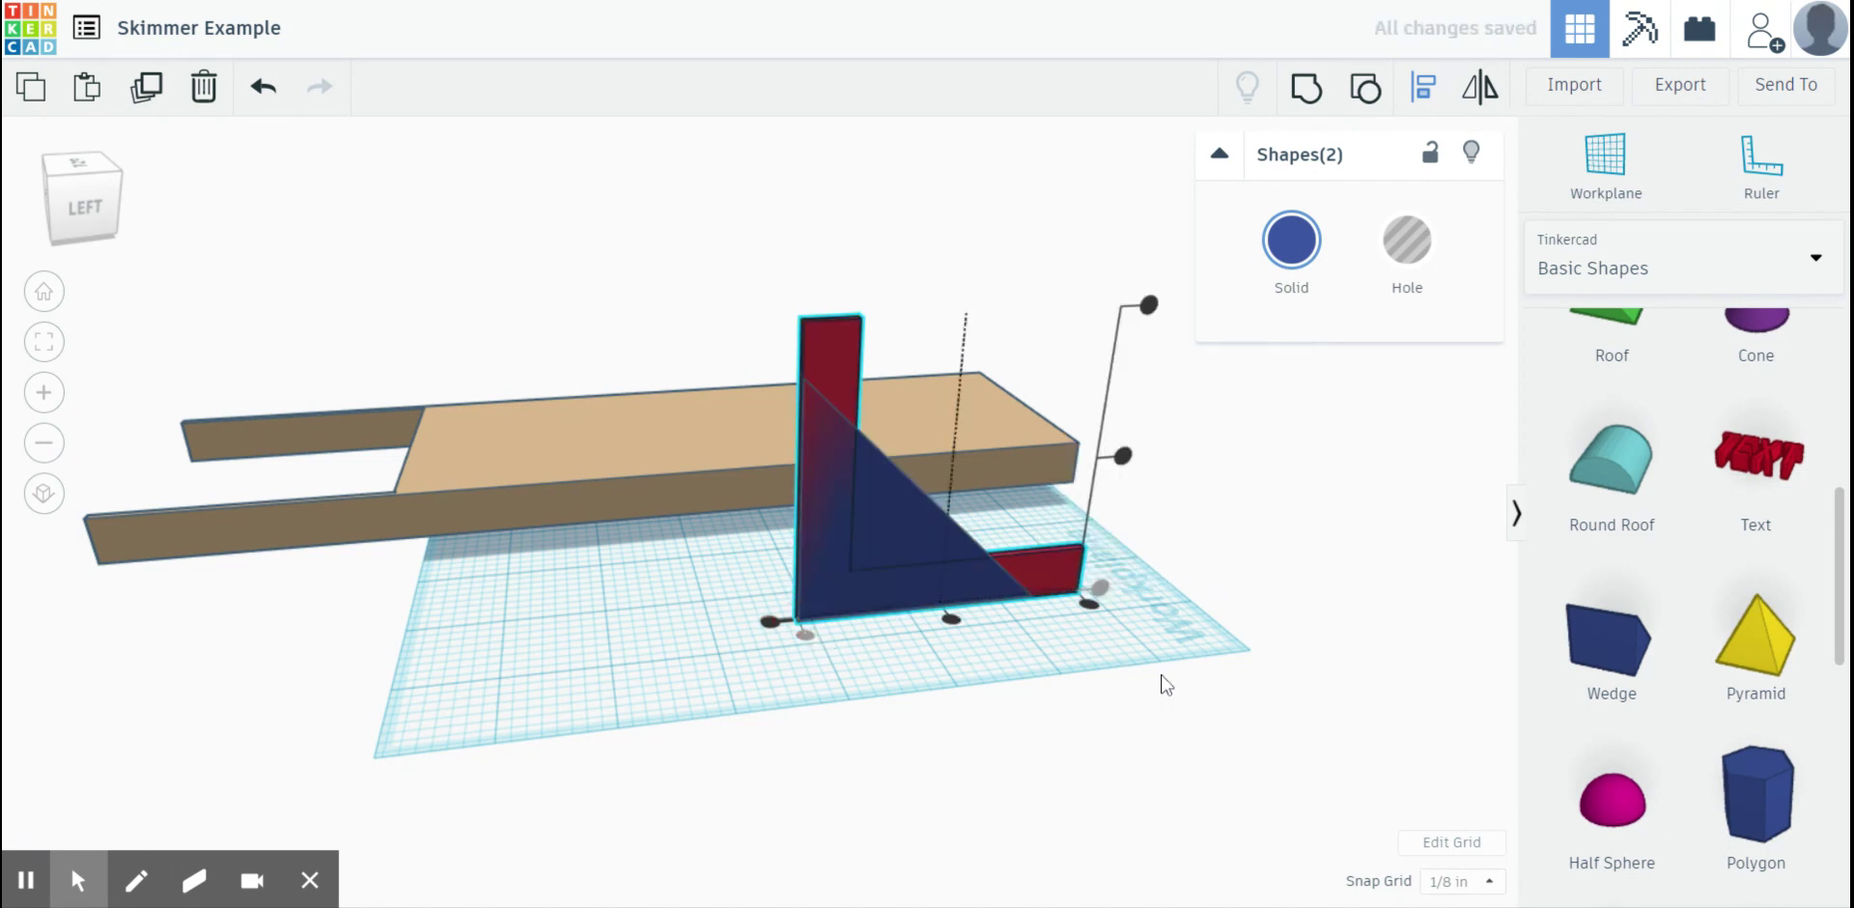
right_click_drag(1167, 684, 1005, 682)
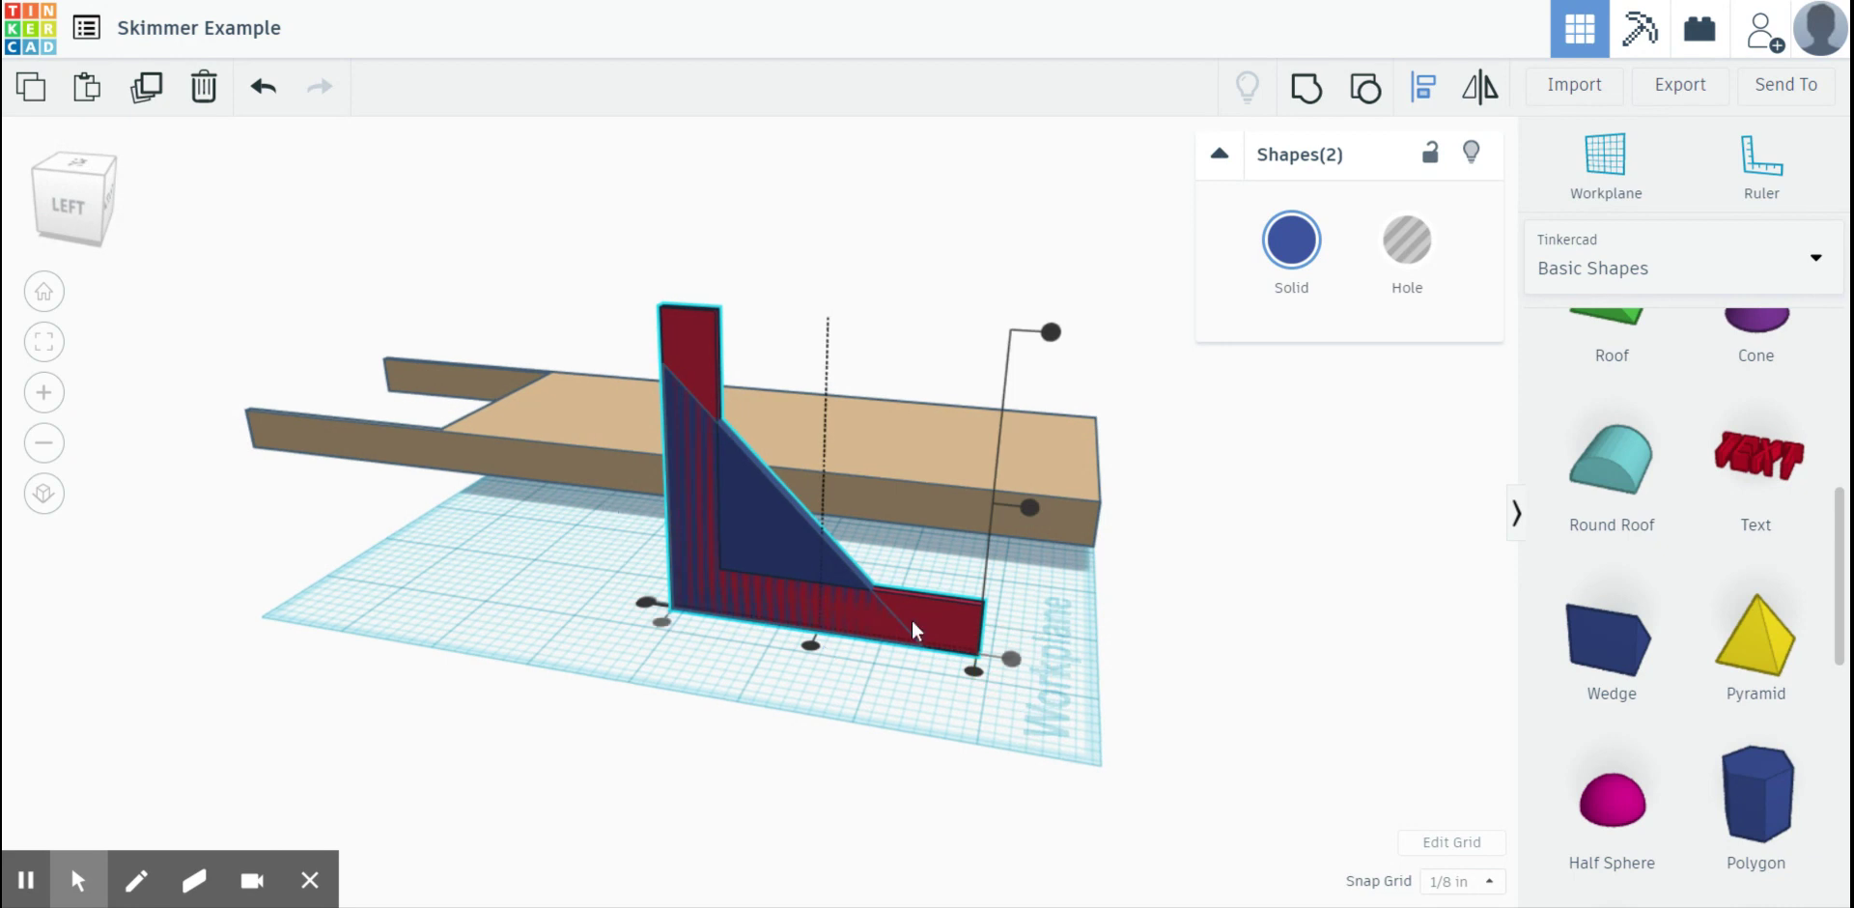
left_click(1015, 667)
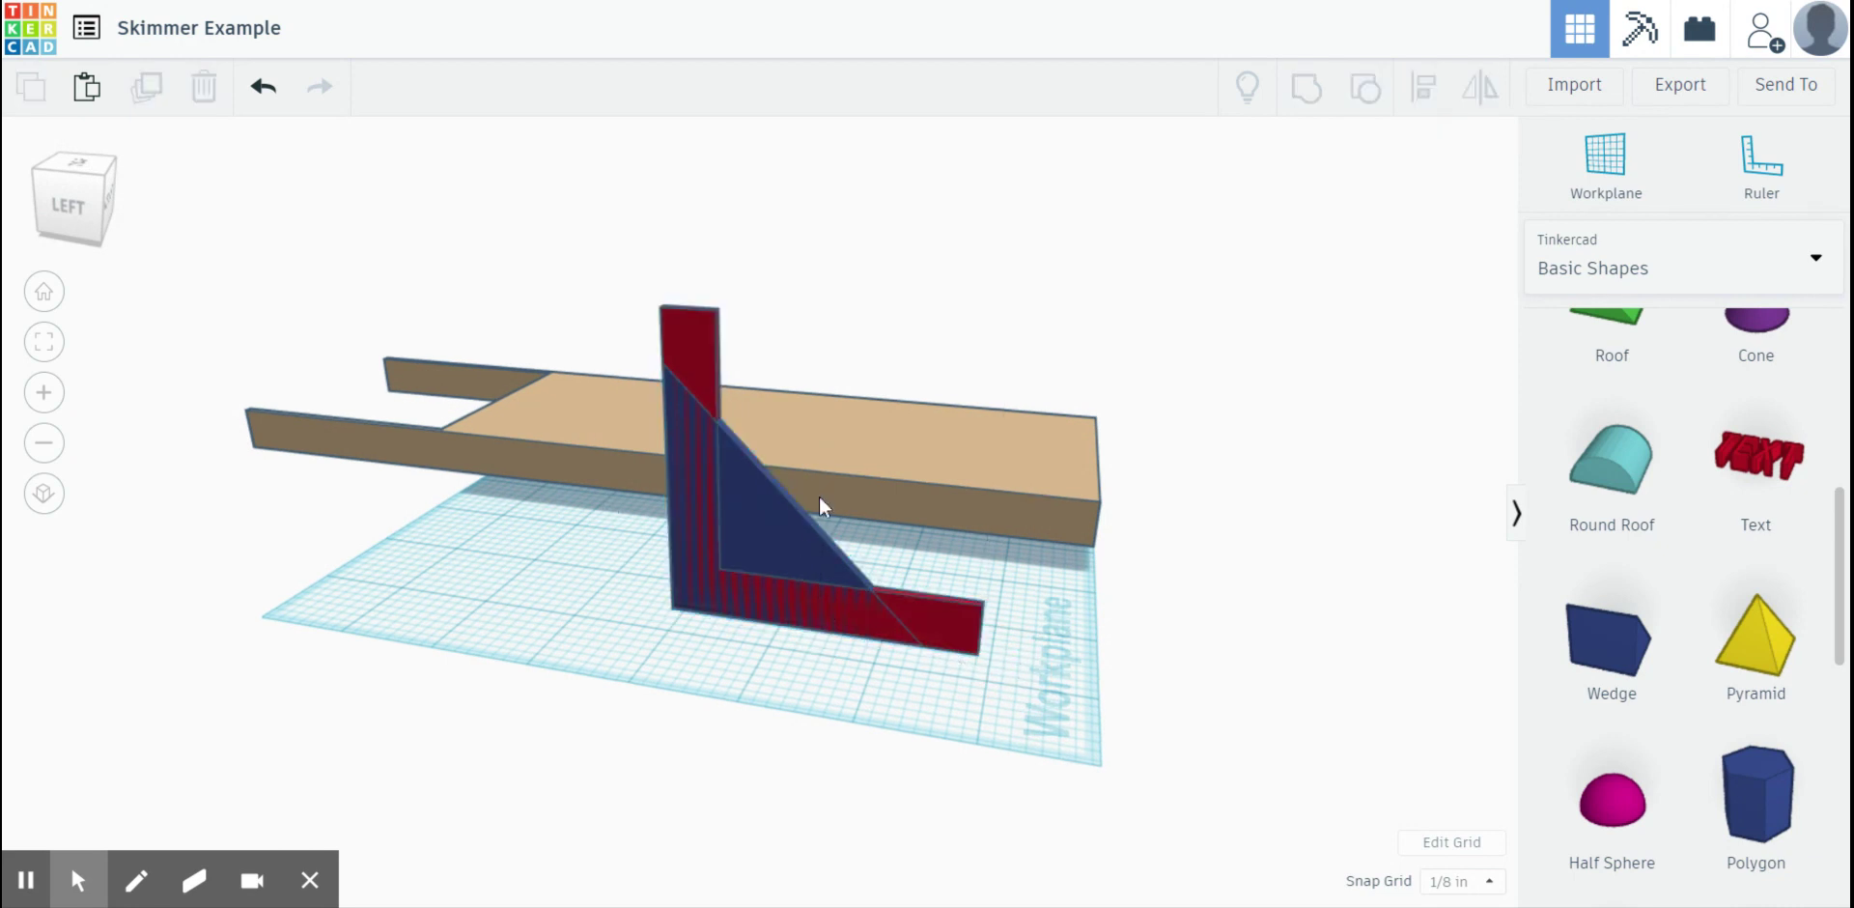
- Undo the wedge change, align the L and triangle's ends and tops, and group them
left_click(262, 86)
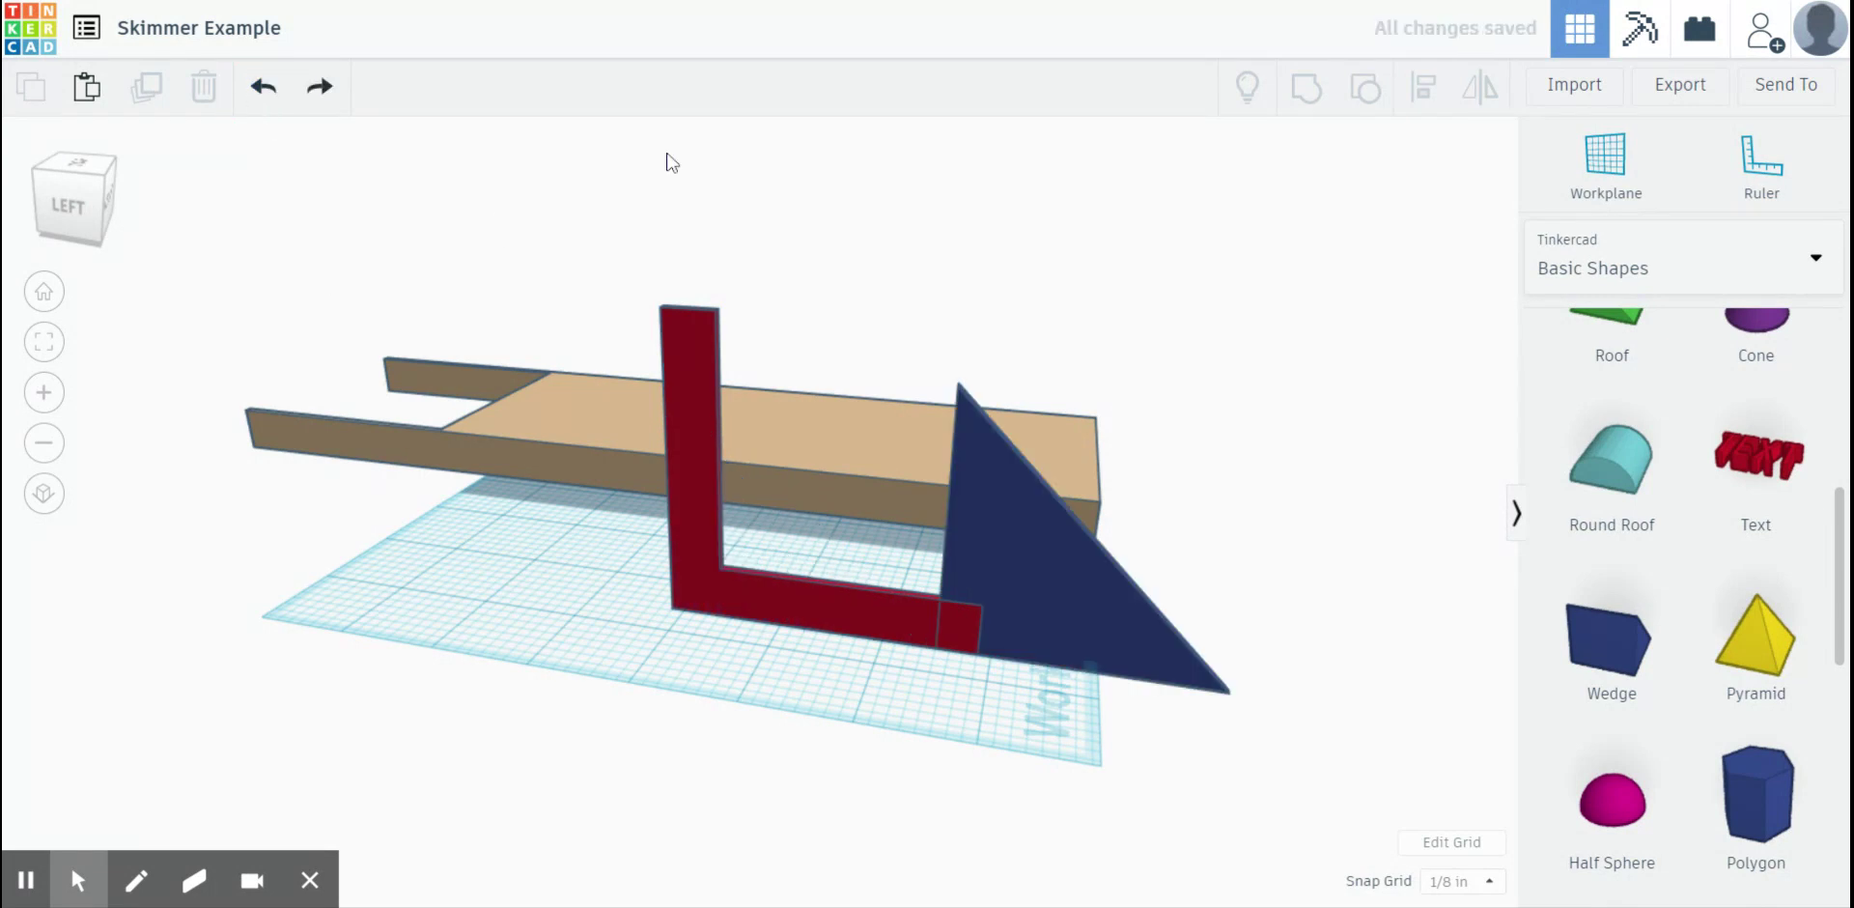
left_click(683, 413)
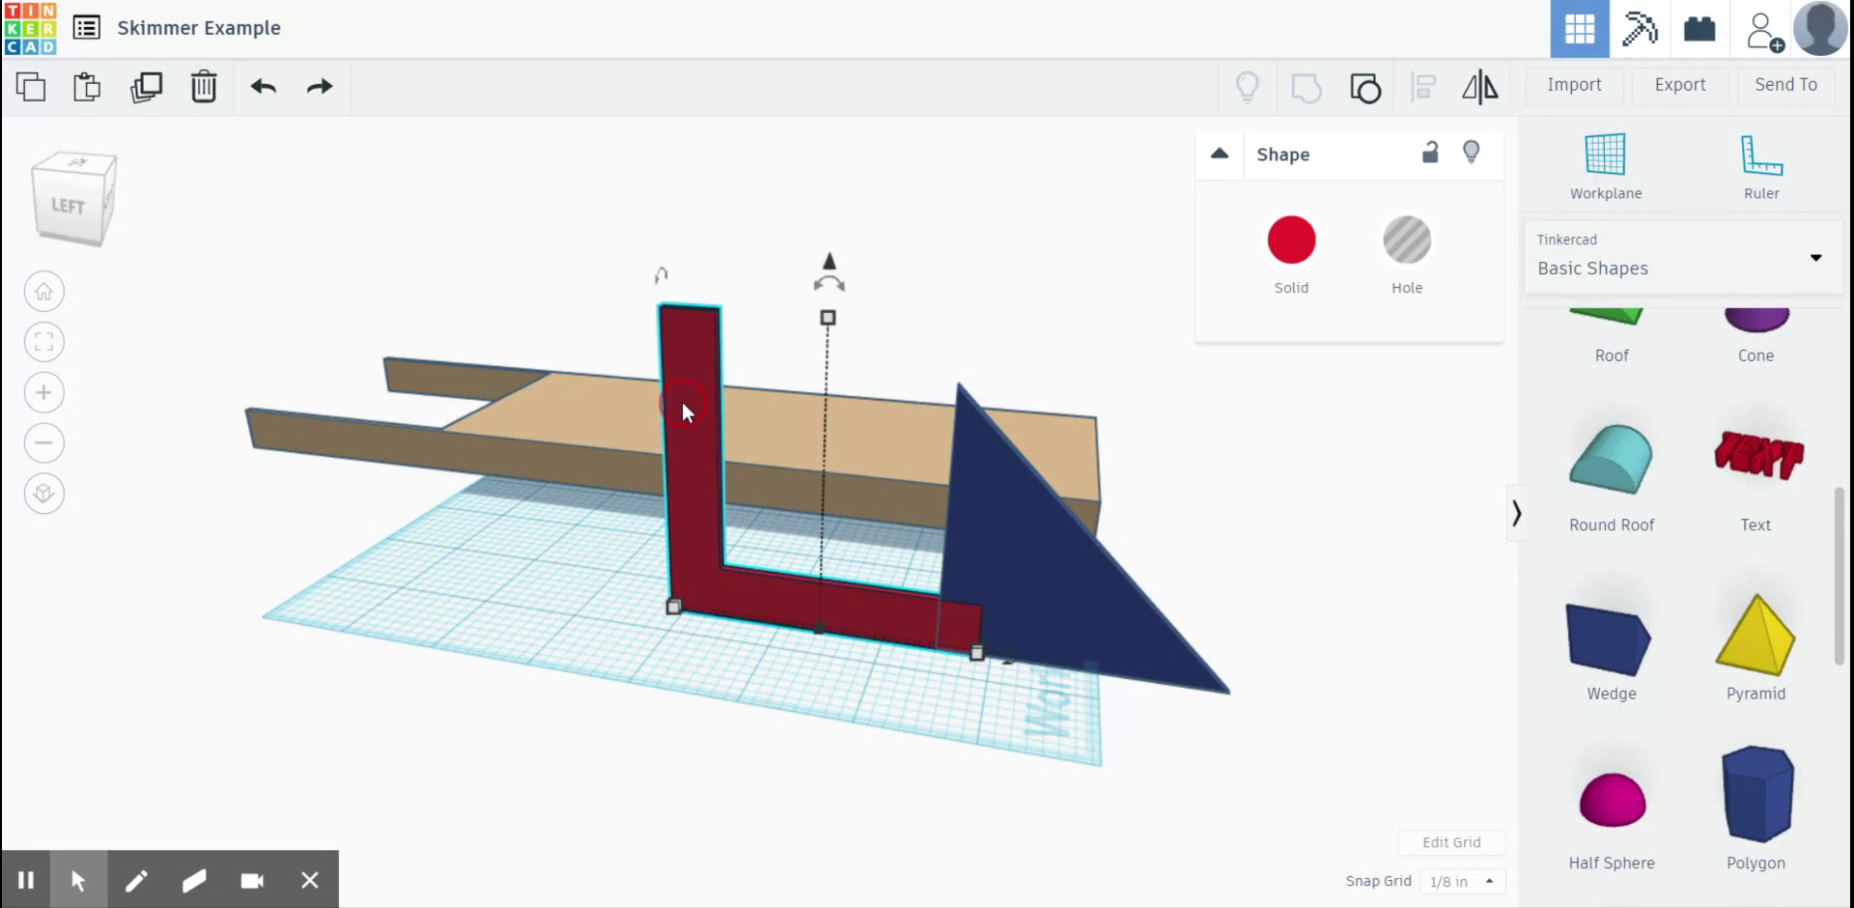
left_click(995, 519, "shift")
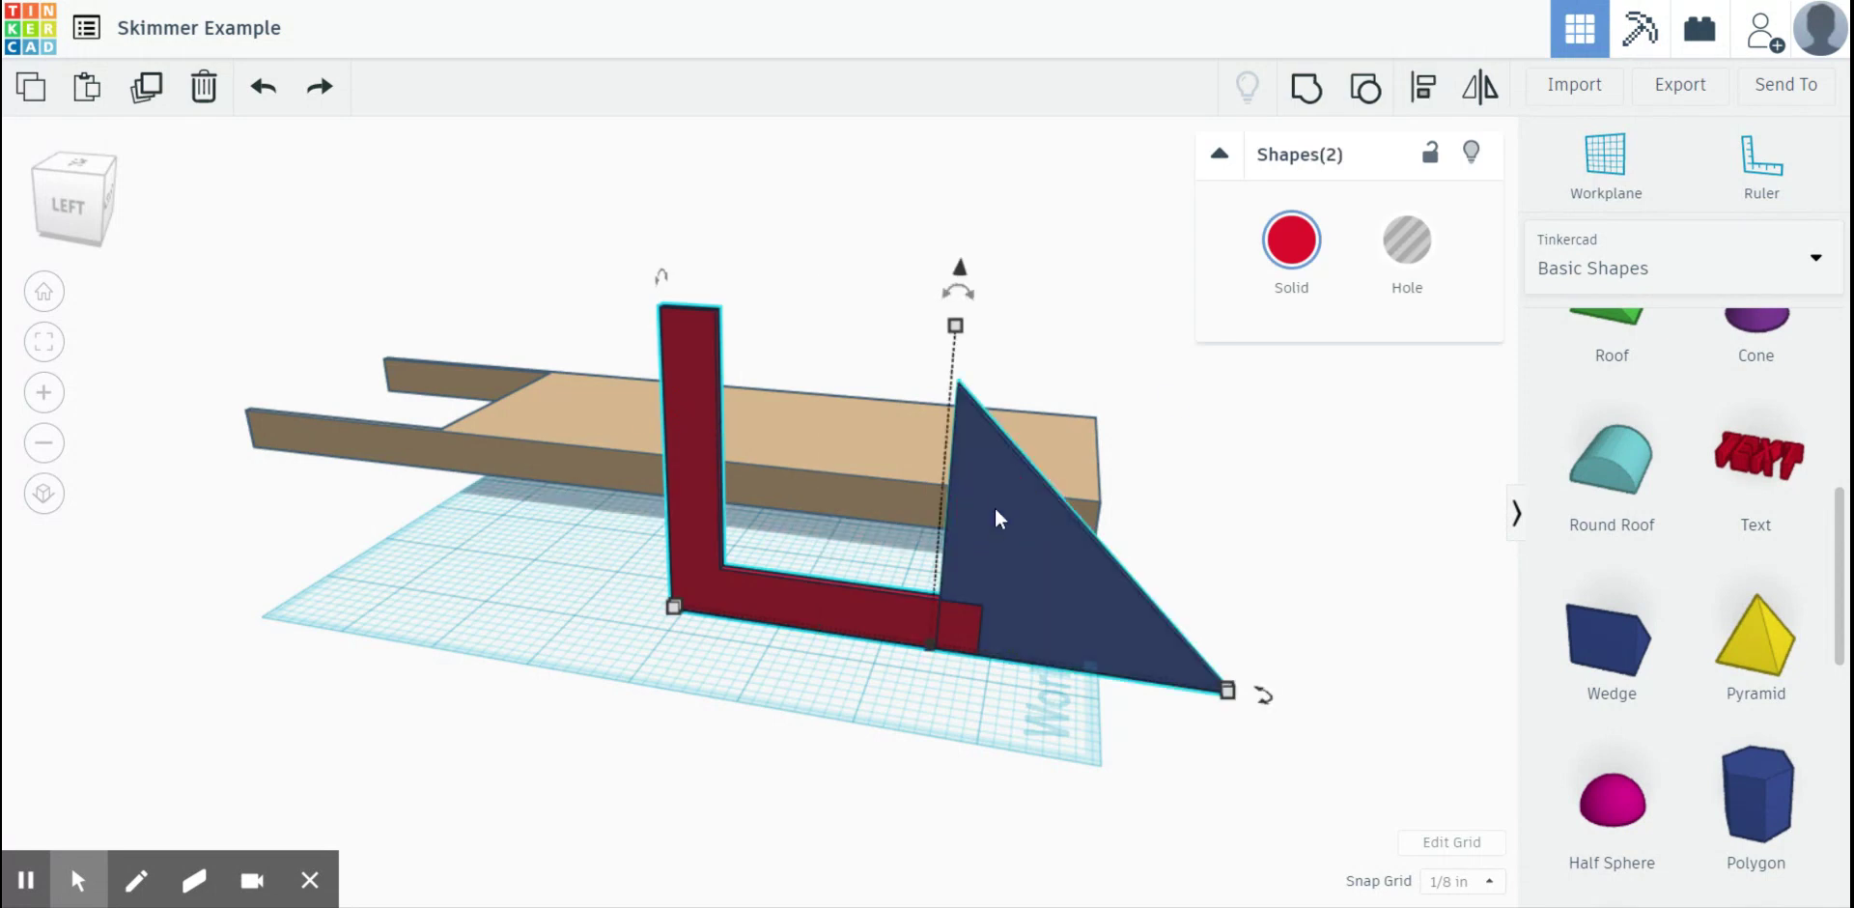
left_click(1423, 95)
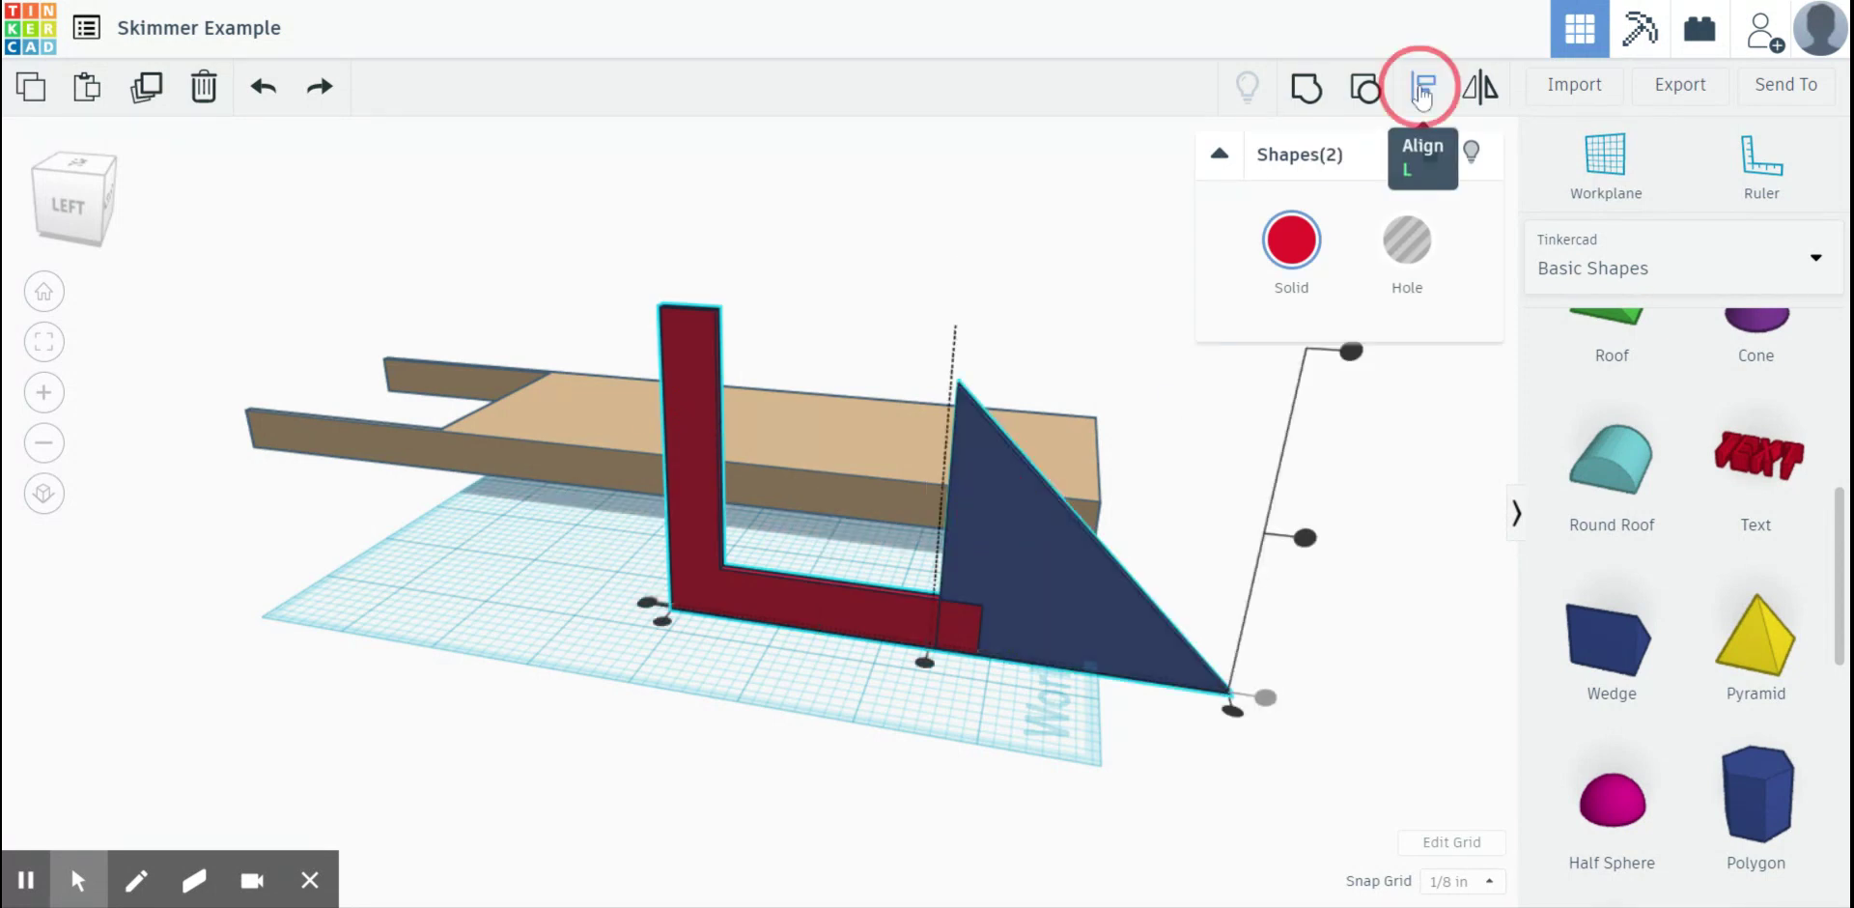
left_click(1234, 713)
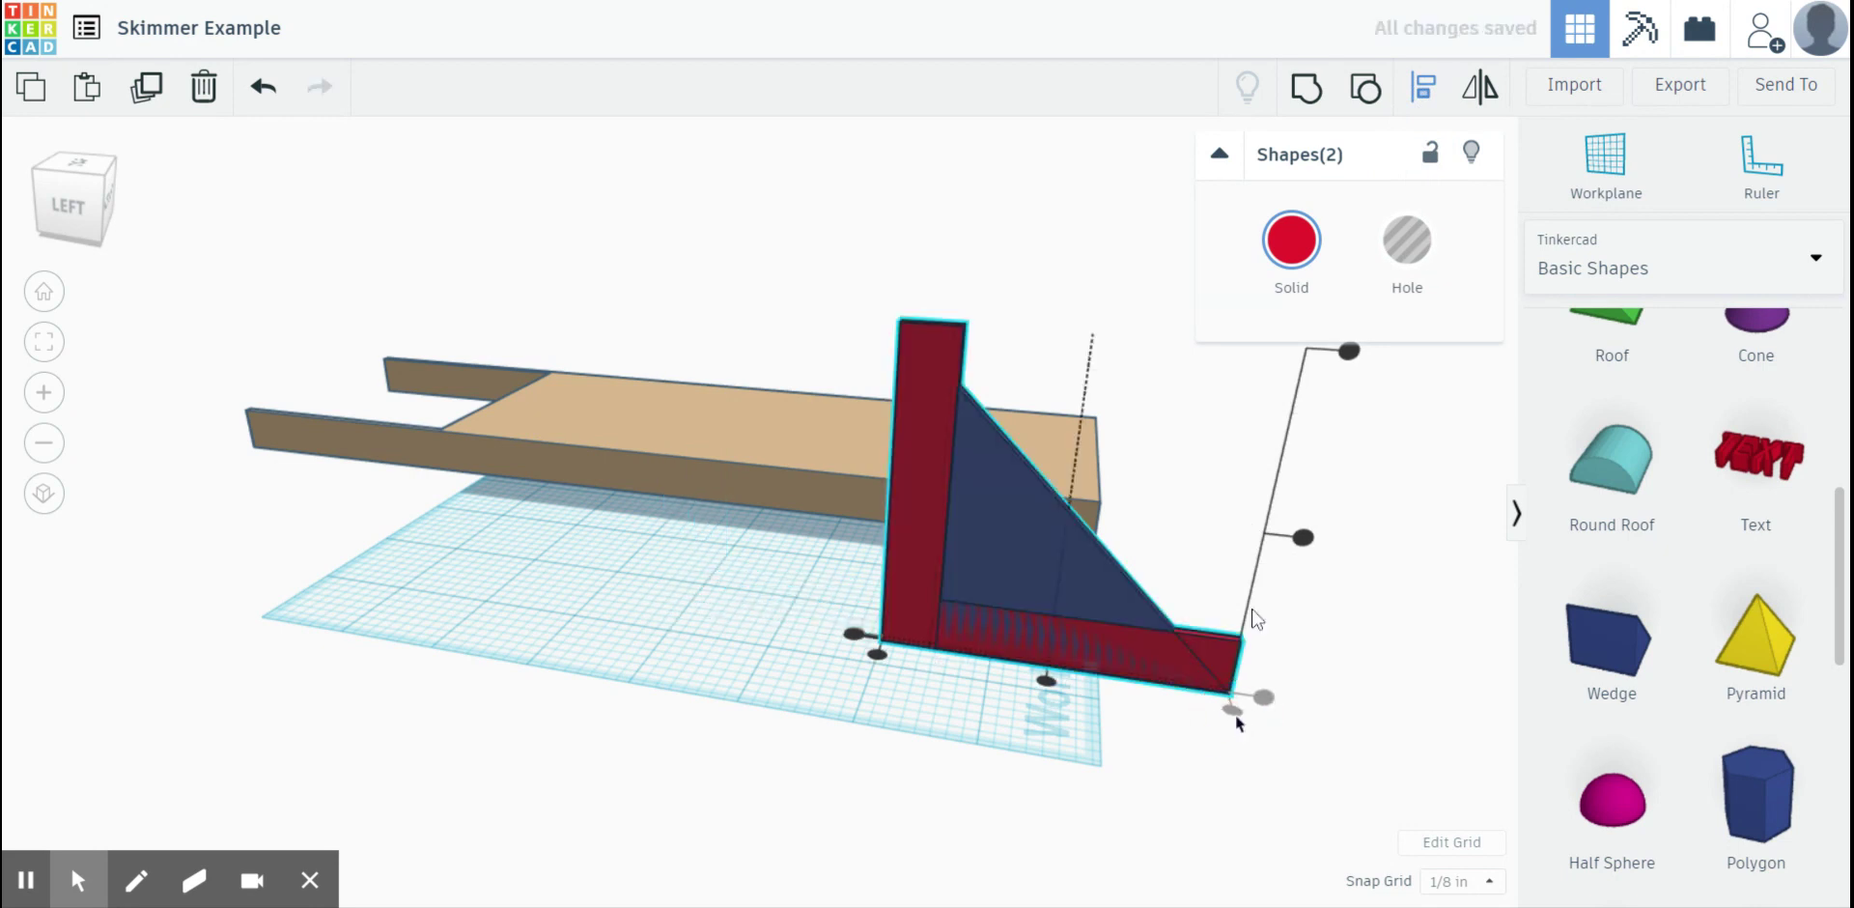
left_click(1349, 353)
right_click_drag(1148, 748, 1063, 752)
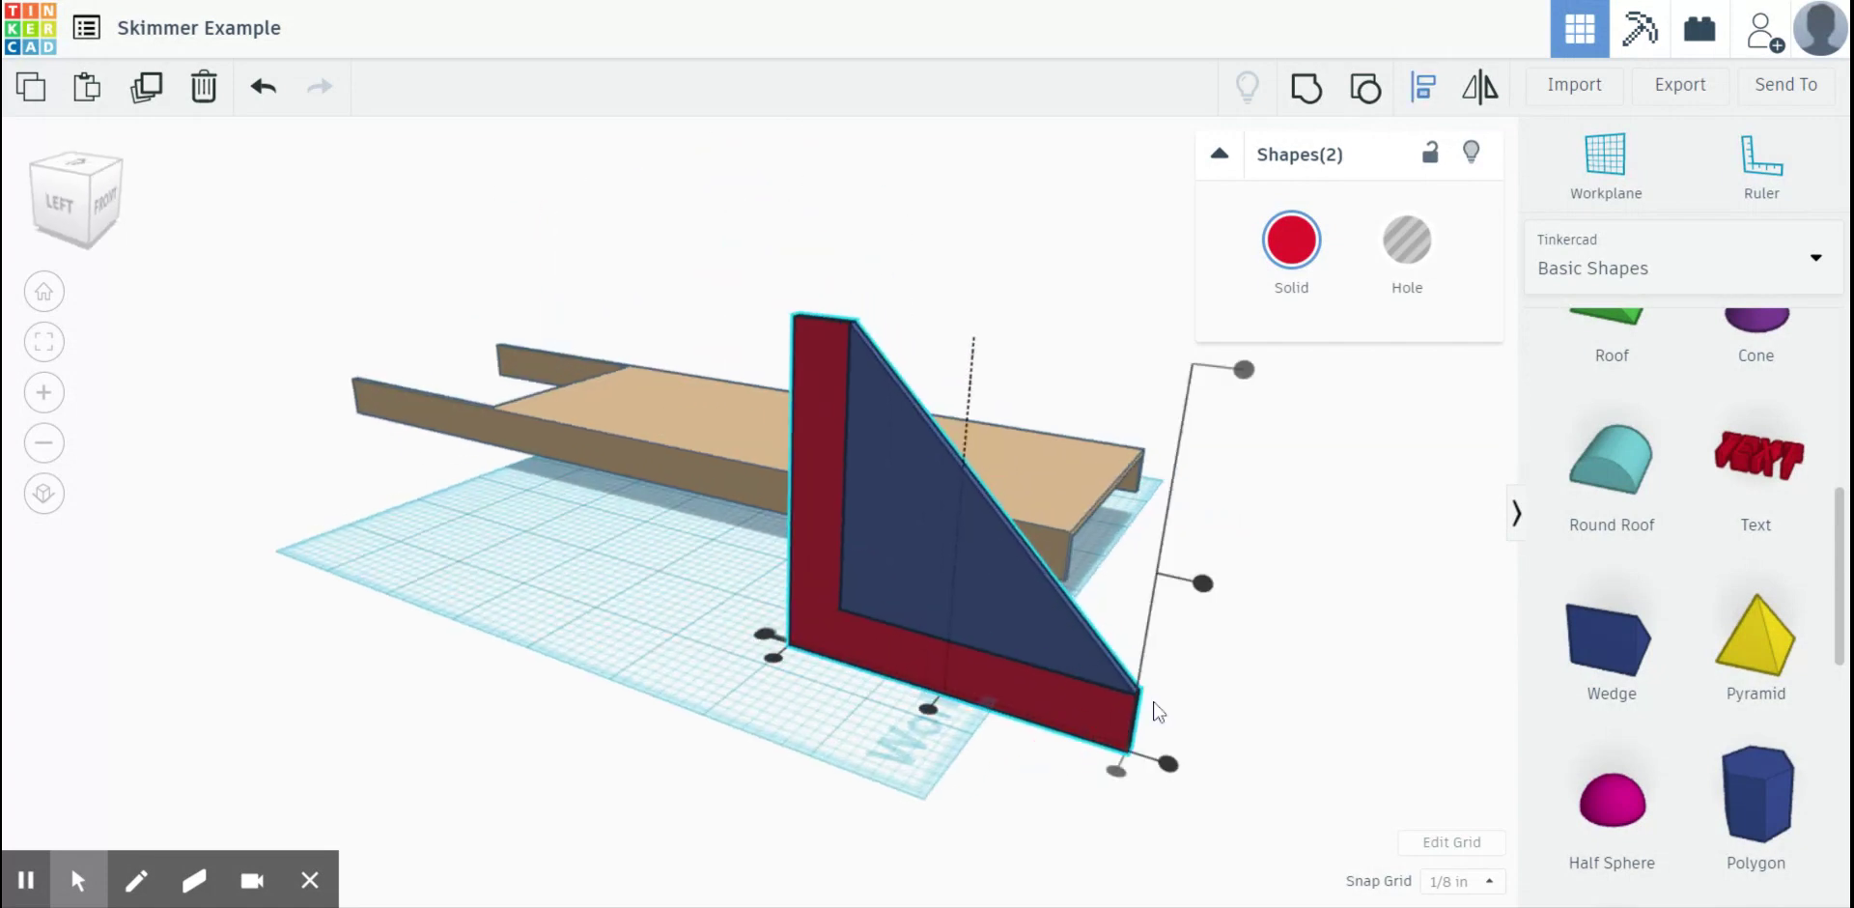
left_click(1308, 101)
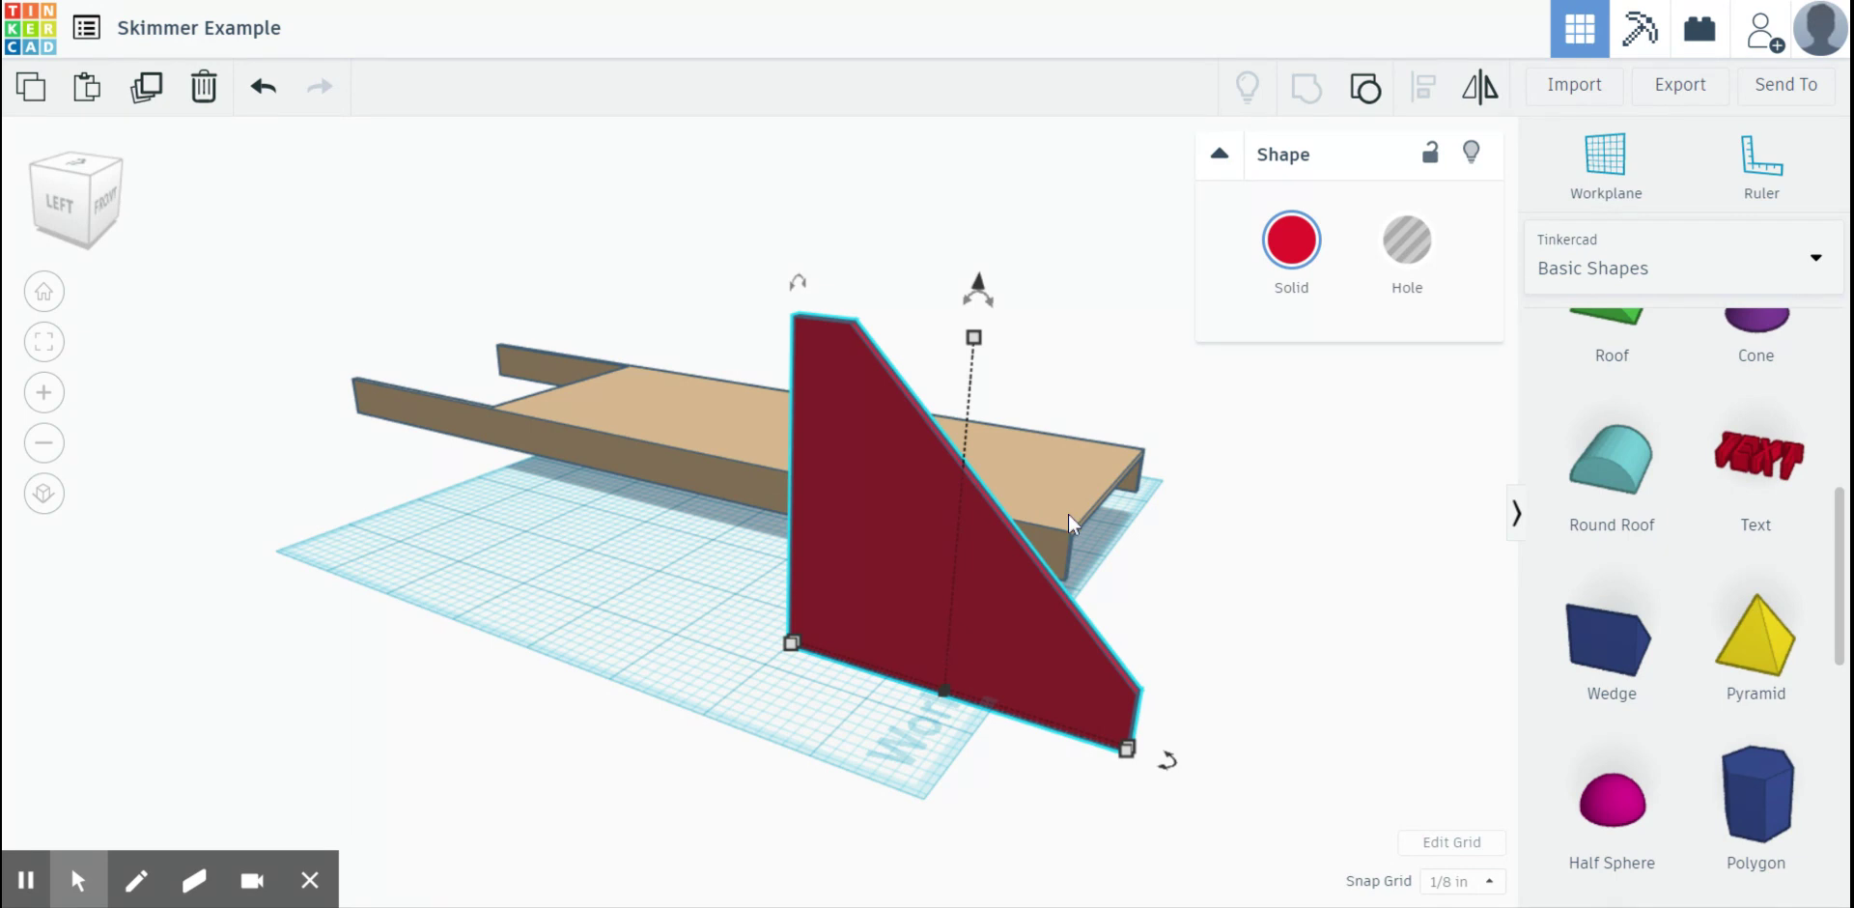
- Duplicate the red fin and place the copy on the far side of the skimmer body
left_click(32, 88)
left_click(85, 91)
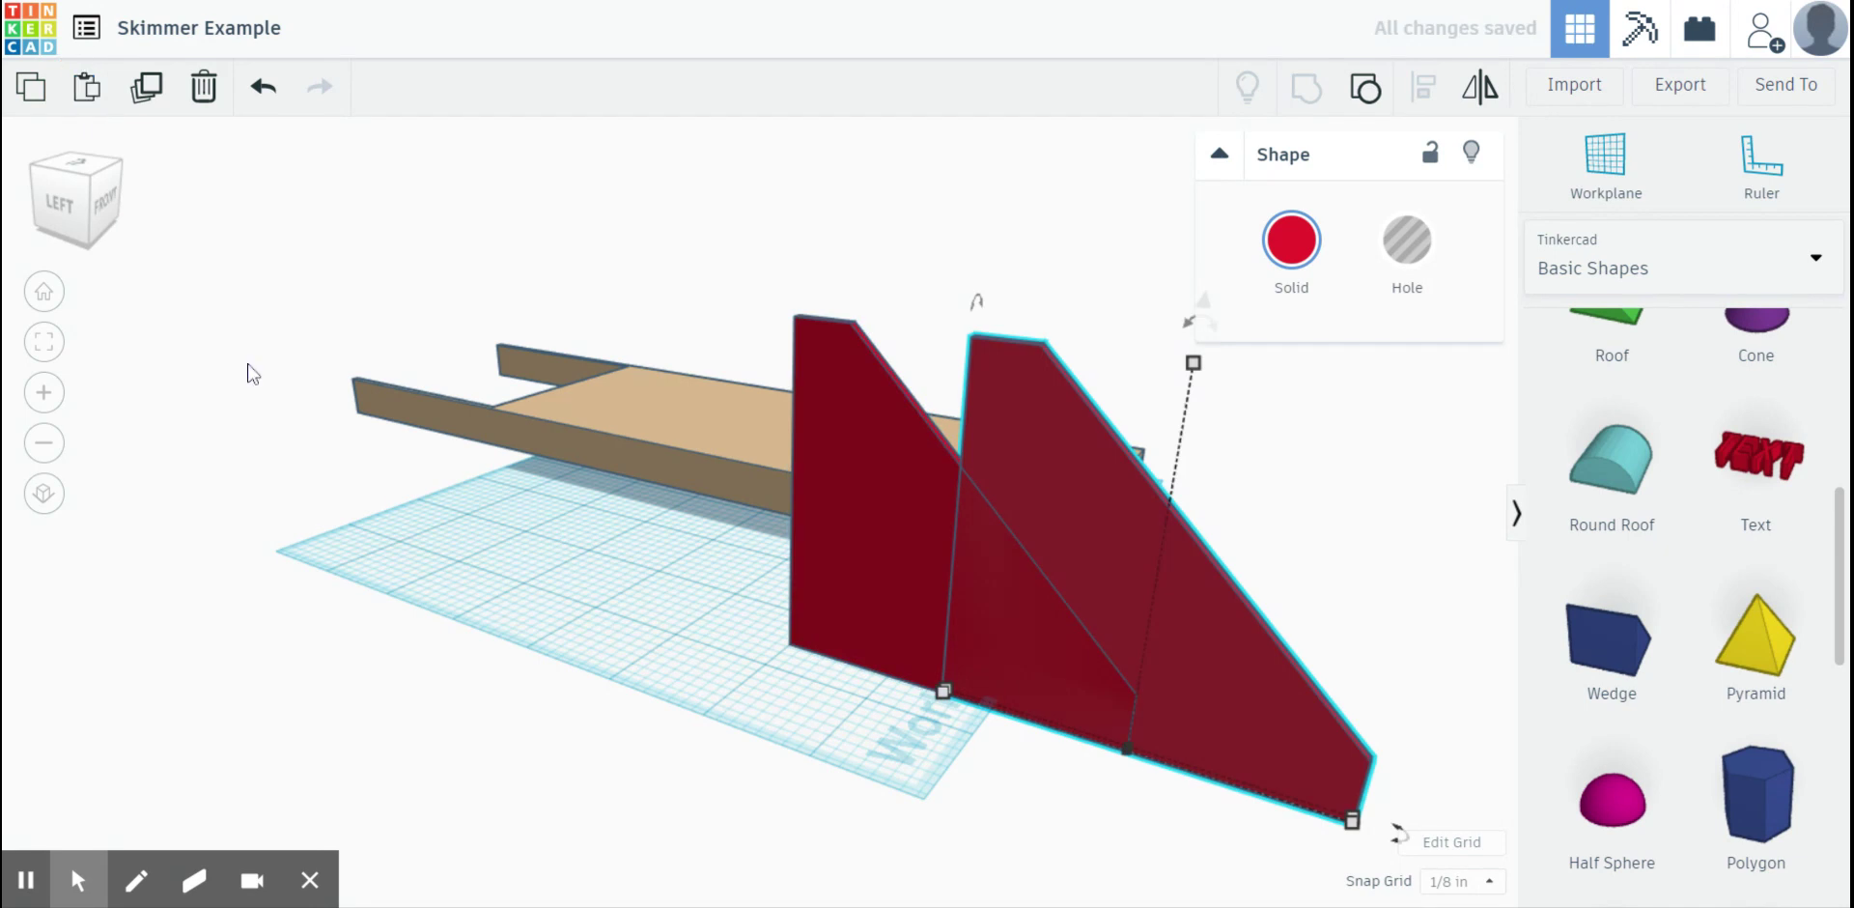
key("Up")
key("Up")
key("Up")
key("Up")
key("Up")
key("Up")
key("Up")
key("Up")
key("Up")
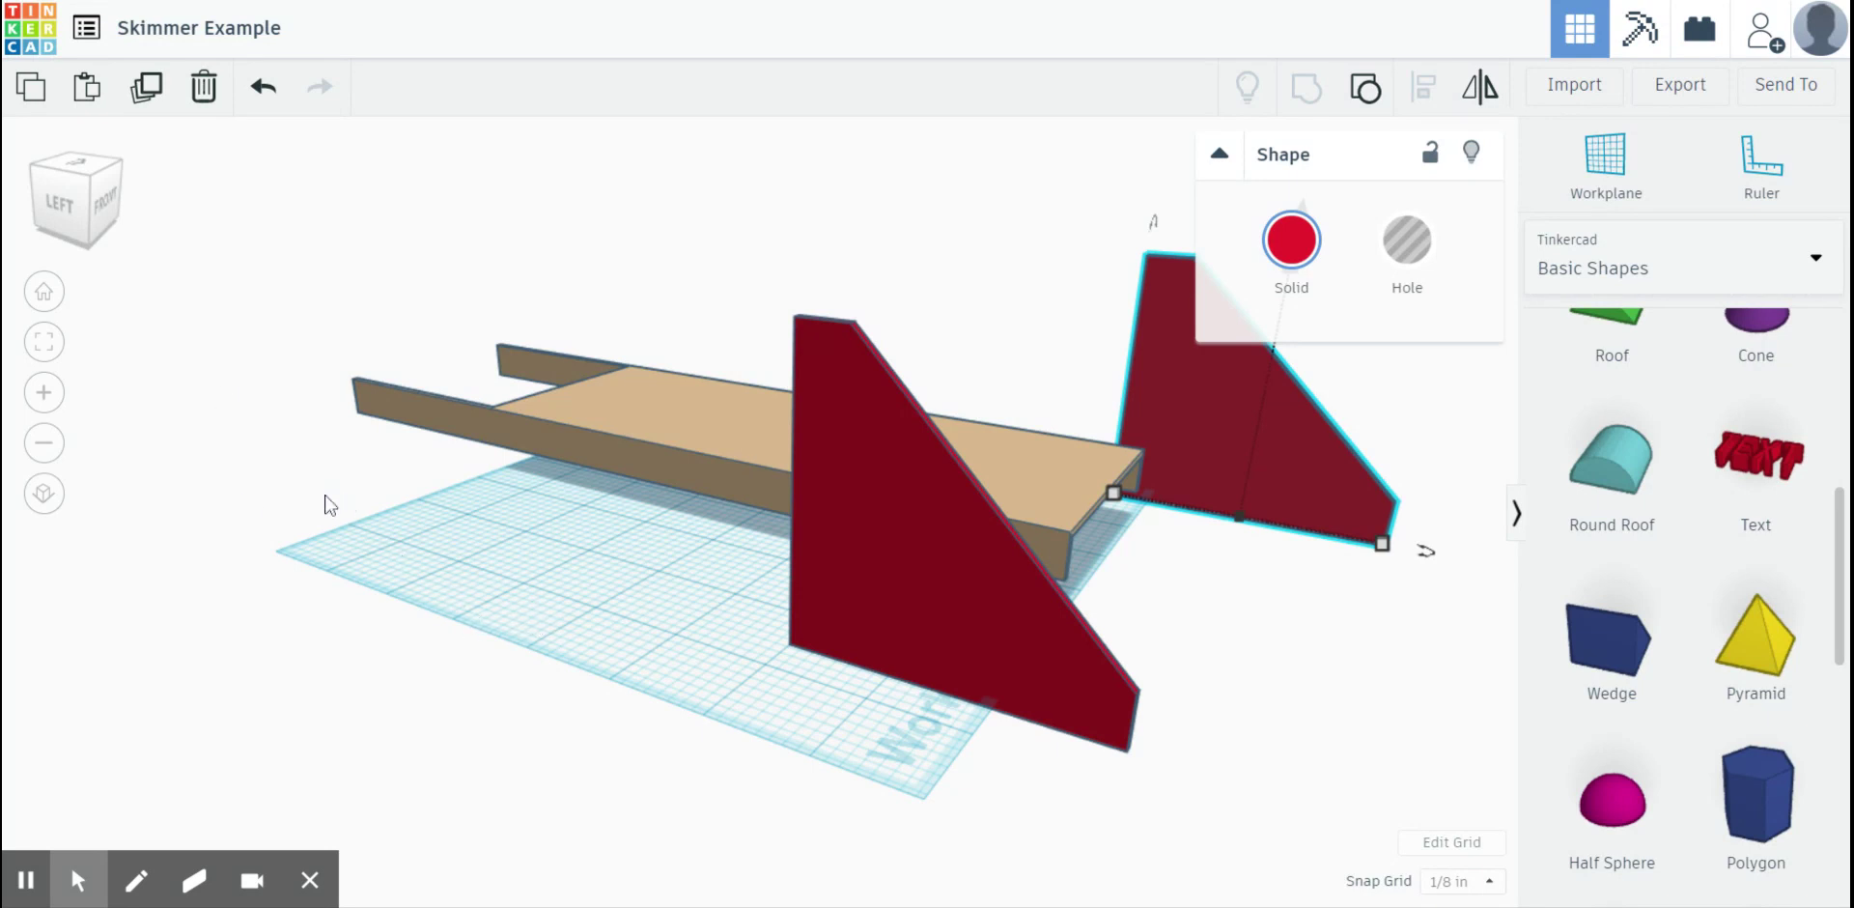
right_click_drag(328, 504, 431, 505)
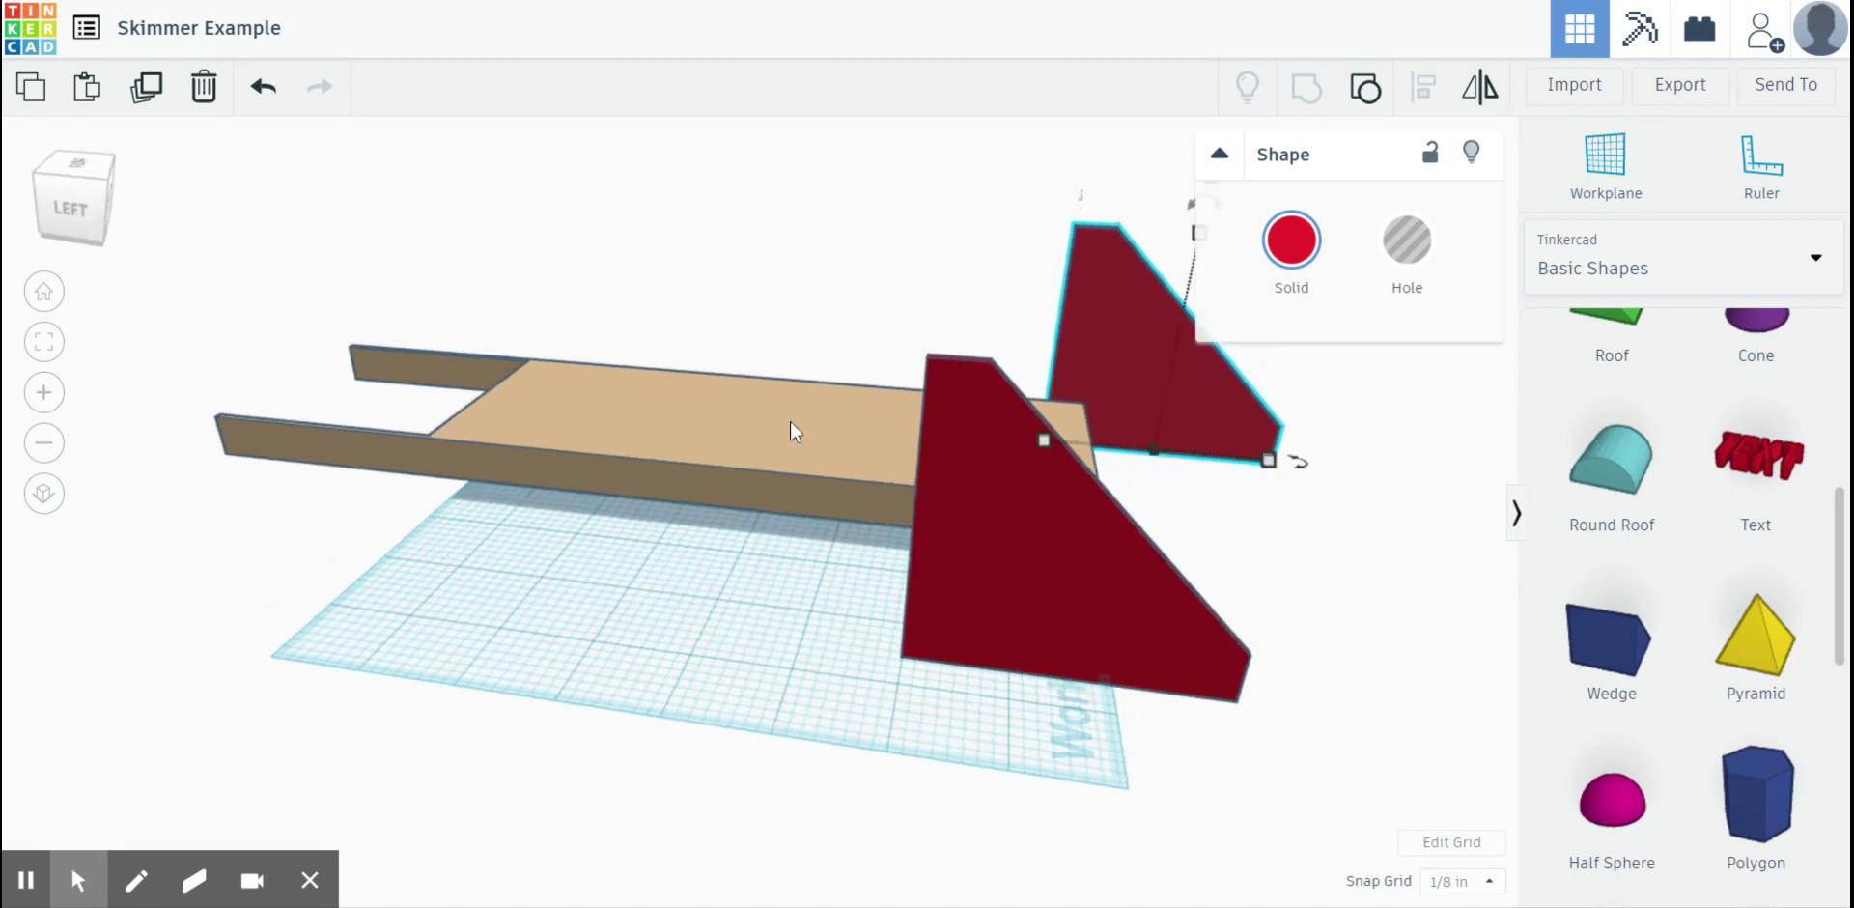
left_click(829, 302)
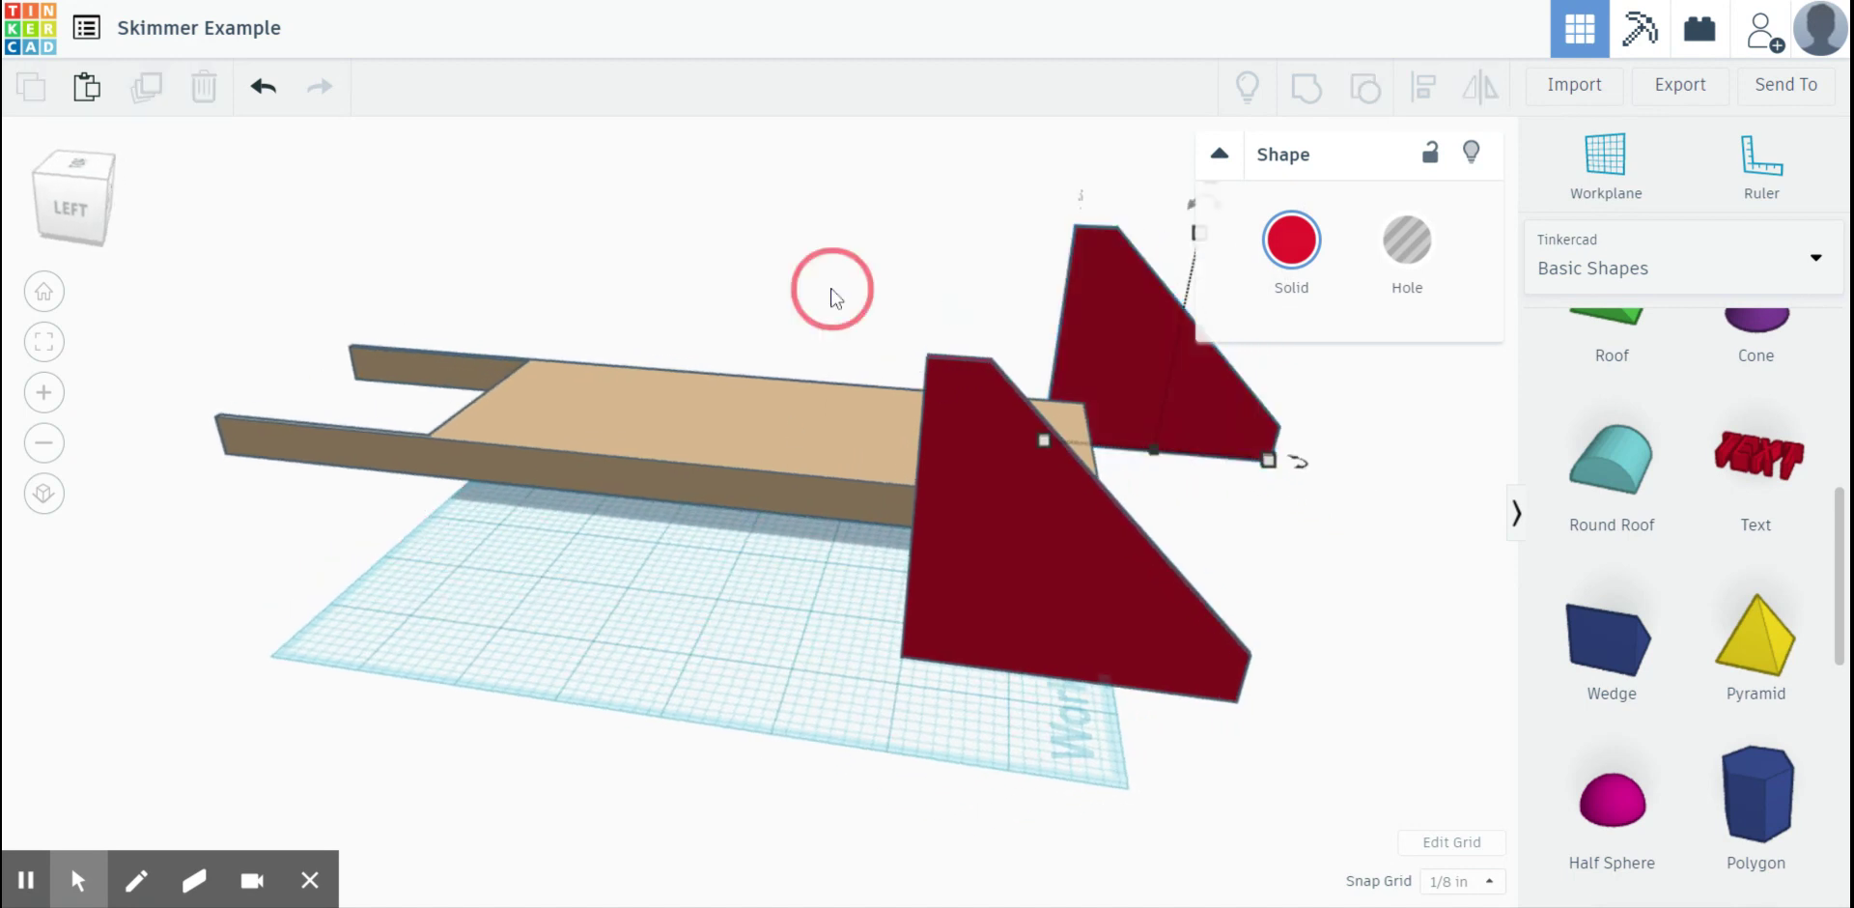
- Select the tan body and far fin and align the fin to the rail end
left_click(718, 404)
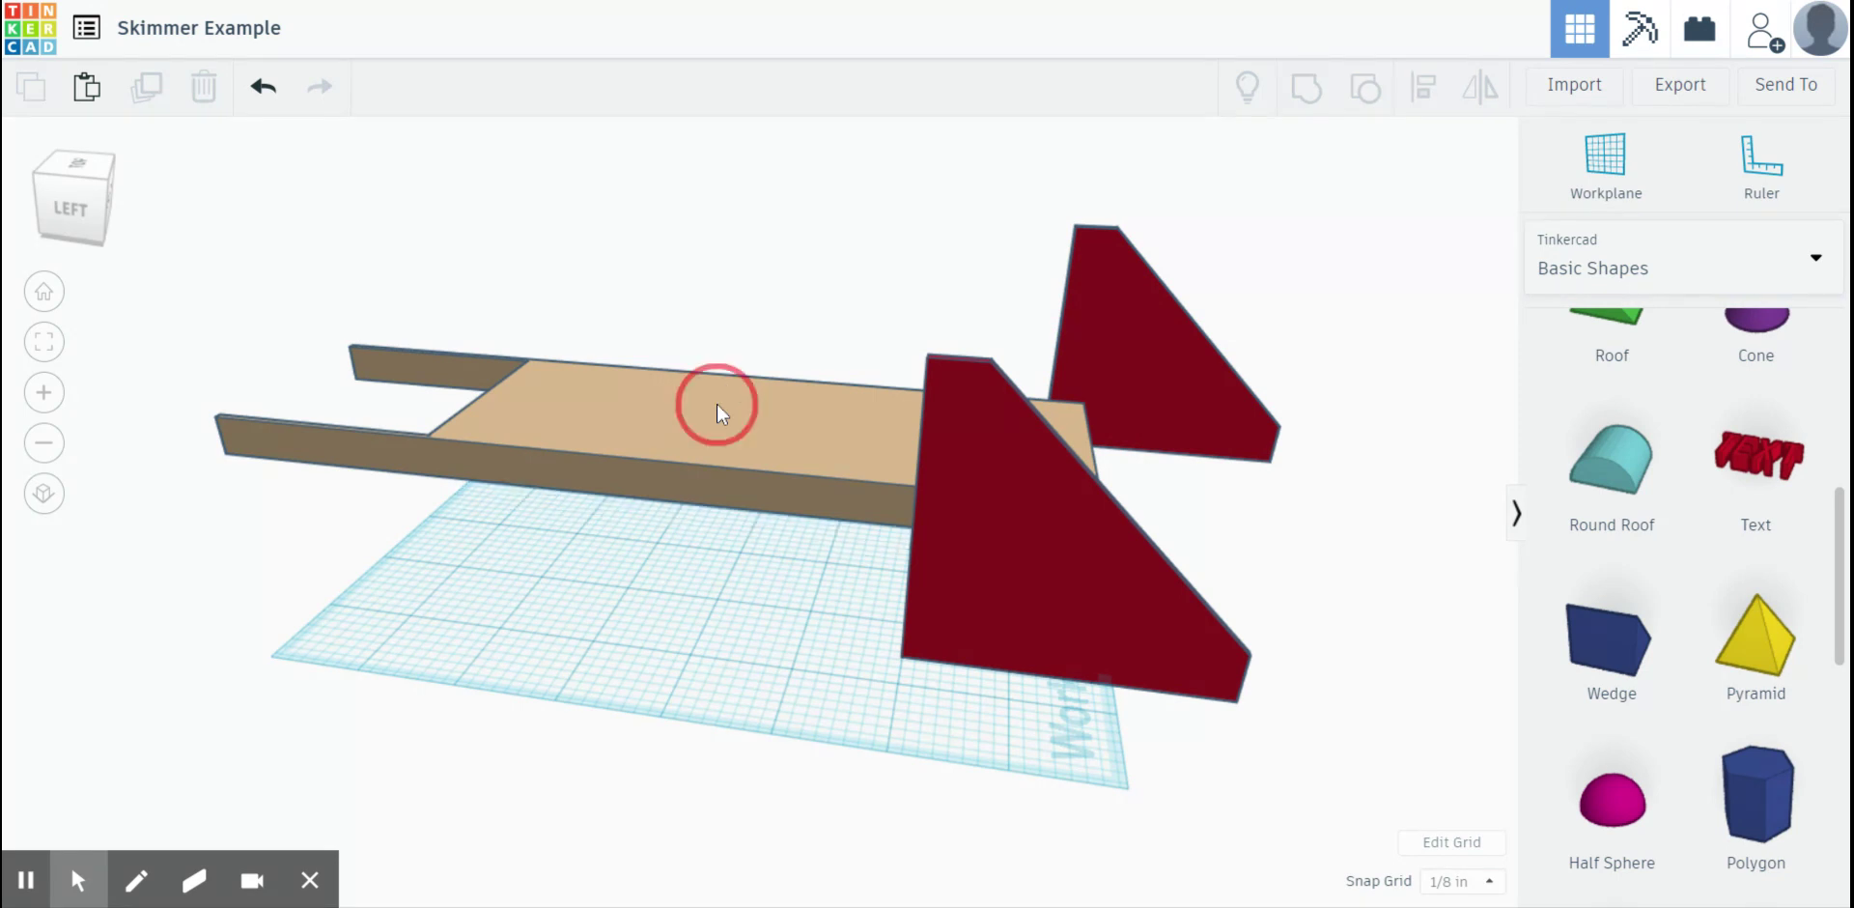
left_click(1085, 292, "shift")
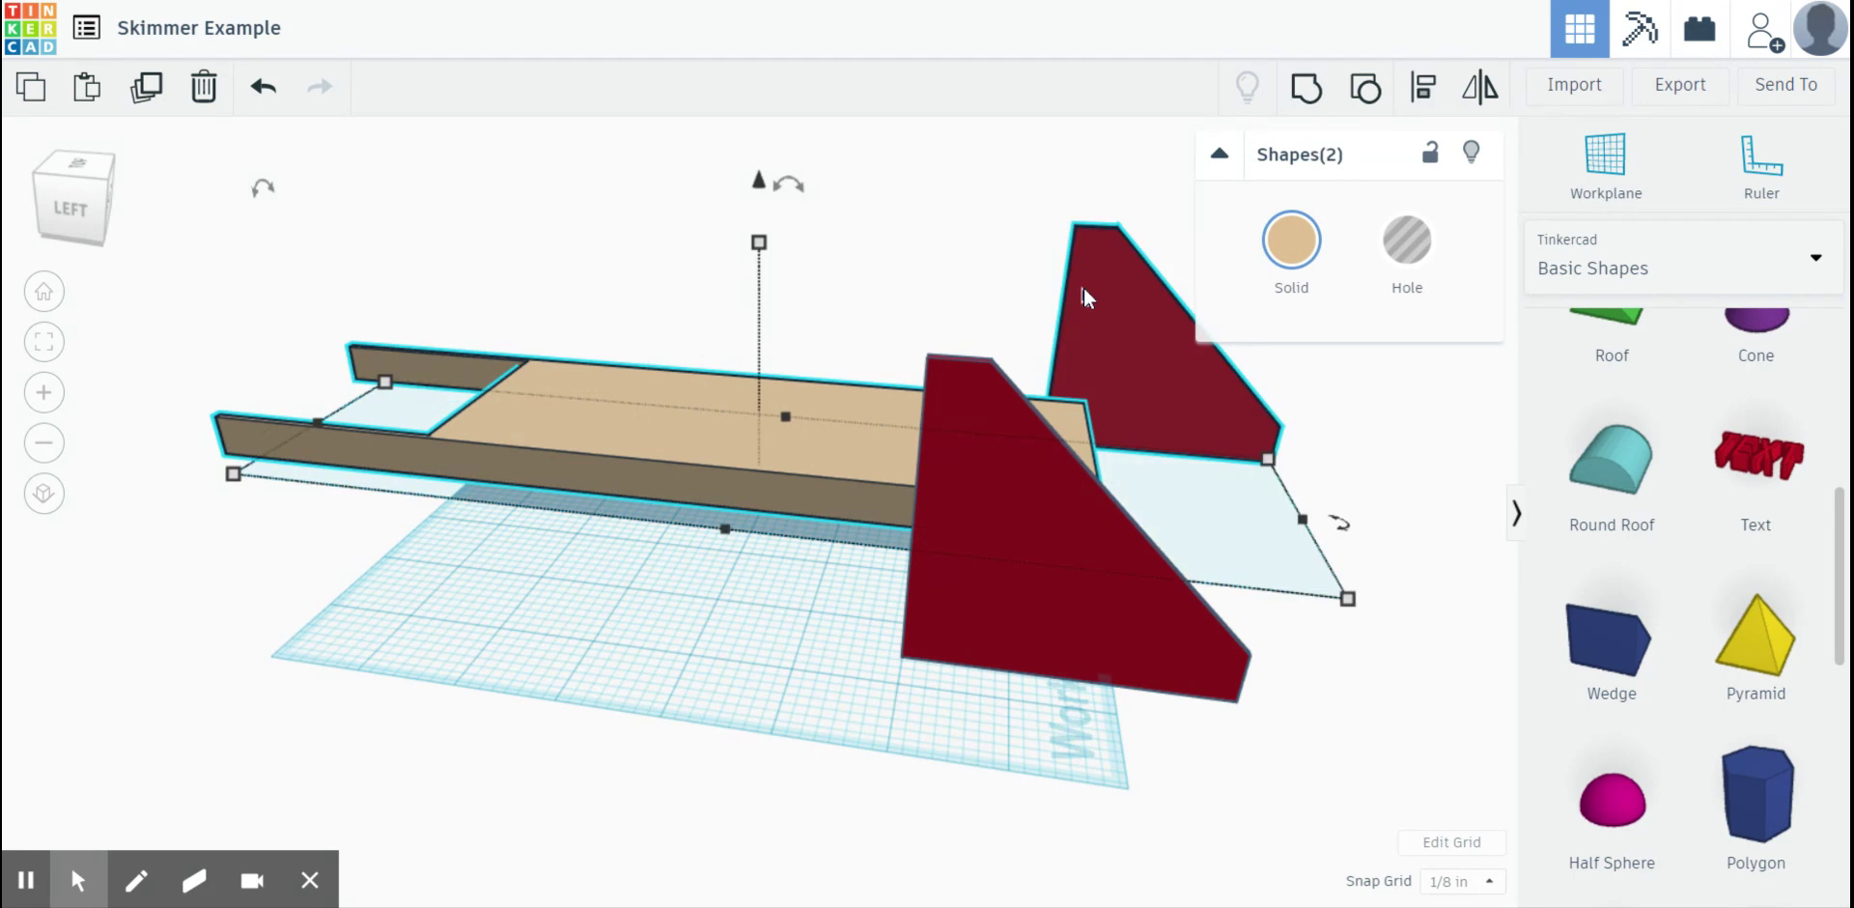
left_click(1424, 86)
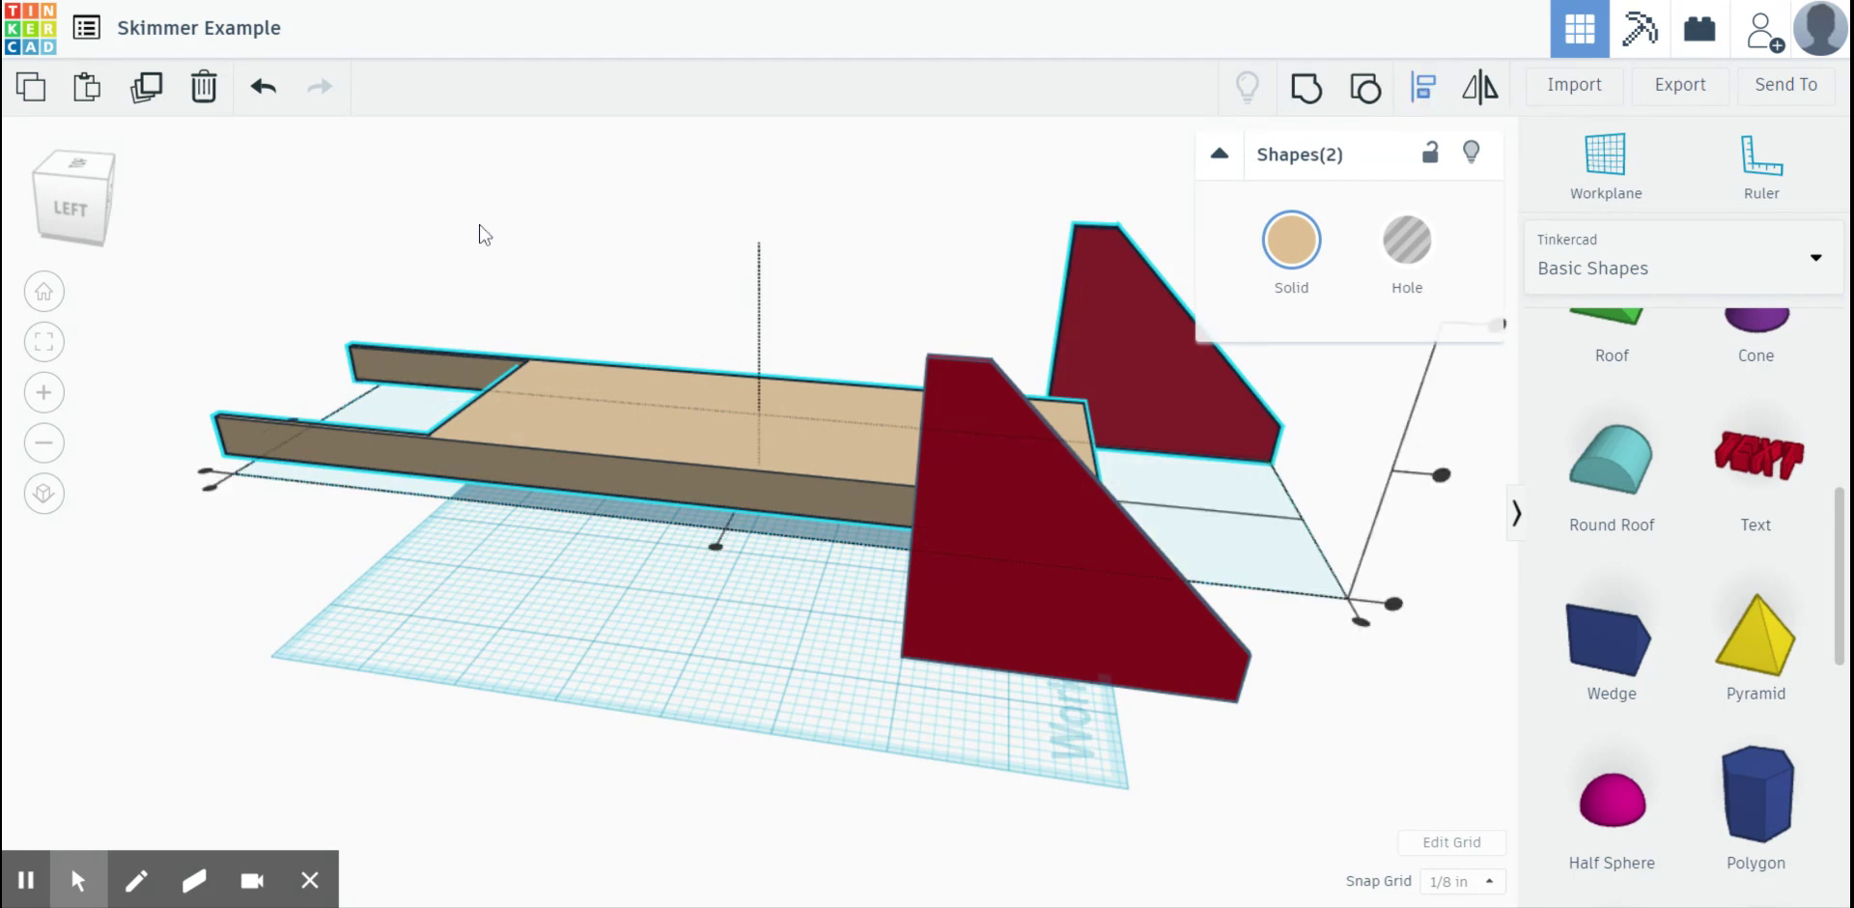
right_click_drag(422, 257, 621, 264)
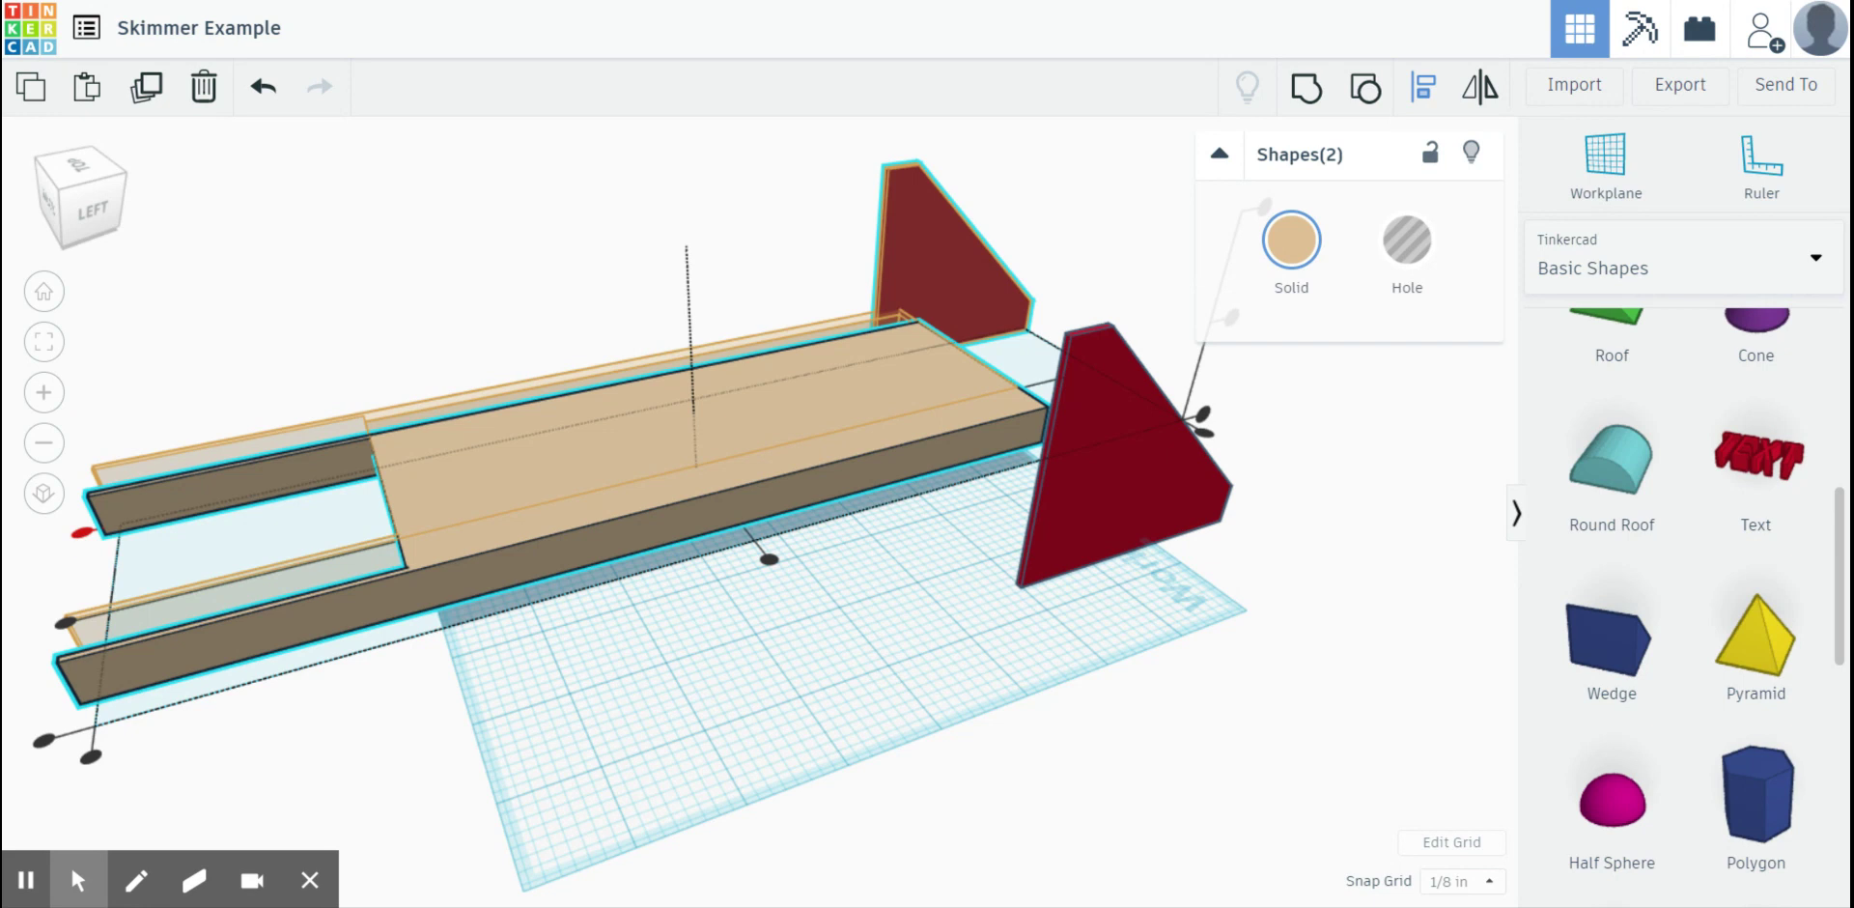
left_click(81, 532)
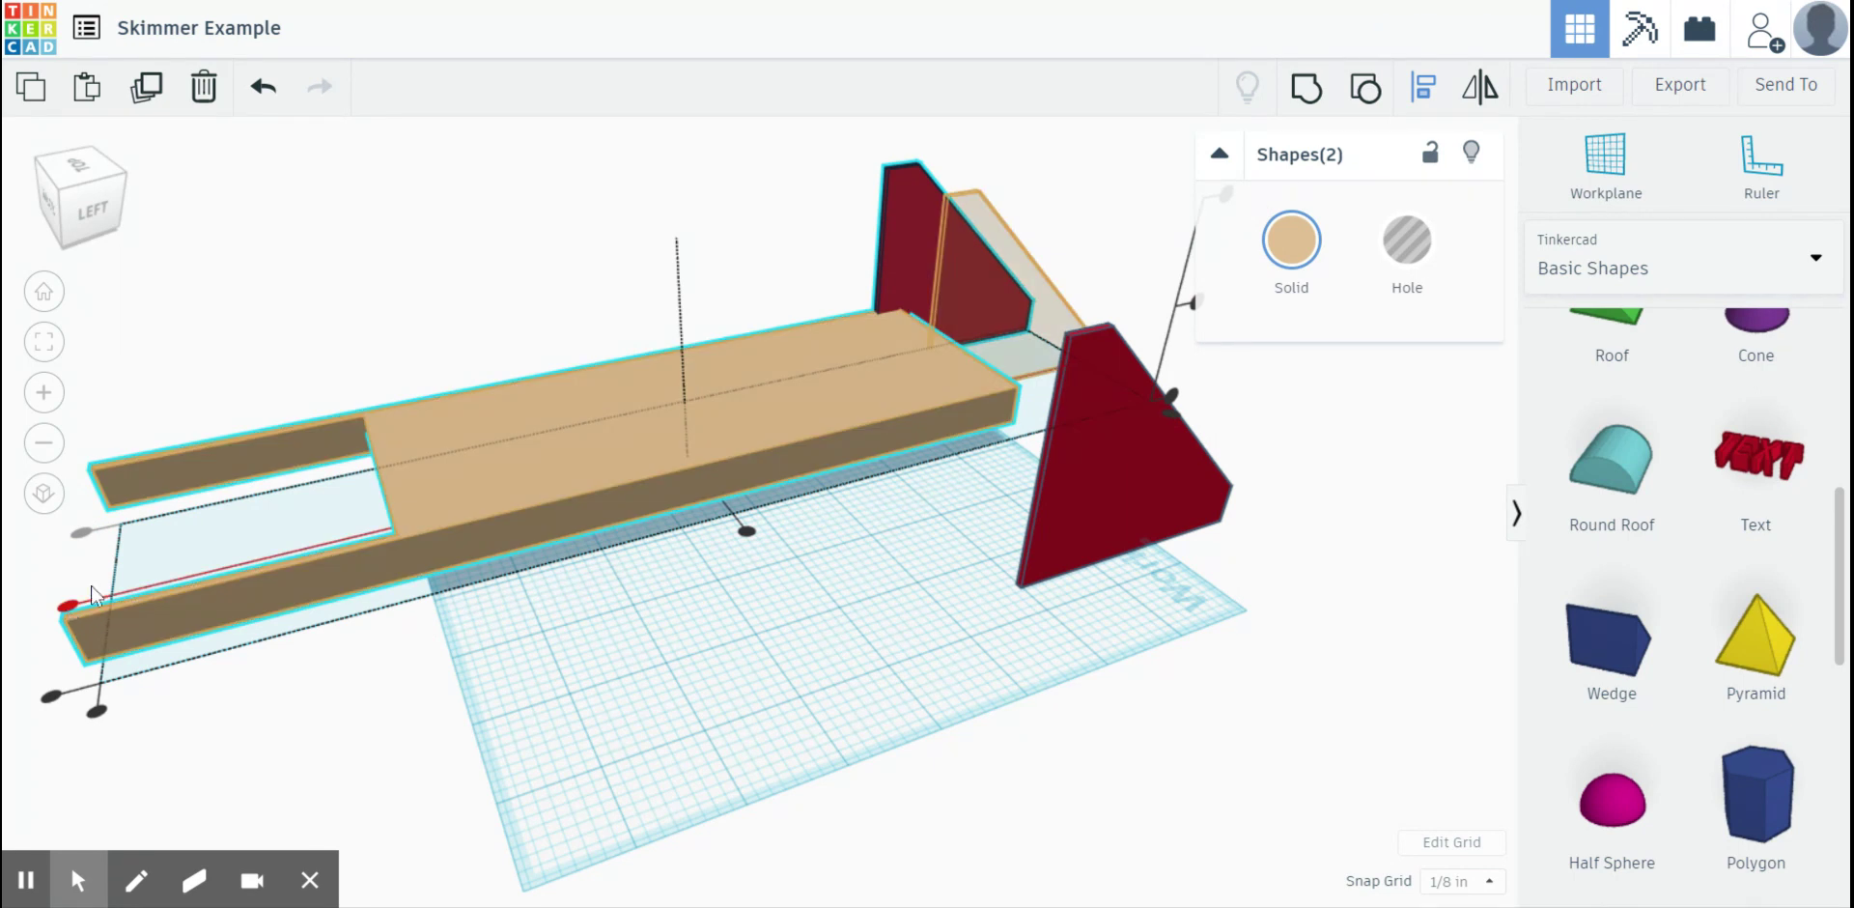
left_click(67, 608)
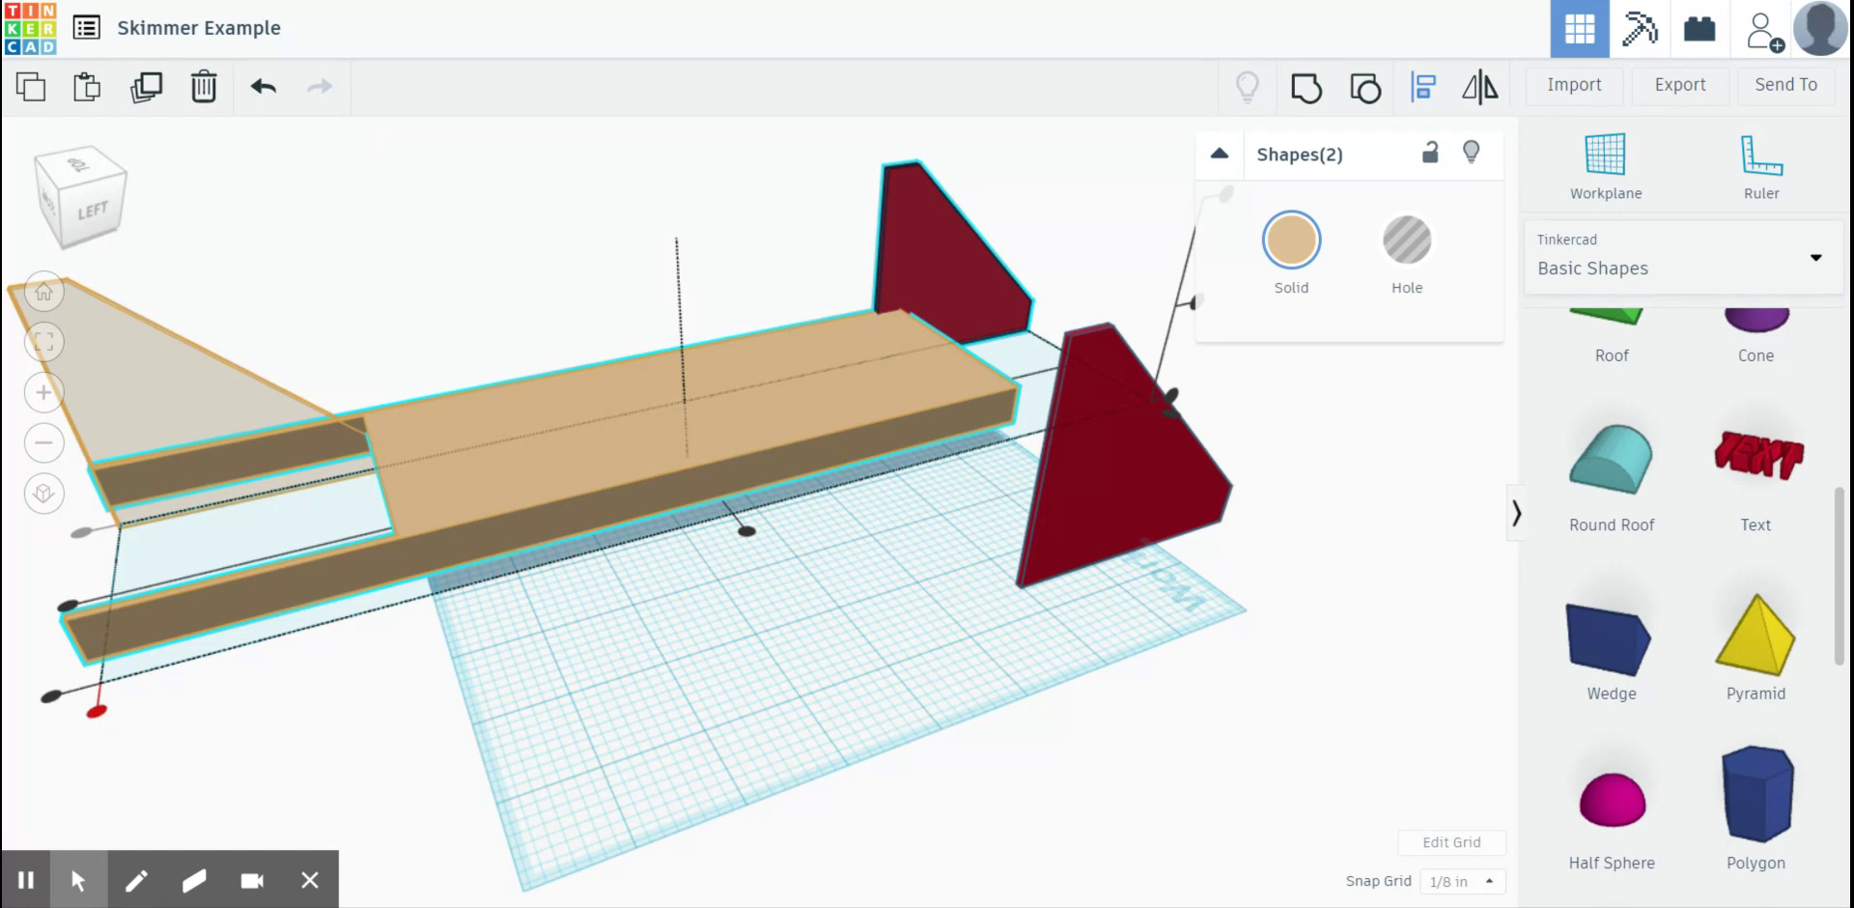
left_click(98, 714)
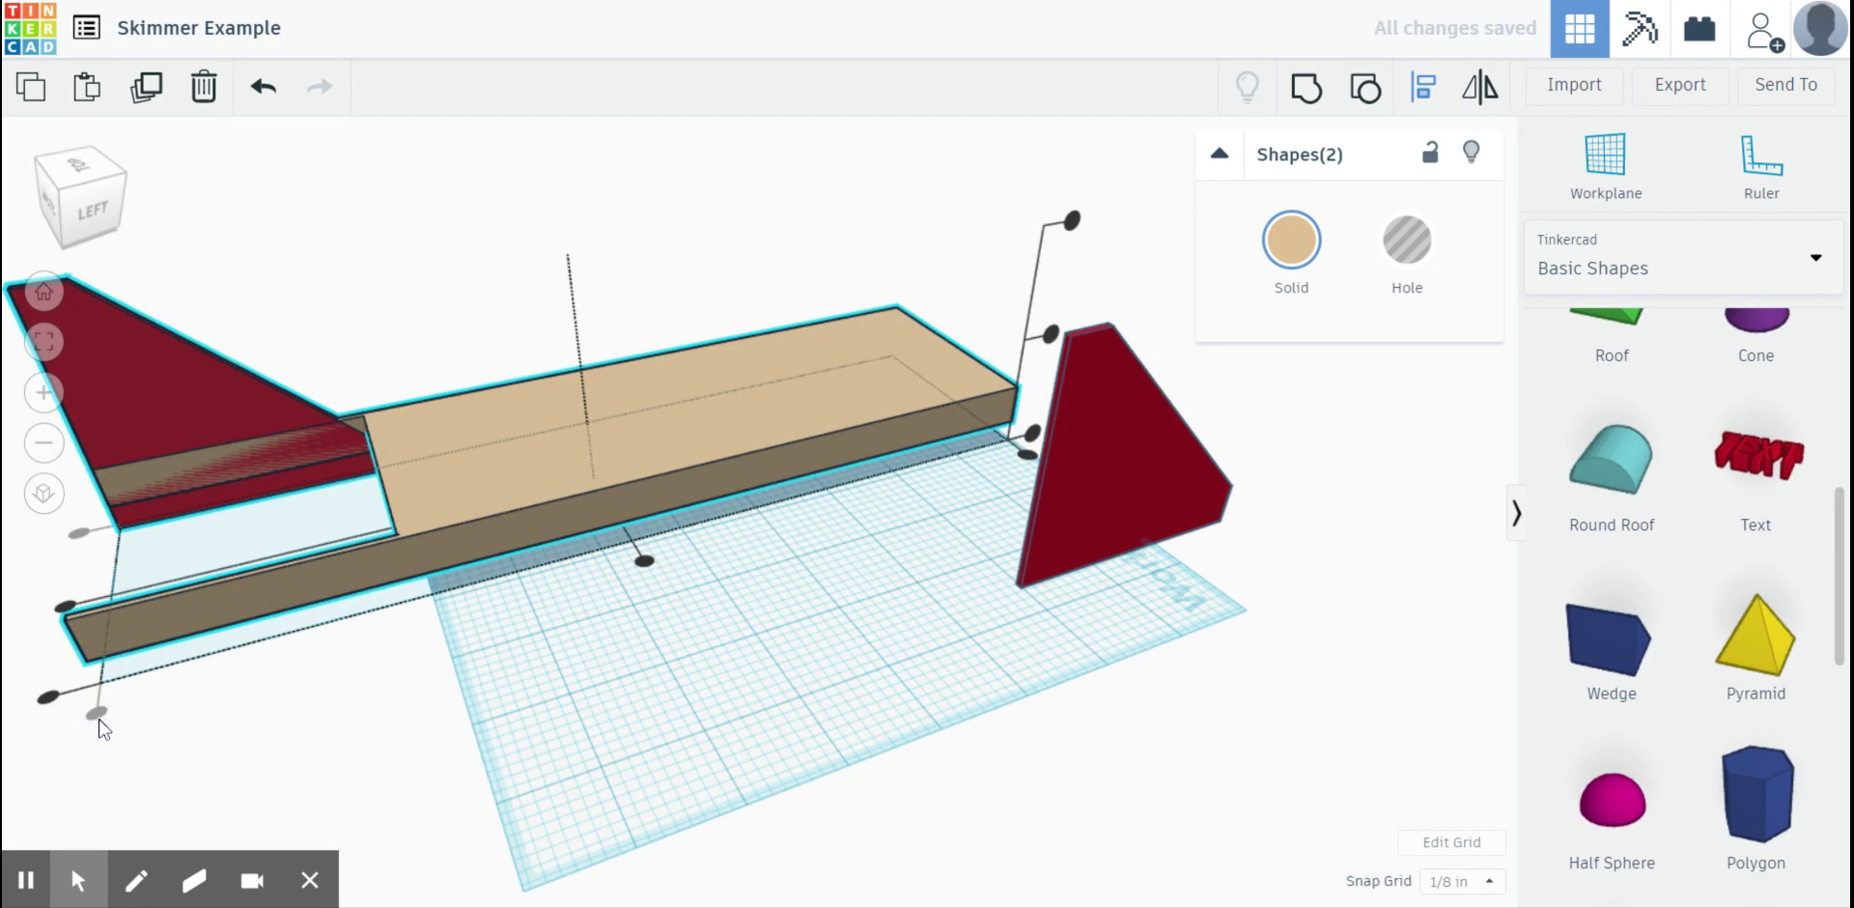
left_click(380, 645)
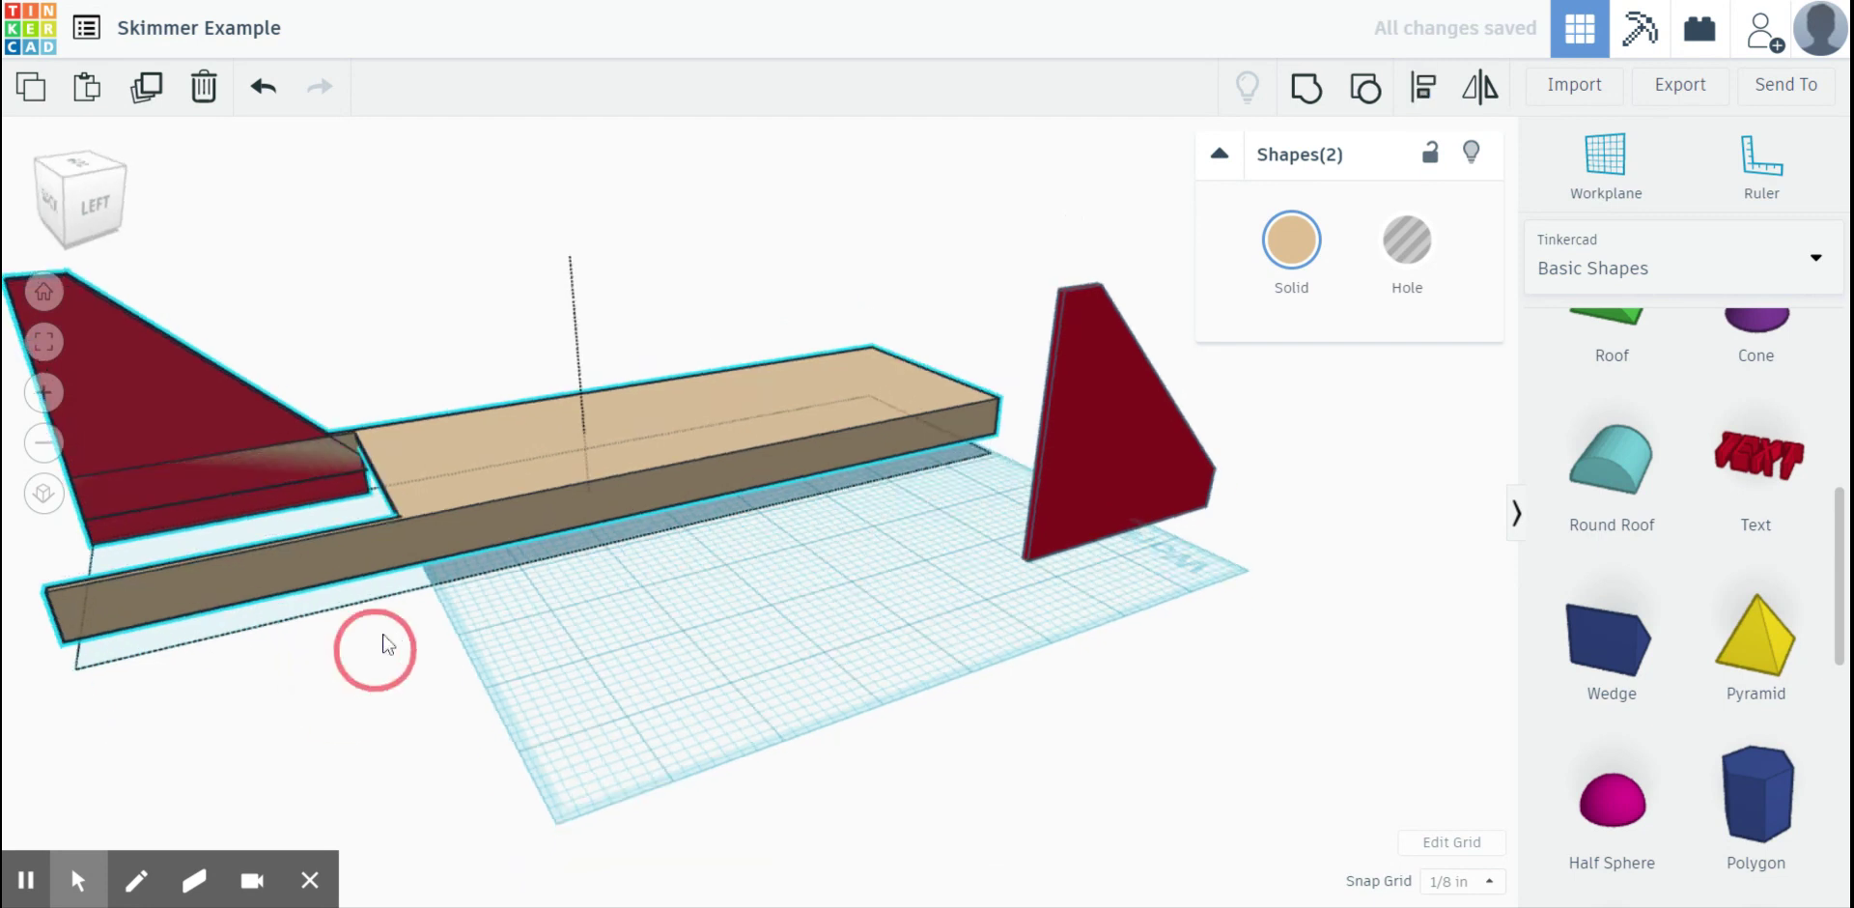
- Set the fin flush with the body's bottom and group them into one piece
right_click_drag(383, 645, 306, 667)
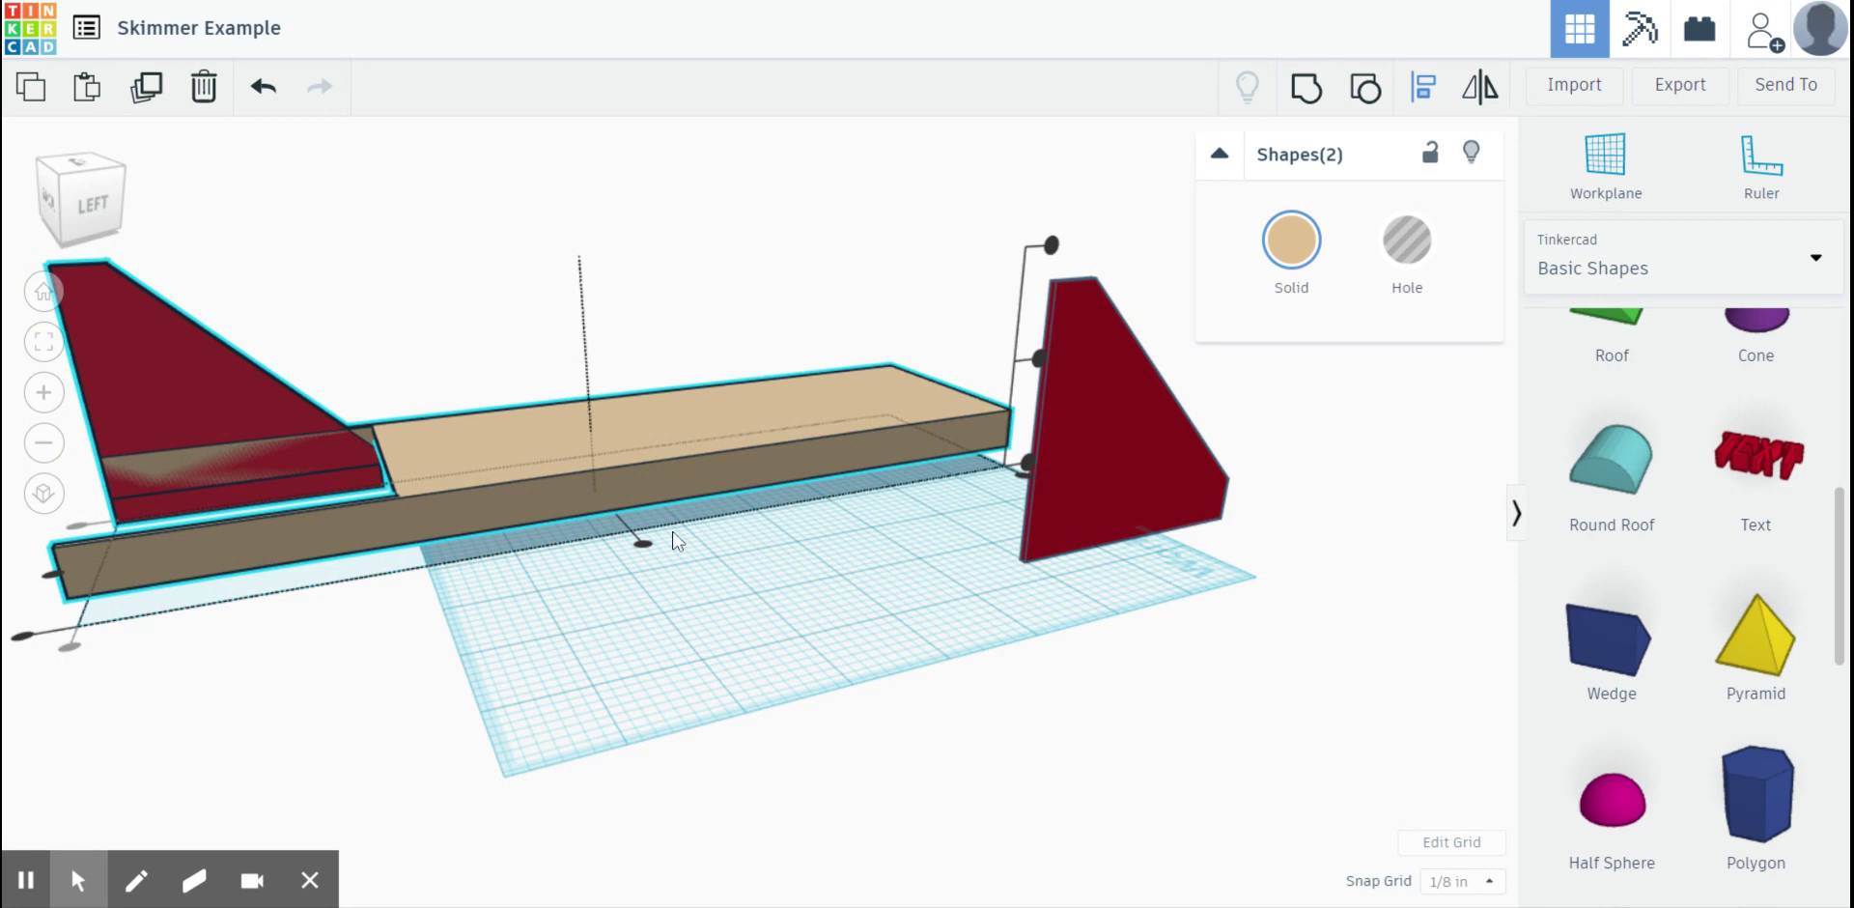
left_click_drag(1039, 358, 1039, 363)
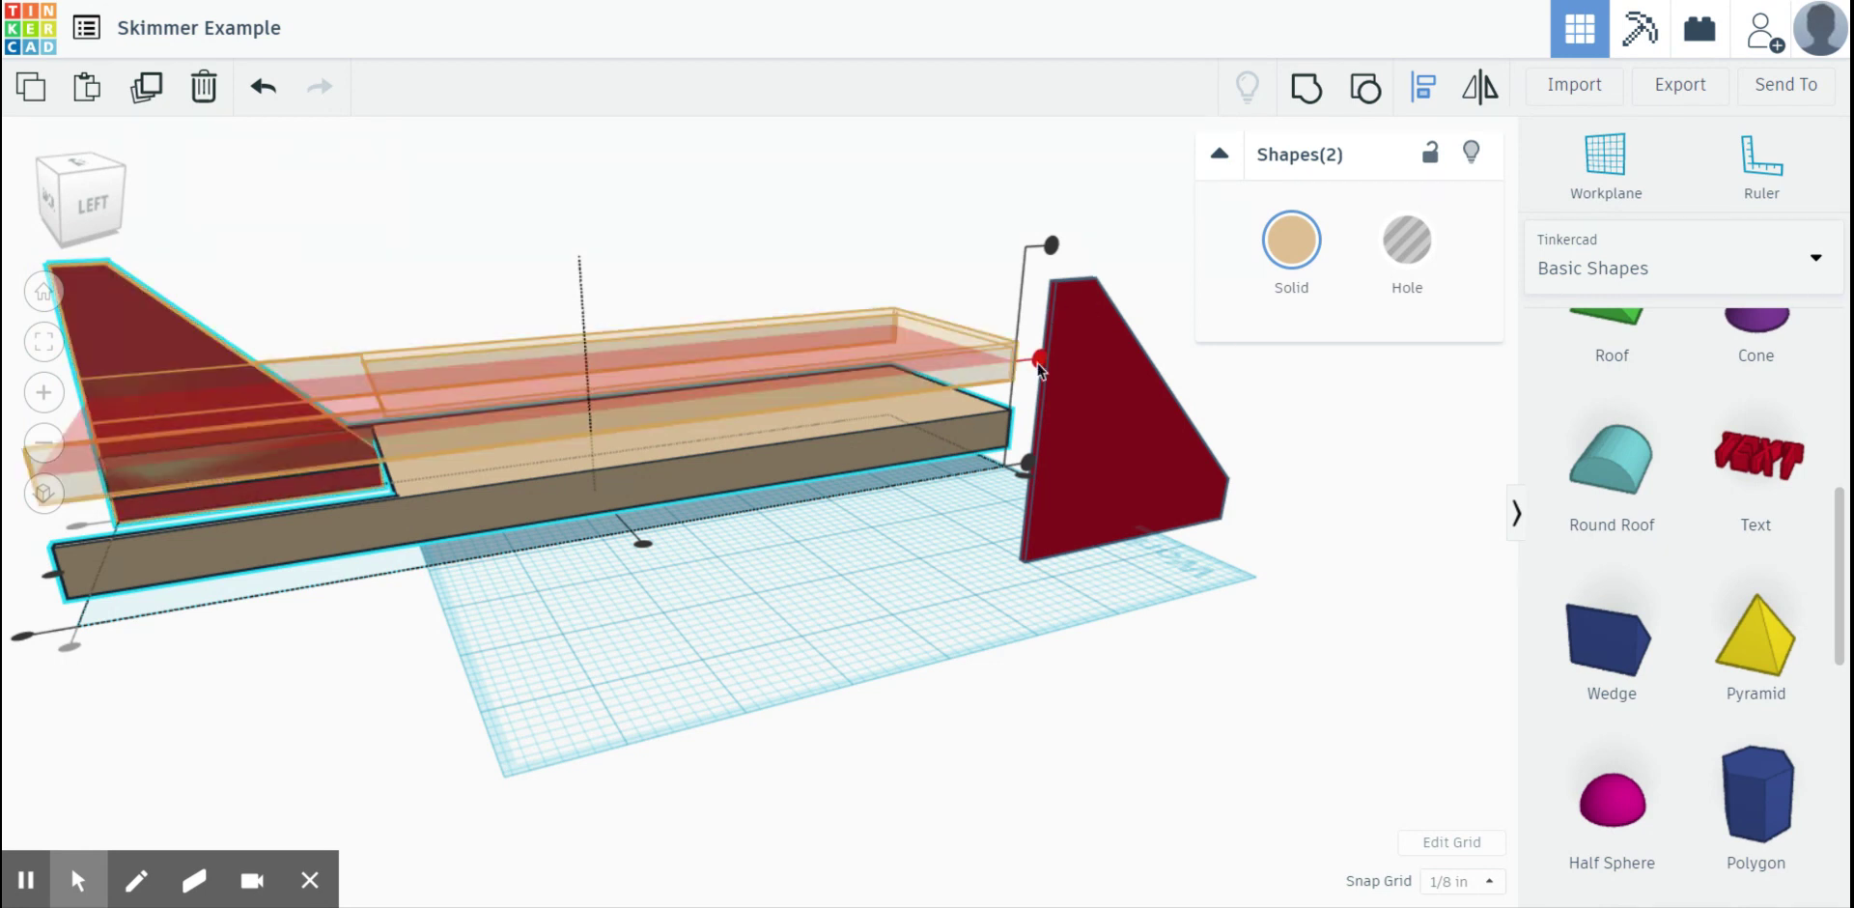
left_click_drag(1040, 368, 1029, 466)
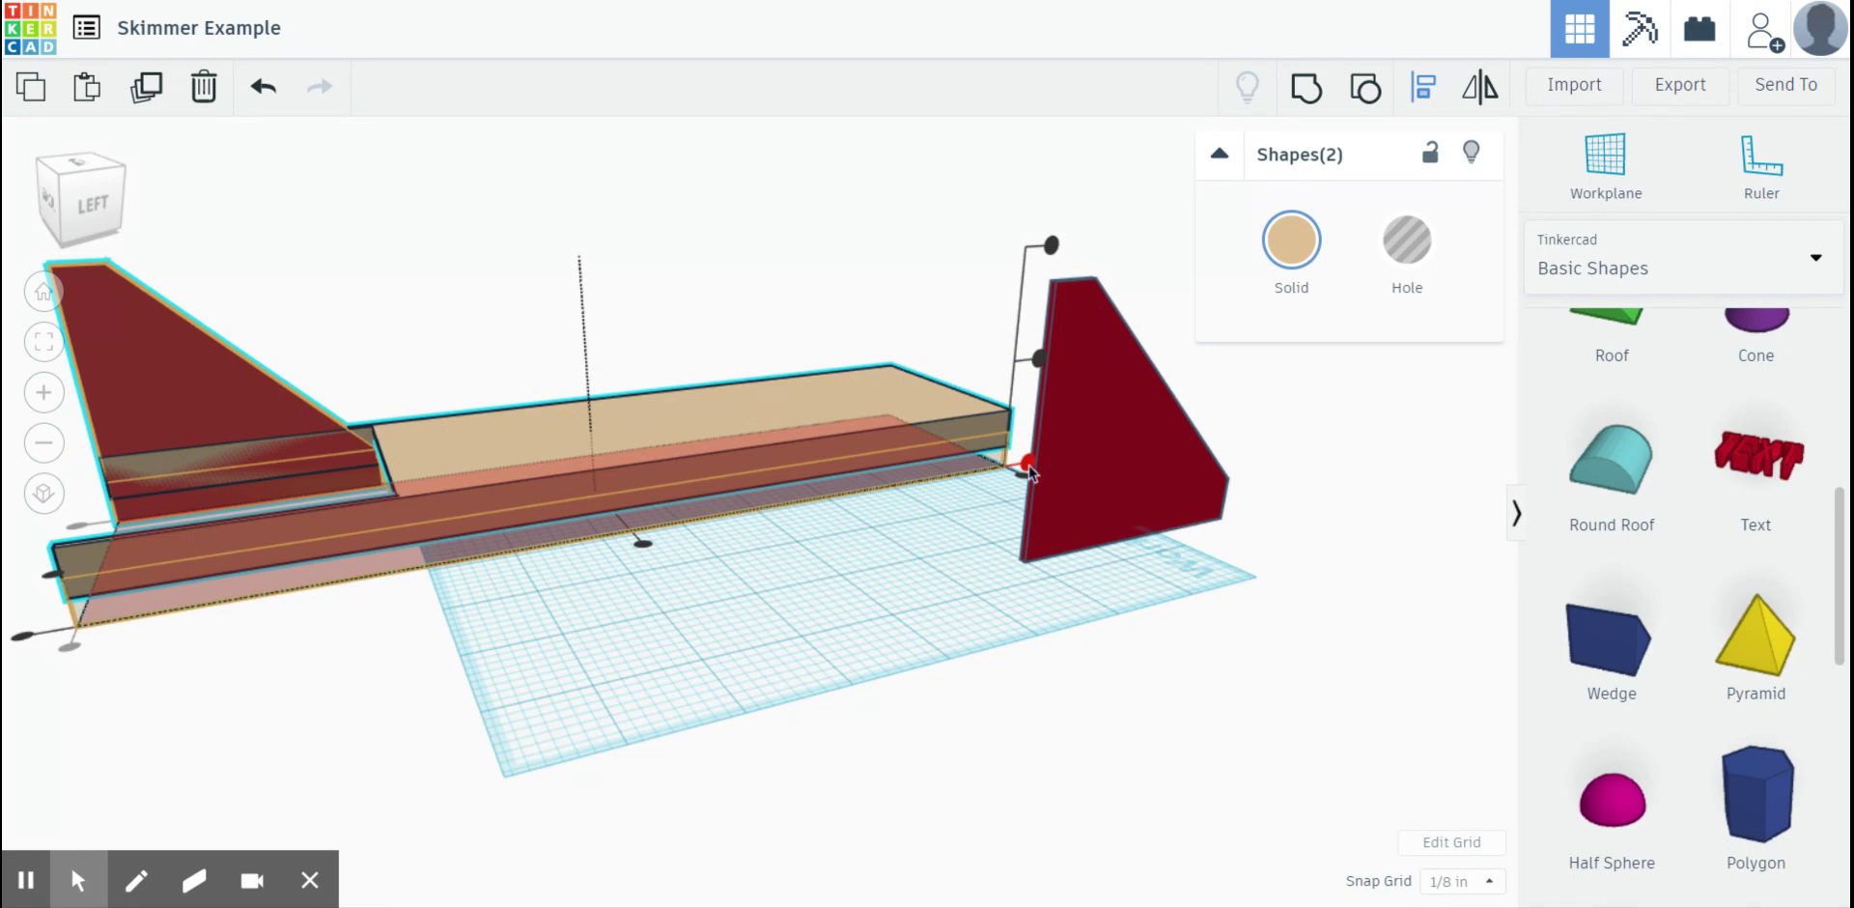
left_click_drag(1029, 465, 1029, 465)
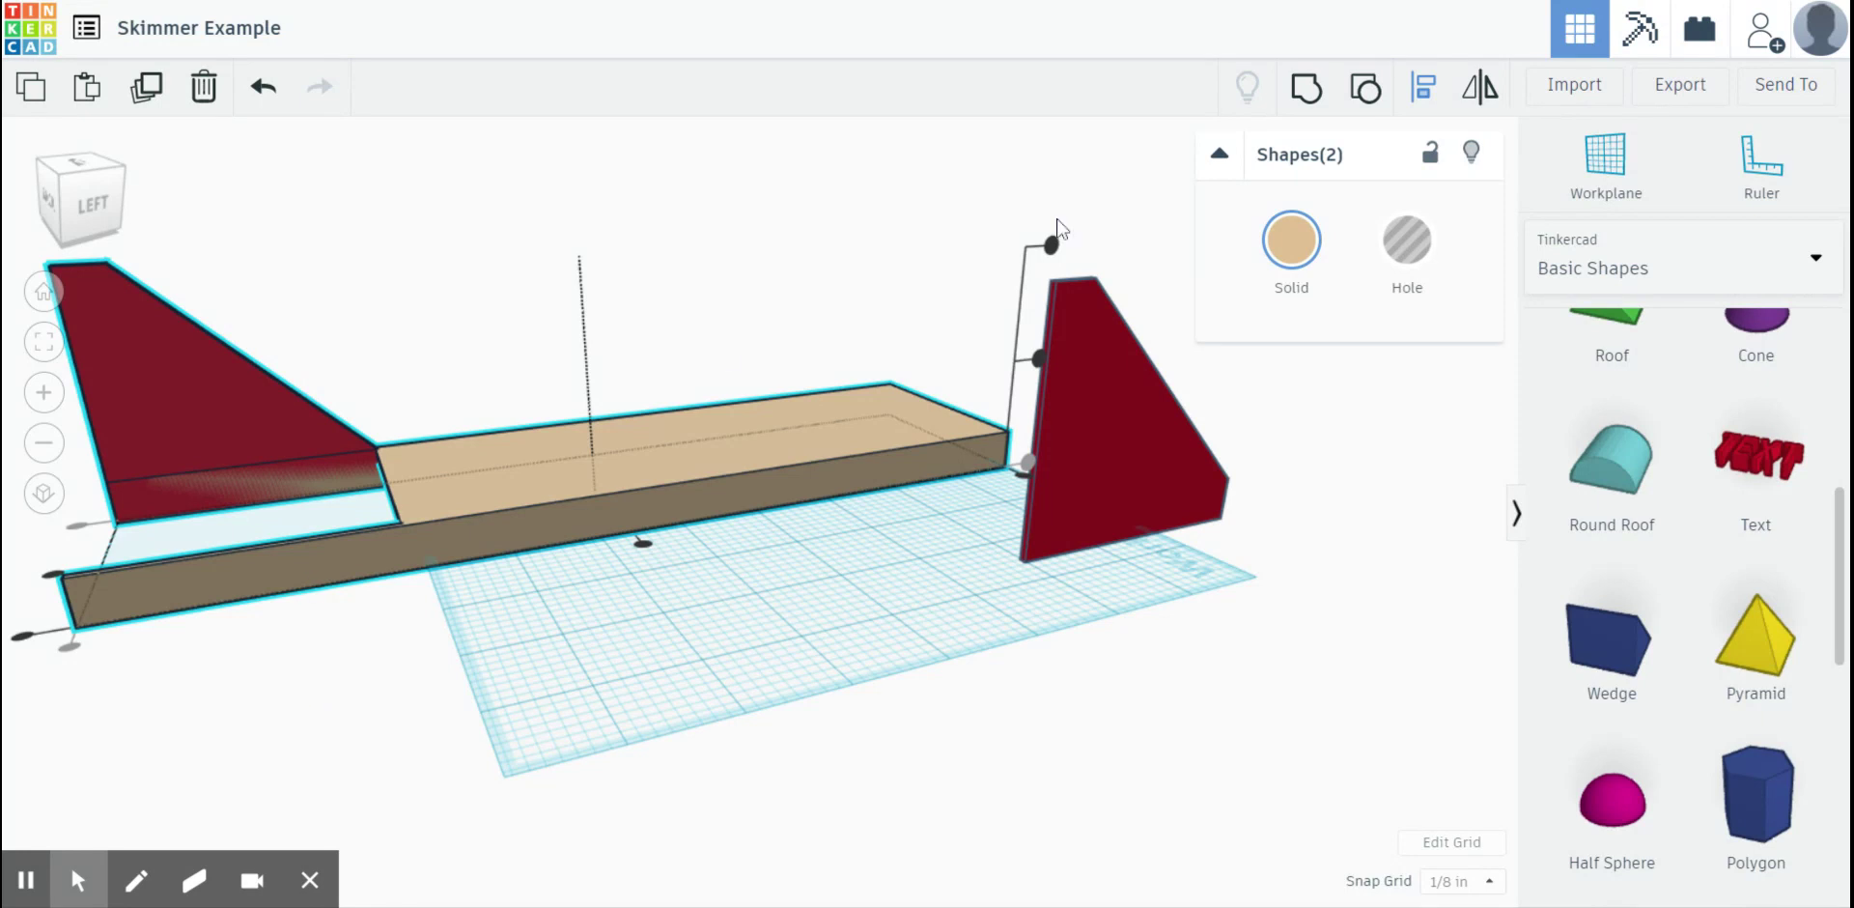
left_click(1307, 93)
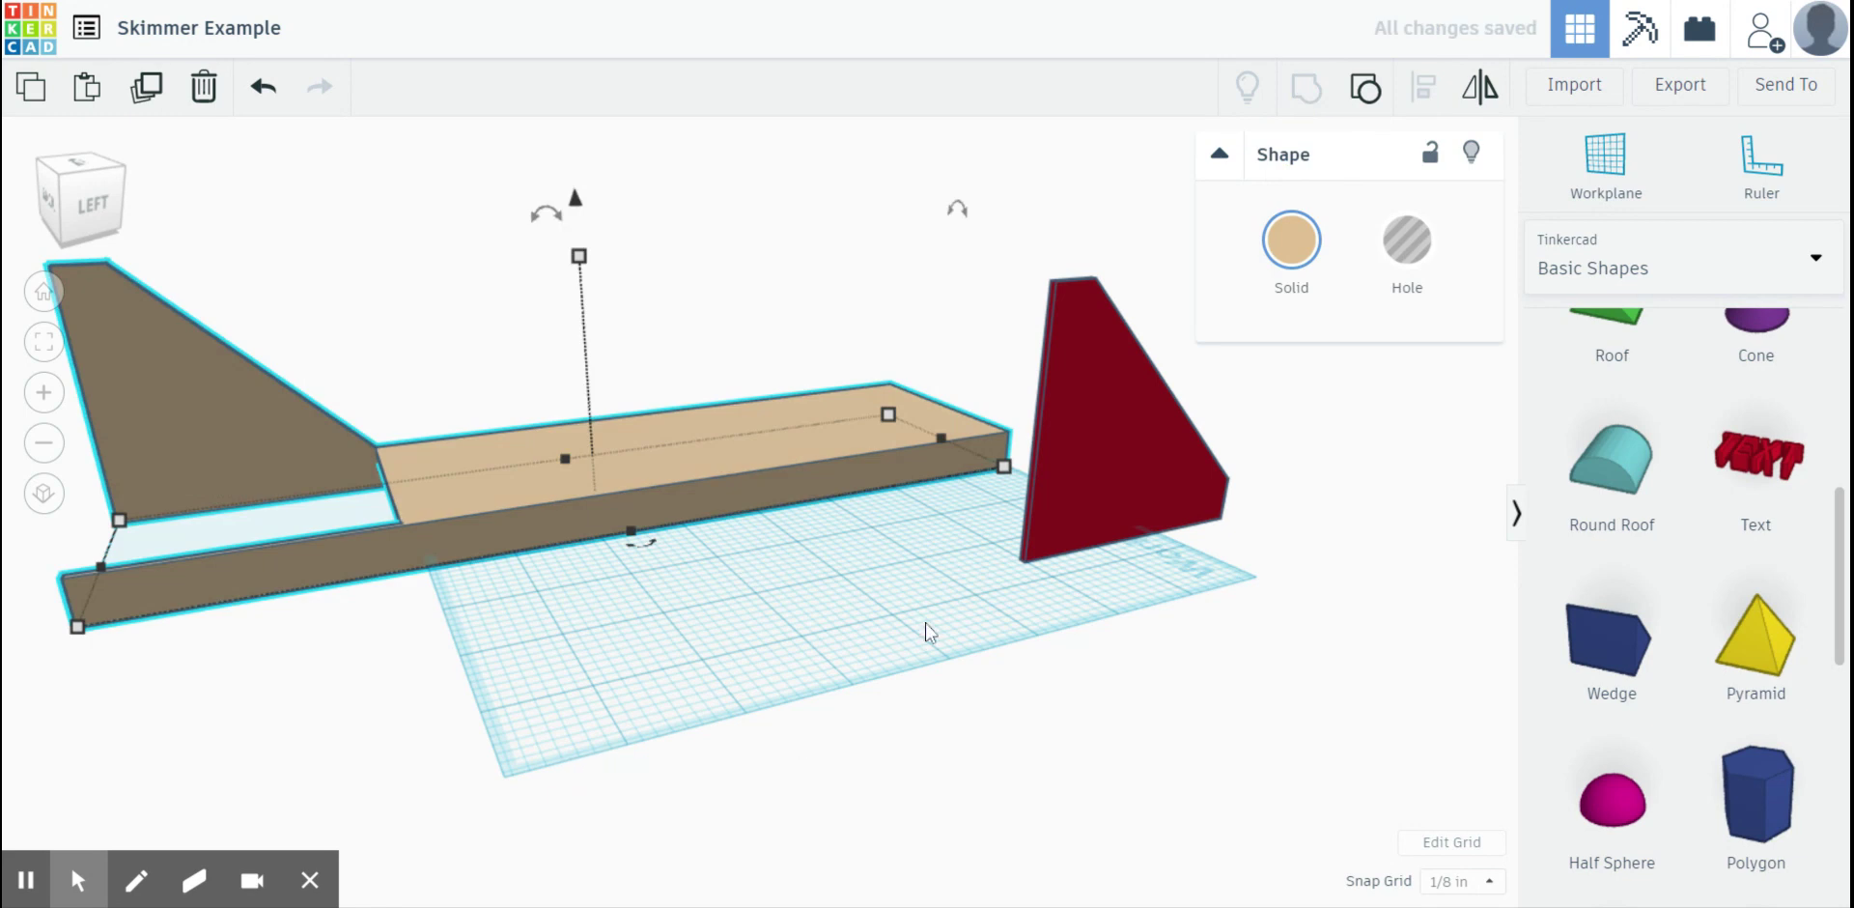
- Align the remaining red fin with the end of the grouped body and first fin
left_click(470, 317)
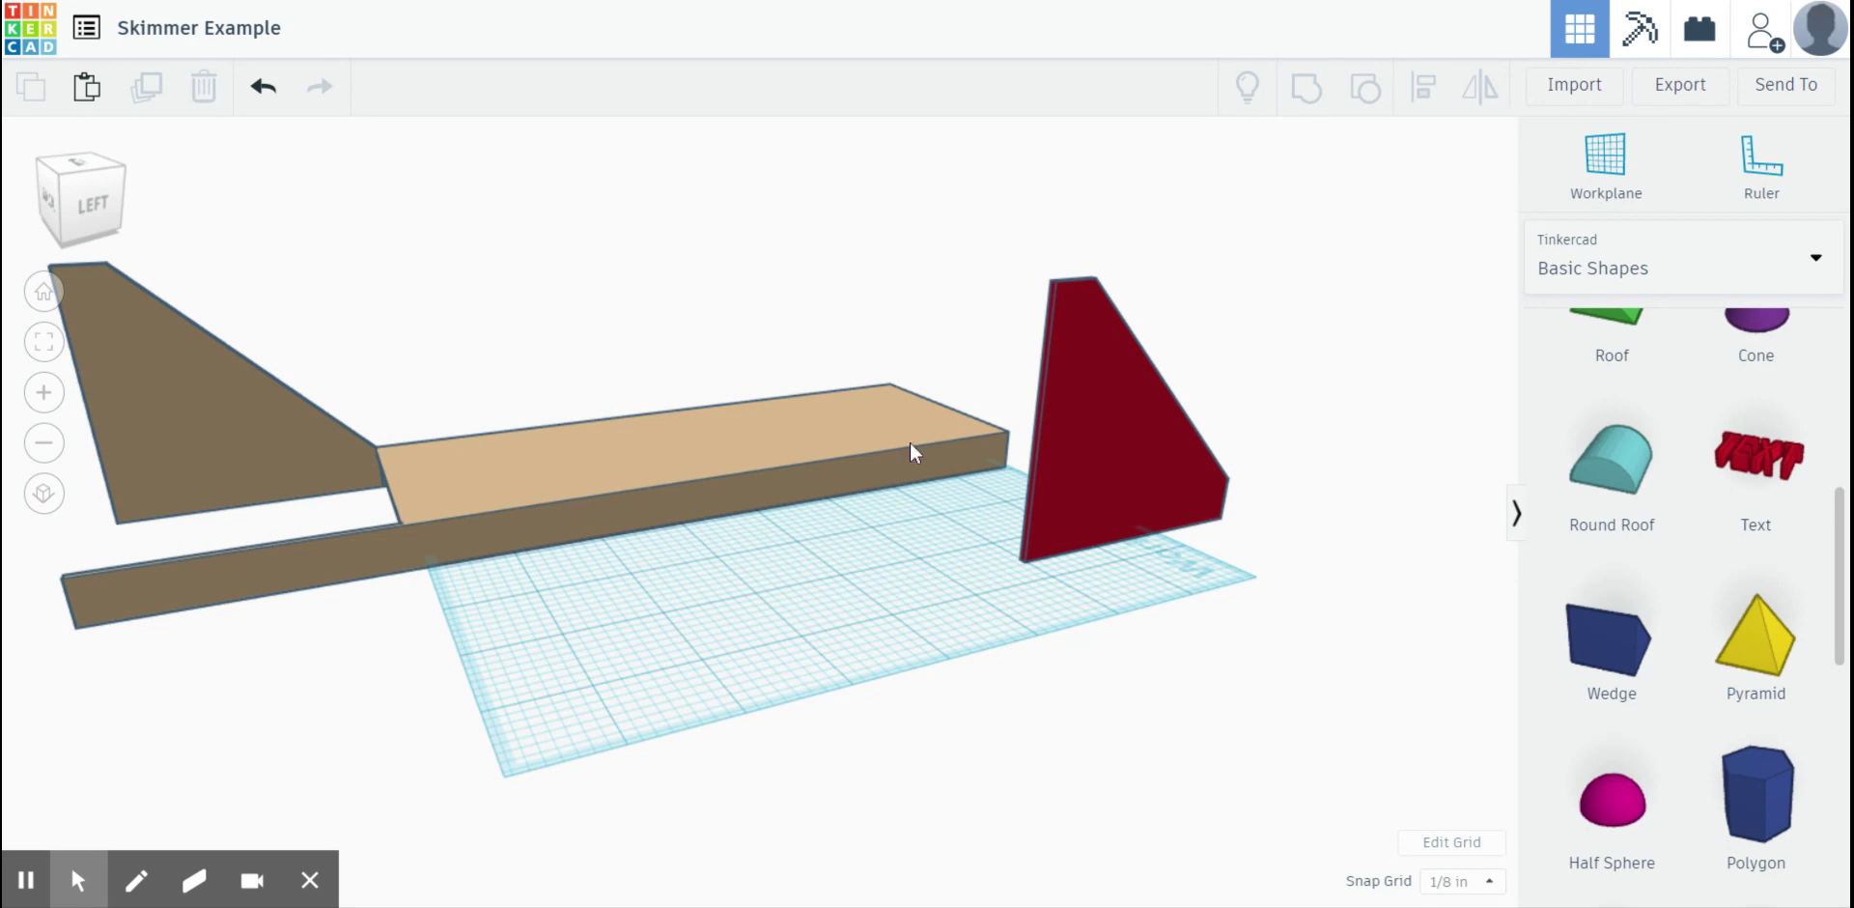
left_click(596, 468)
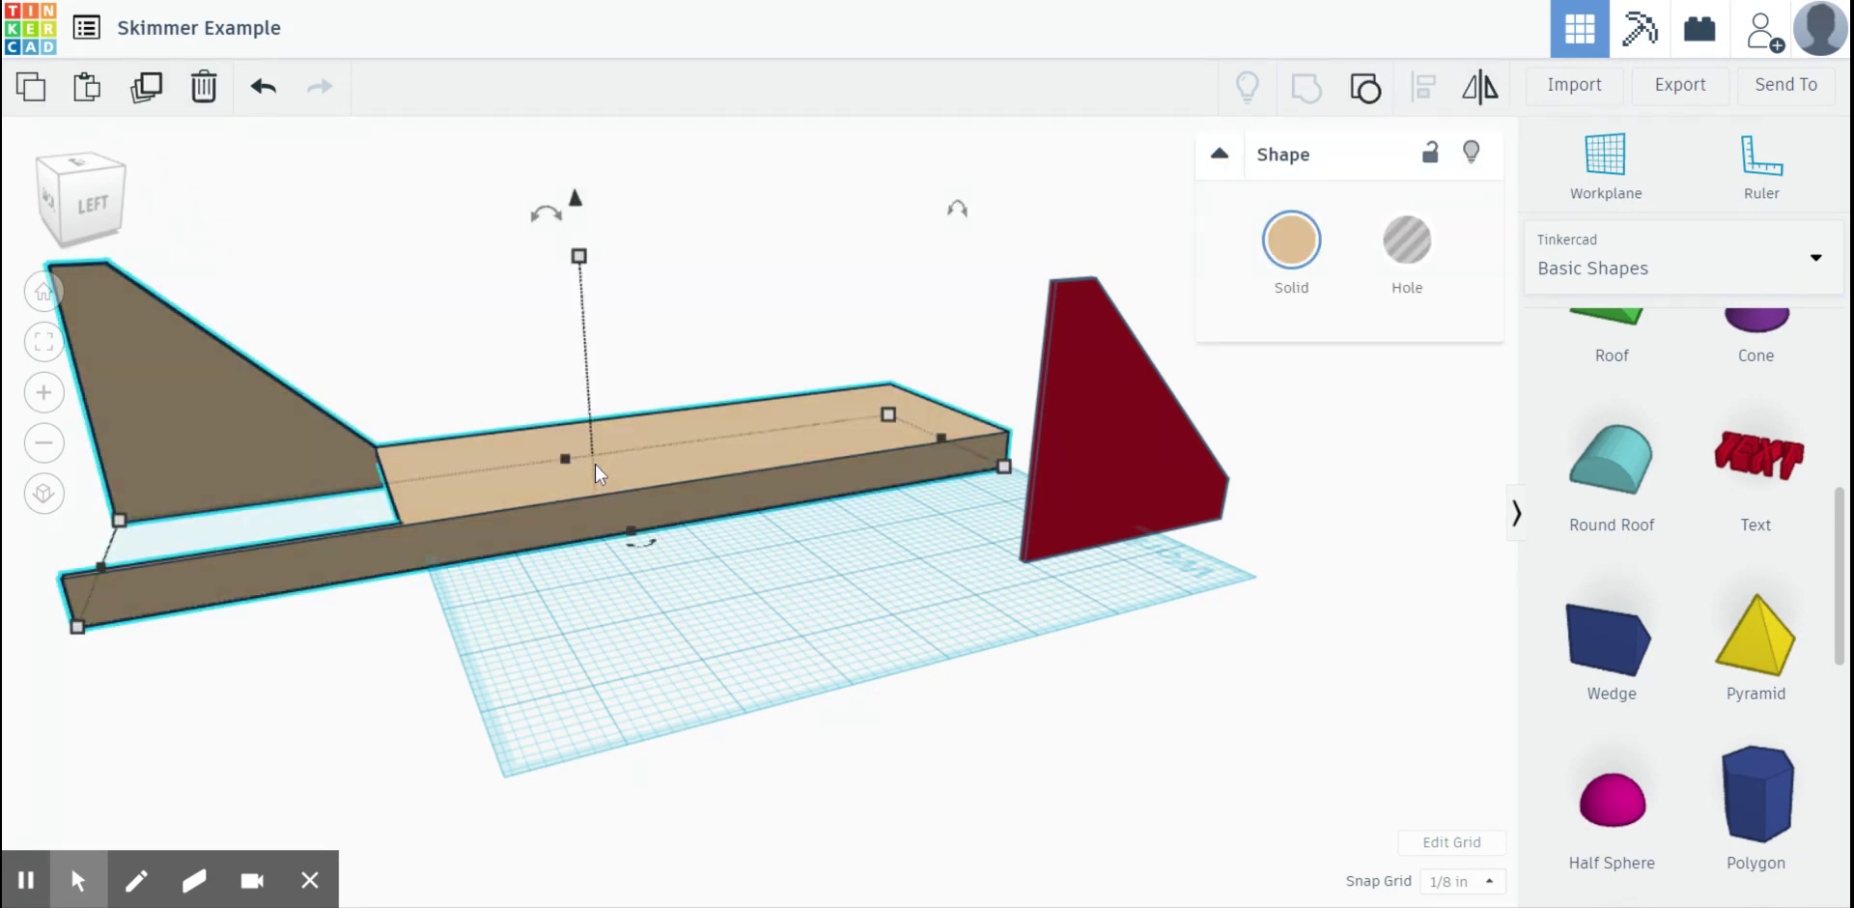
left_click(1062, 461, "shift")
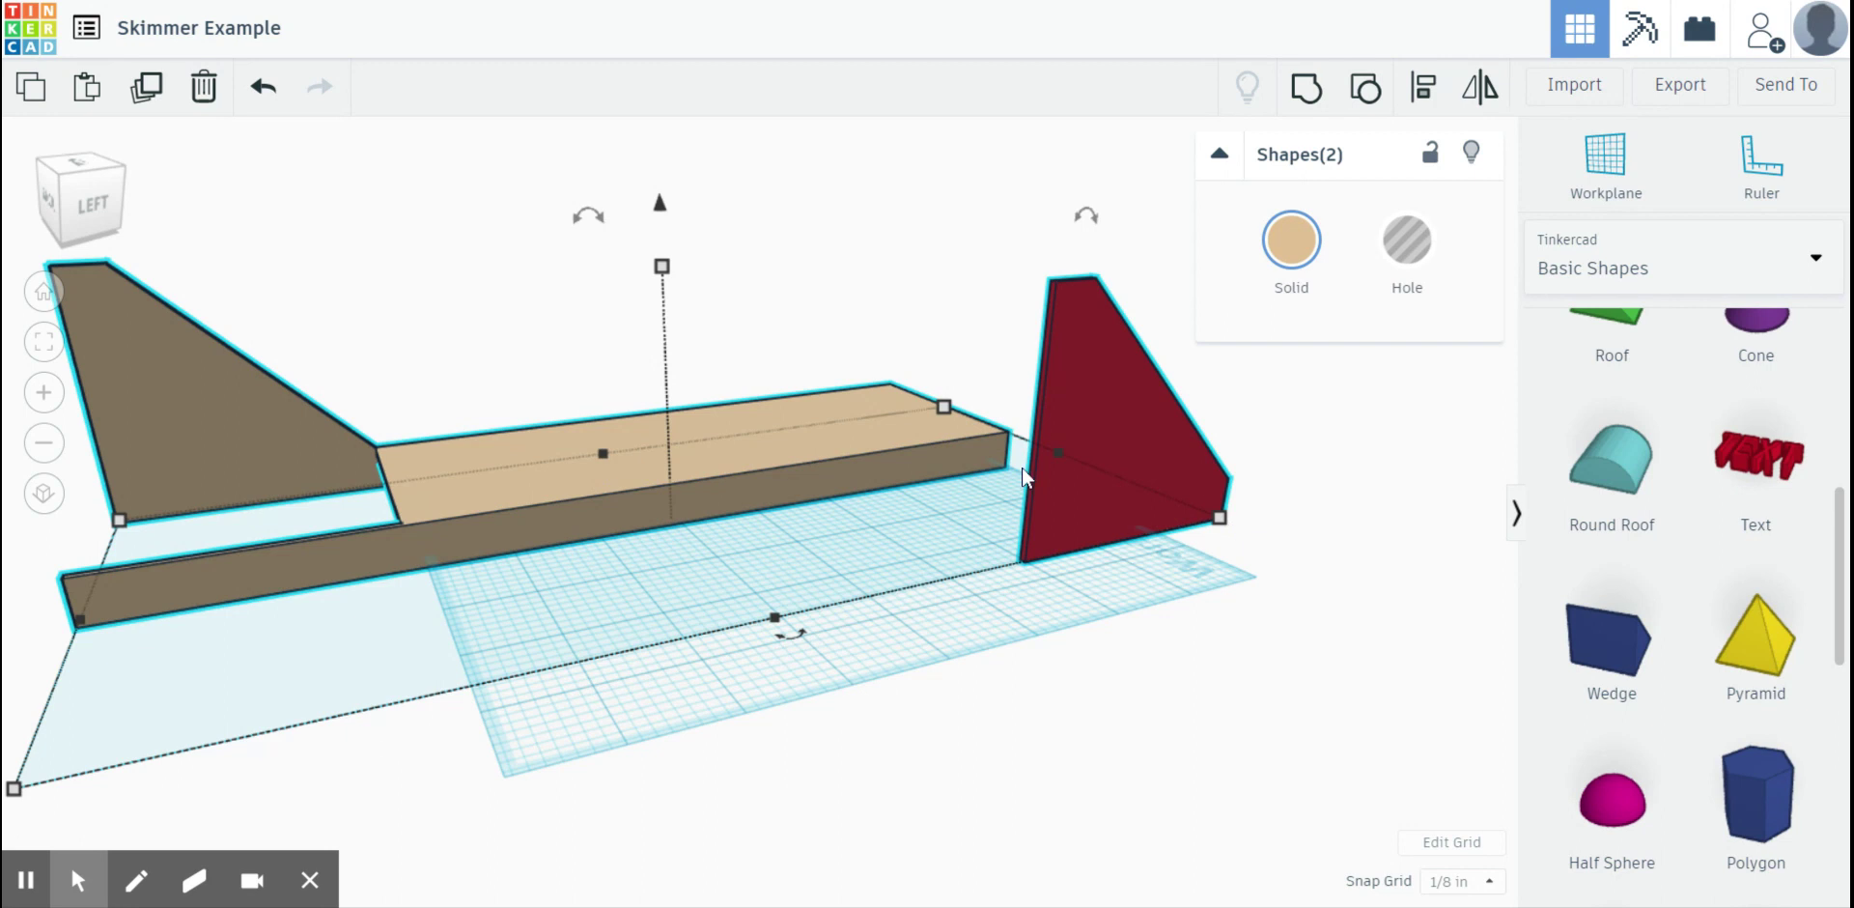
left_click(1419, 97)
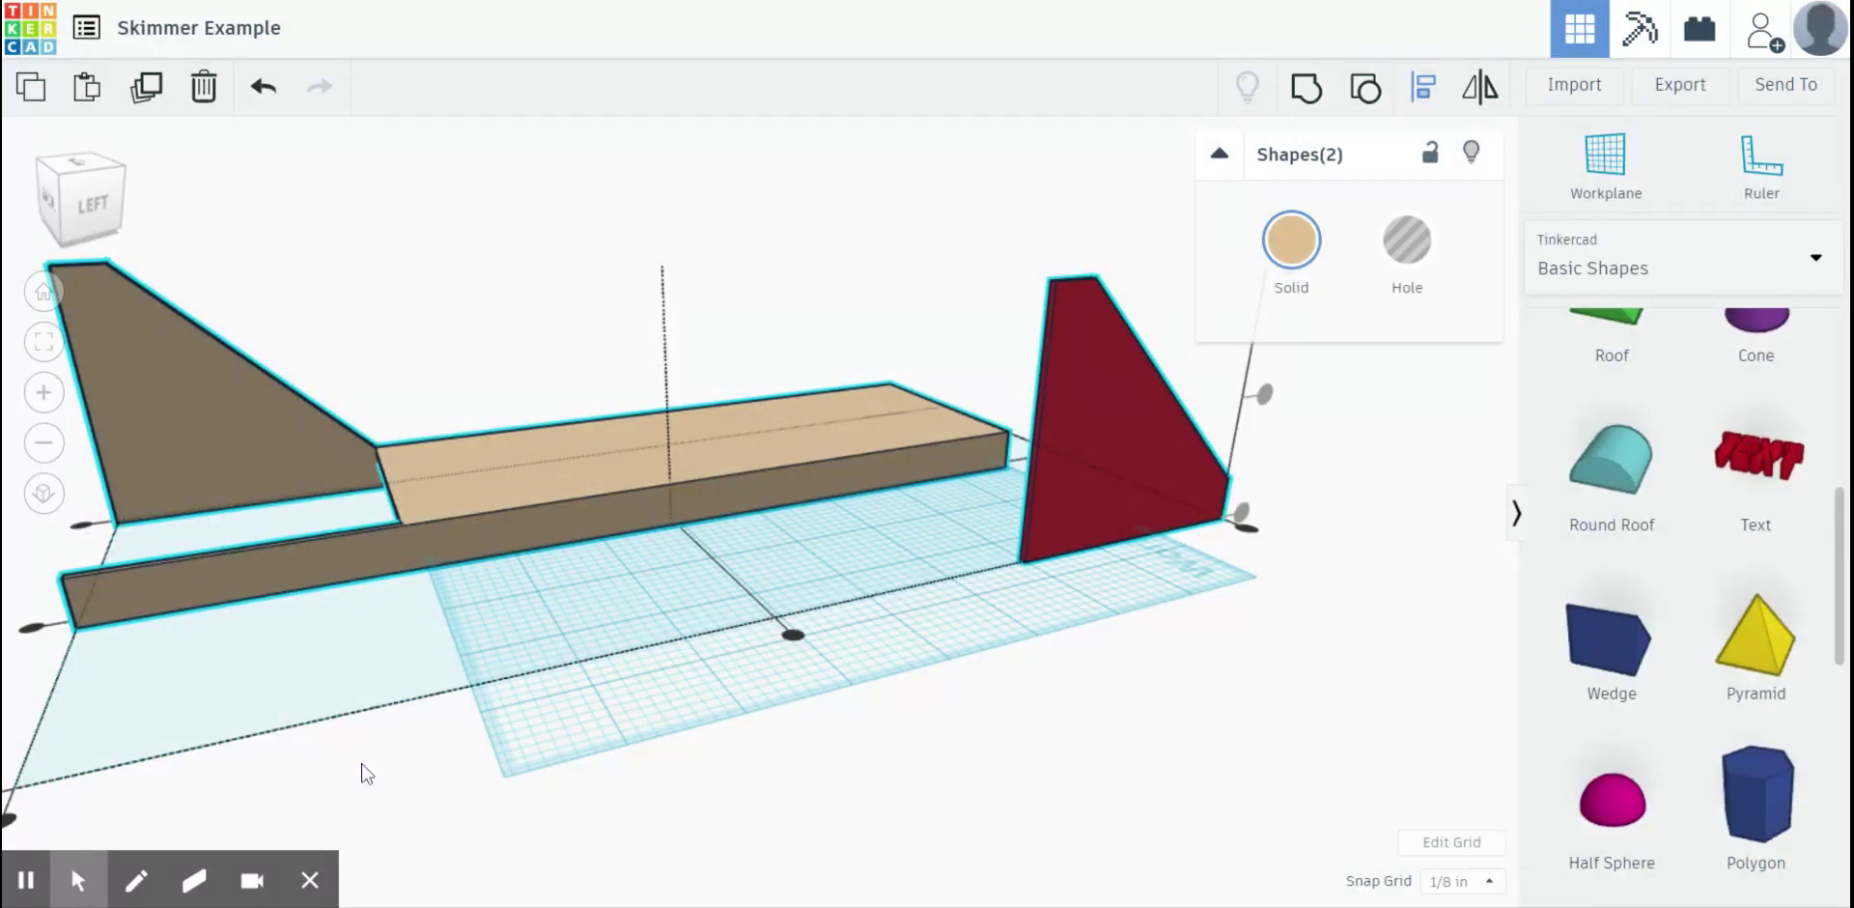
scroll(367, 764, "down", 5)
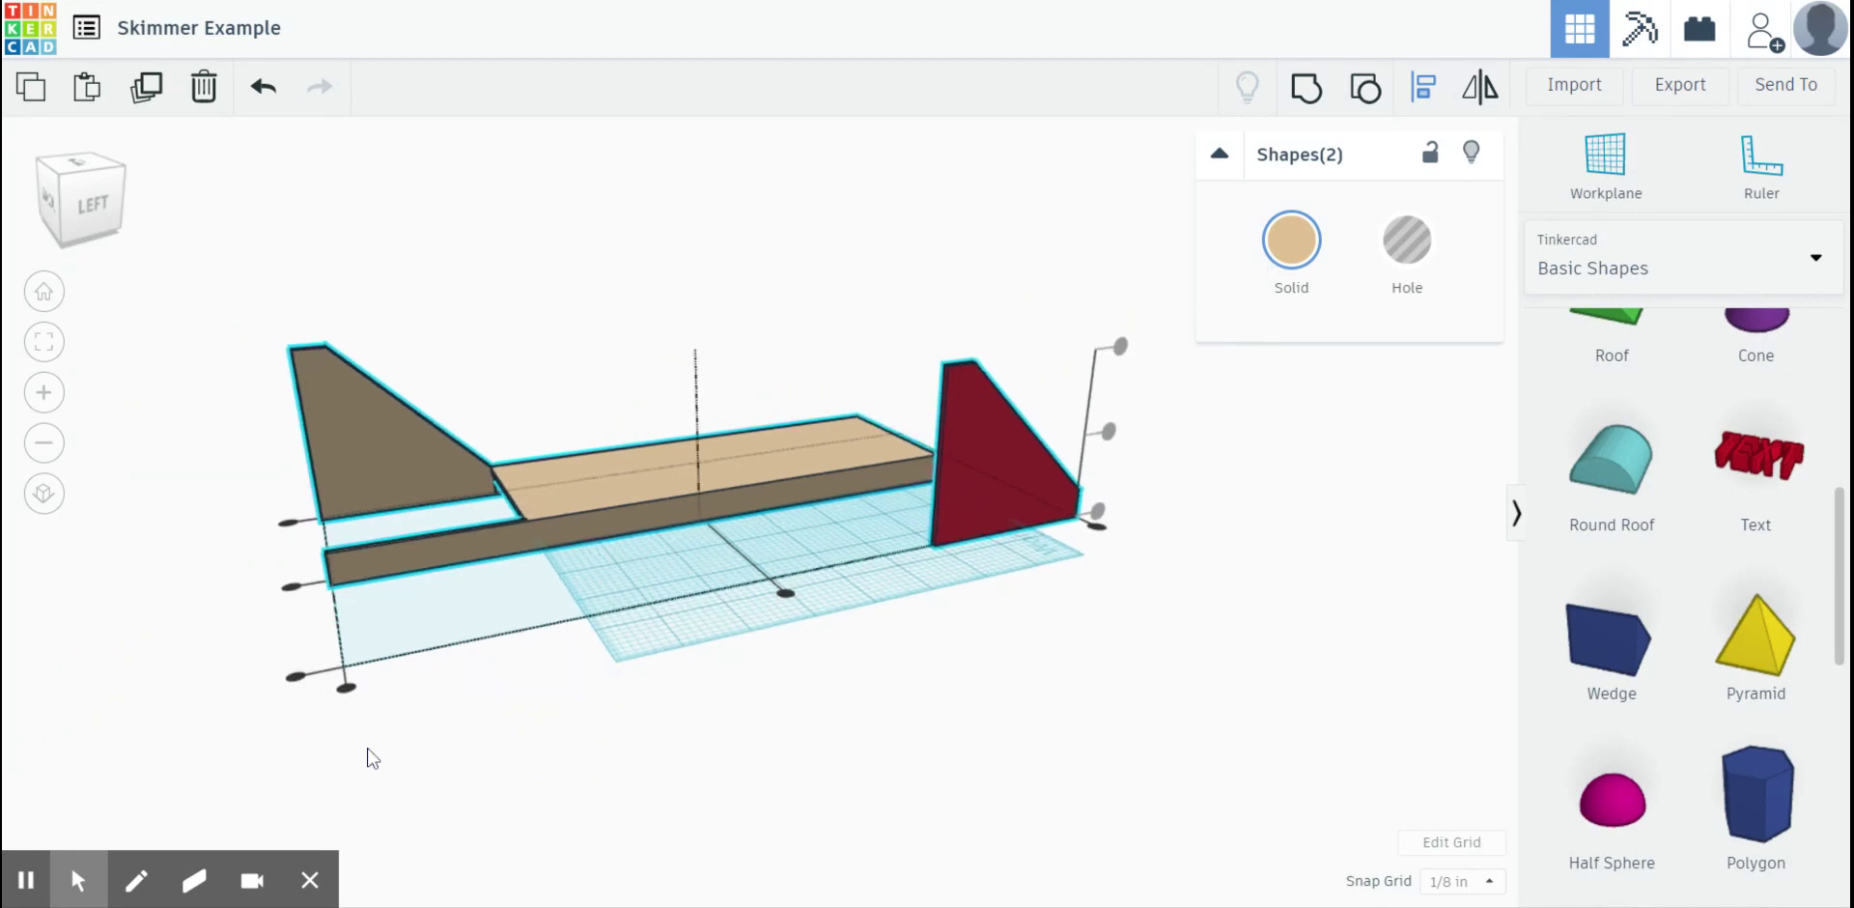
scroll(374, 757, "up", 1)
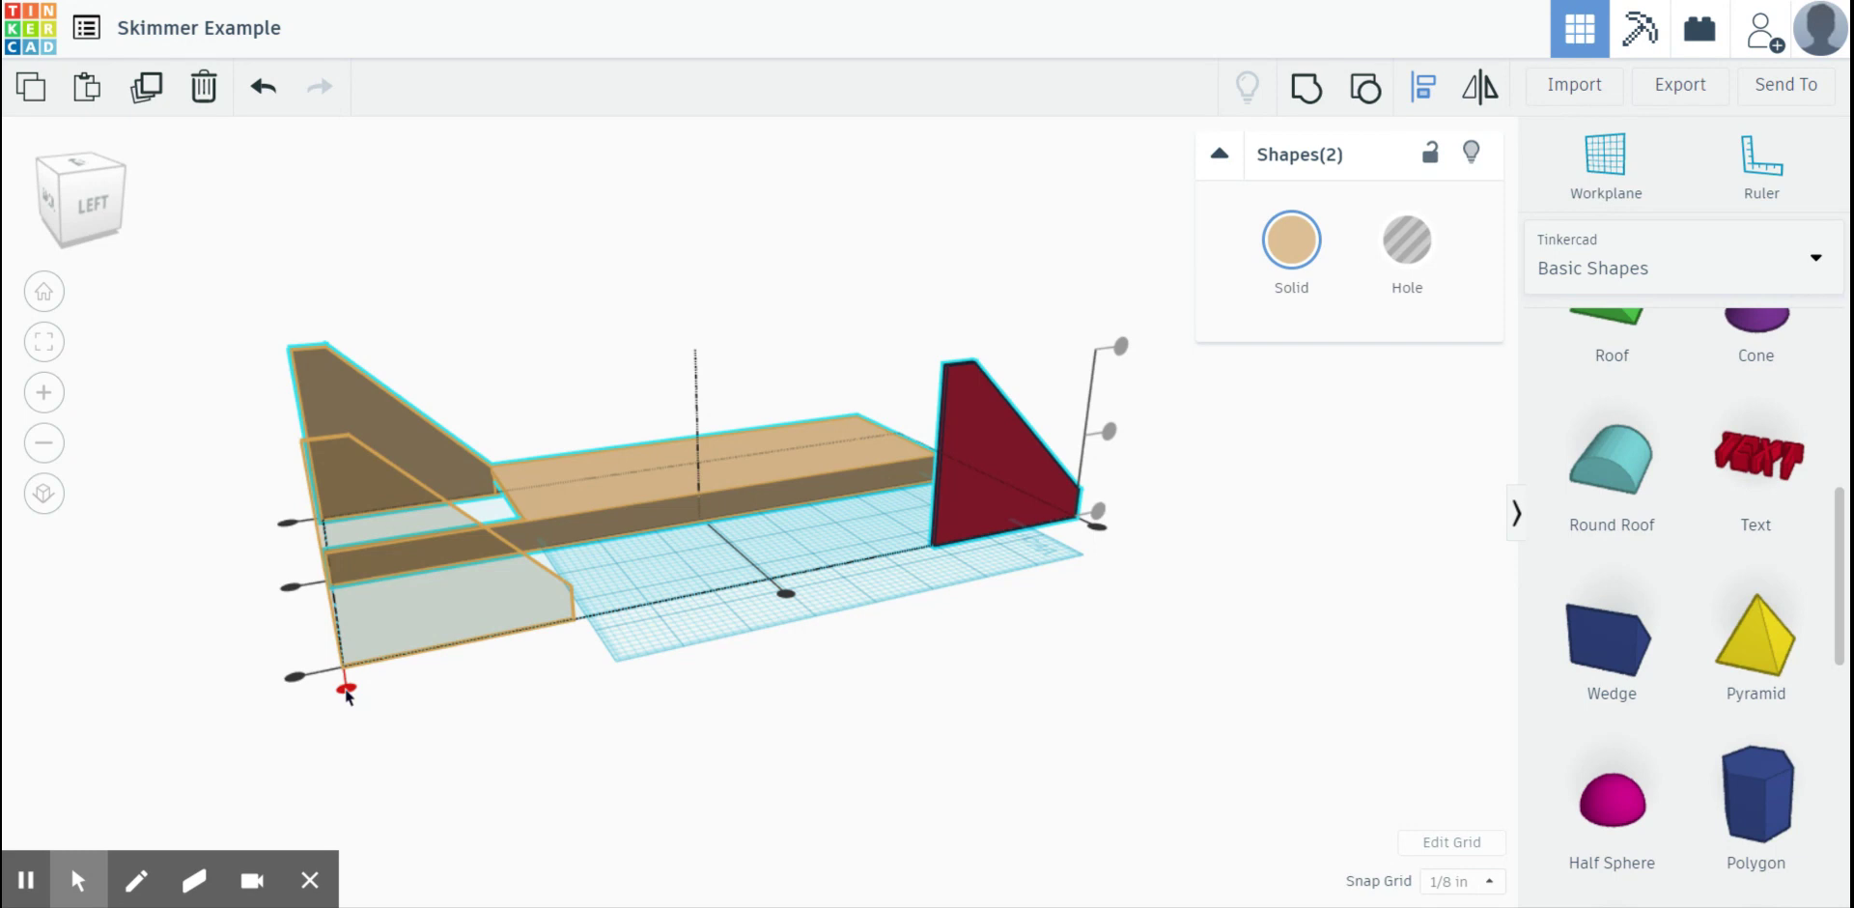
left_click(345, 690)
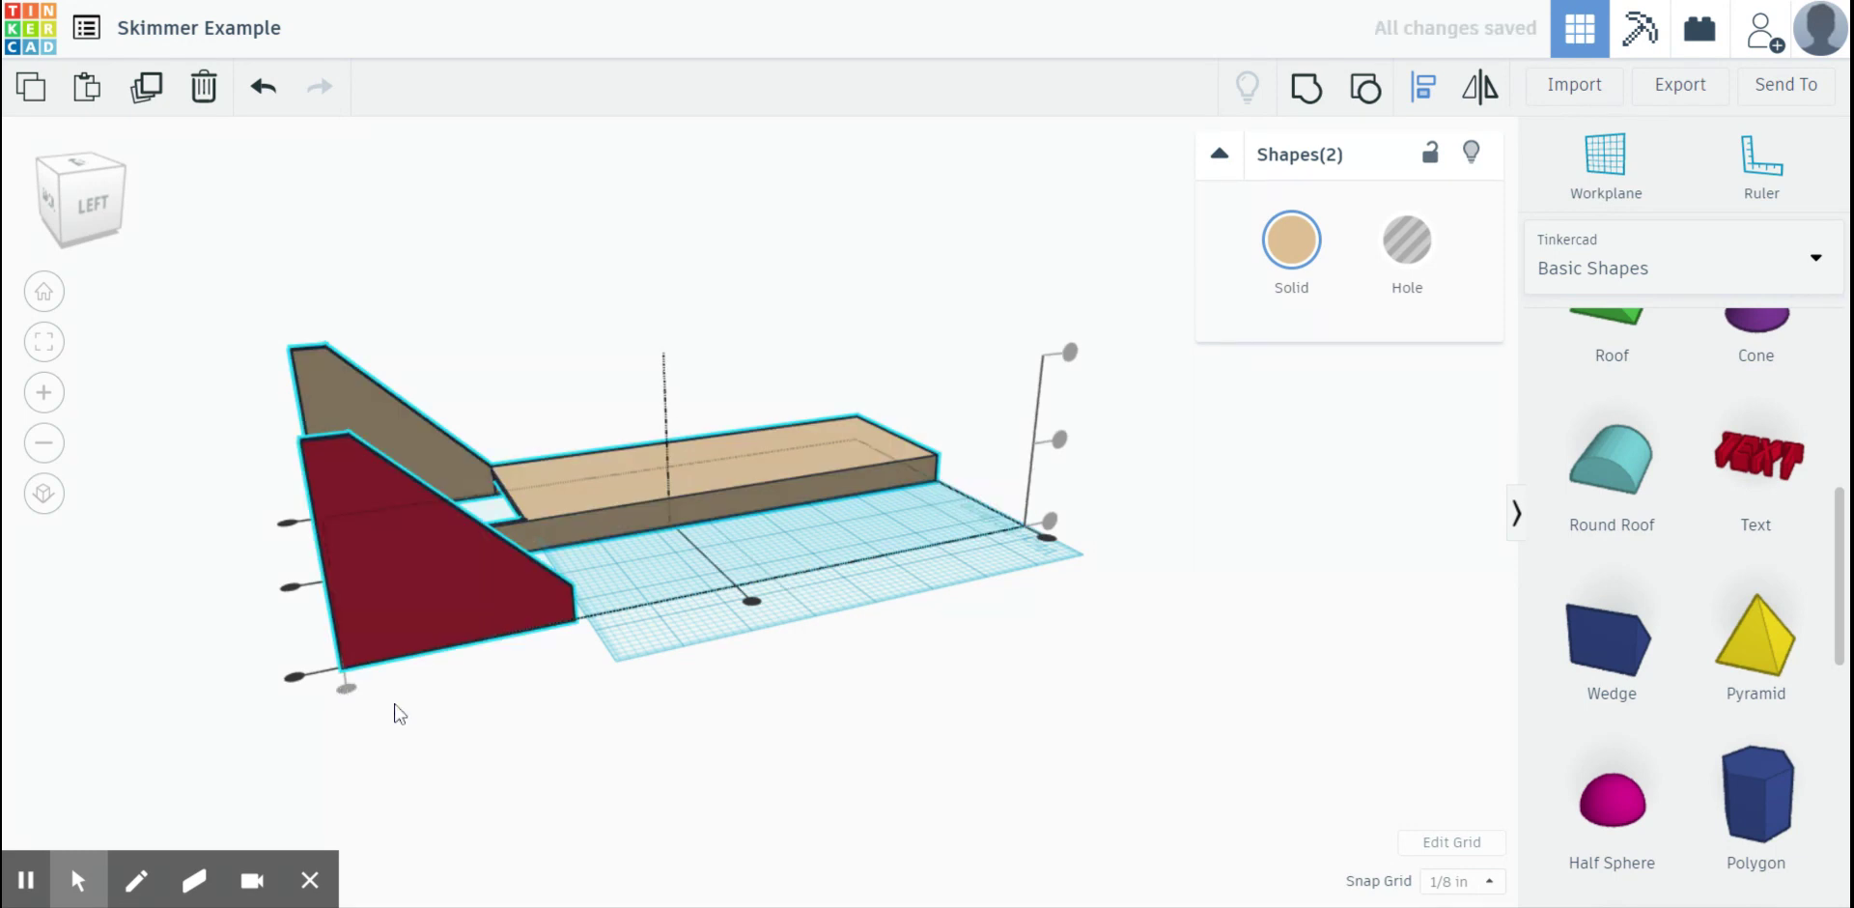
right_click_drag(406, 741, 502, 712)
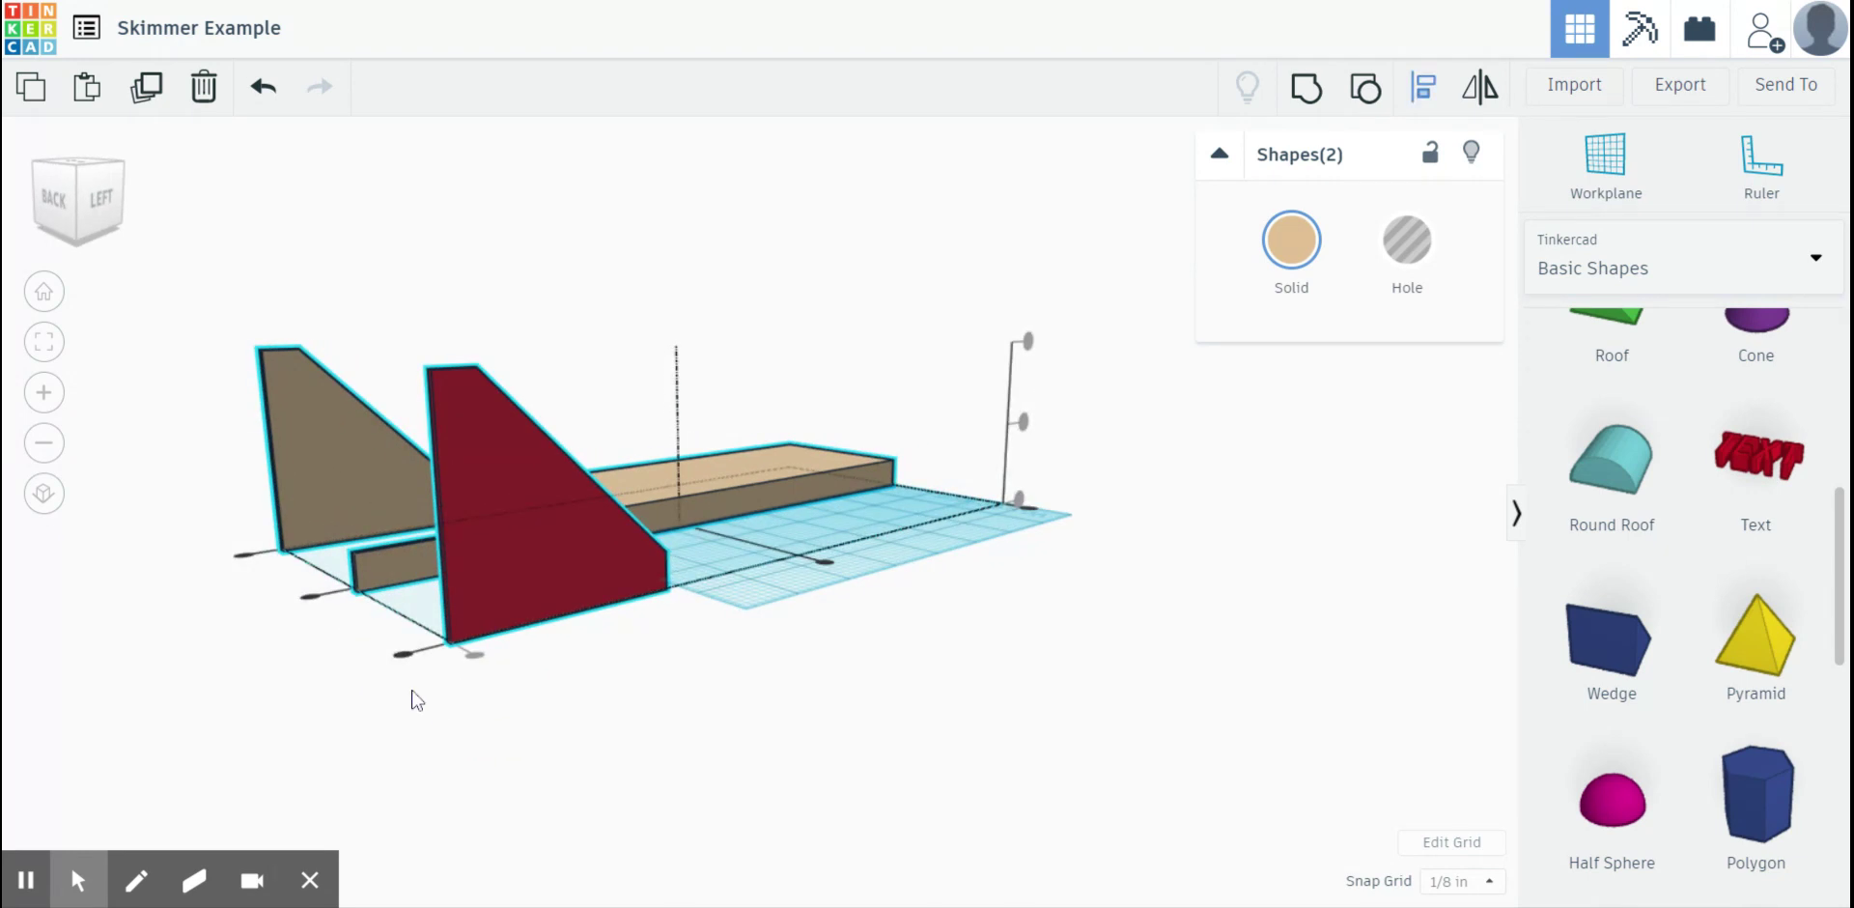
left_click(315, 595)
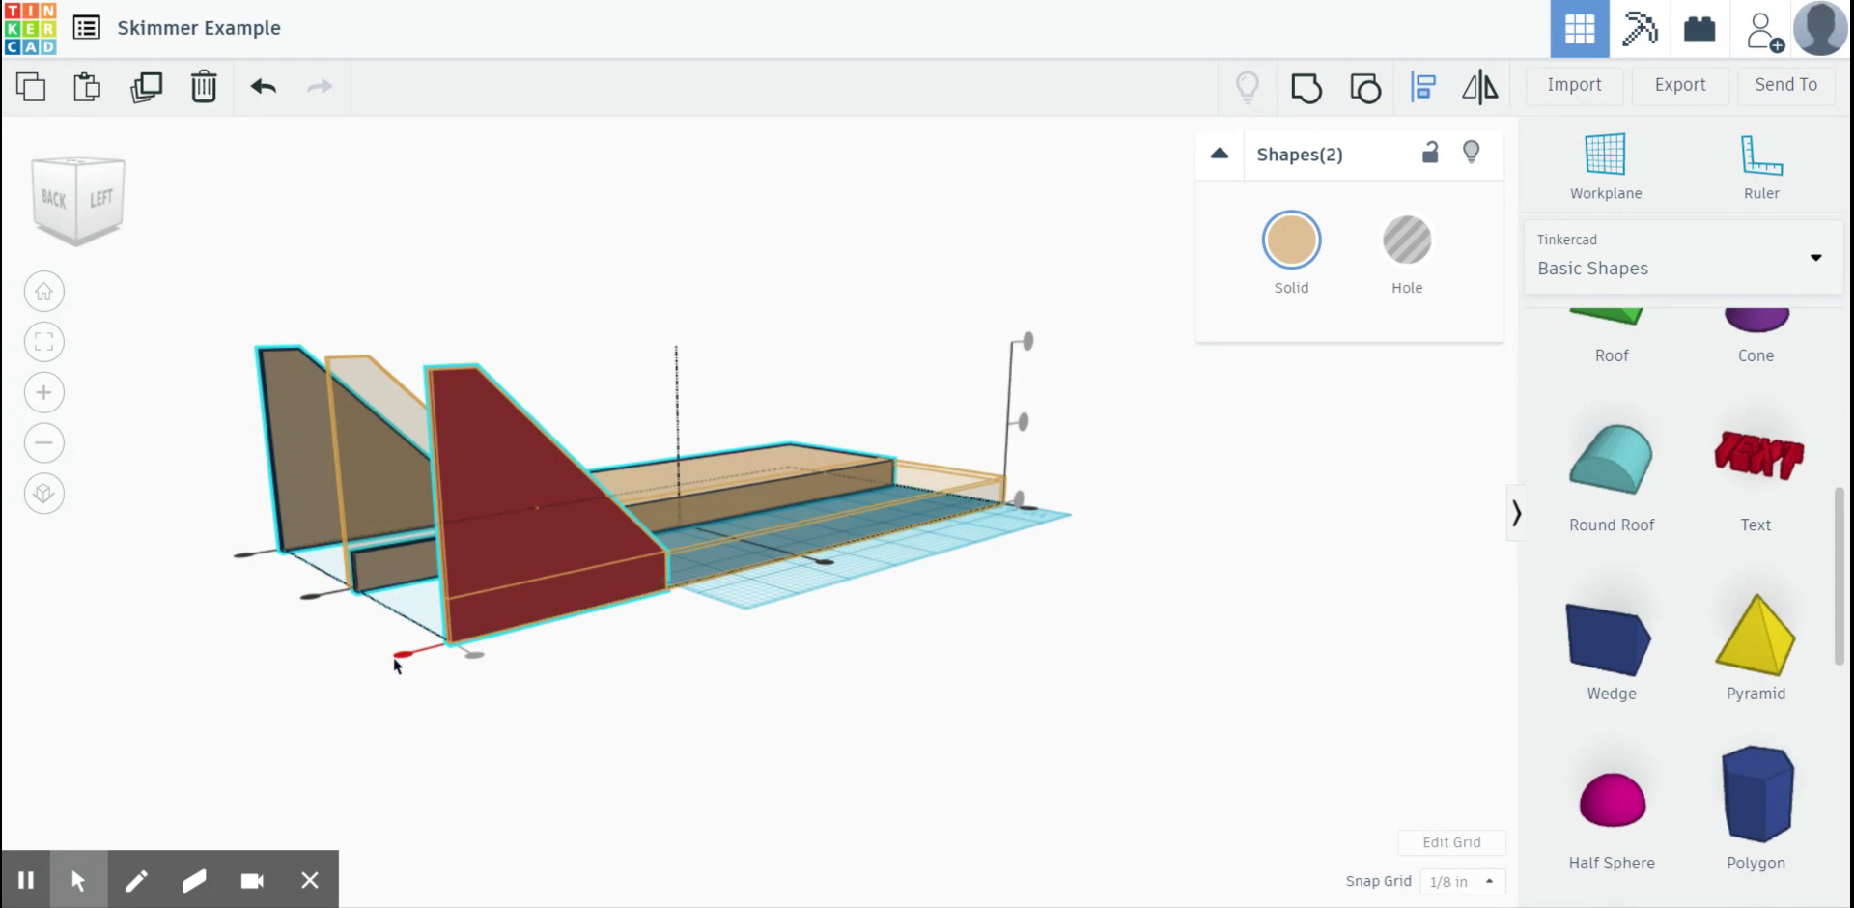
left_click(403, 658)
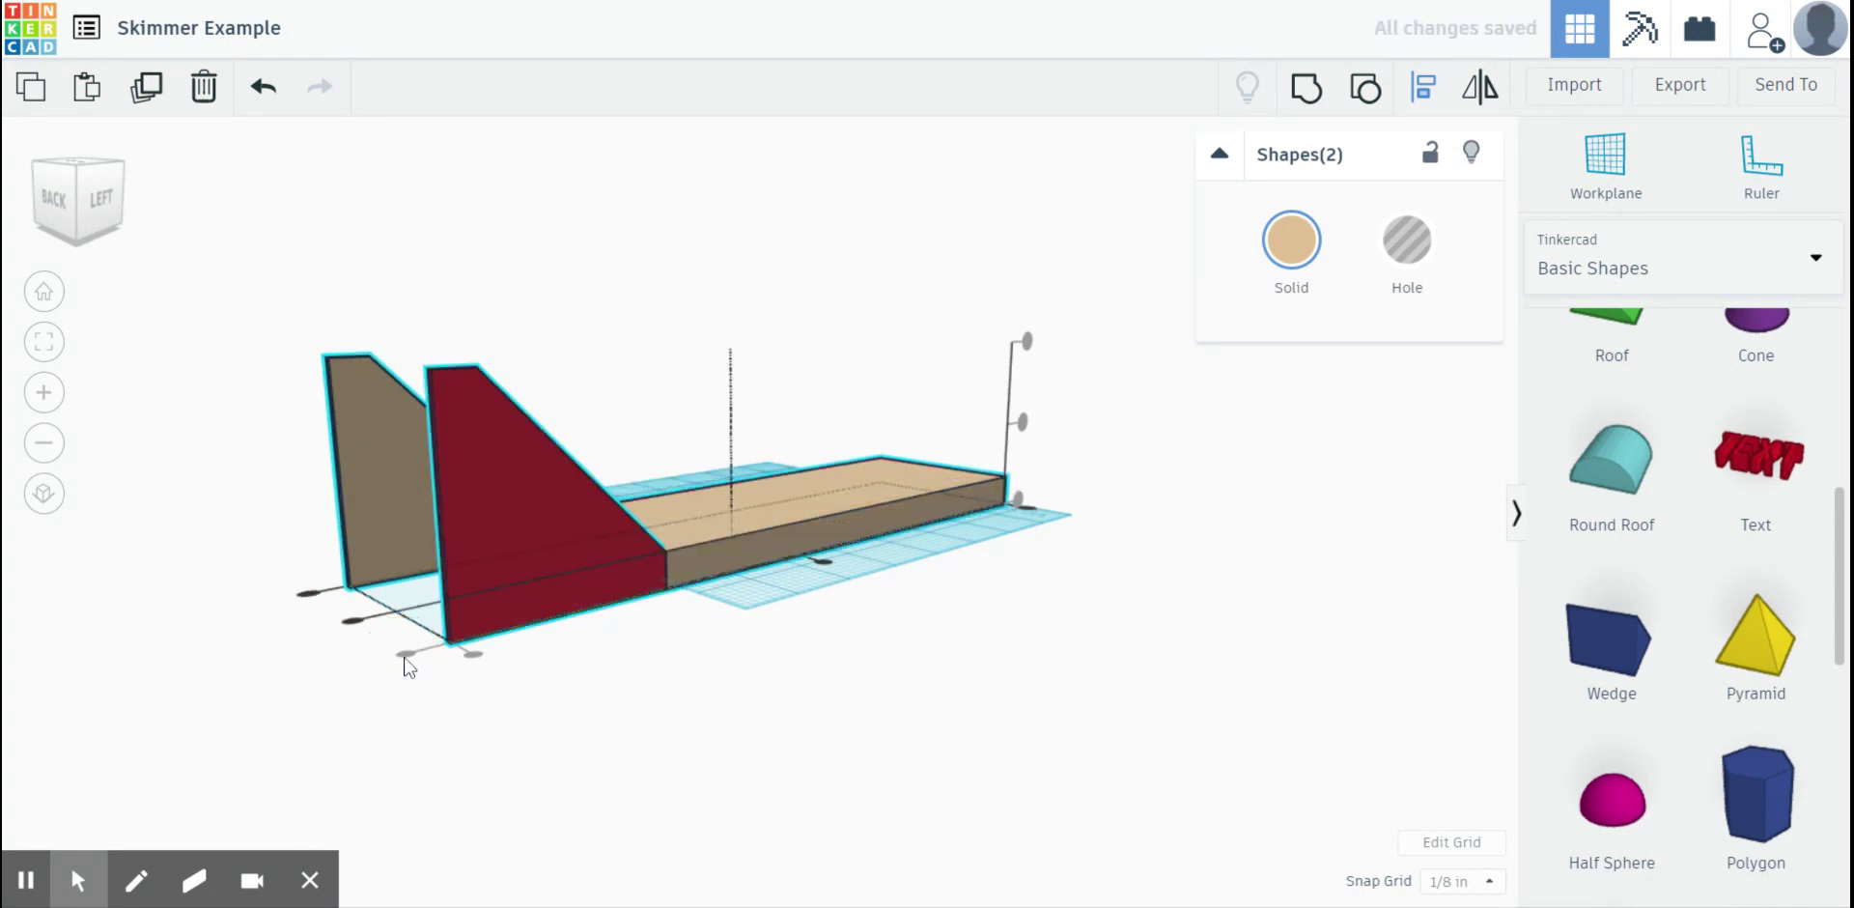
right_click_drag(757, 708, 441, 723)
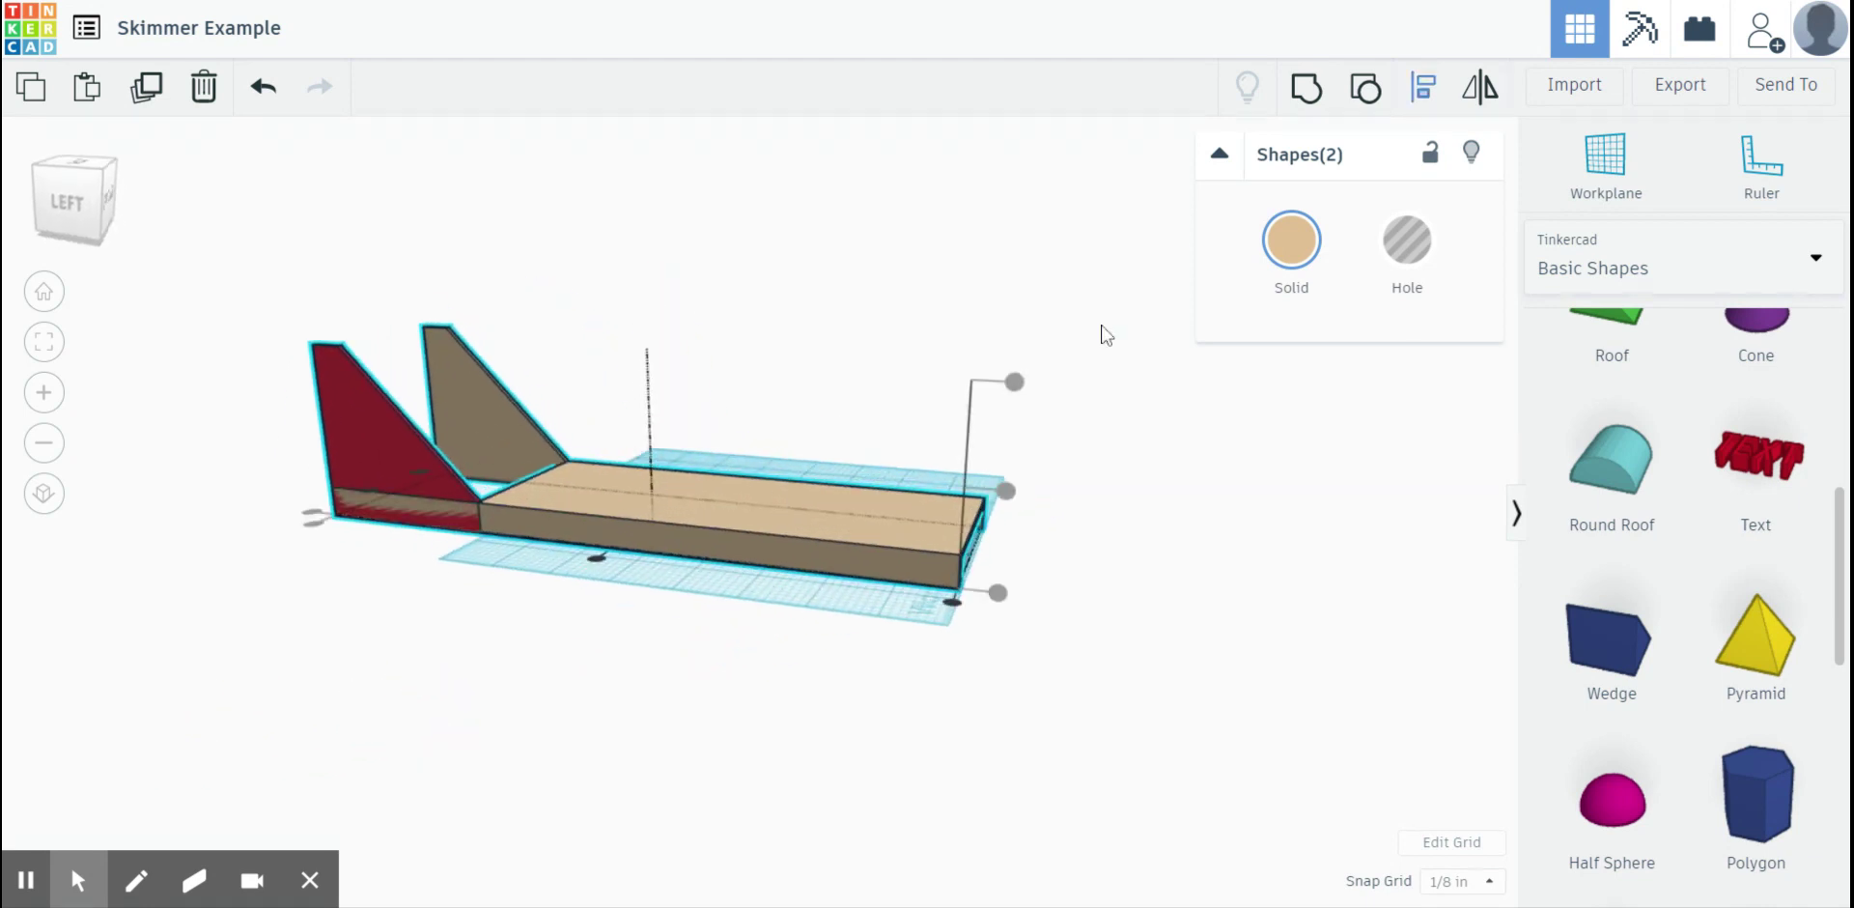
- Group the body and both fins into one tan solid
left_click(1307, 101)
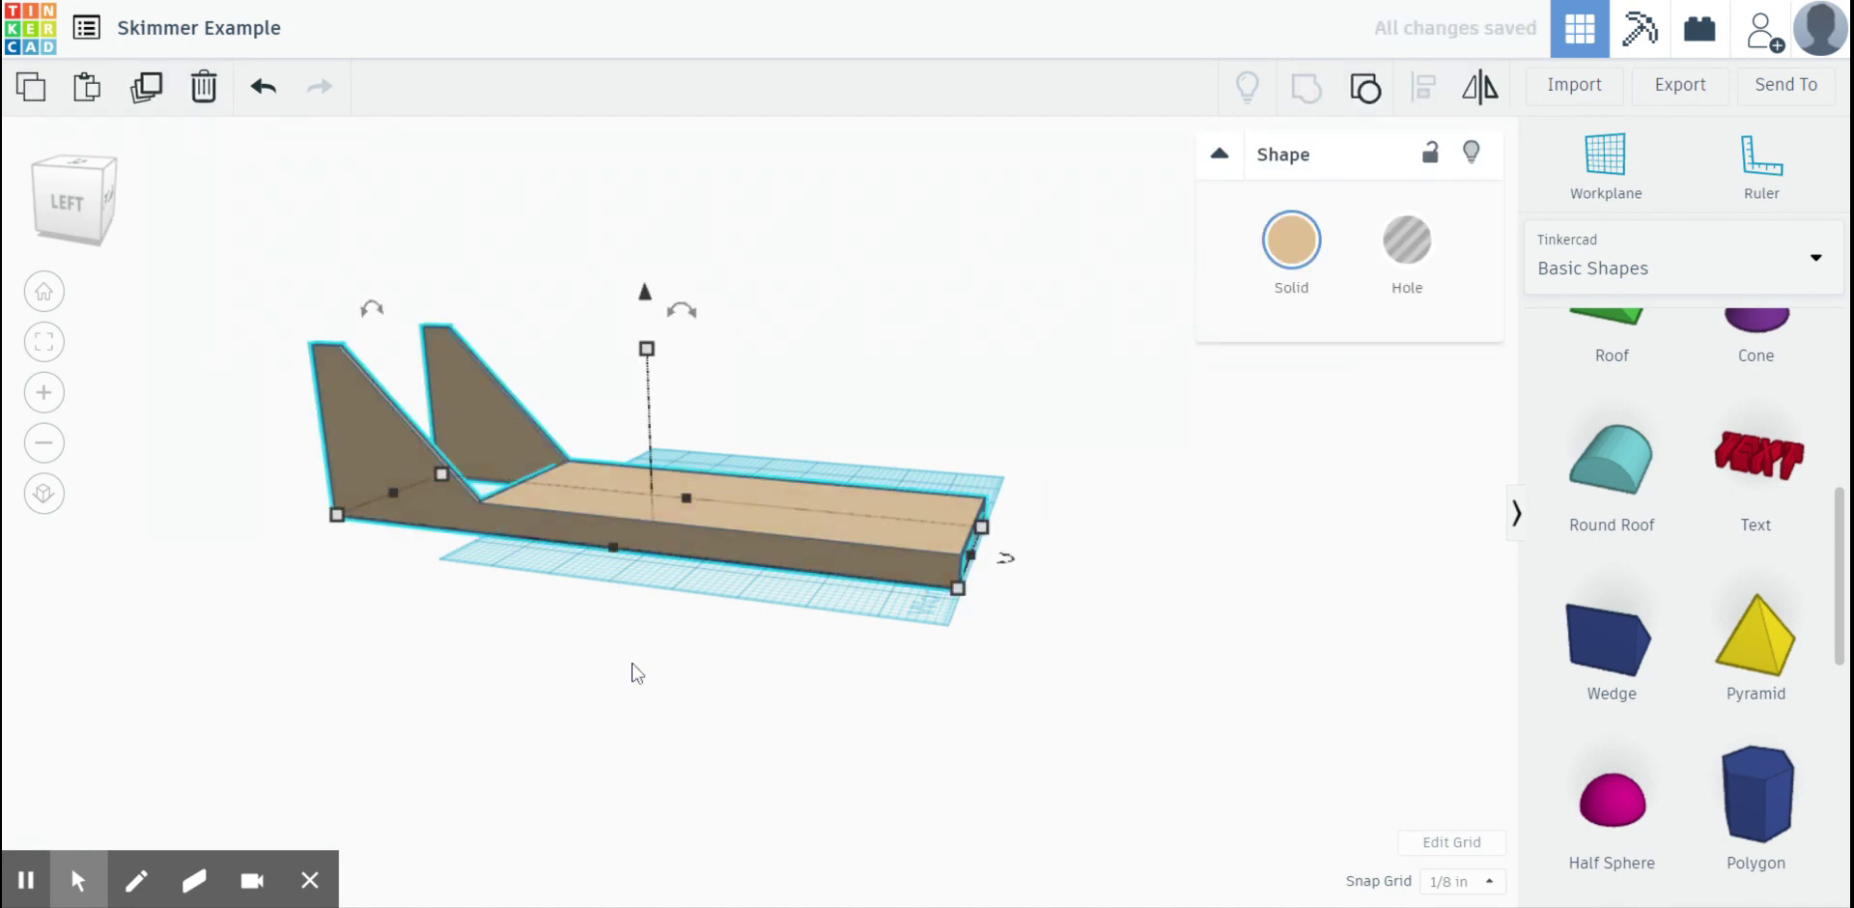
right_click_drag(807, 654, 633, 654)
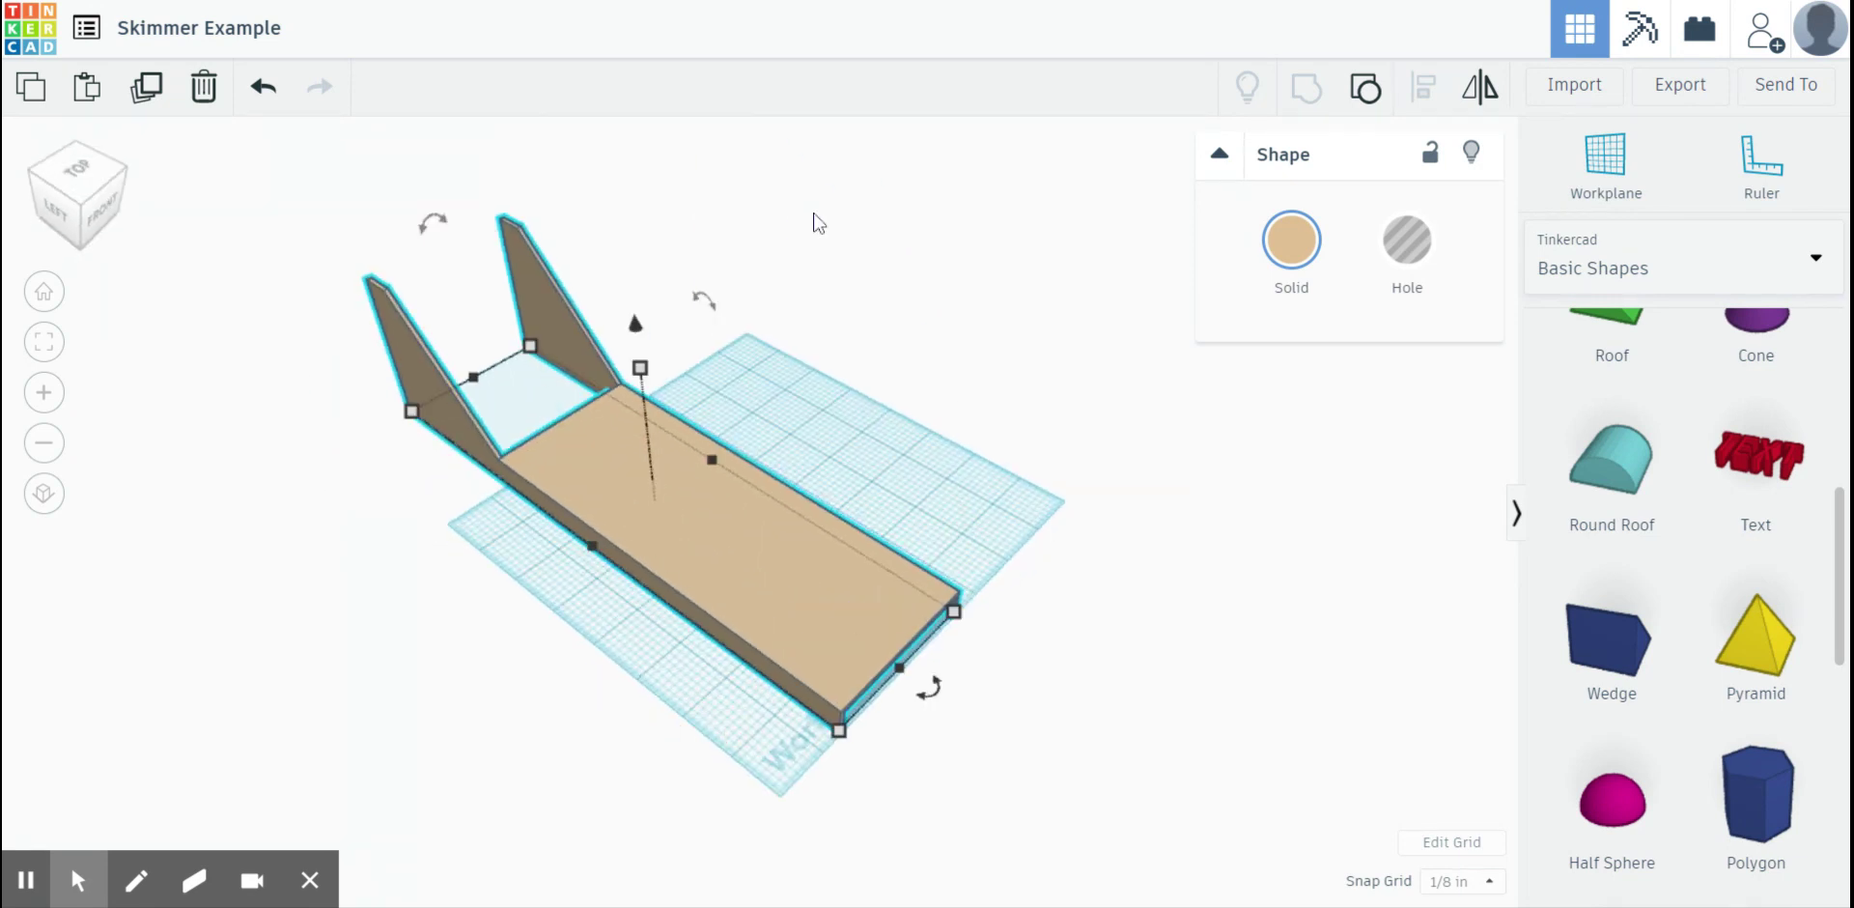
left_click(817, 222)
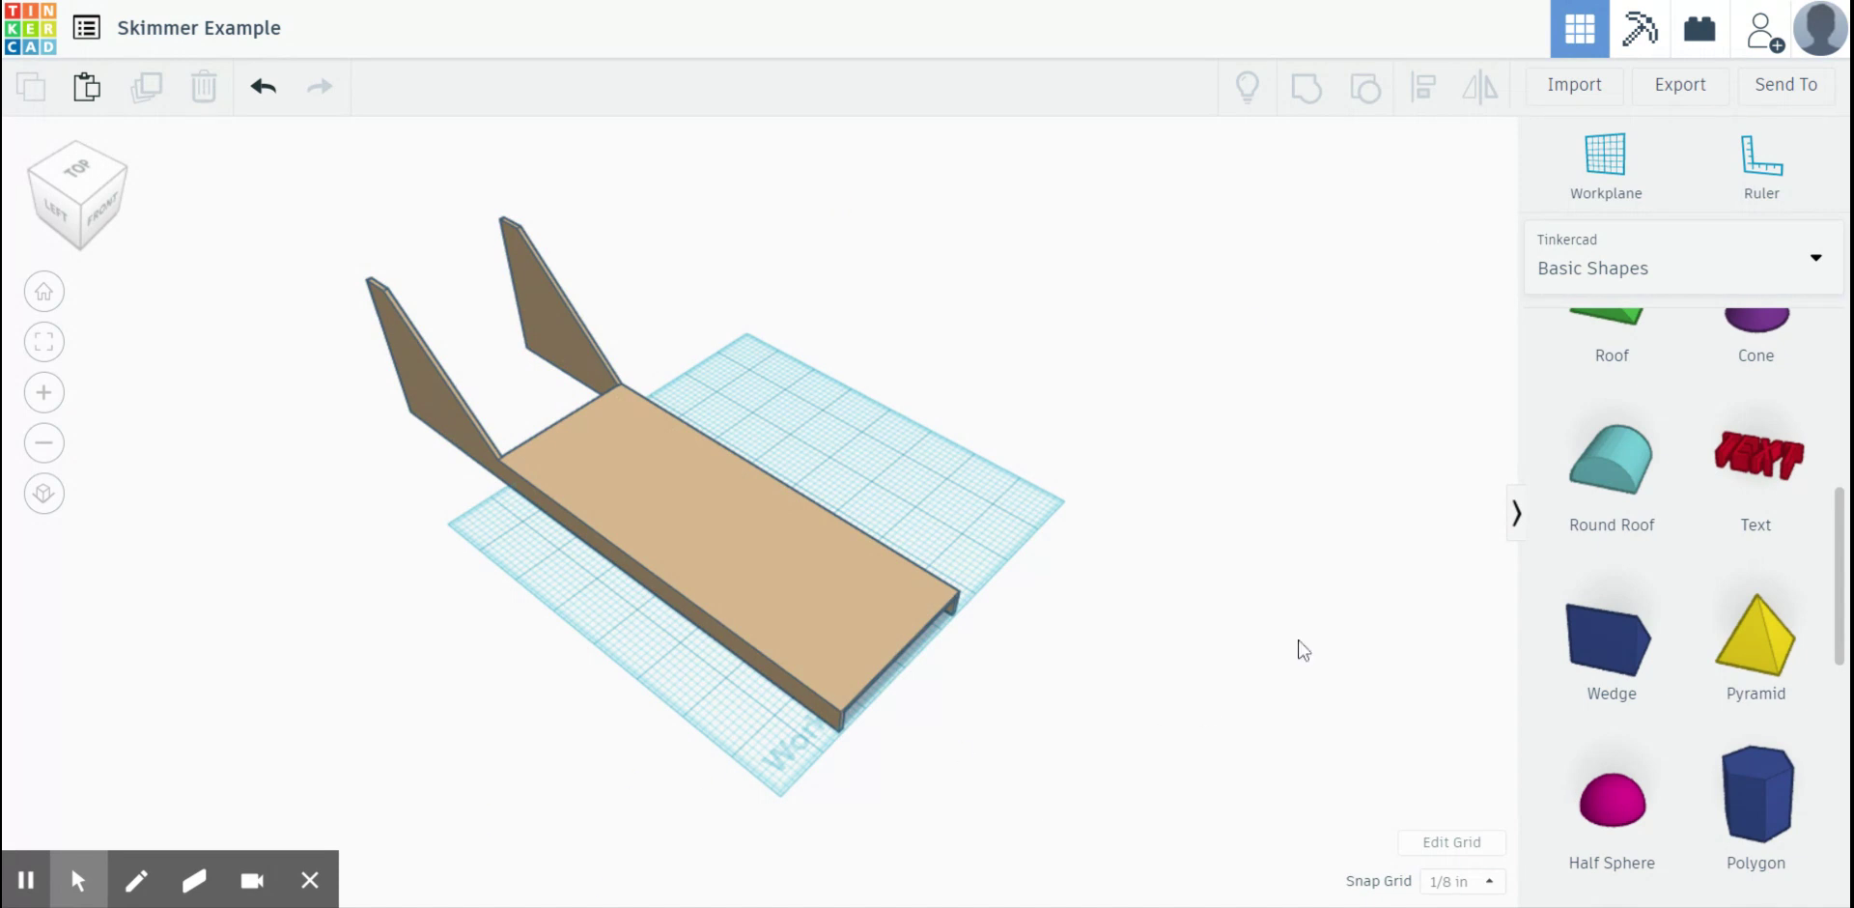
- Place a new red box from Basic Shapes on the workplane beside the body
scroll(1632, 594, "up", 5)
scroll(1632, 594, "up", 2)
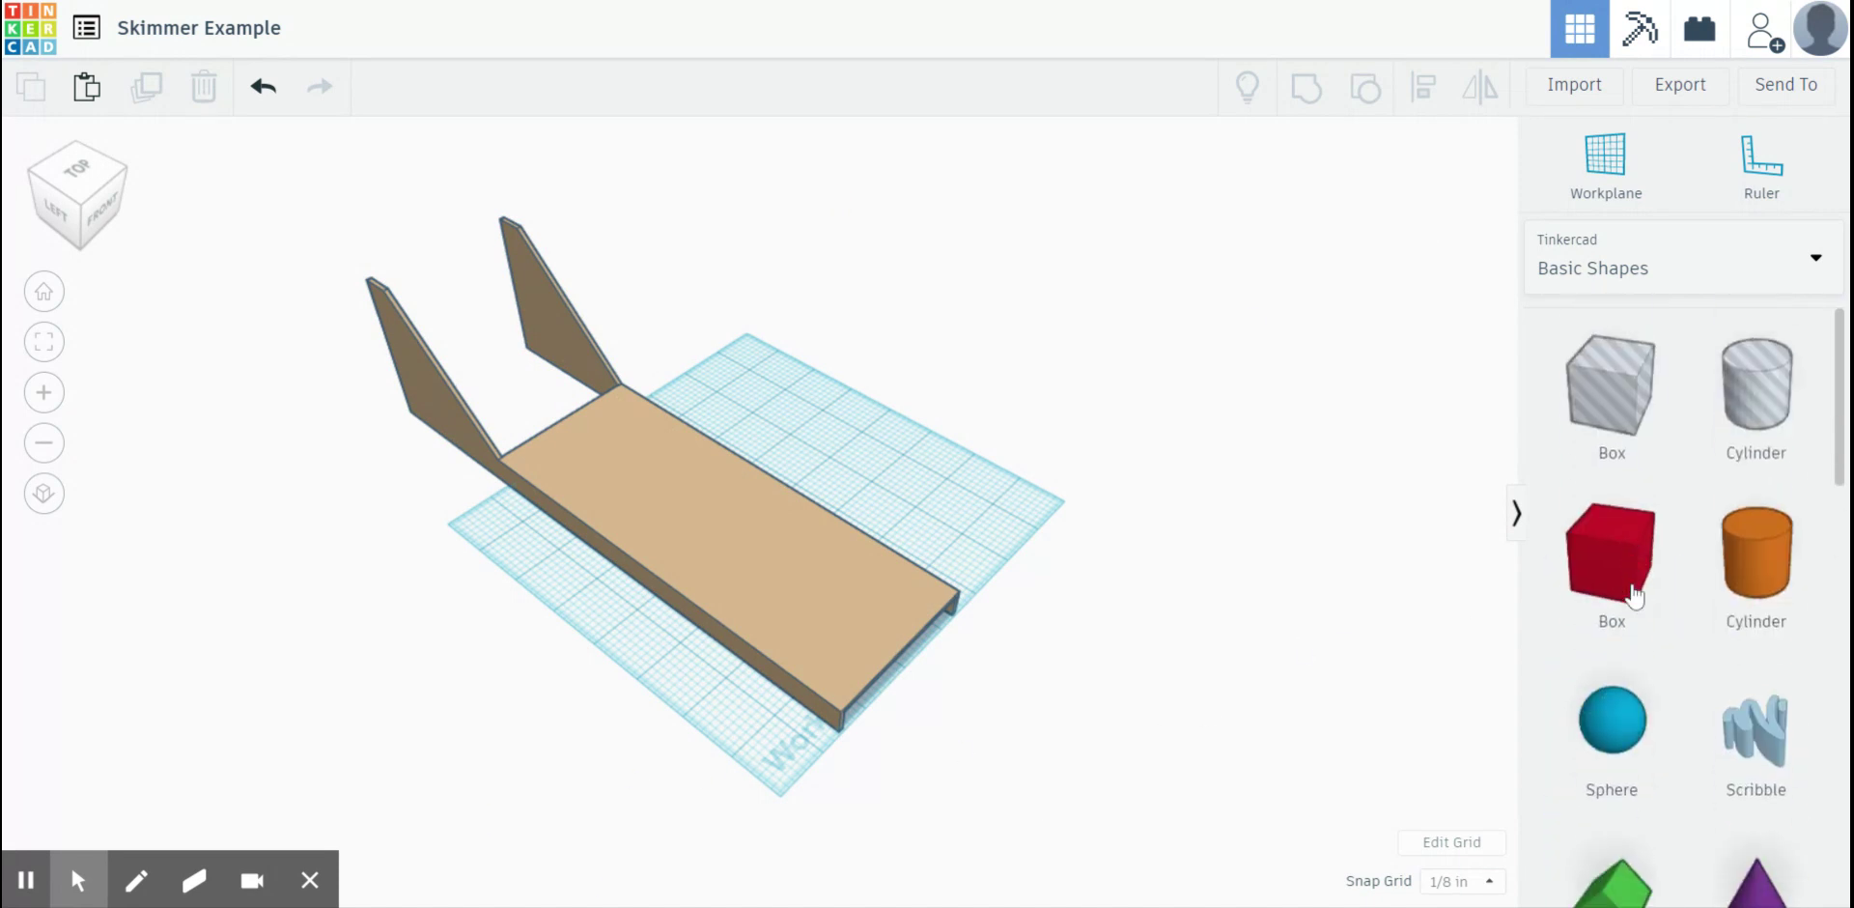
left_click_drag(1630, 570, 911, 441)
right_click_drag(1055, 454, 963, 499)
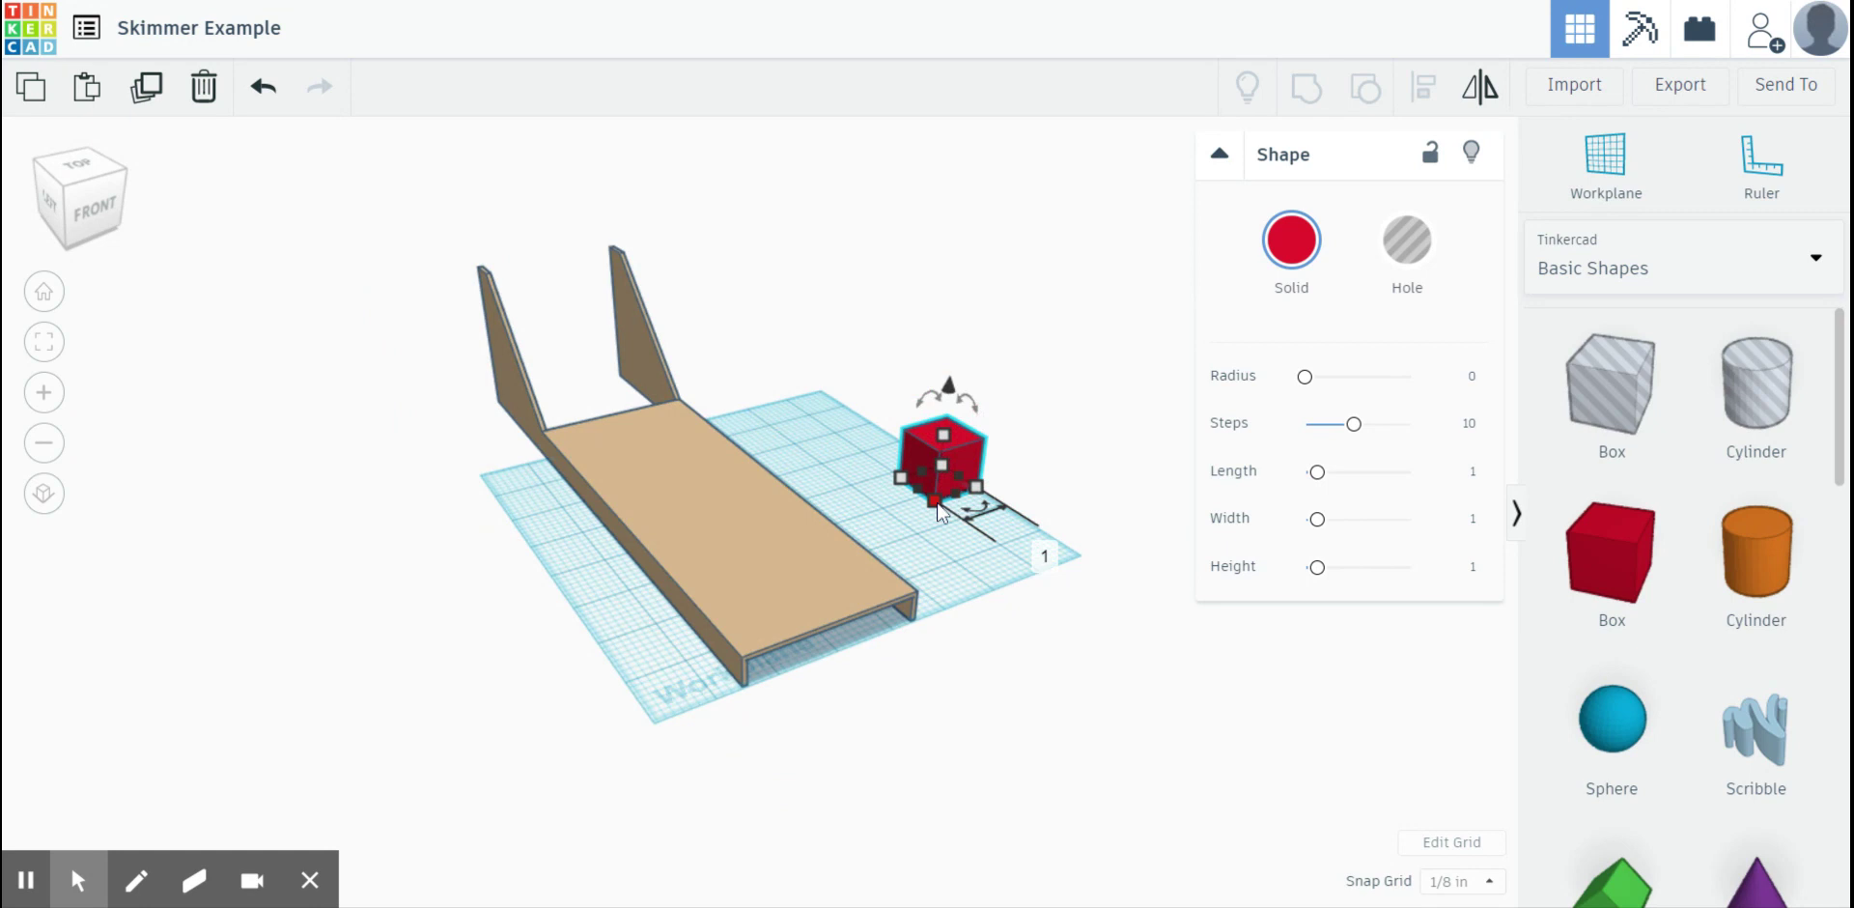
- Resize the box to length 3, width 3 and height .062, forming a thin plate
mouse_move(966, 529)
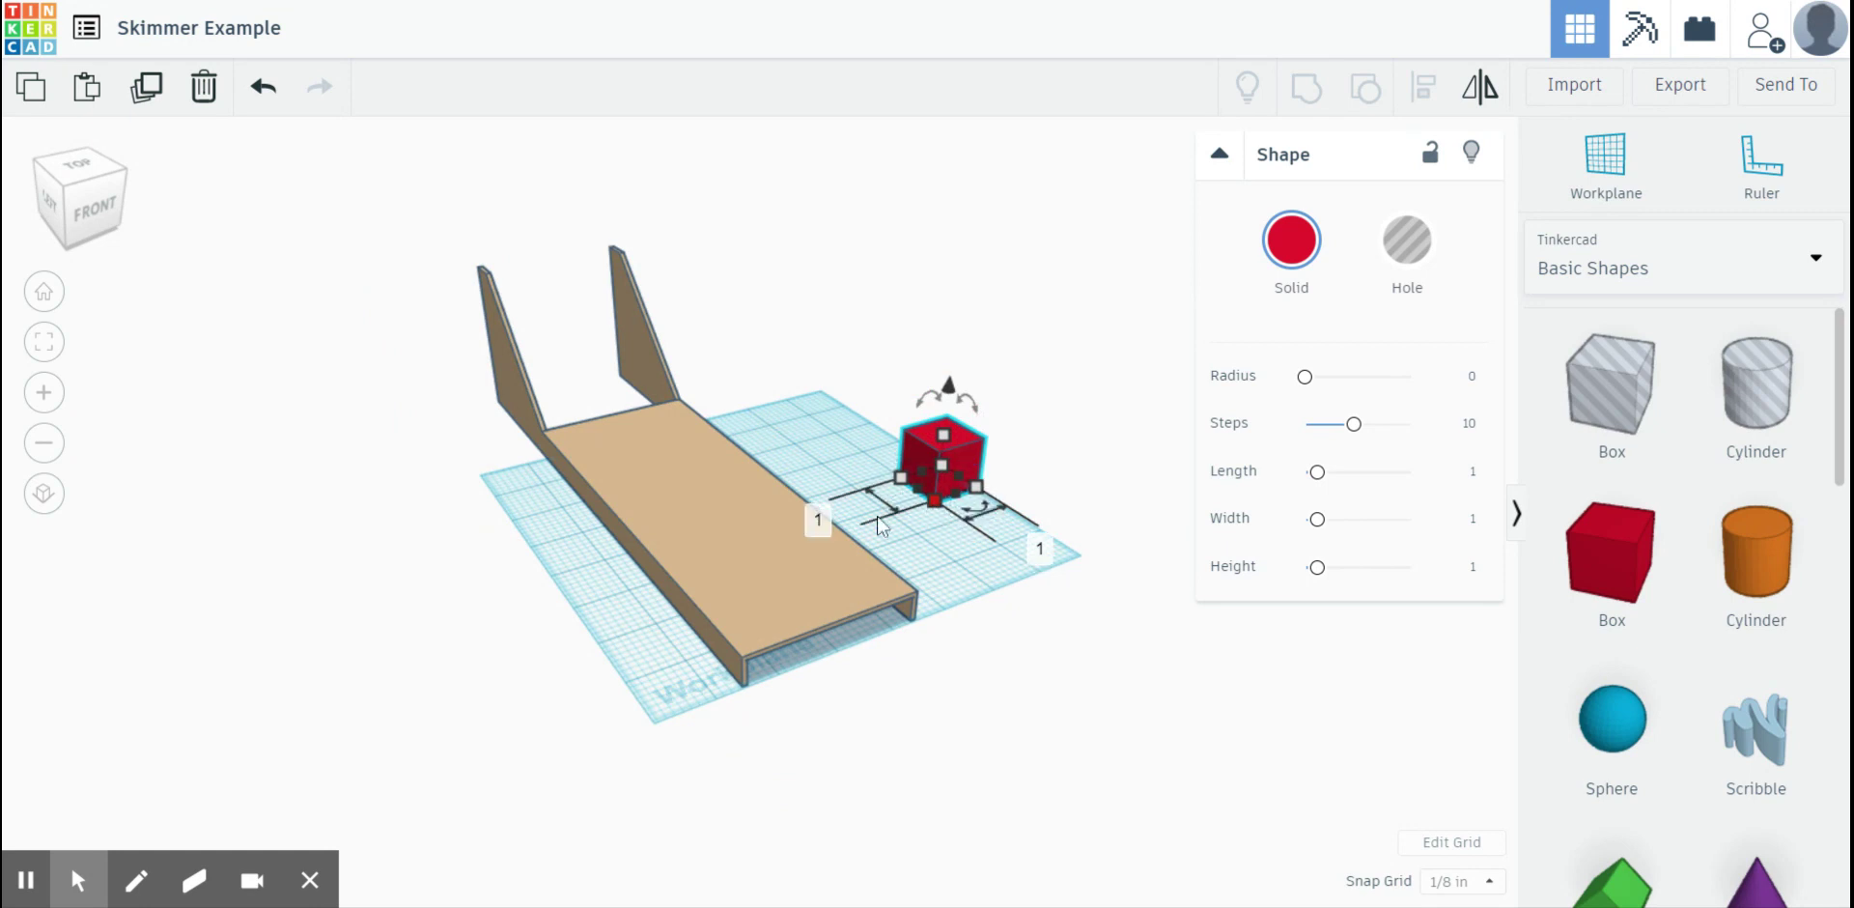
left_click(818, 520)
type("3")
key("Return")
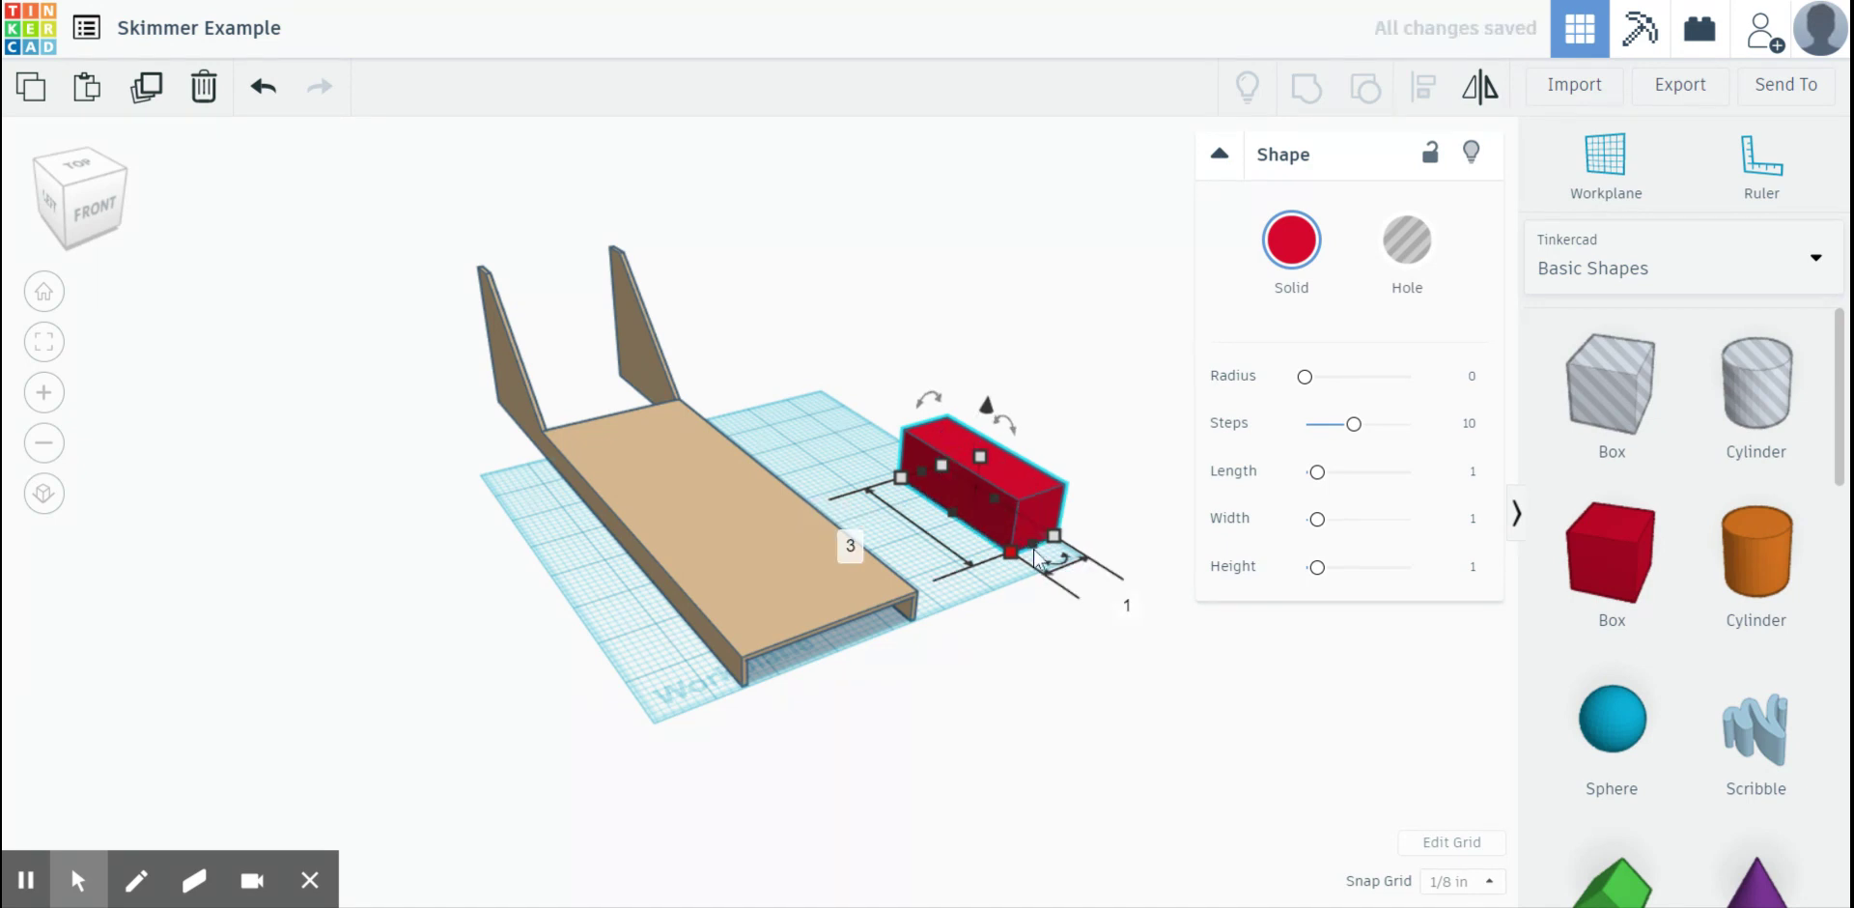
left_click(1126, 606)
type("3")
key("Return")
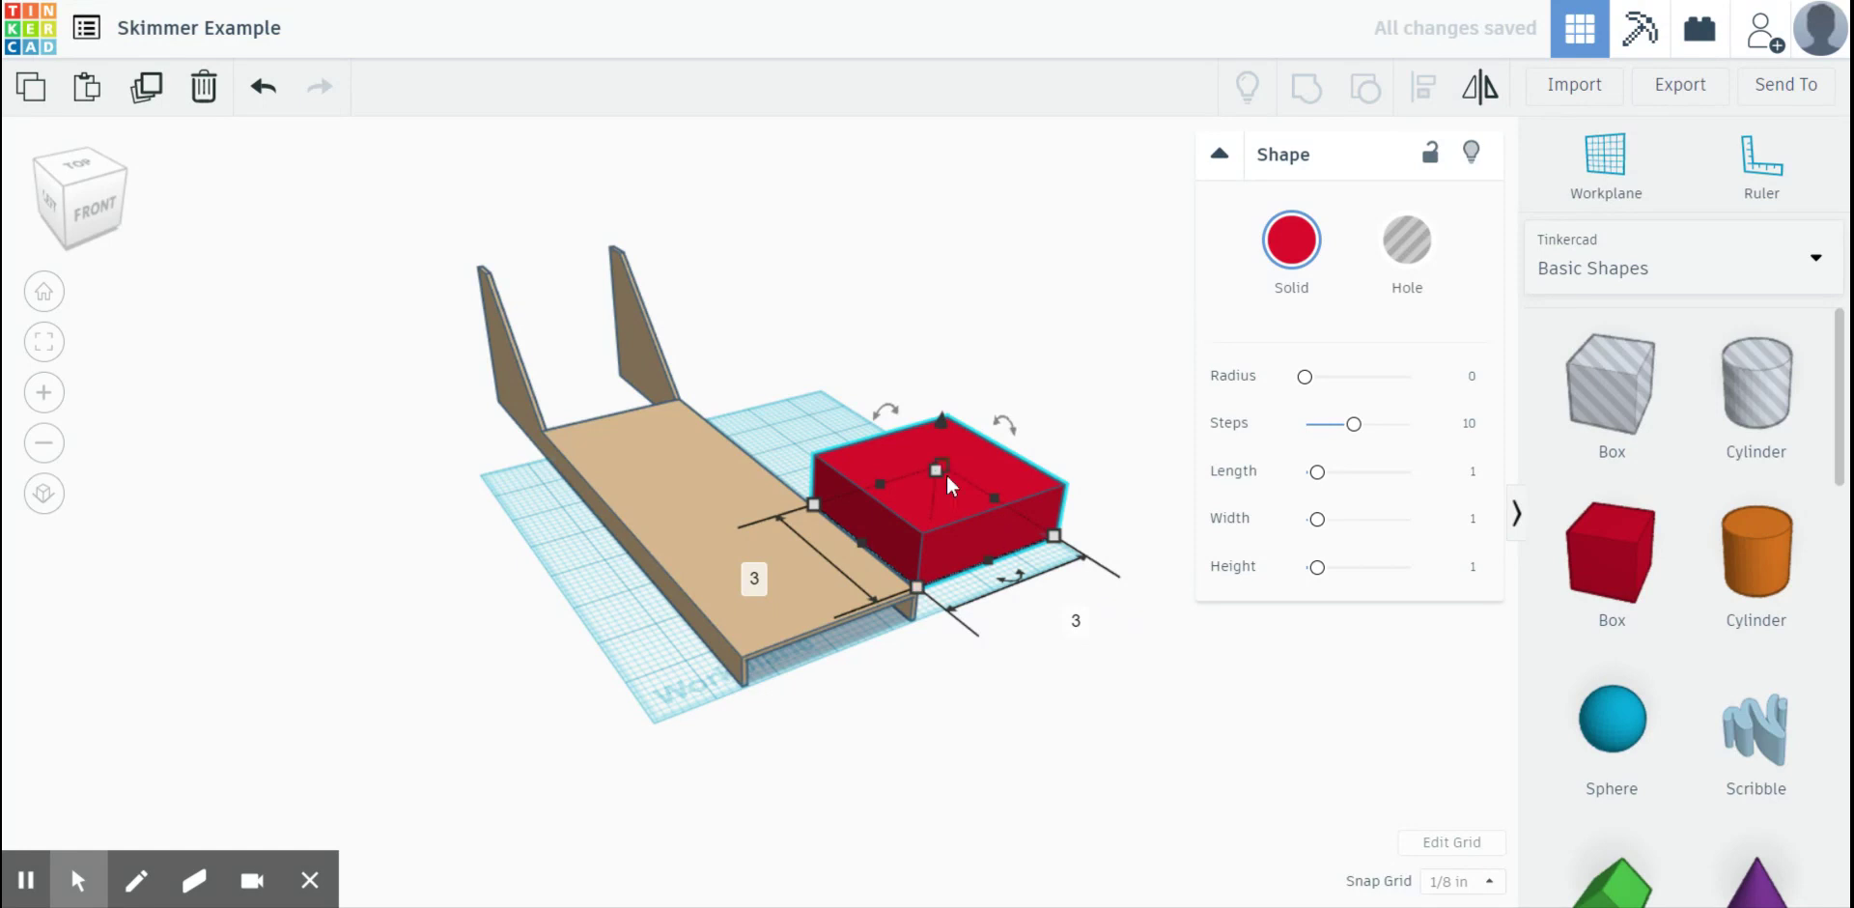
mouse_move(939, 480)
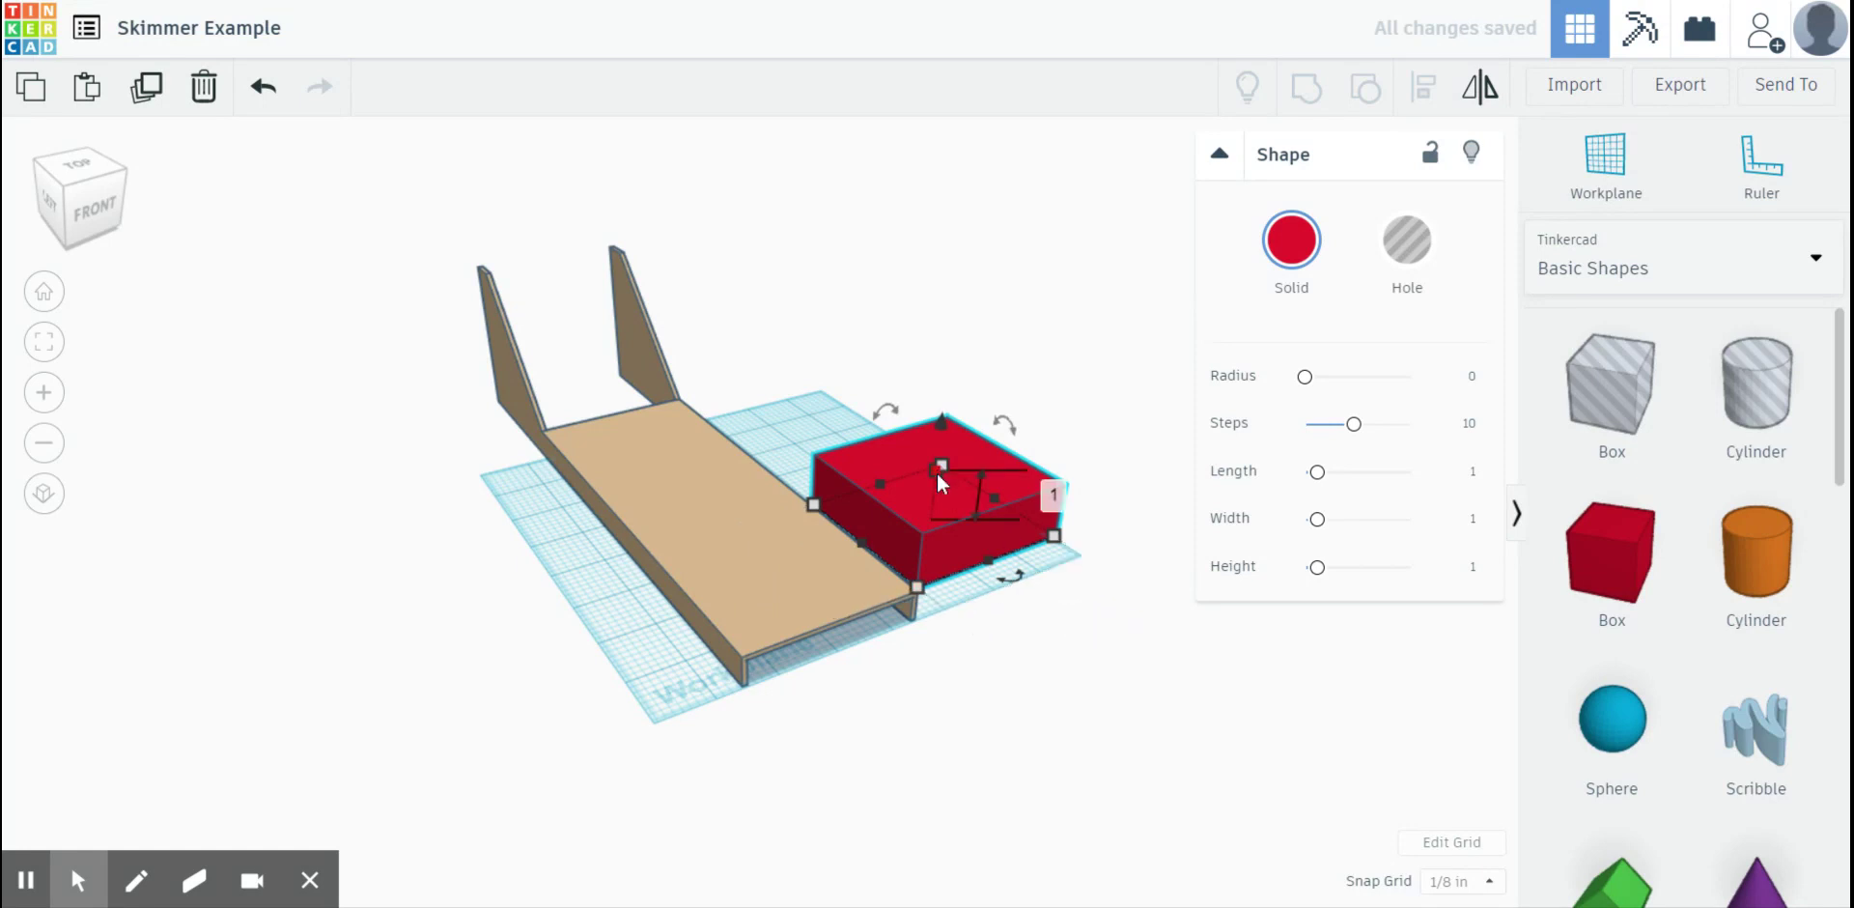
left_click(1055, 496)
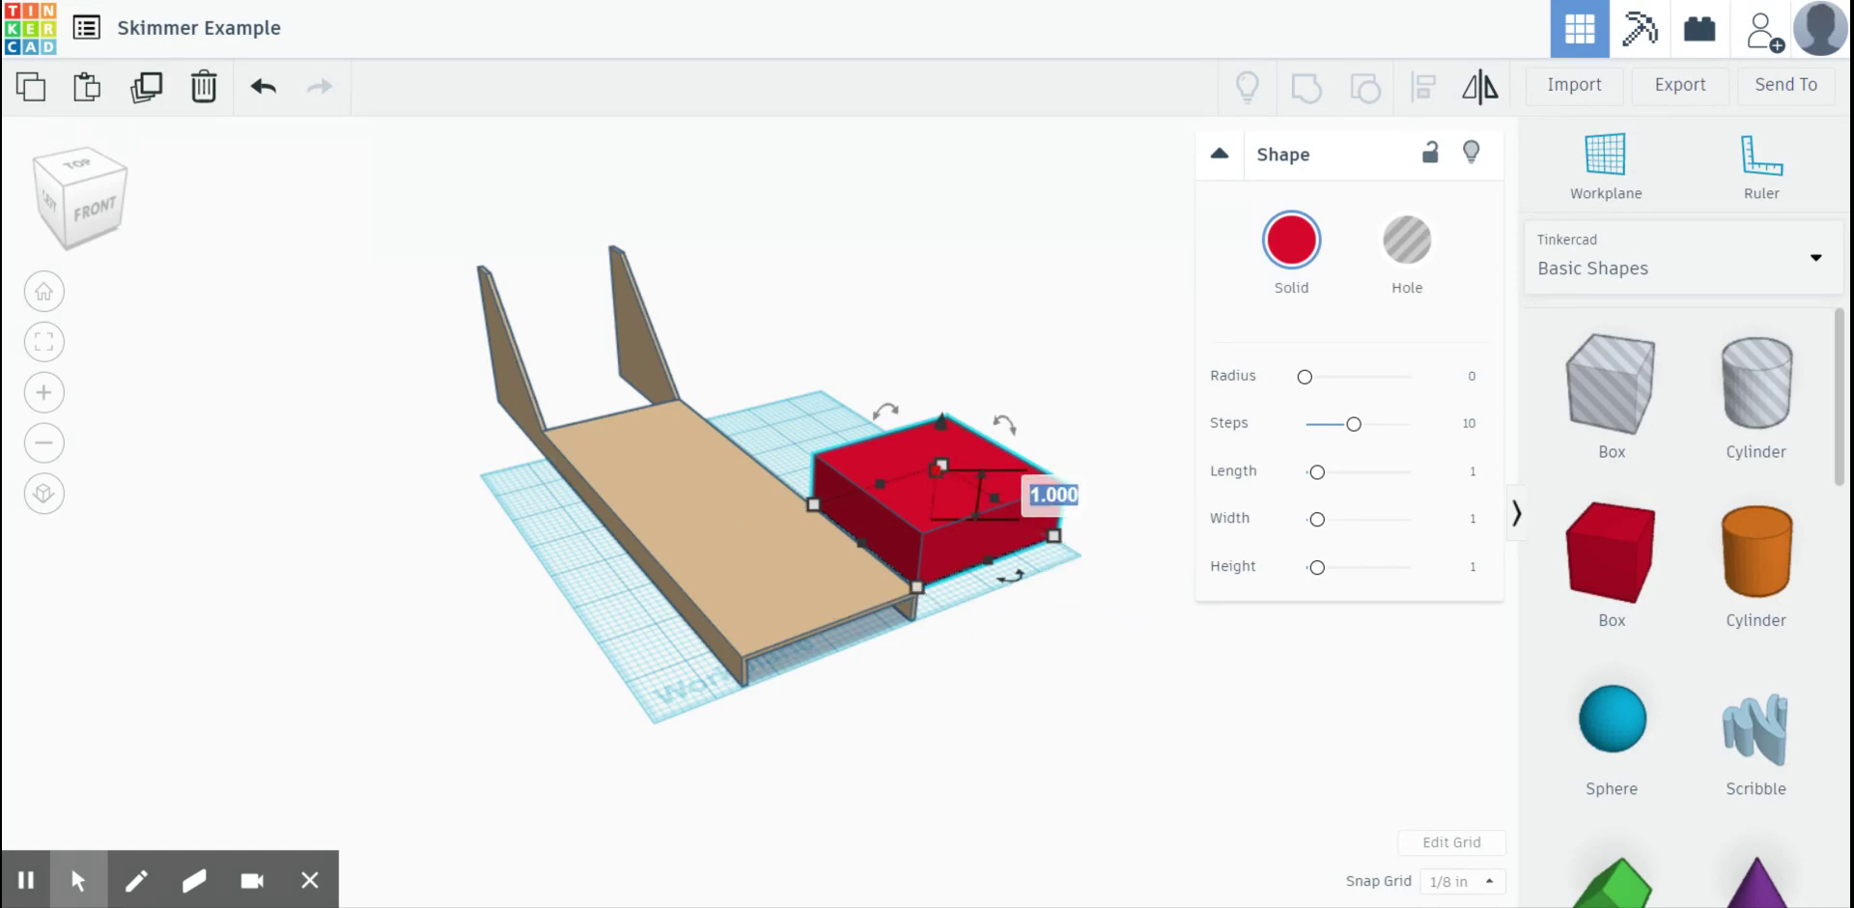
type(".062")
key("Return")
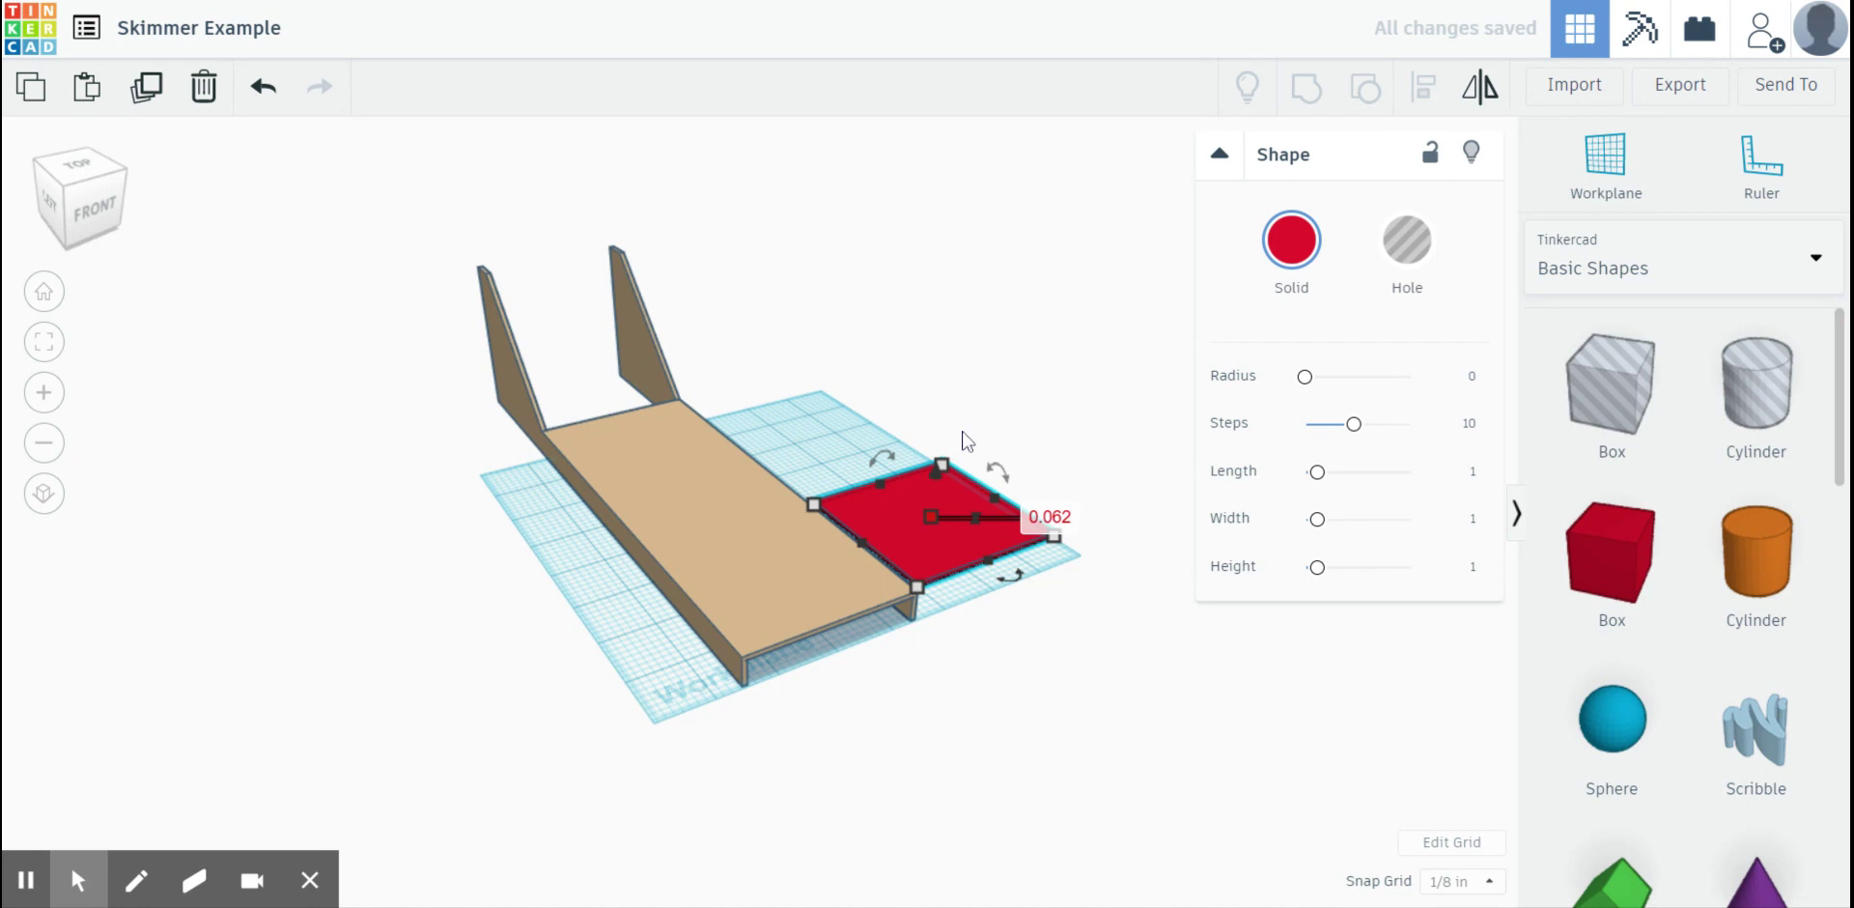
left_click(934, 422)
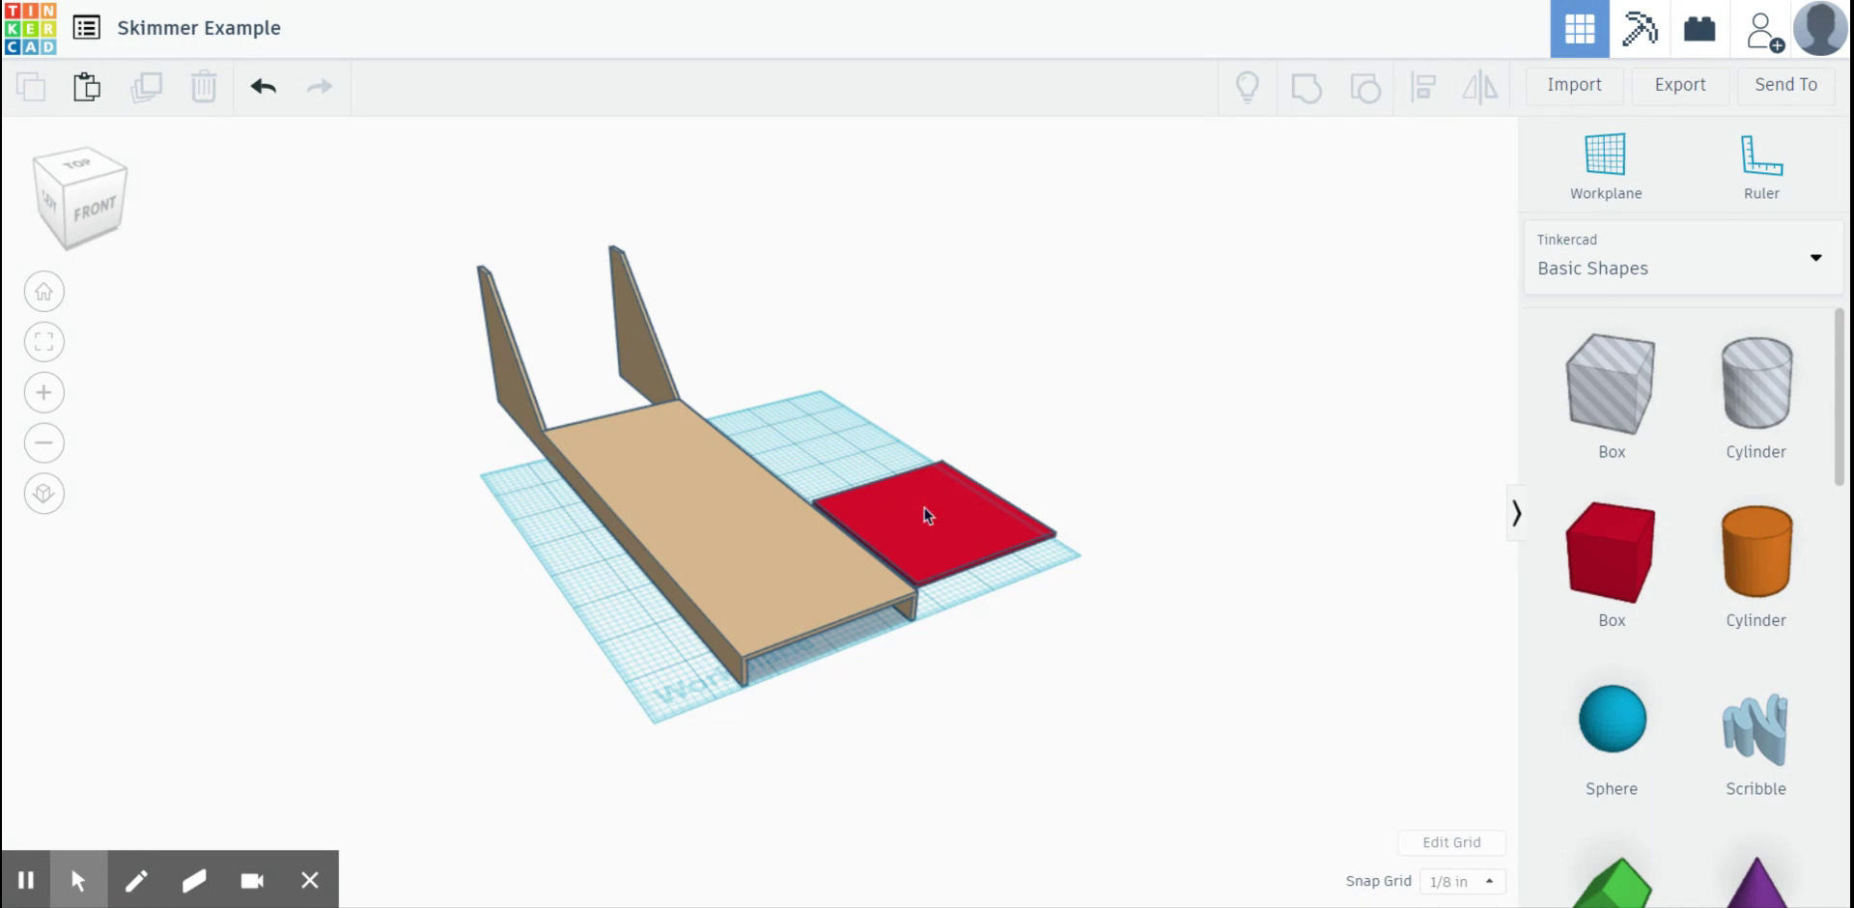
- Nudge the red plate two steps toward the fin end of the body, viewing it from the side
scroll(924, 508, "up", 3)
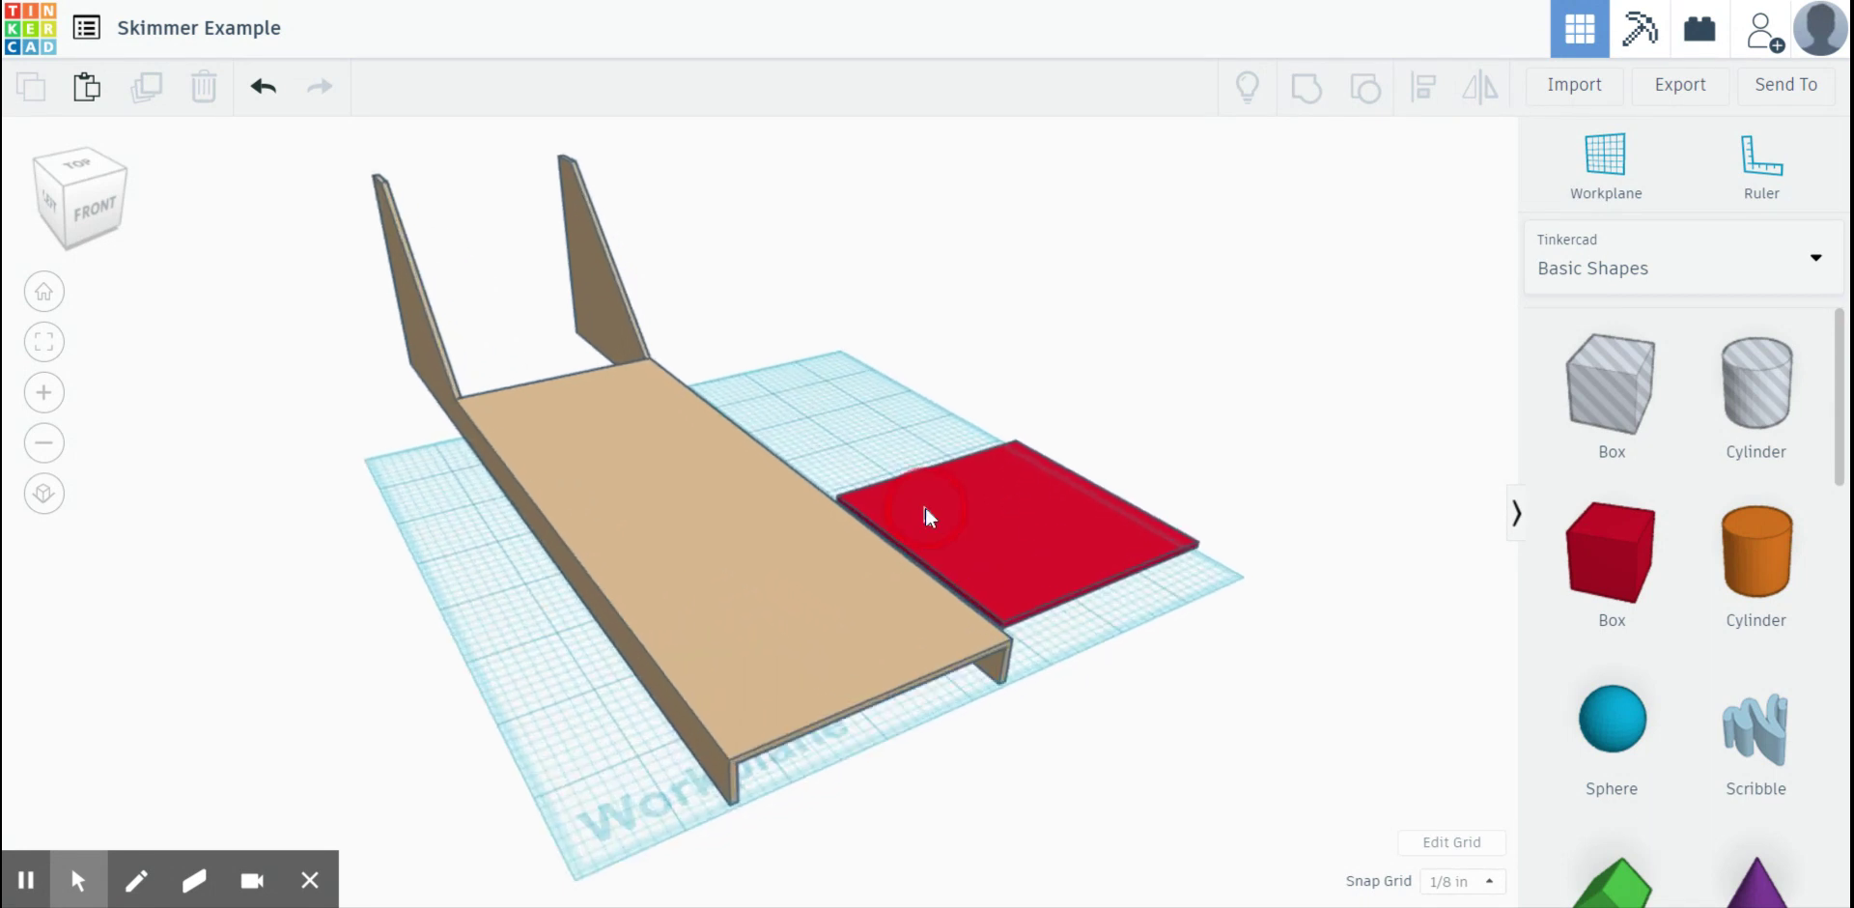
left_click(925, 507)
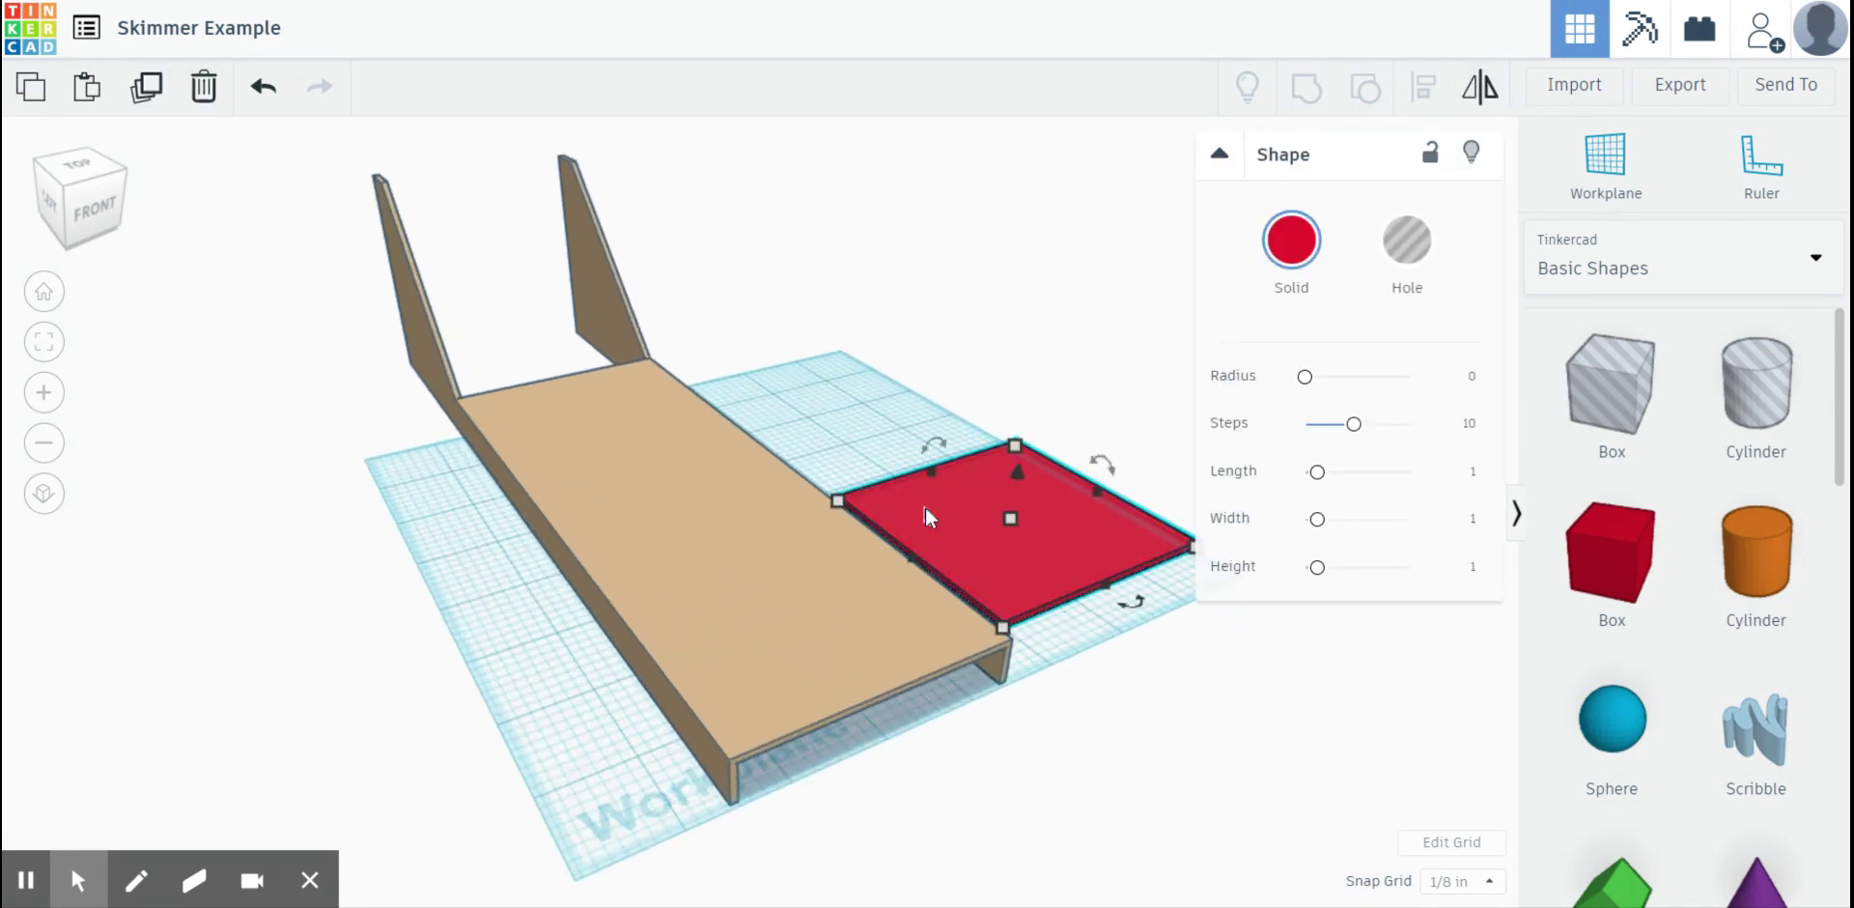
key("Up")
key("Up")
key("Up")
key("Up")
key("Up")
key("Up")
key("Up")
key("Up")
key("Up")
key("Up")
key("Up")
key("Up")
key("Up")
key("Up")
key("Up")
key("Up")
key("Up")
key("Up")
key("Up")
key("Up")
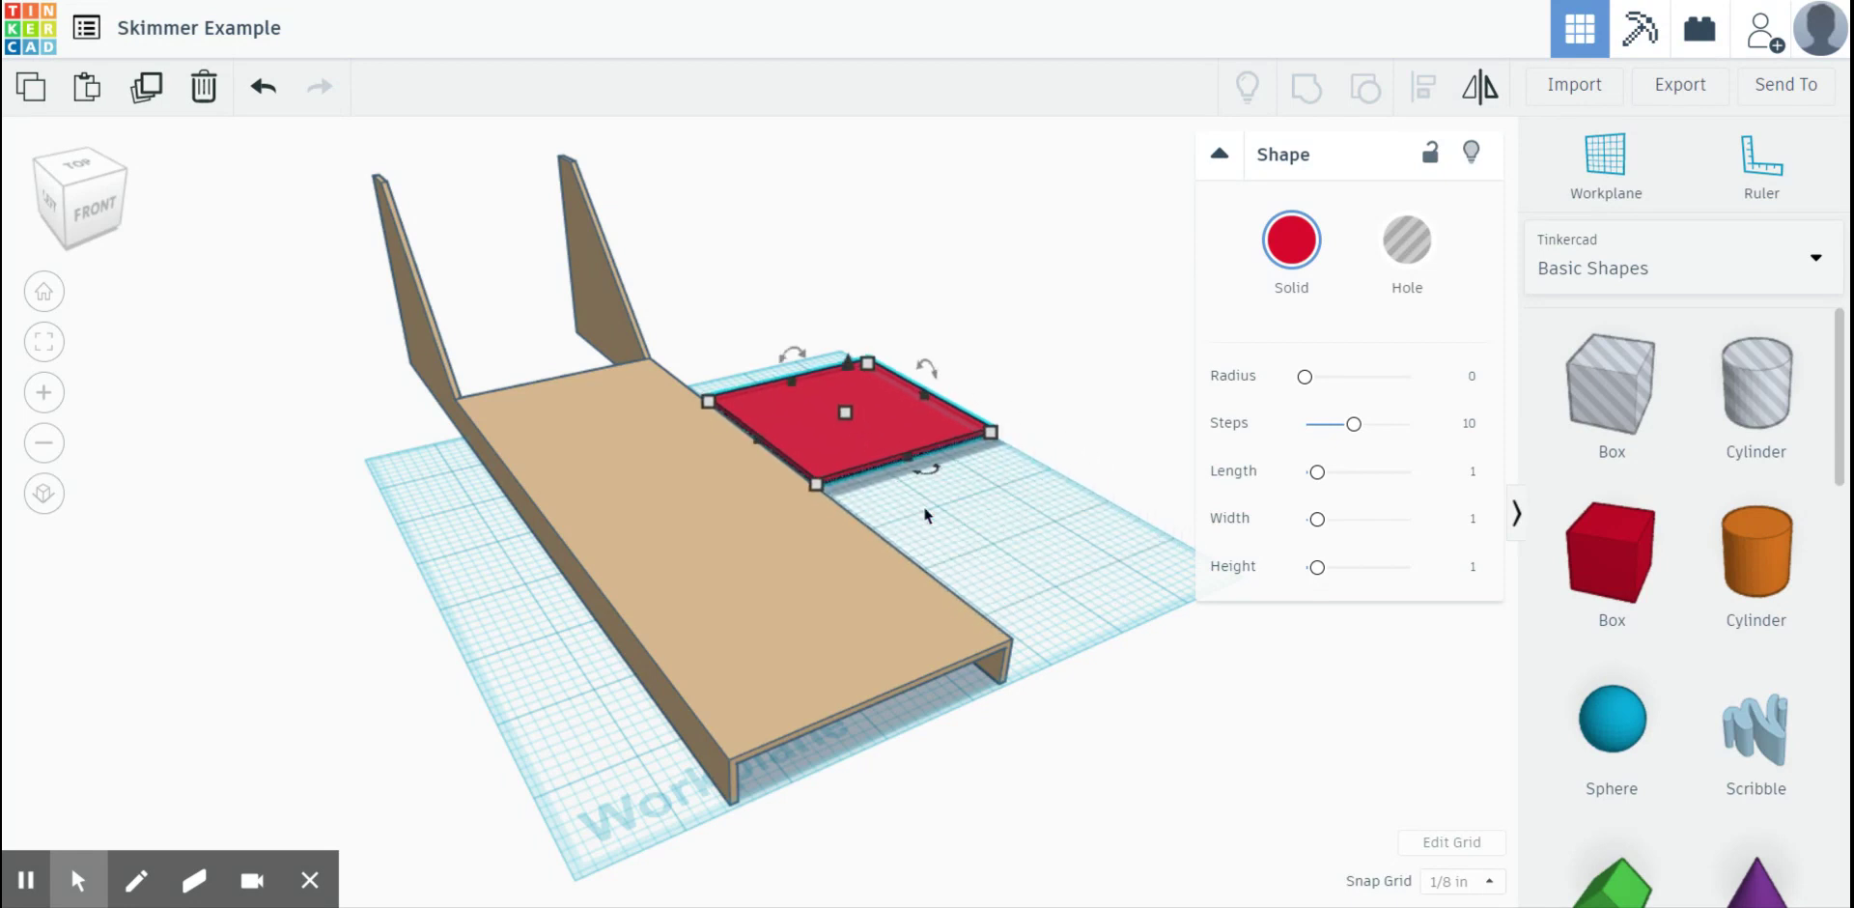
key("Up")
key("Up")
key("Up")
key("Up")
key("Up")
key("Up")
key("Up")
key("Up")
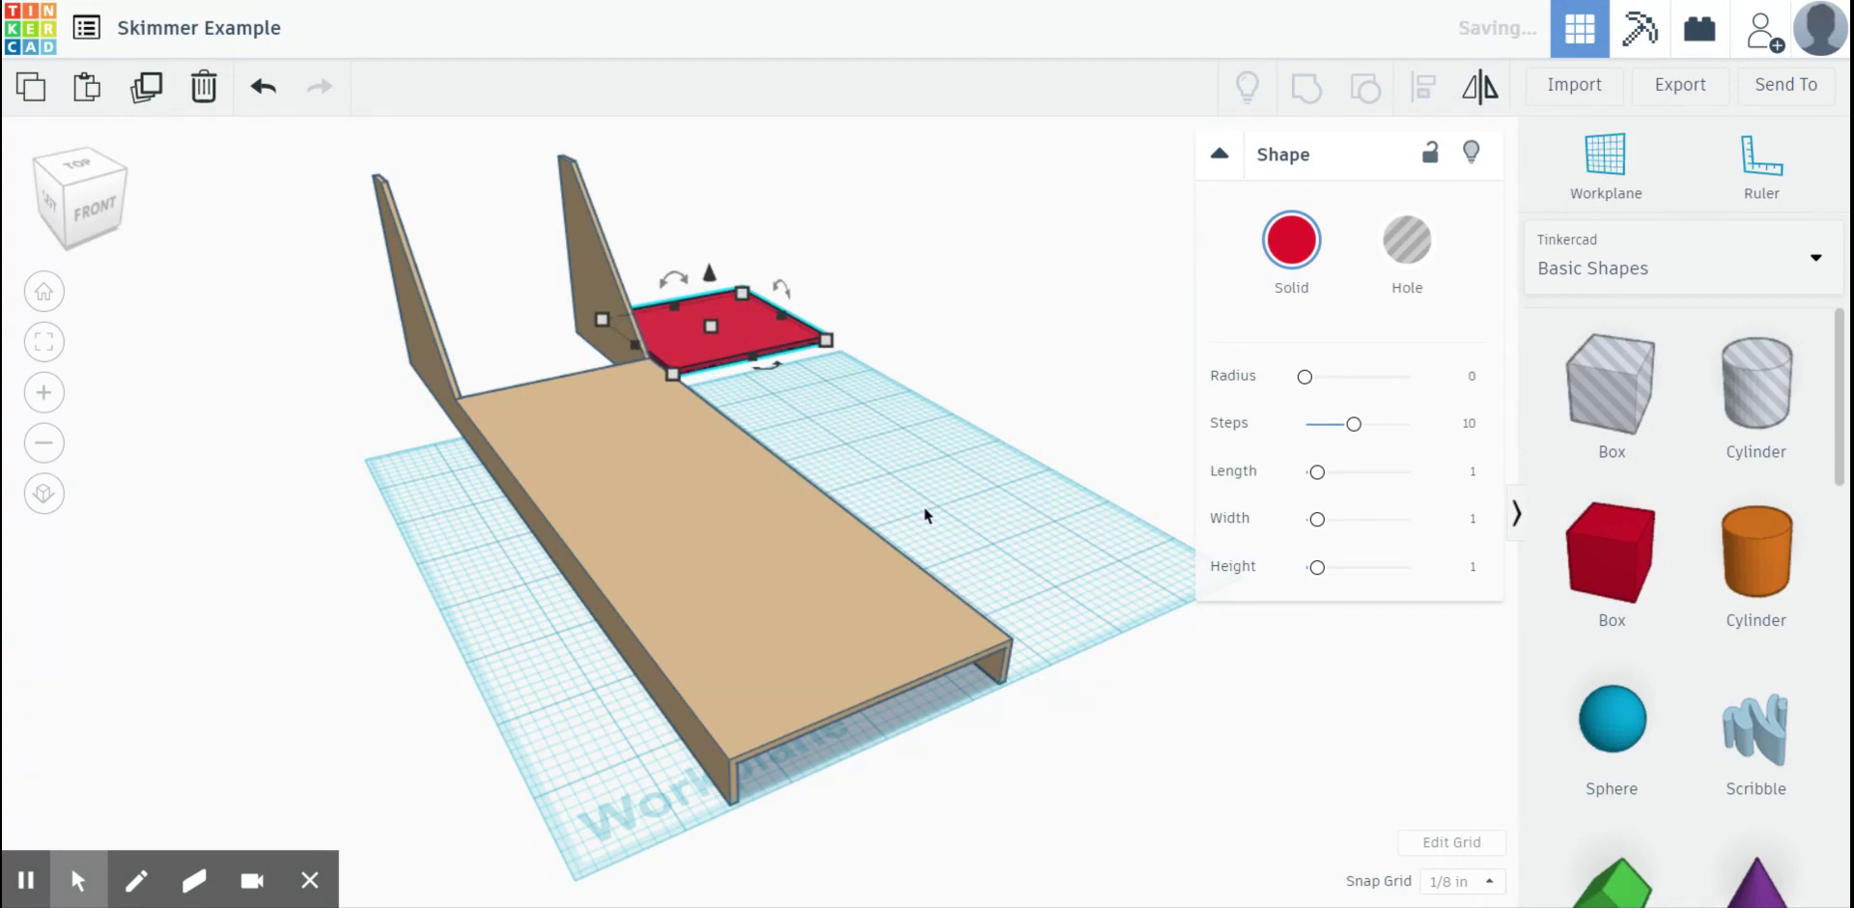
right_click_drag(285, 422, 929, 364)
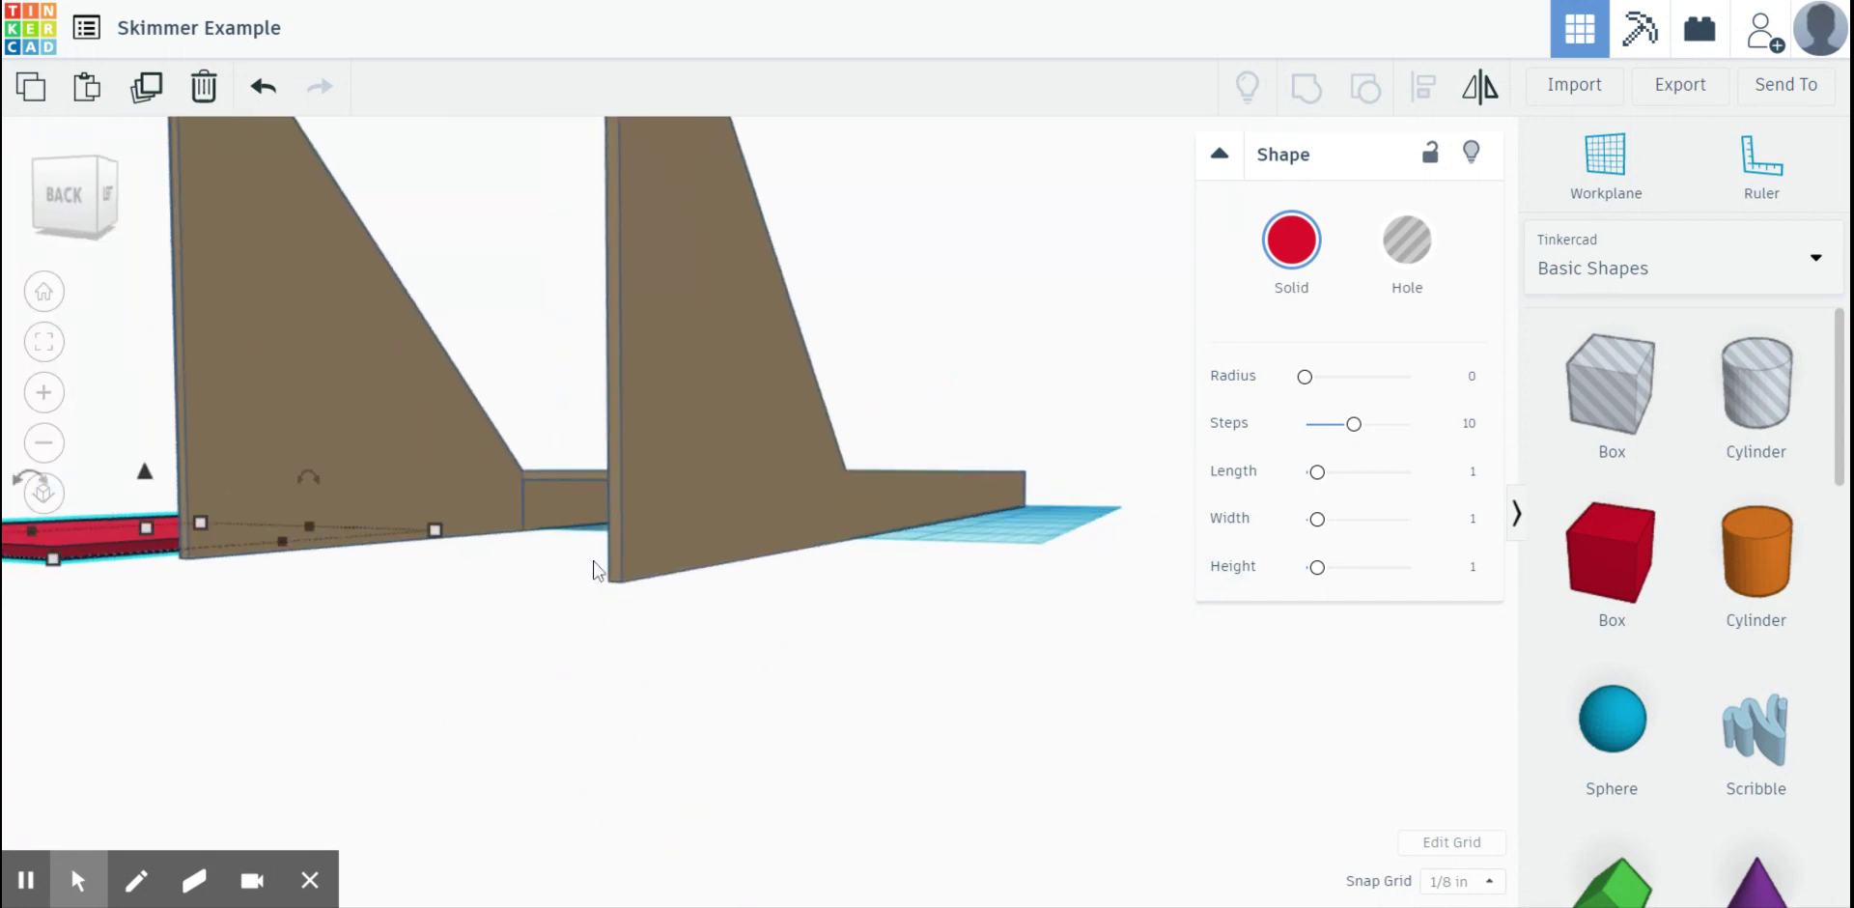
right_click_drag(404, 621, 1118, 580)
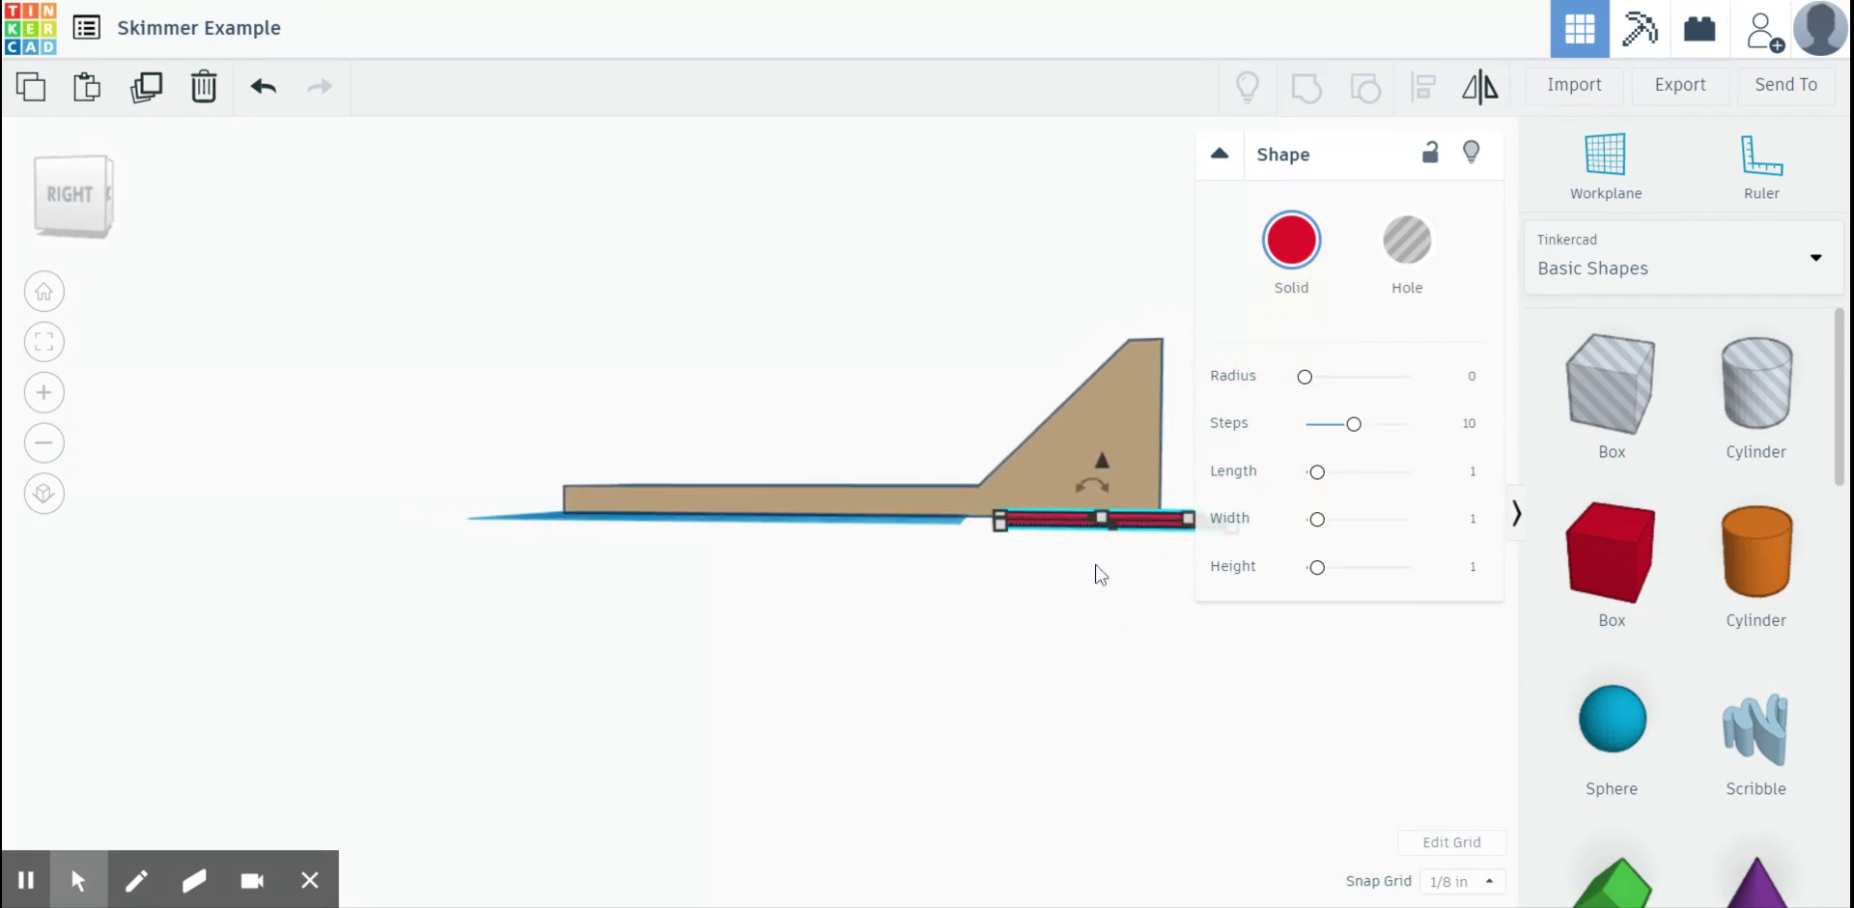
- Tilt the red plate to 12 degrees, replacing an undone 22.5° tilt
mouse_move(1090, 487)
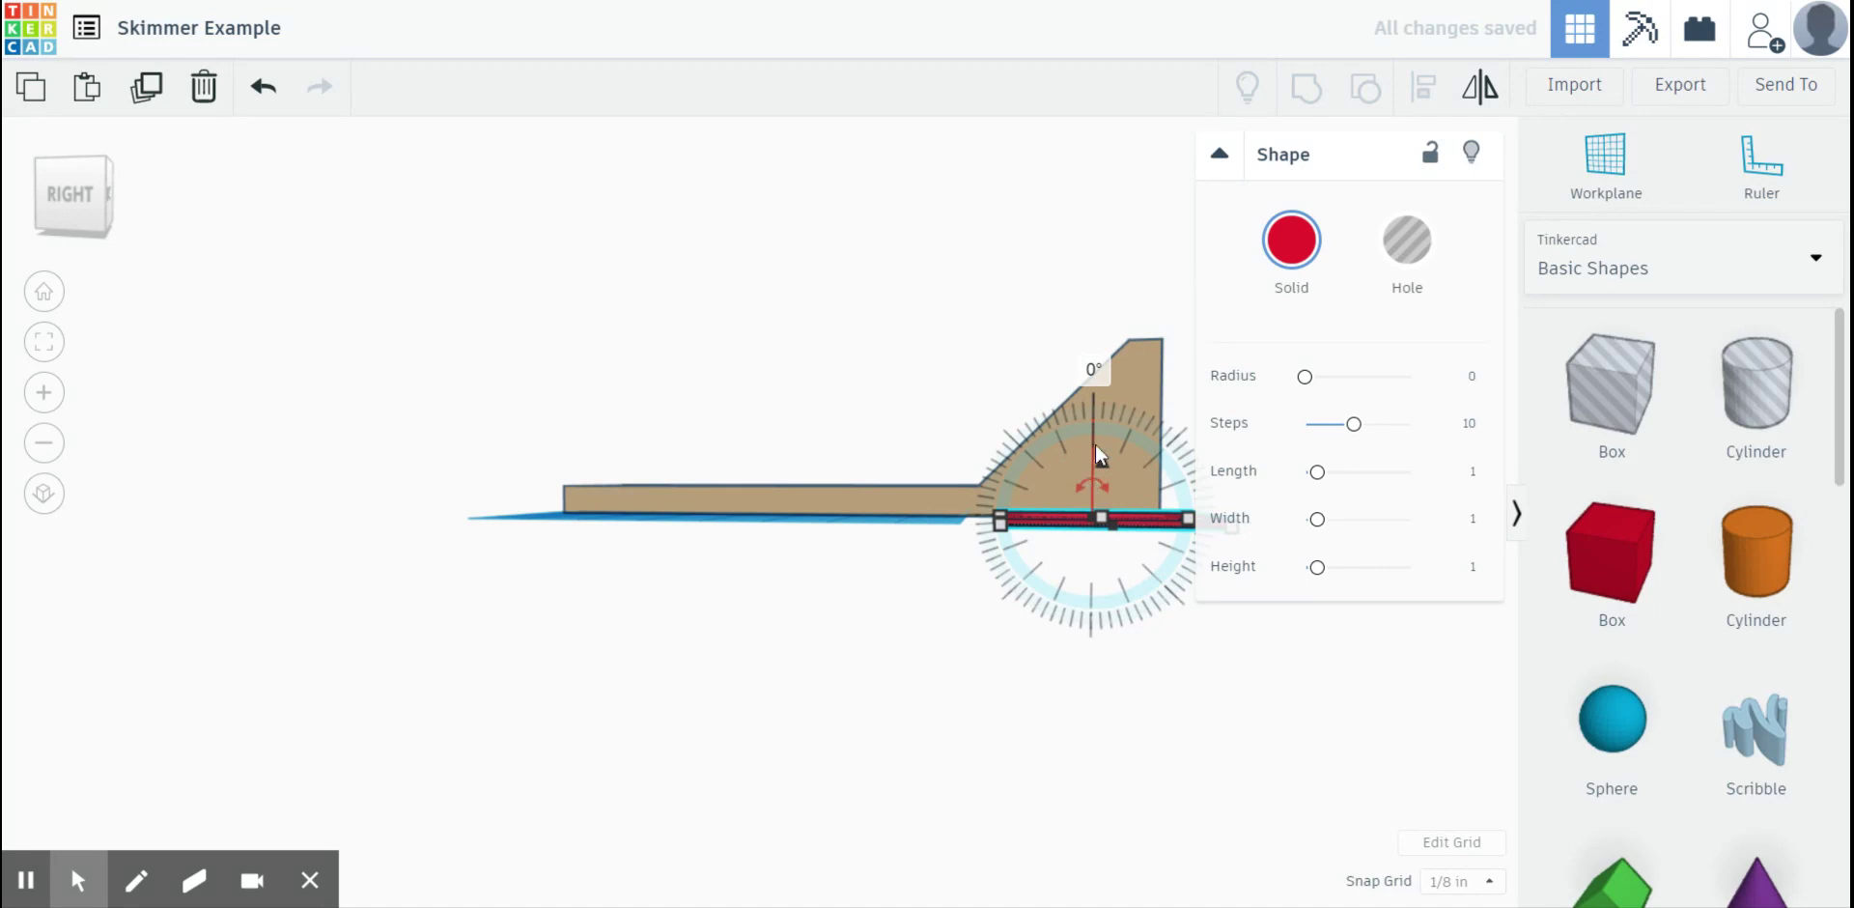
left_click(1093, 425)
left_click(1069, 527)
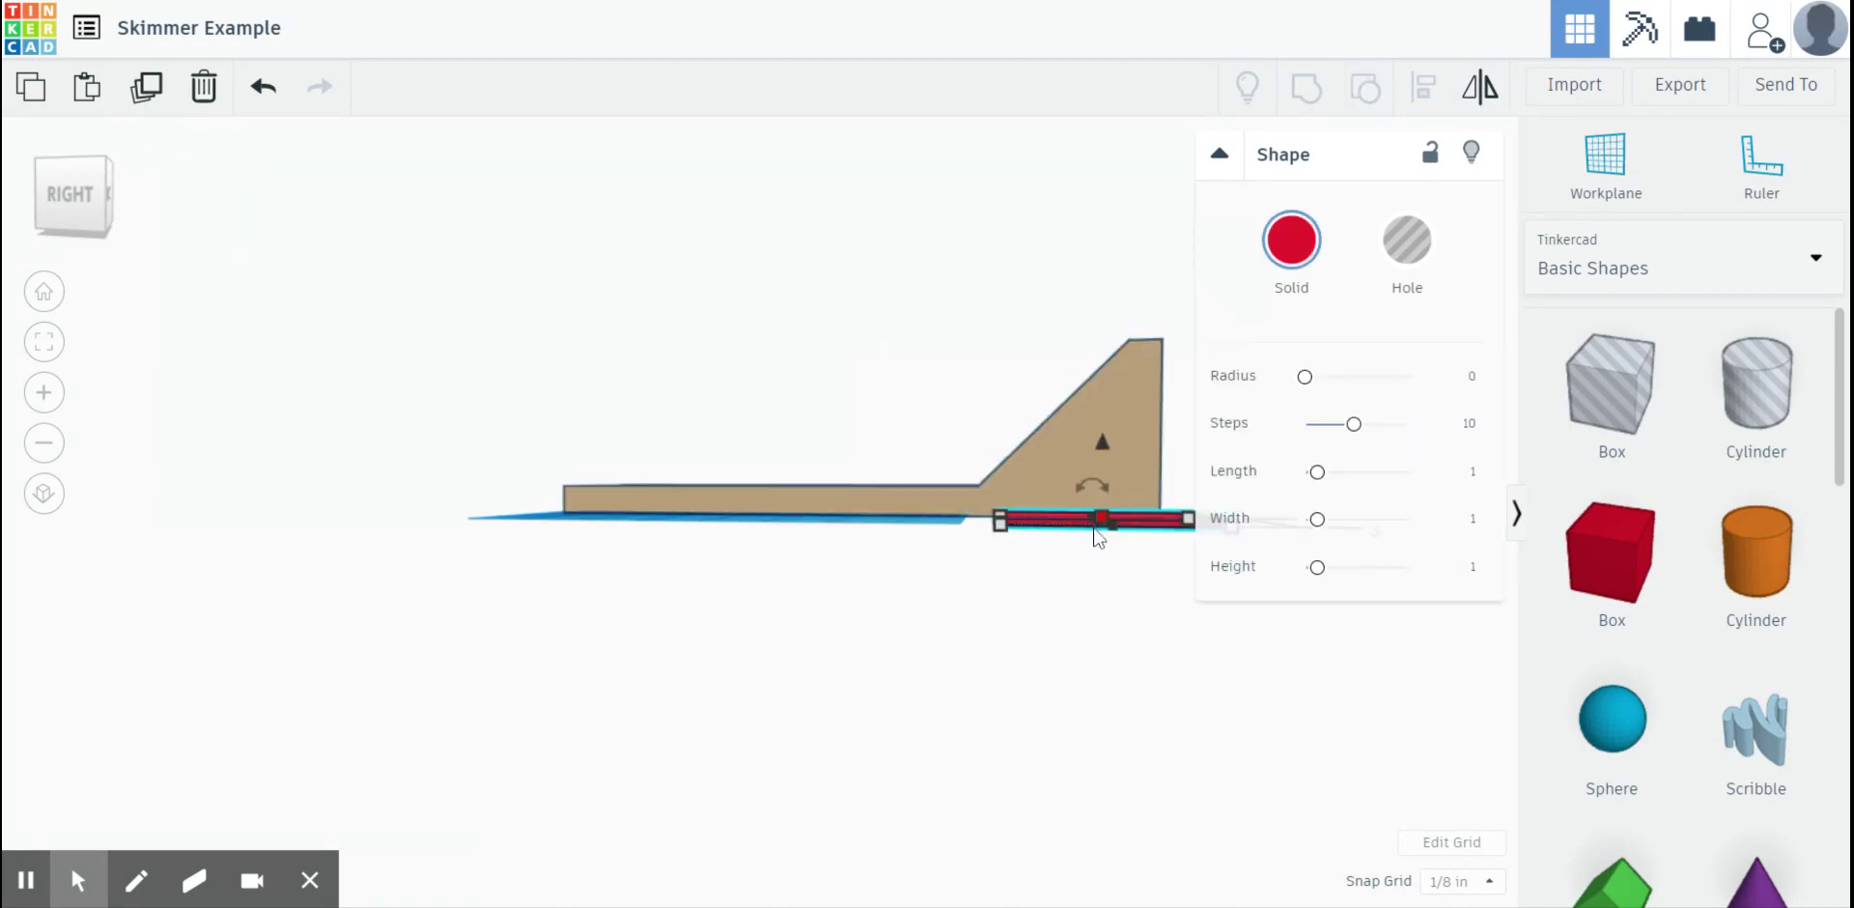
left_click_drag(1093, 483, 1101, 446)
left_click(263, 86)
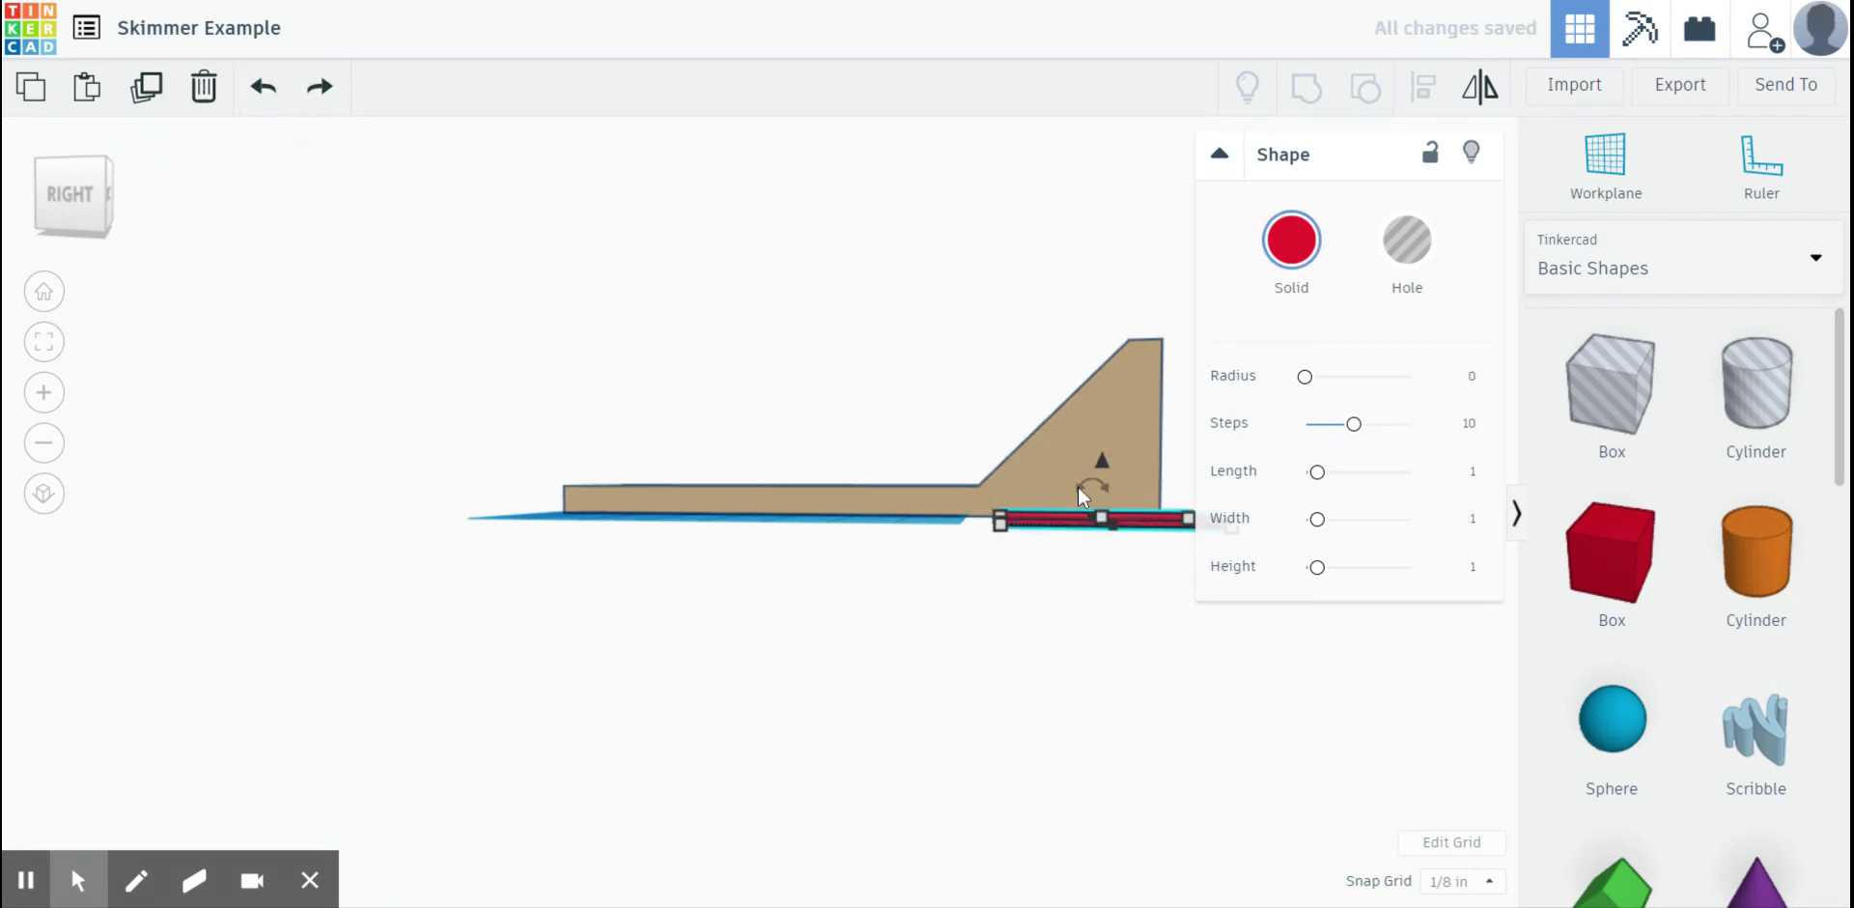
left_click_drag(1082, 488, 1078, 401)
left_click(1093, 372)
type("12")
key("Return")
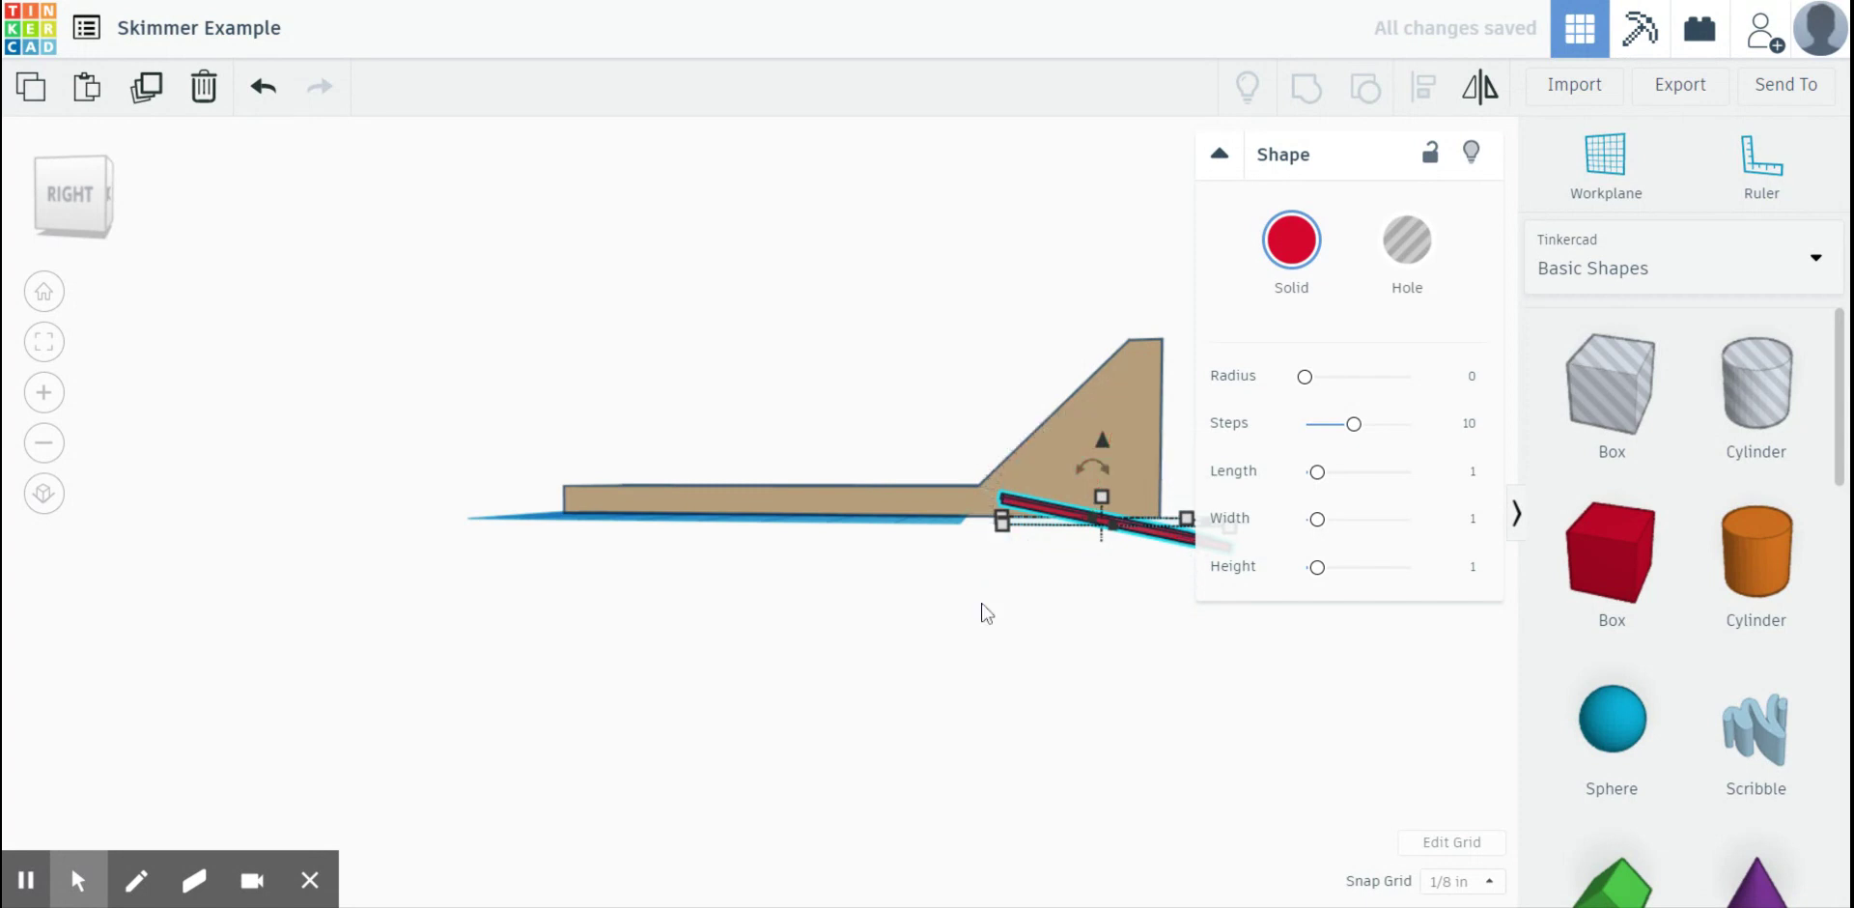
- Deselect the plate, zoom out and orbit to view the model from behind
left_click(985, 612)
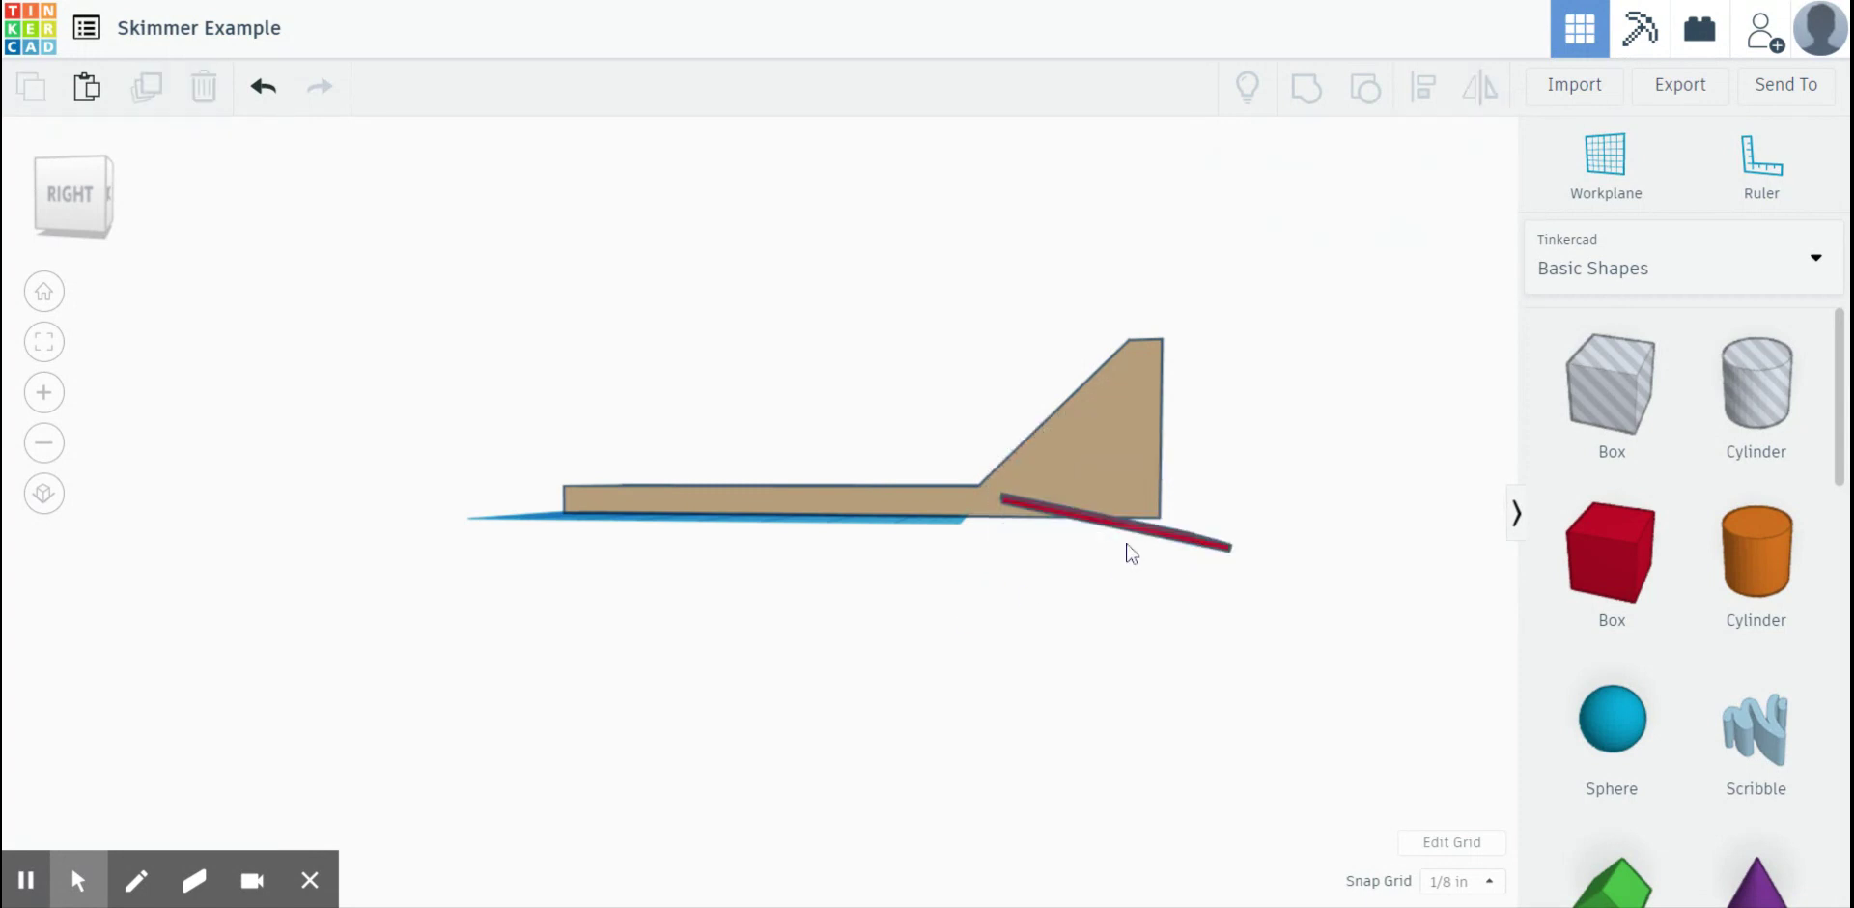
scroll(1050, 551, "down", 5)
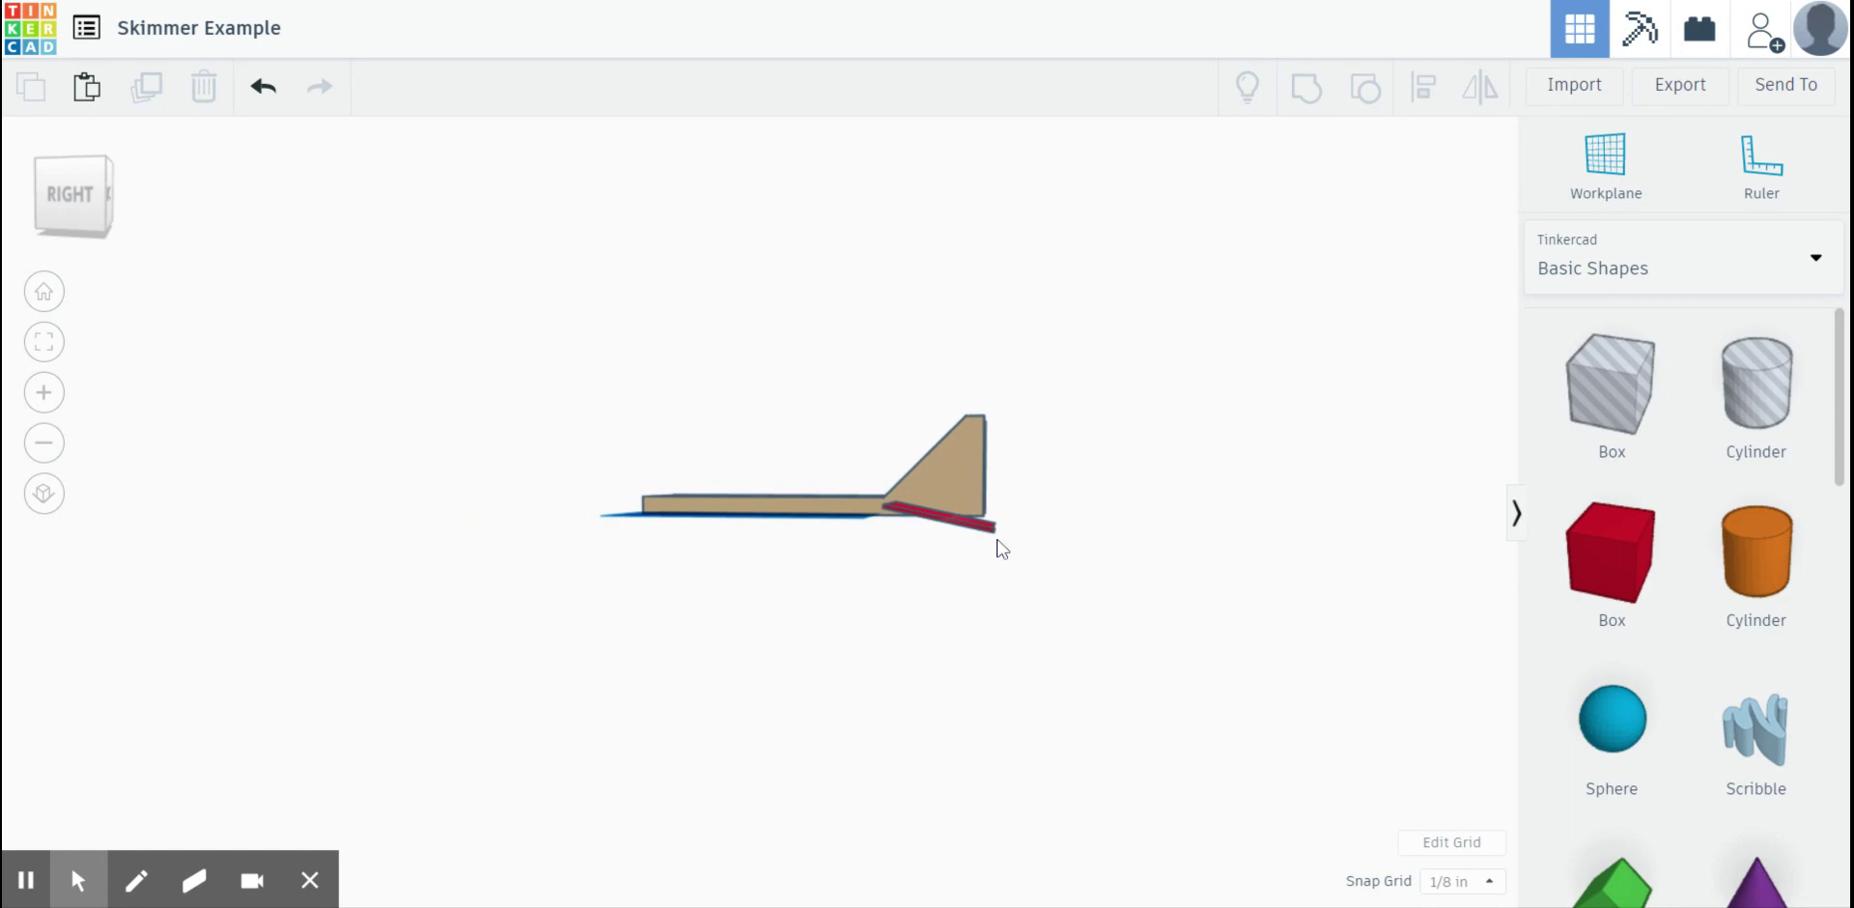
right_click_drag(1002, 489, 913, 614)
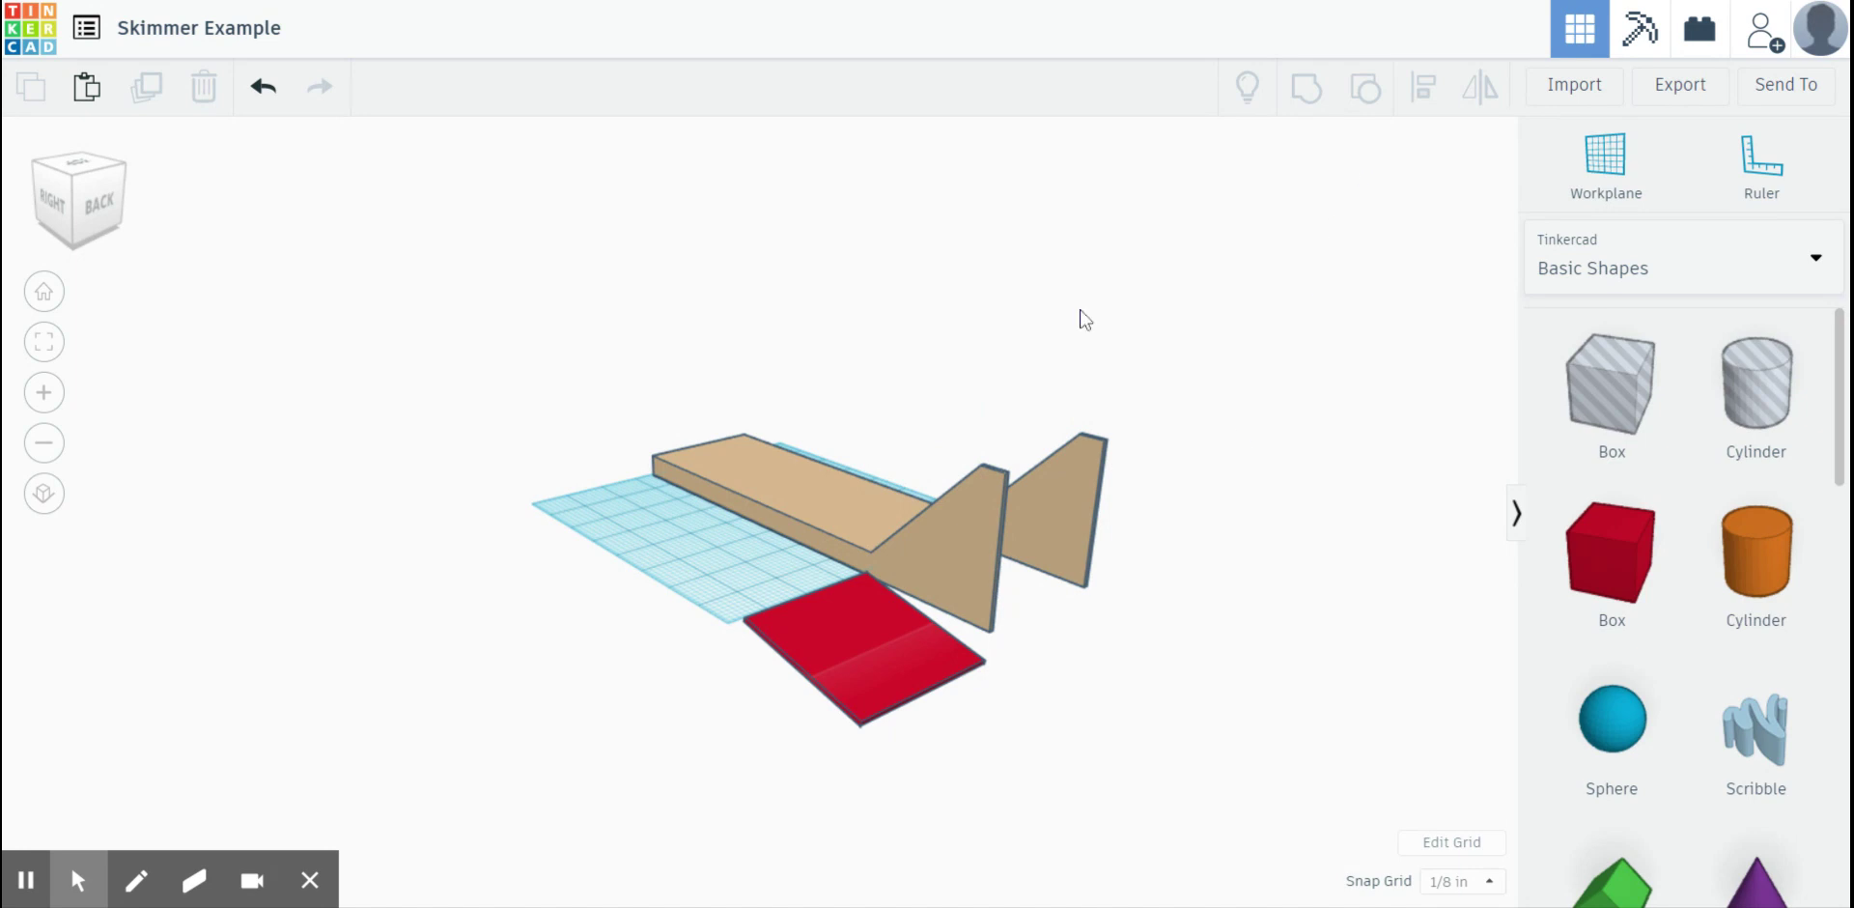
- Align the tilted plate to the body's rear so it lines up under the tail between the fins
left_click(860, 520)
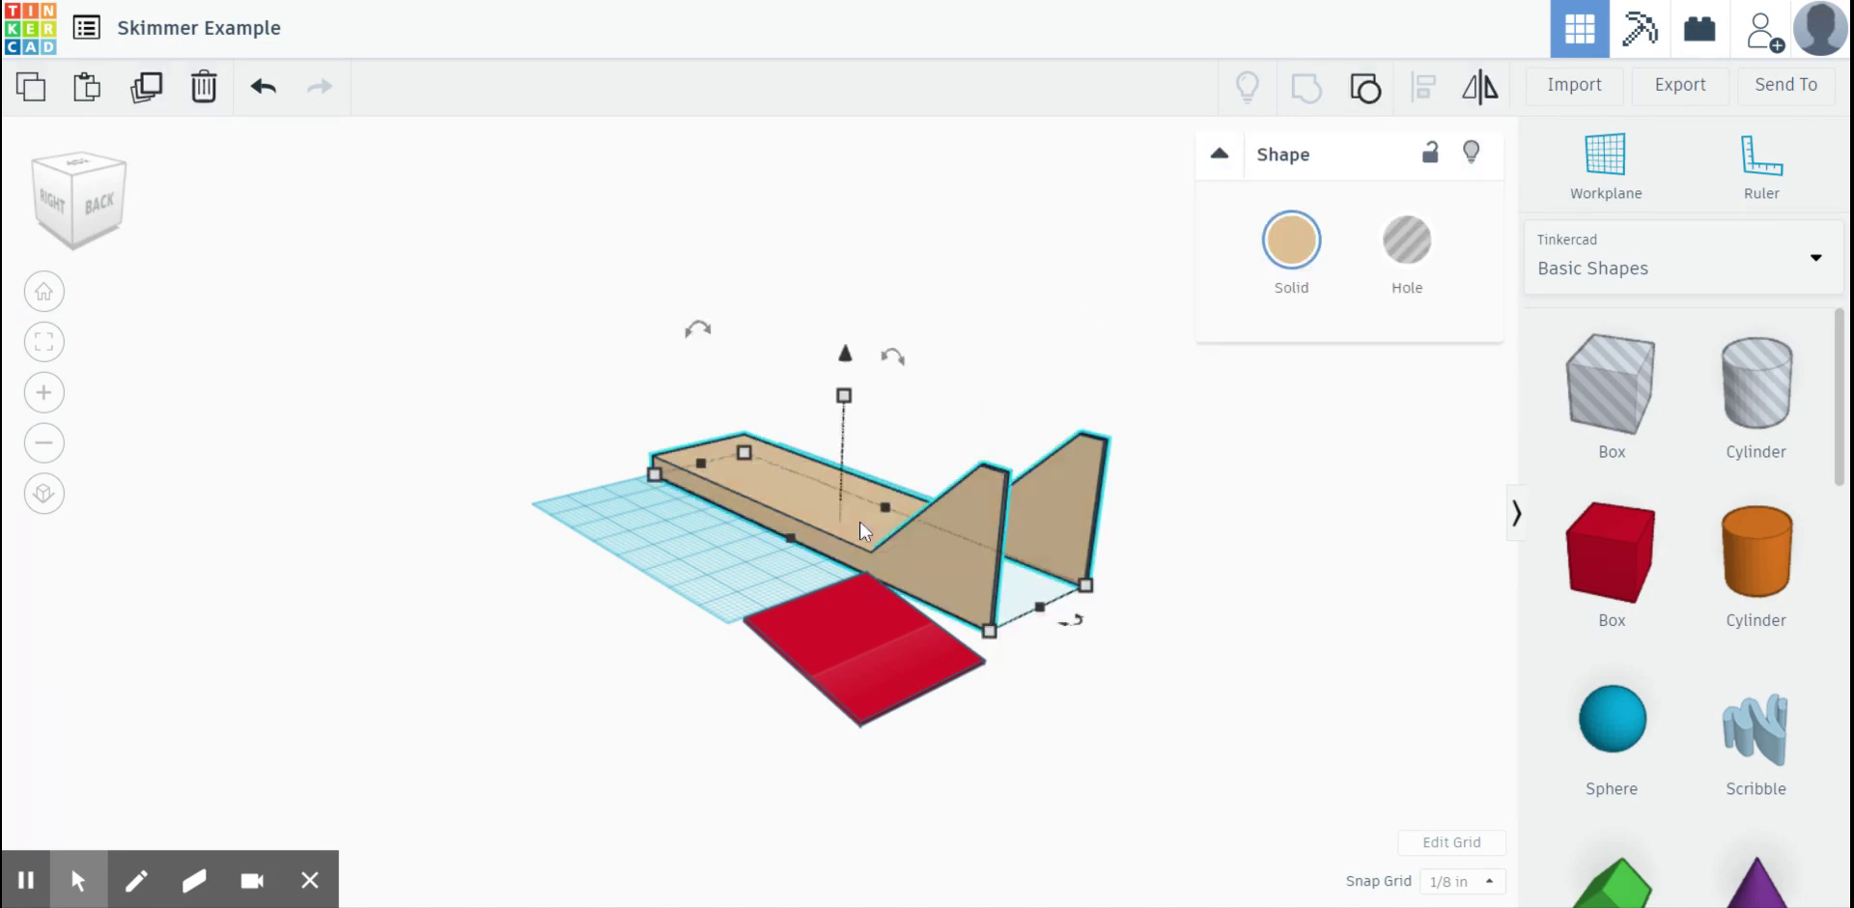
left_click(856, 623, "shift")
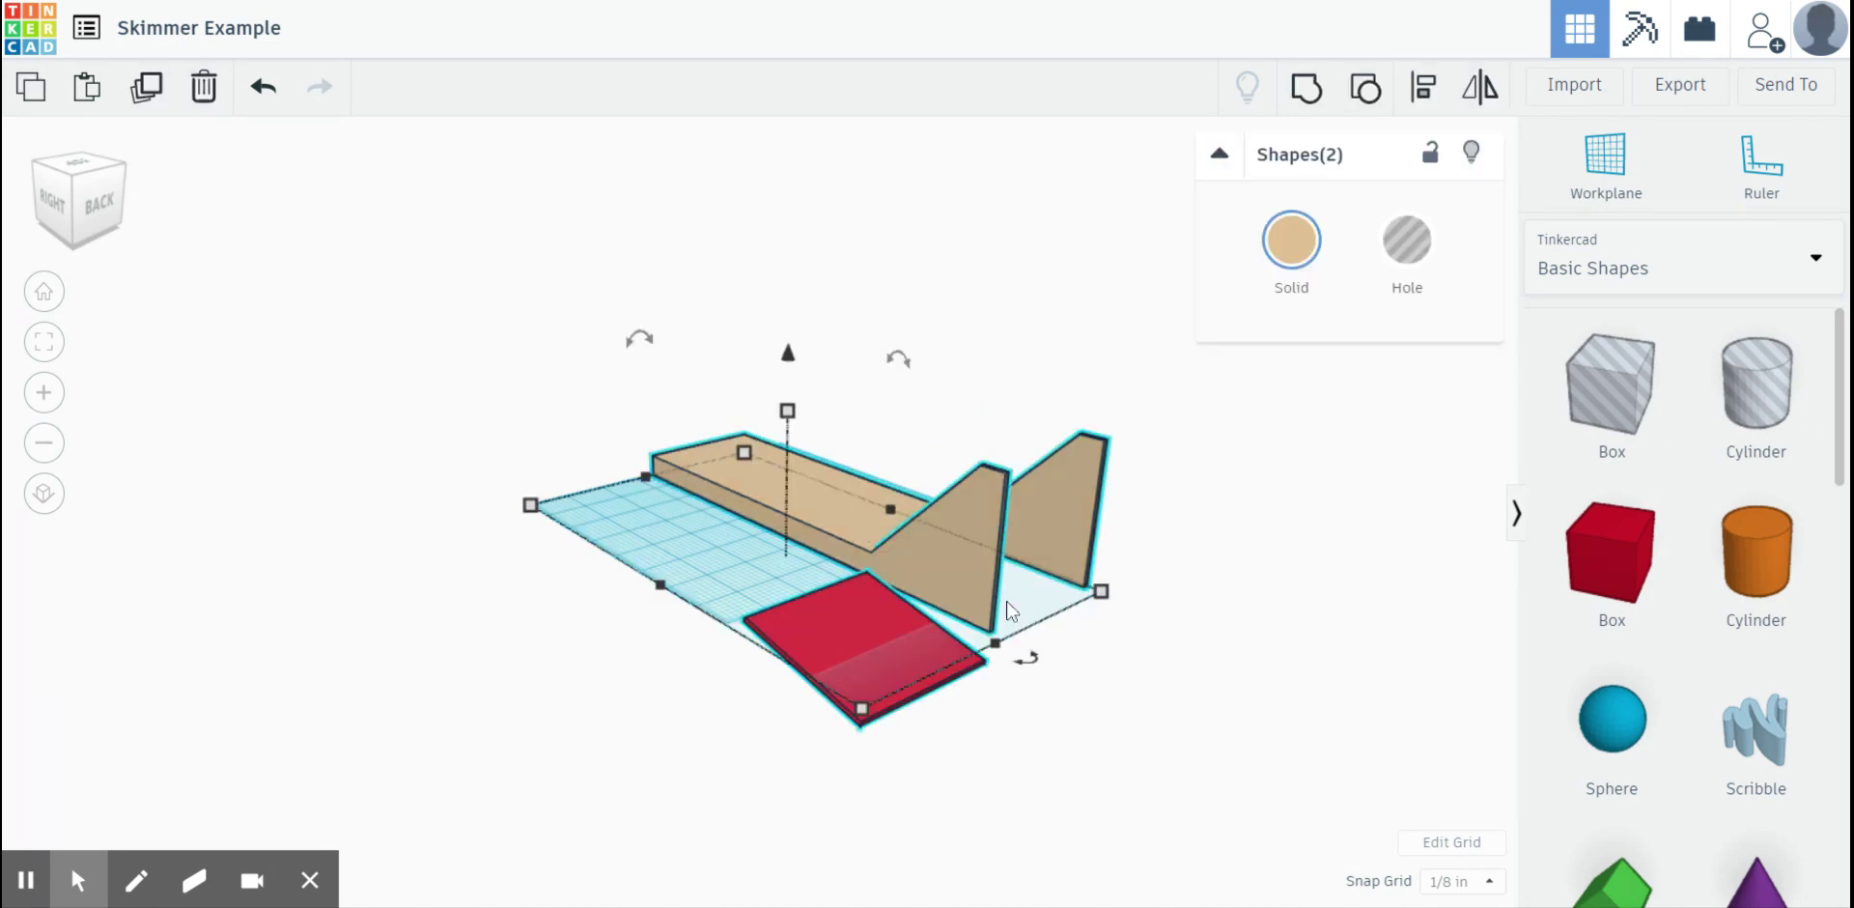
left_click(1424, 87)
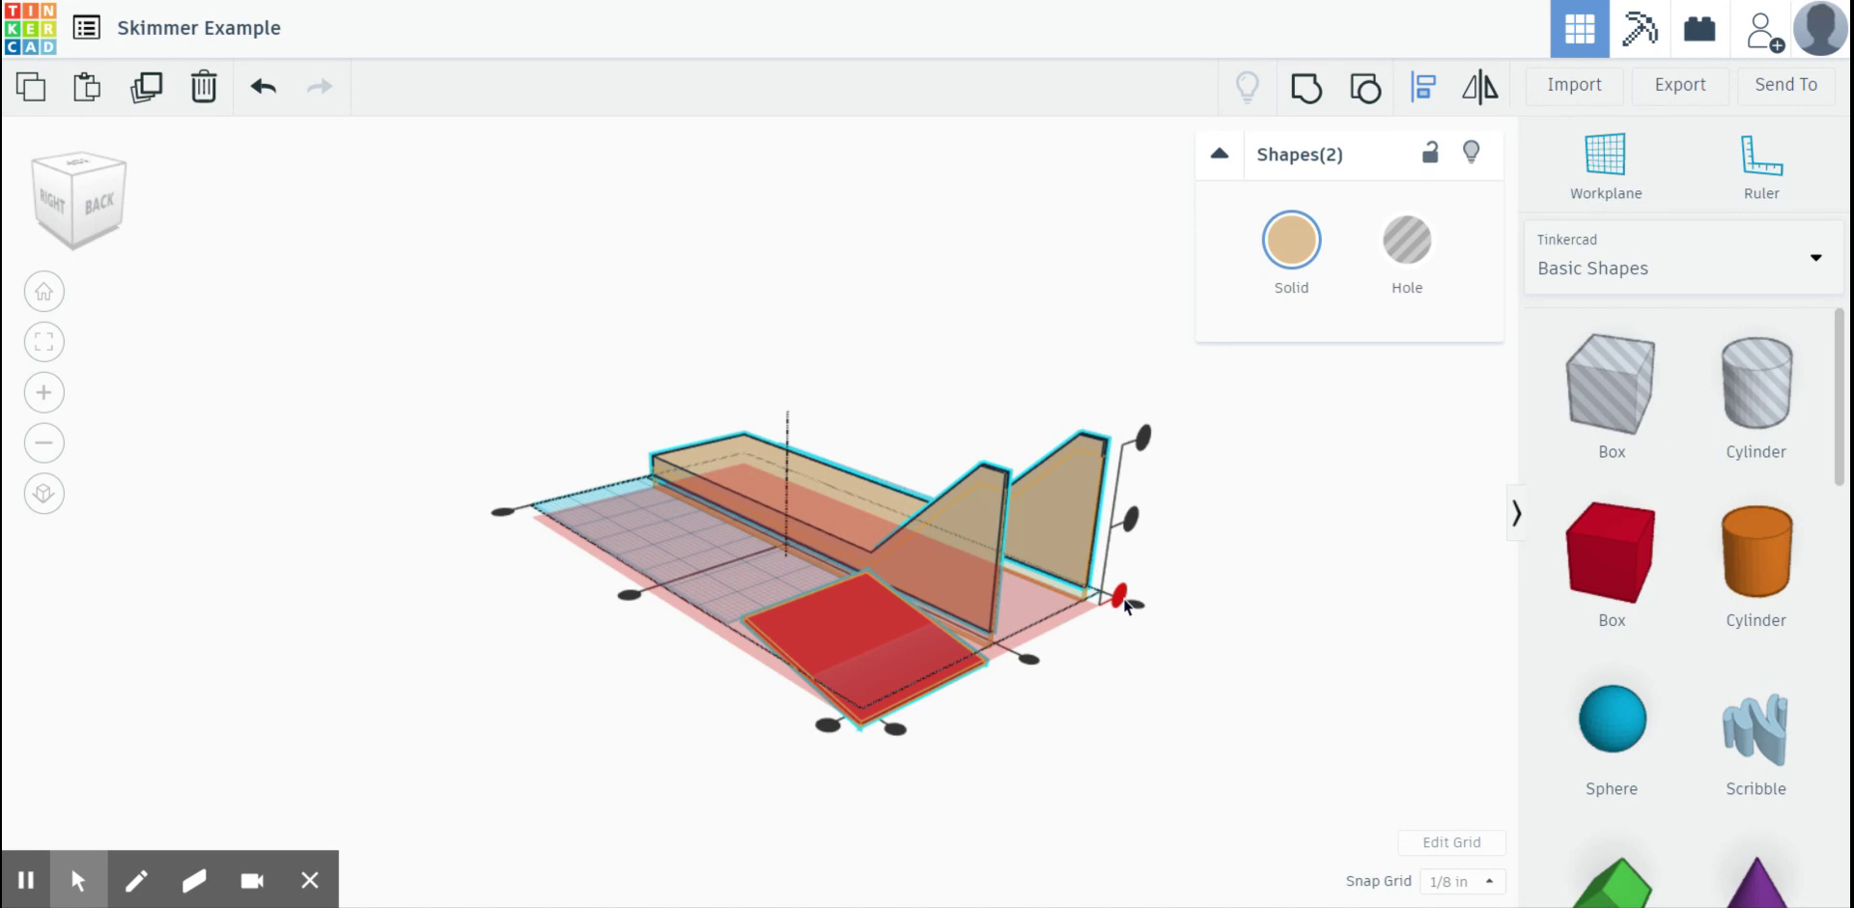
left_click(1122, 598)
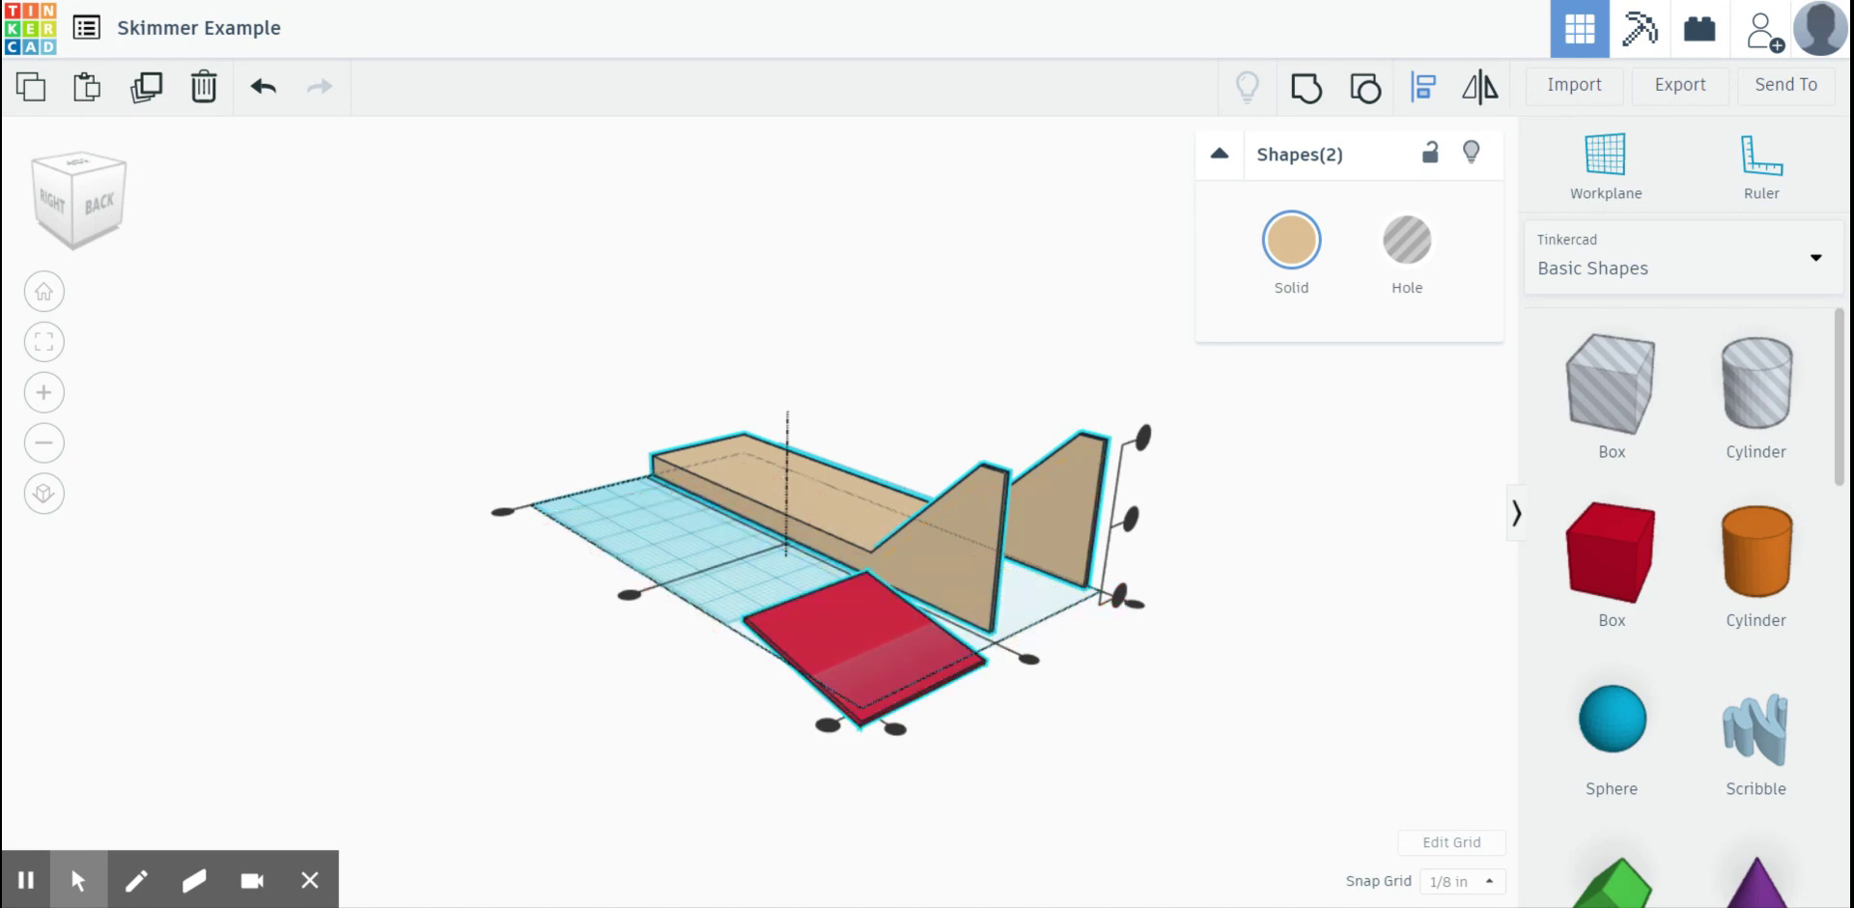
left_click(1134, 605)
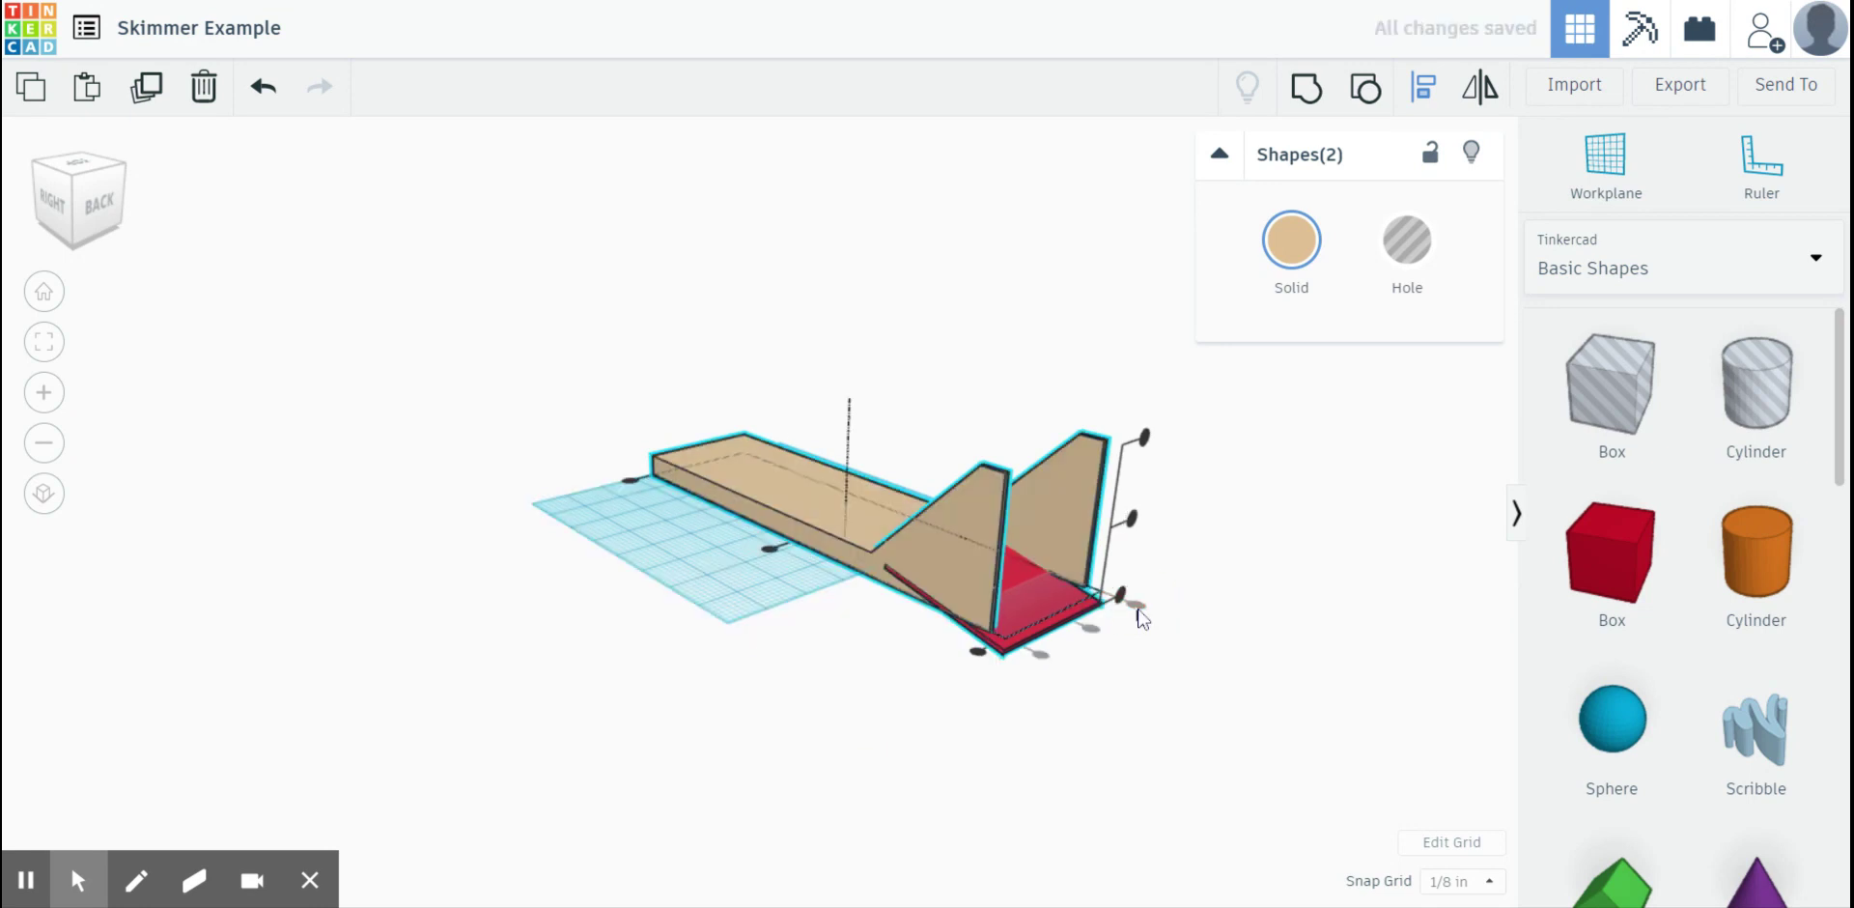
left_click(1087, 676)
right_click_drag(1086, 676, 567, 666)
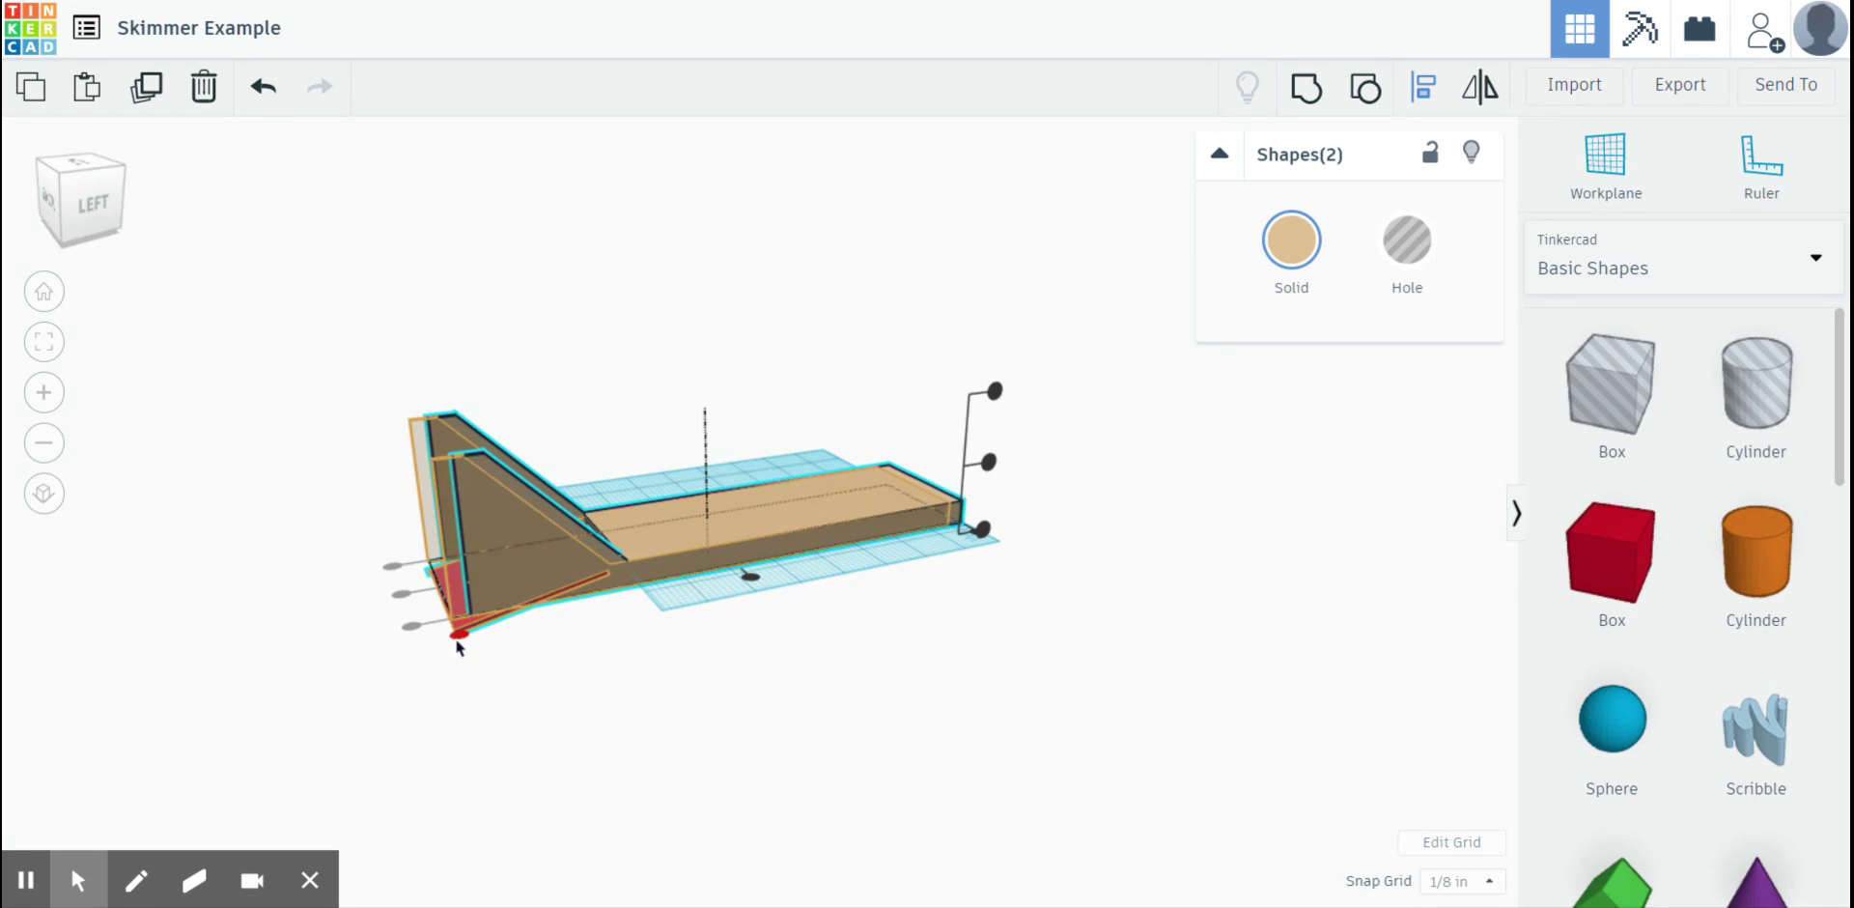
left_click_drag(458, 642, 460, 644)
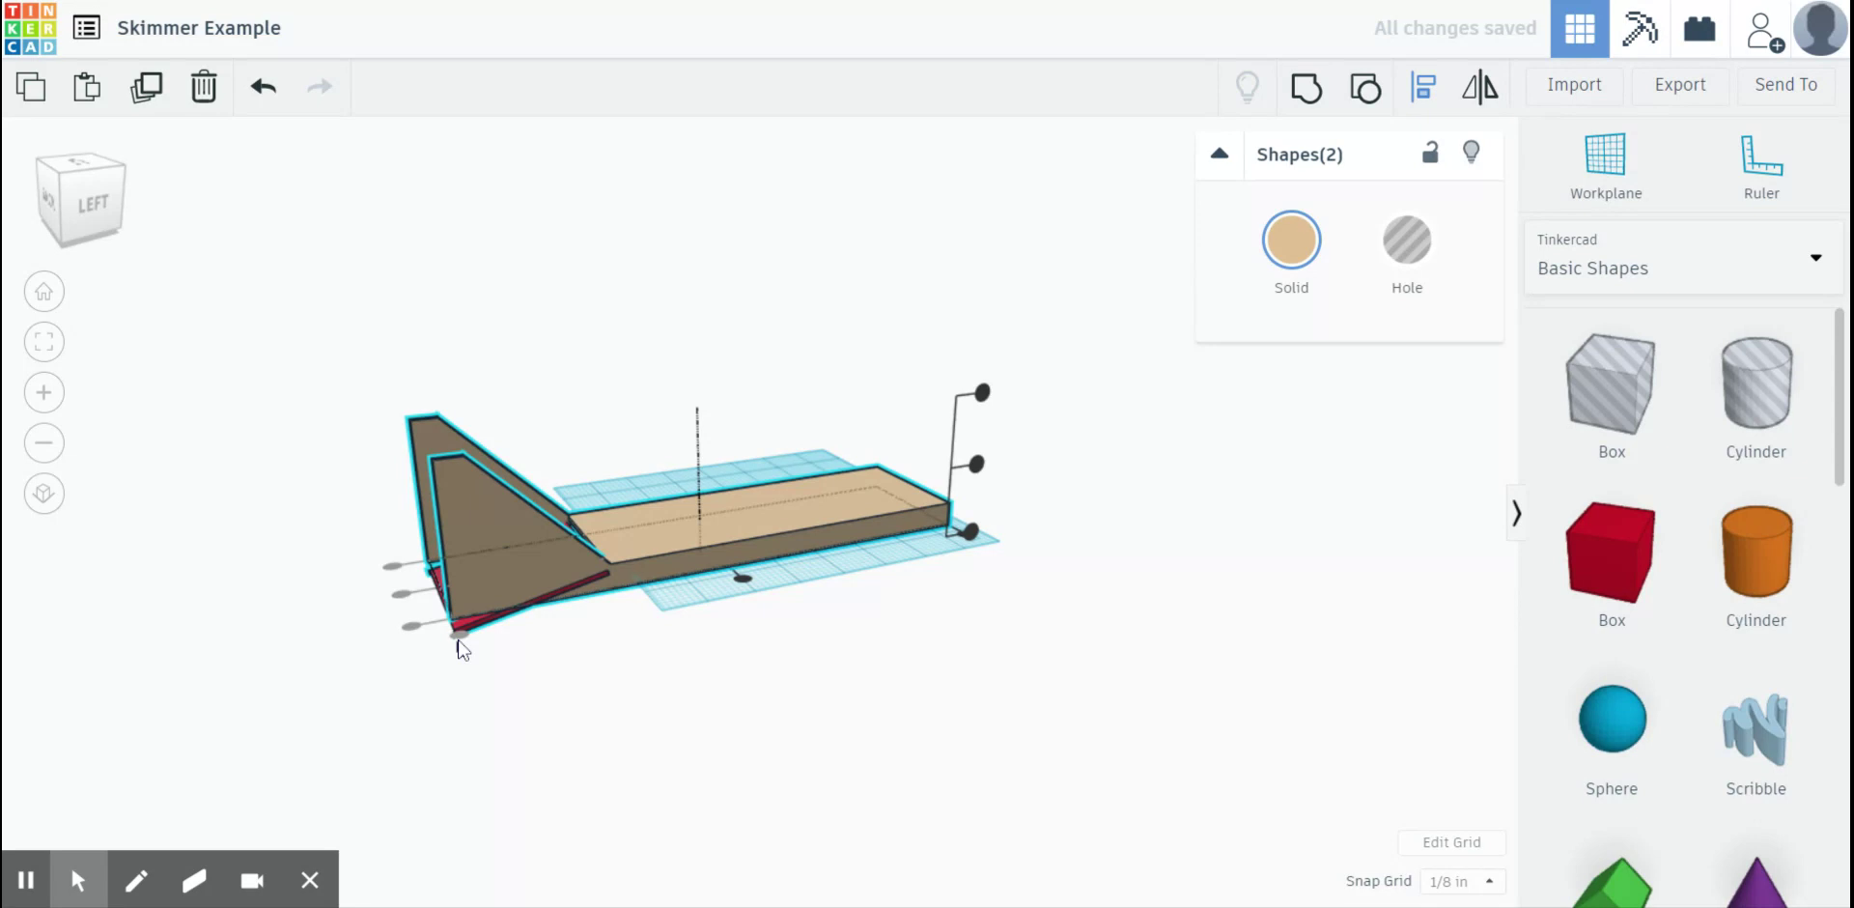
left_click(585, 673)
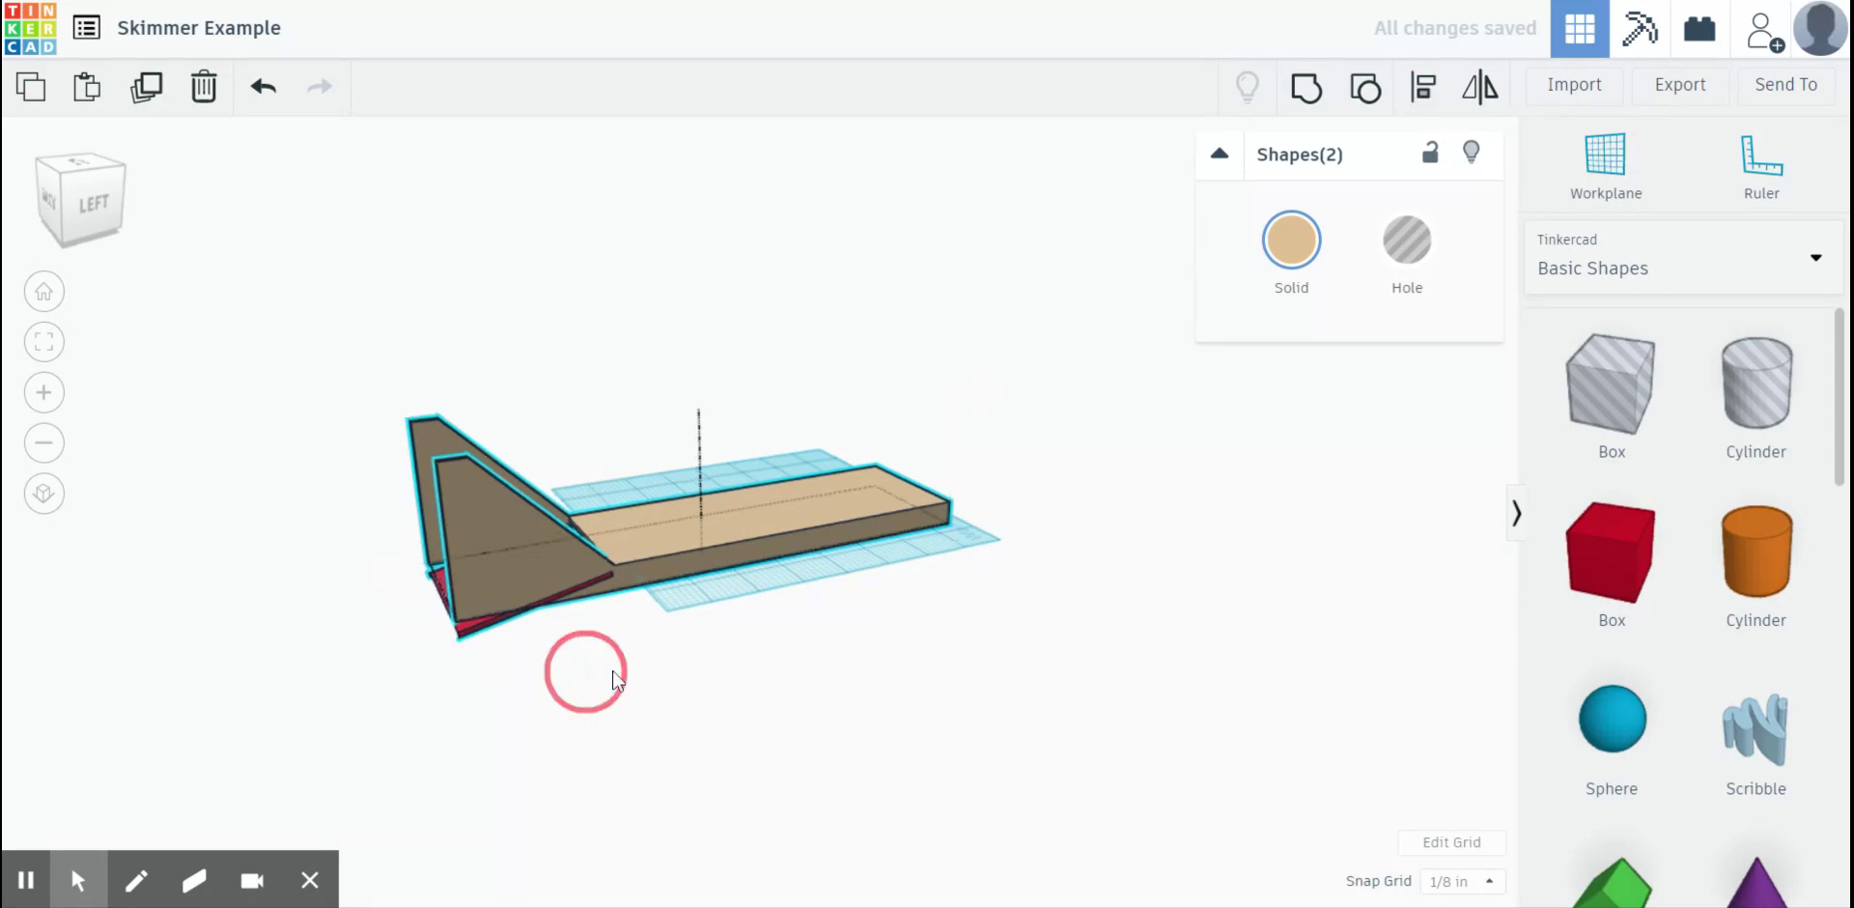
right_click_drag(614, 673, 1294, 681)
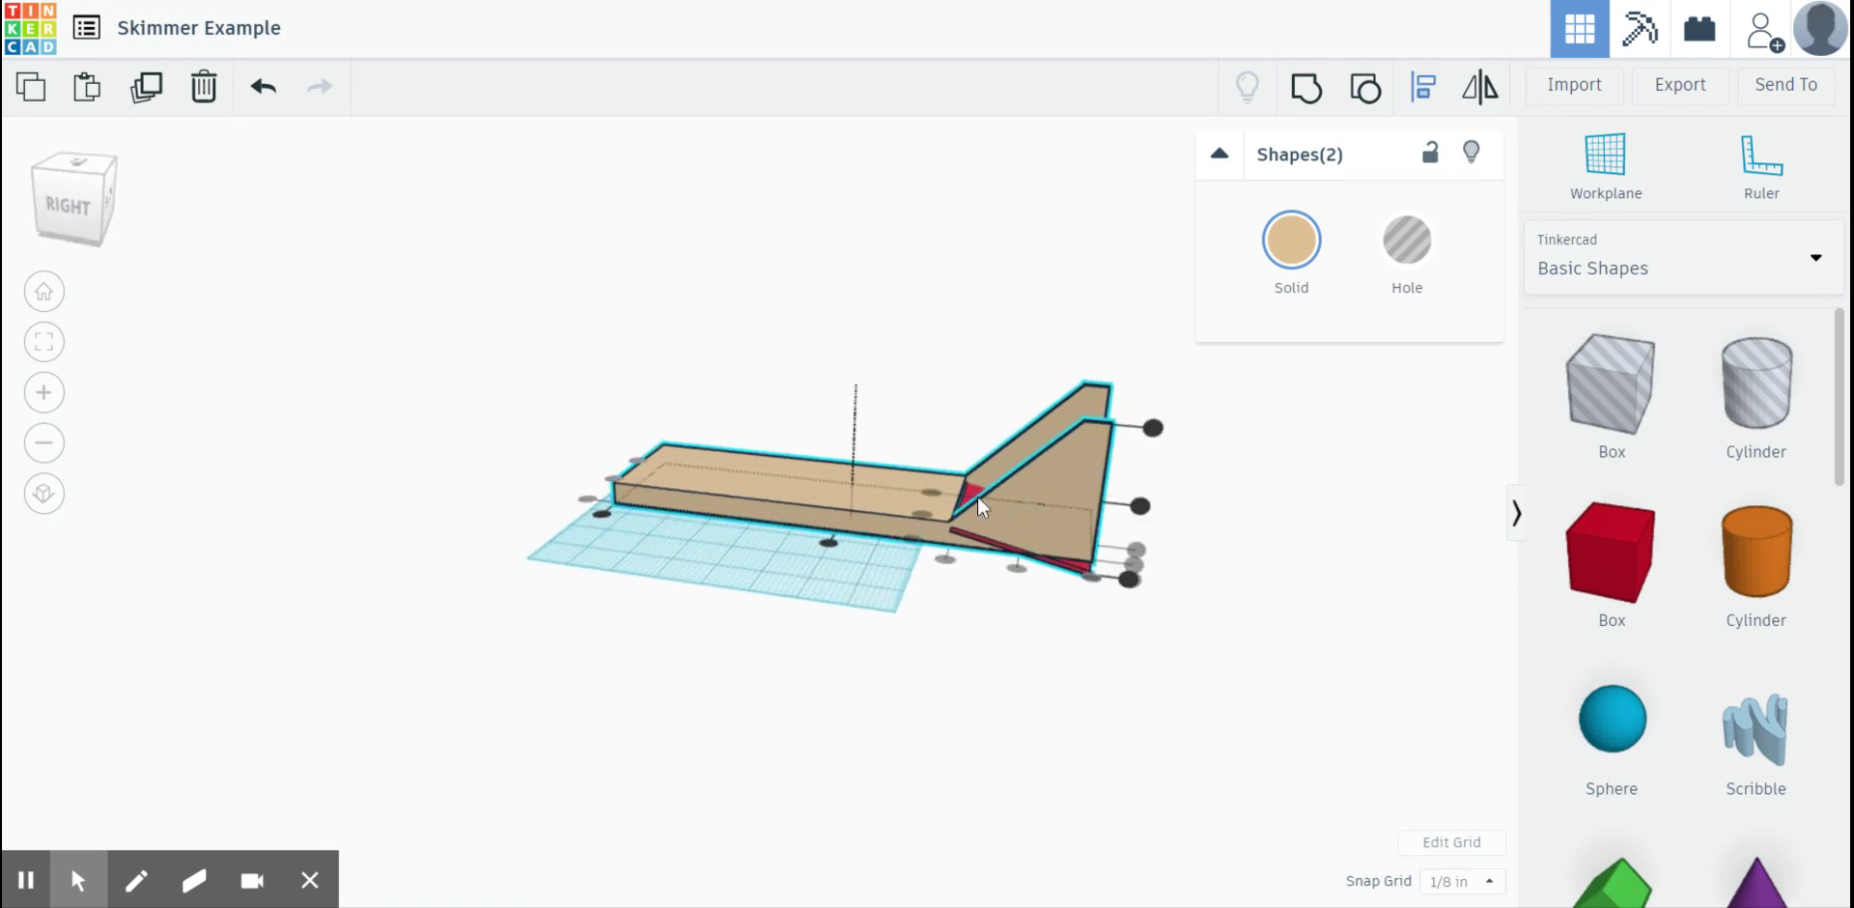
- Raise the red plate 0.186 off the workplane
left_click(689, 291)
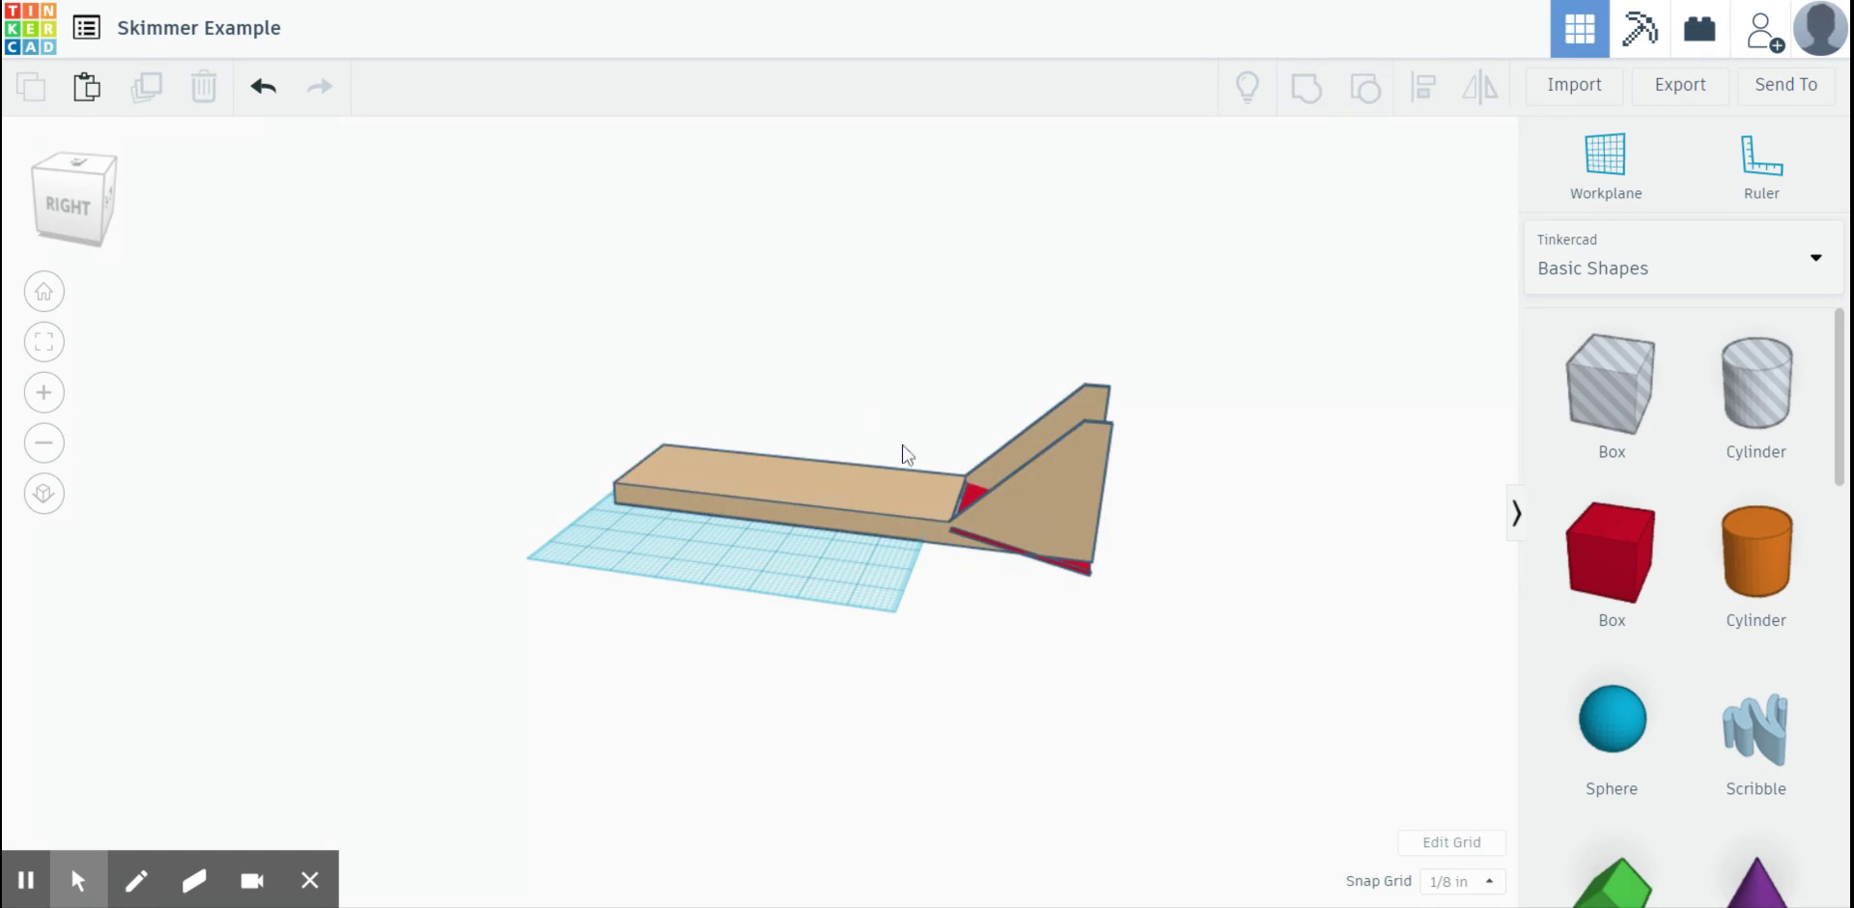
left_click(974, 500)
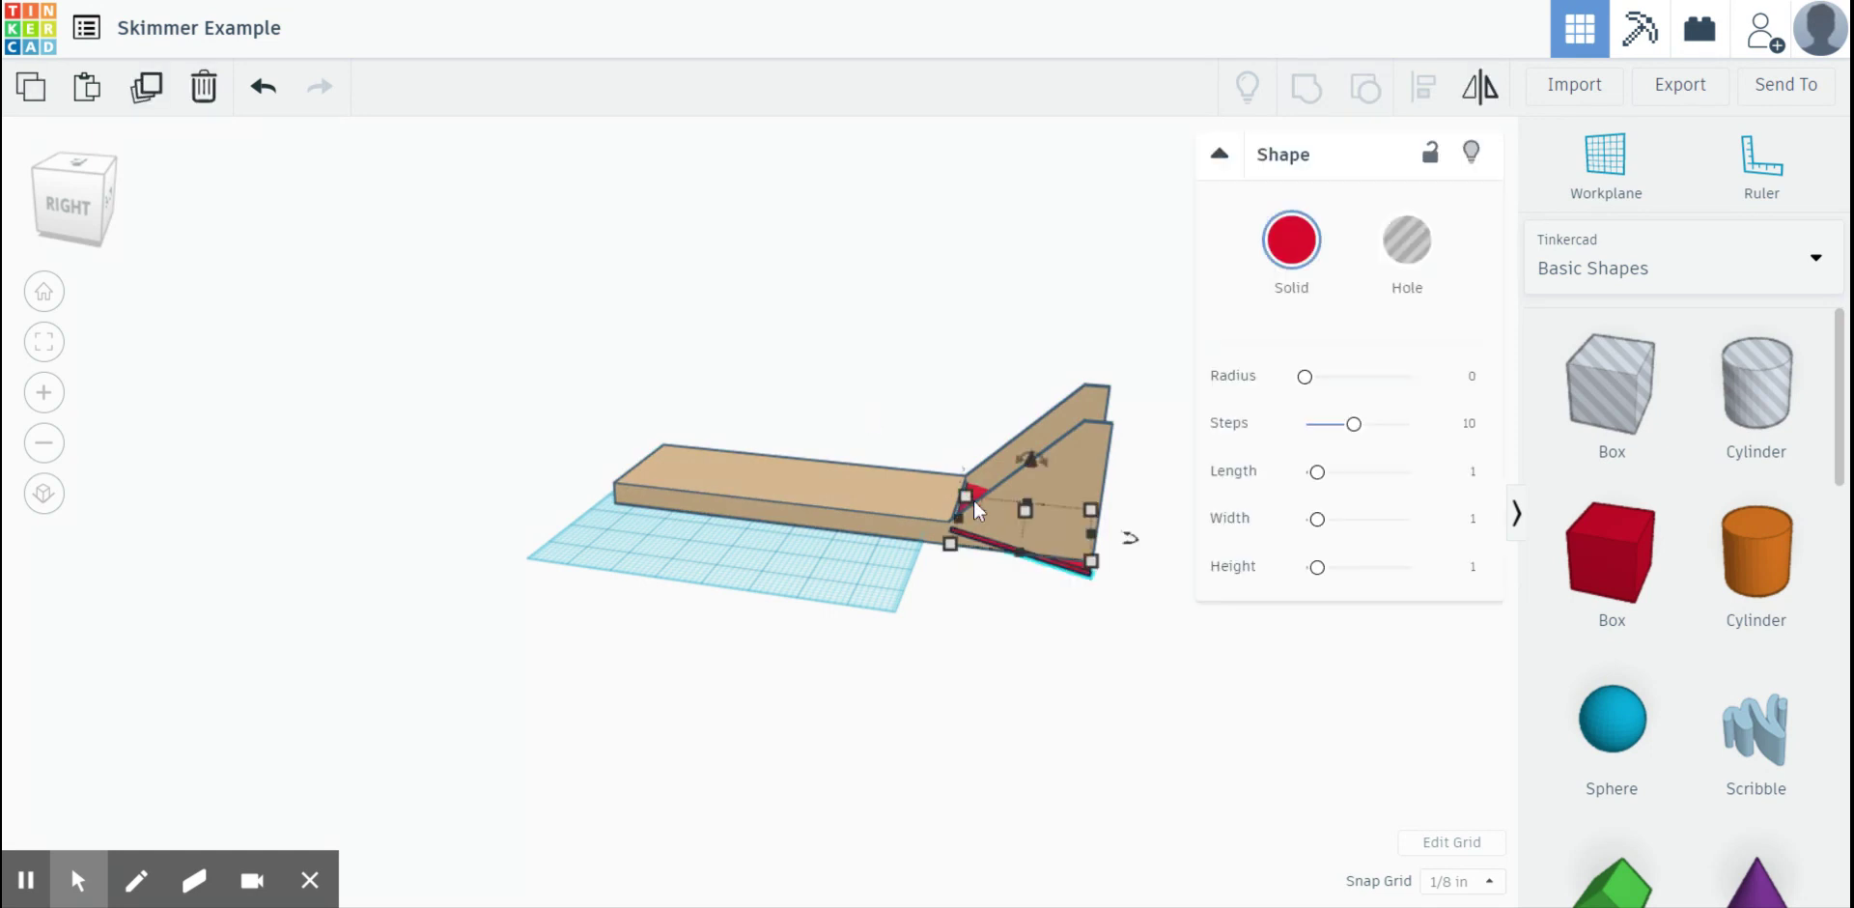
left_click(1028, 464)
left_click_drag(1028, 463, 1024, 454)
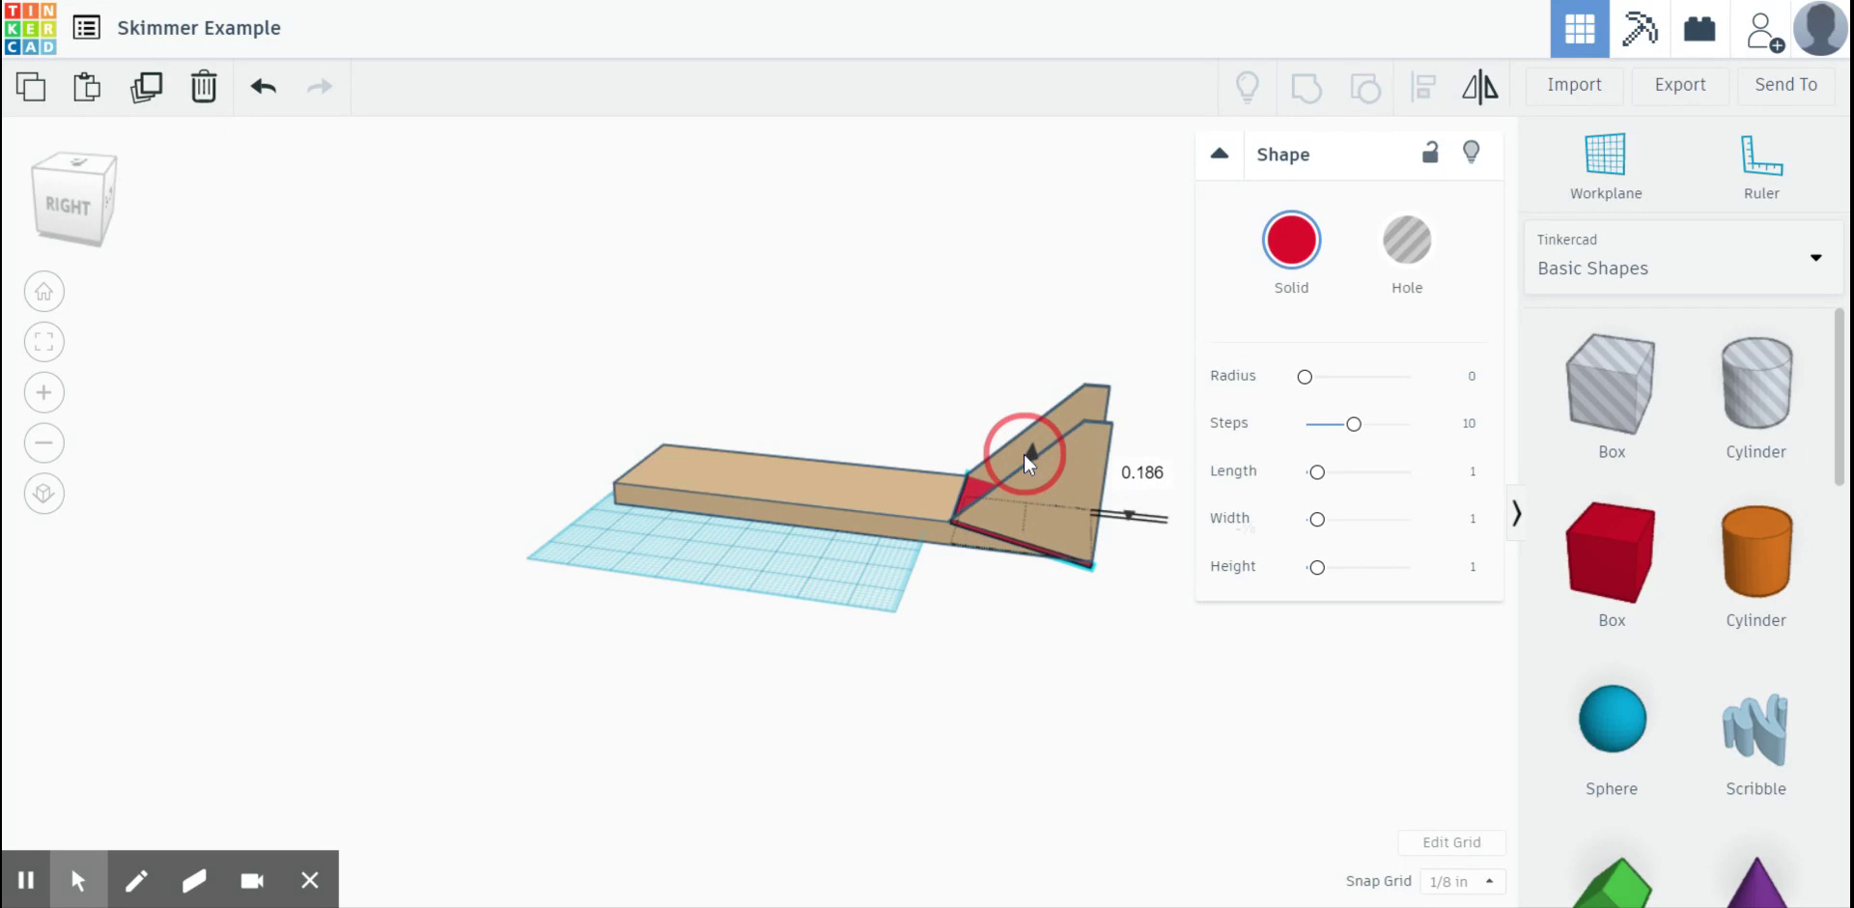
left_click(1064, 620)
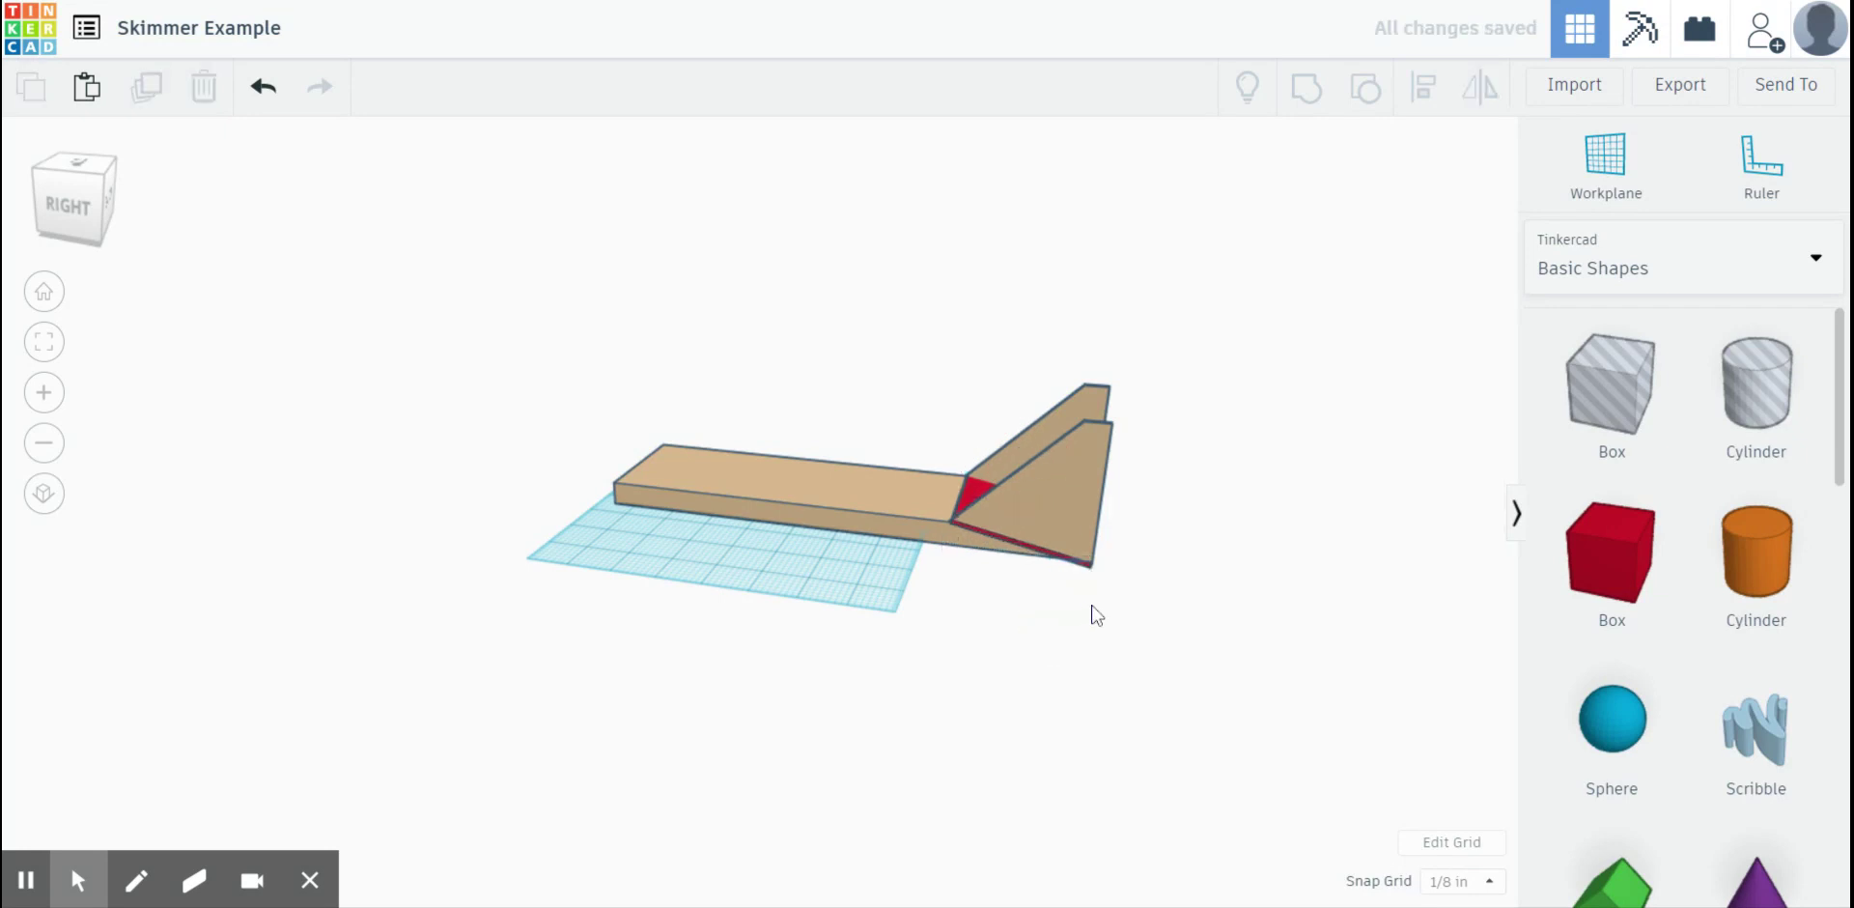
- Orbit to the other side and check the plate's fit against the tan body
right_click_drag(1099, 613, 410, 656)
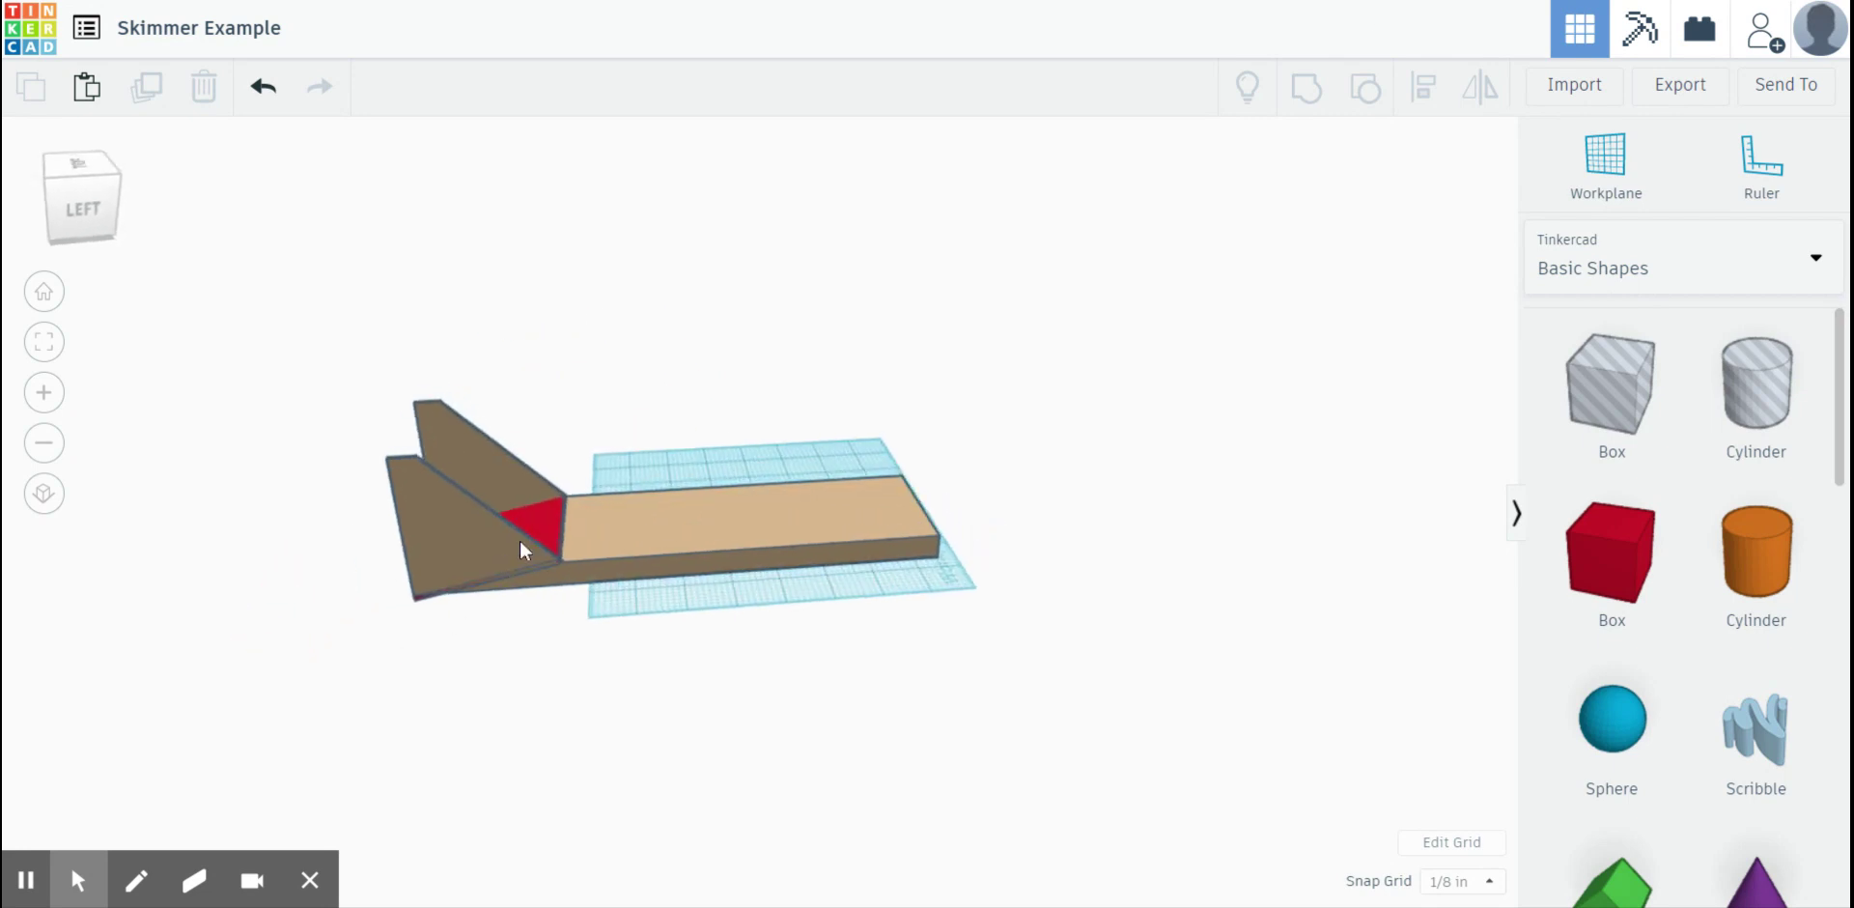
left_click(542, 523)
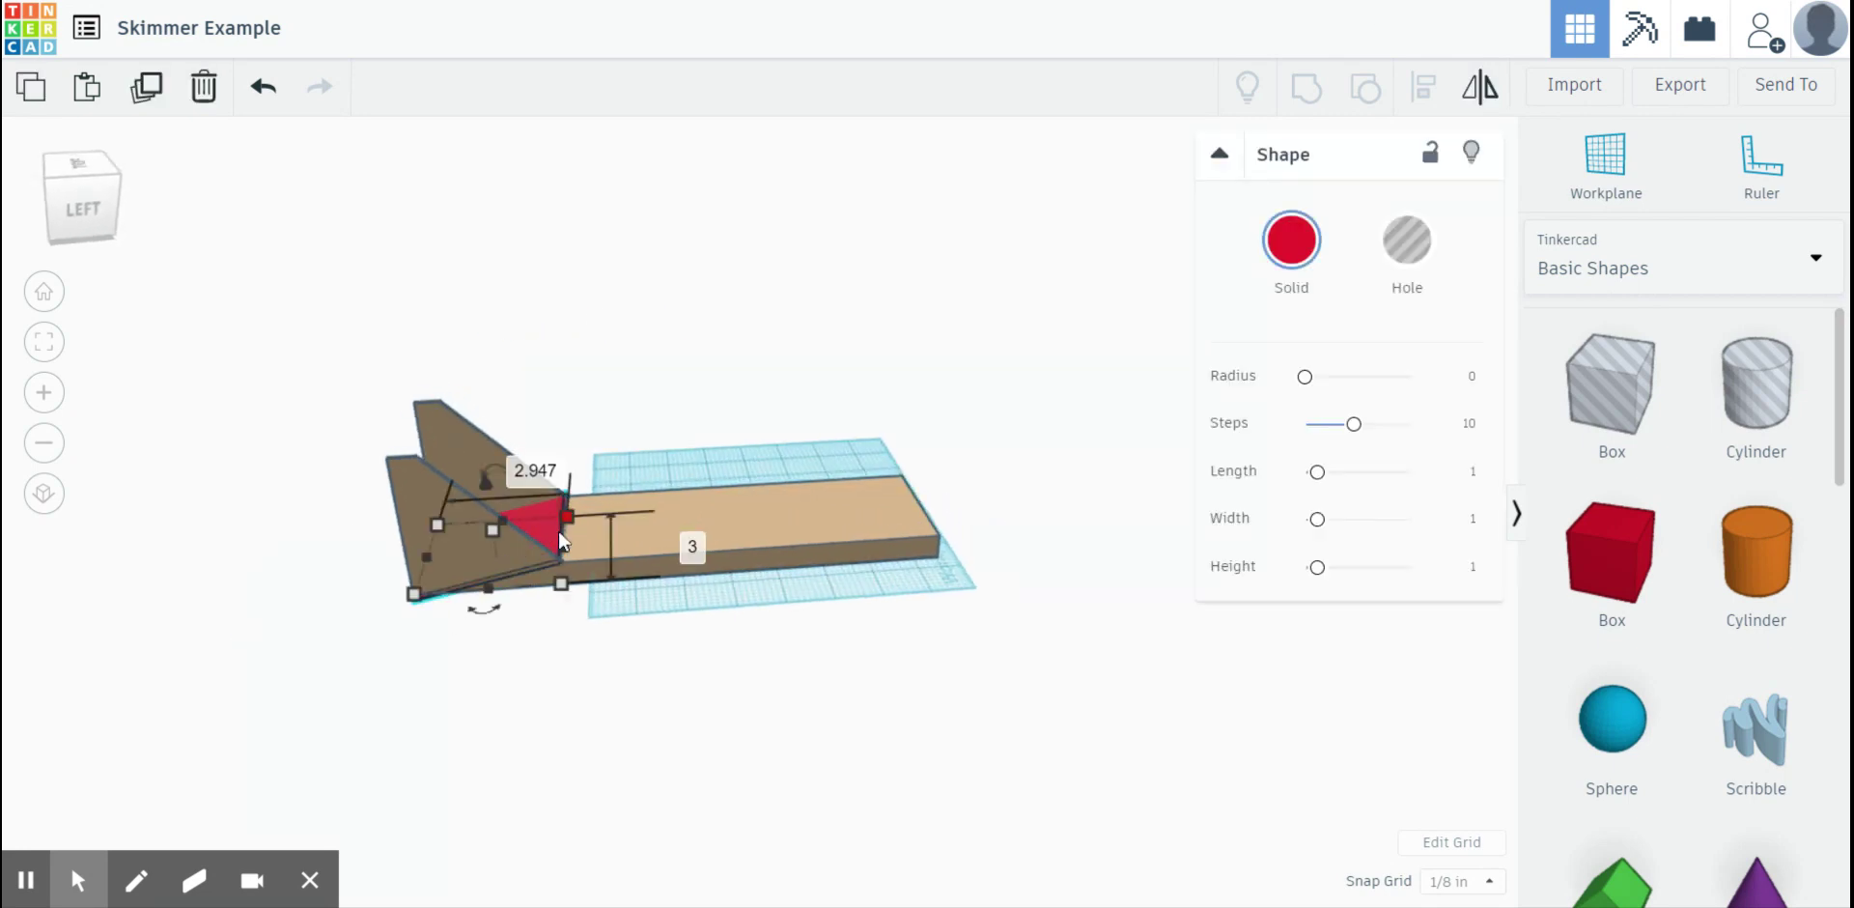
left_click(691, 539, "shift")
left_click(570, 640)
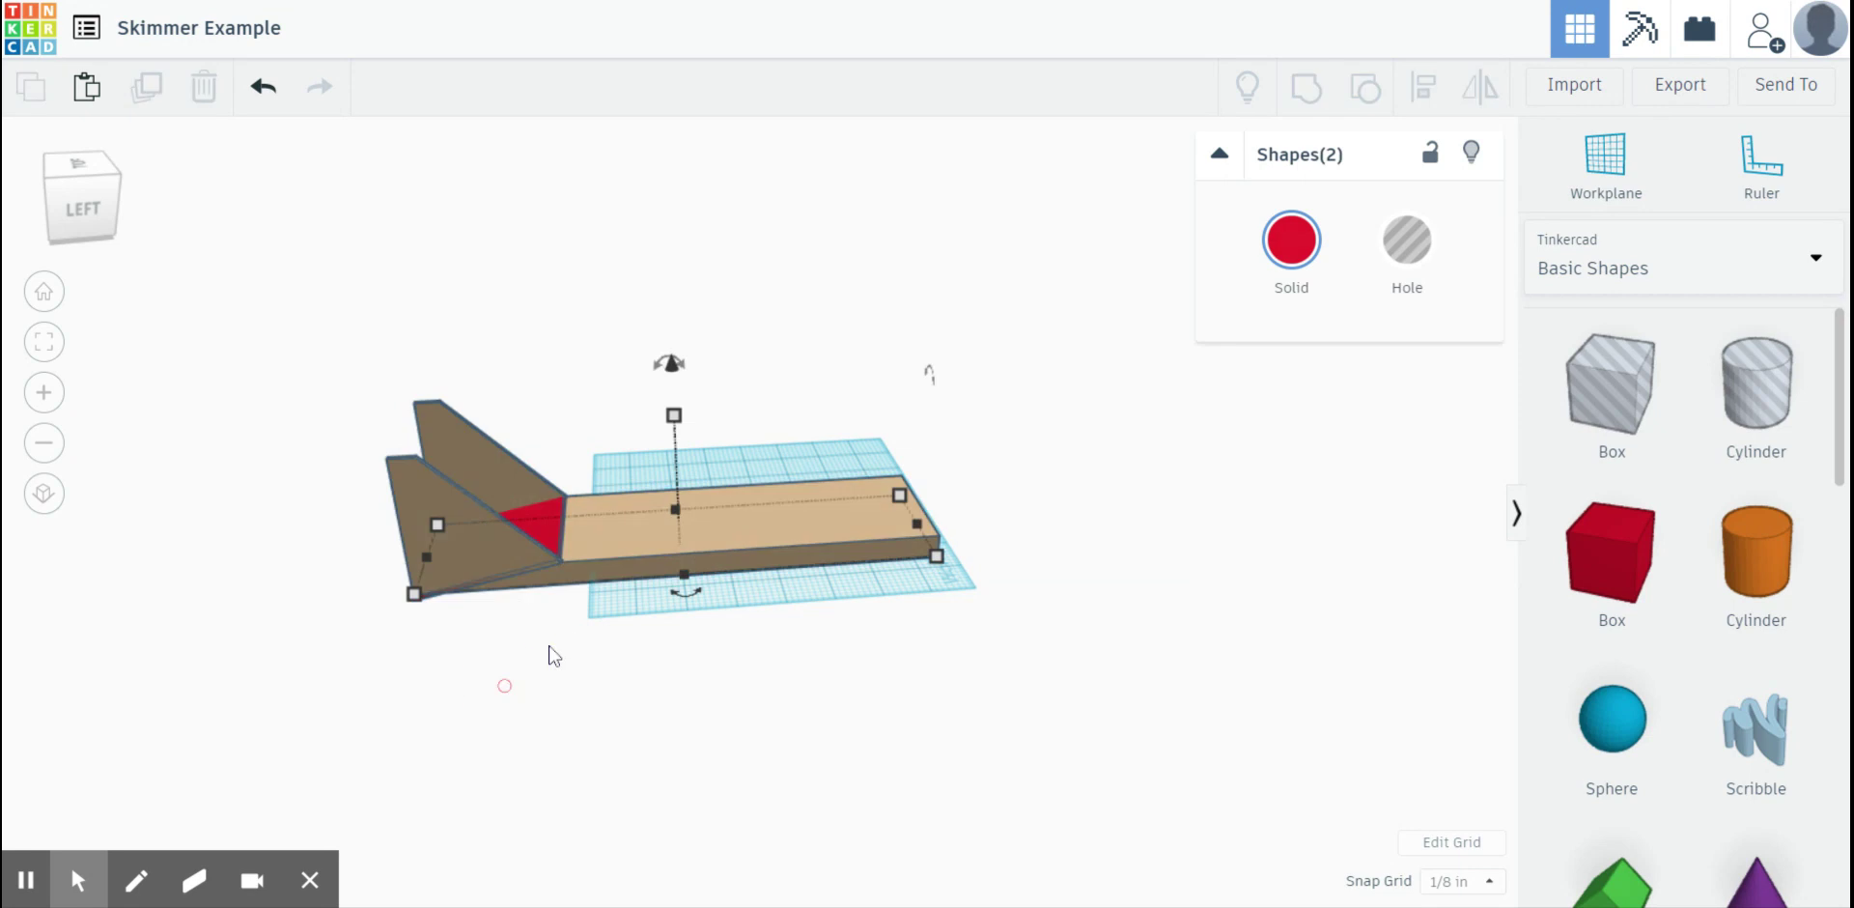
- Group the red flap plate with the tan body and view the result from the front right
left_click(642, 532)
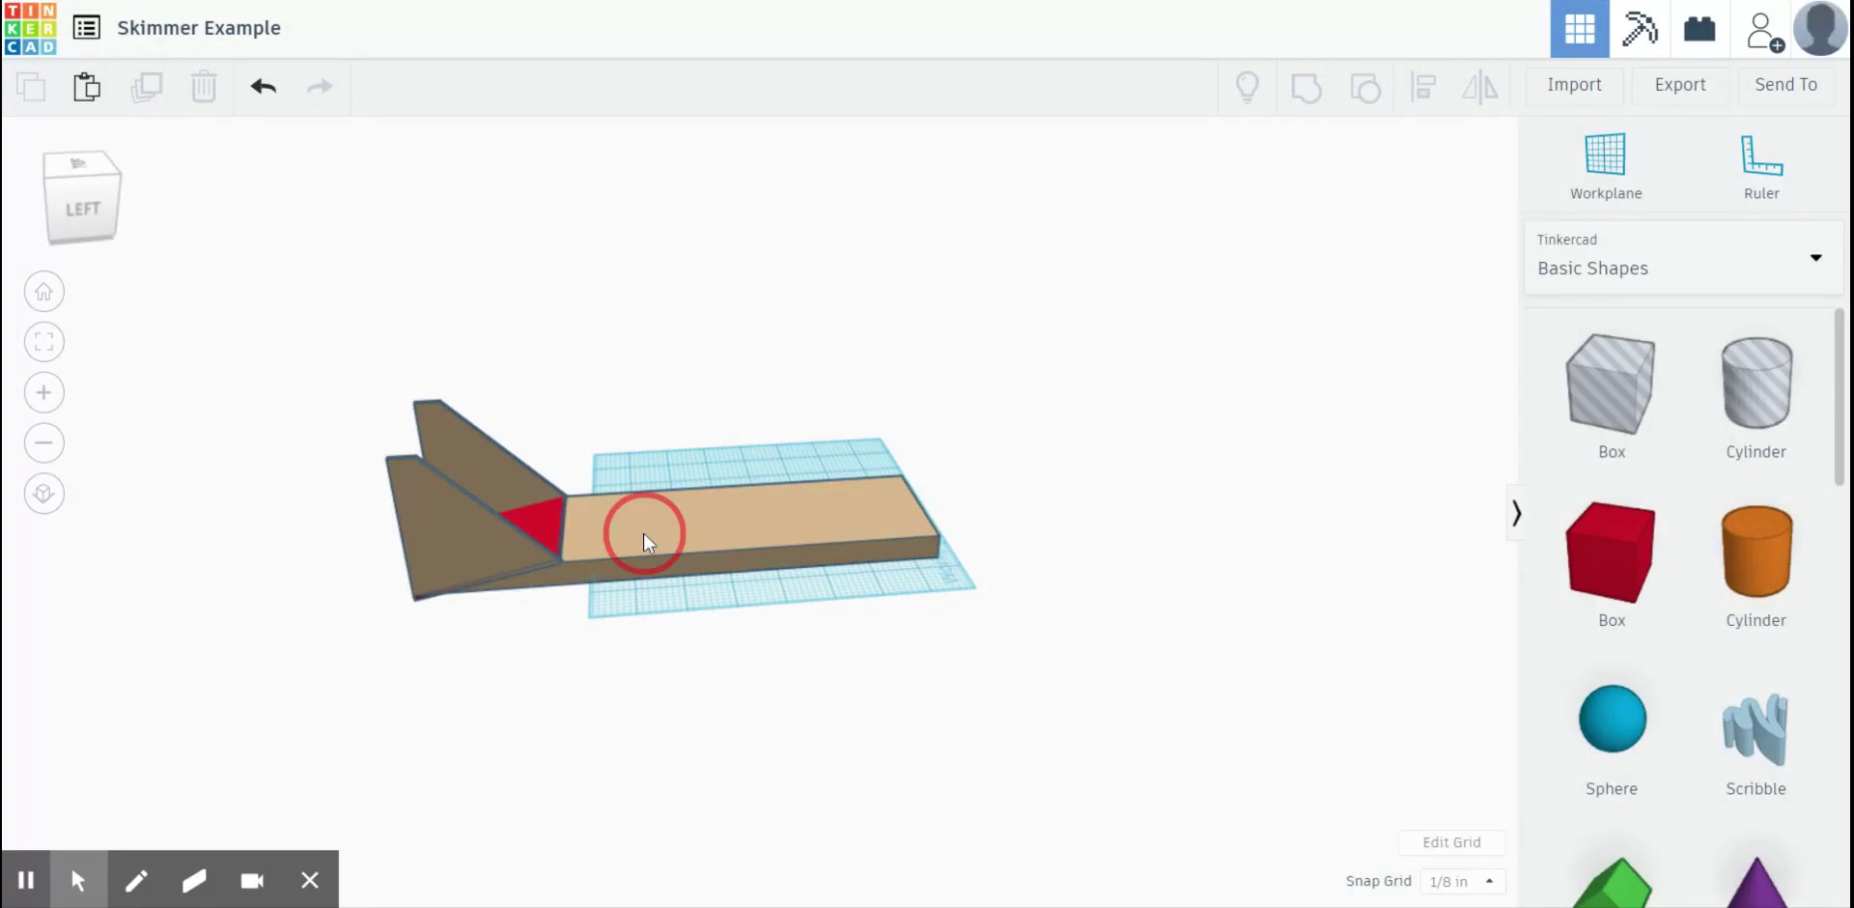
left_click(549, 507, "shift")
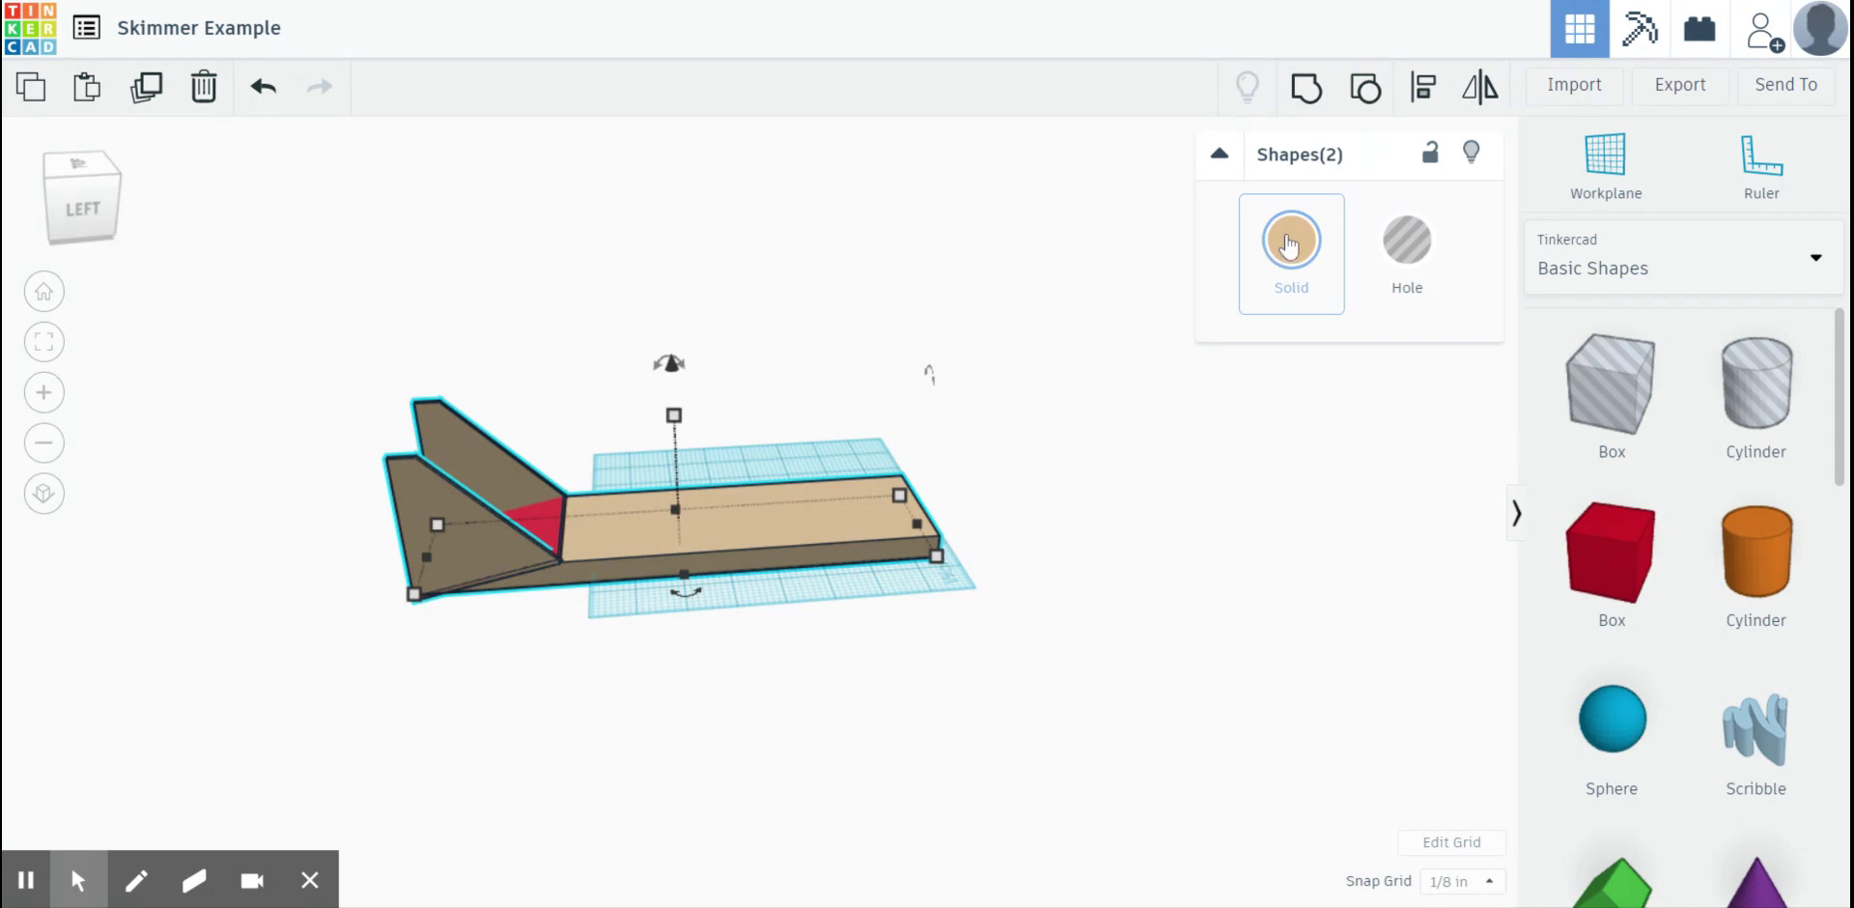
left_click(1308, 90)
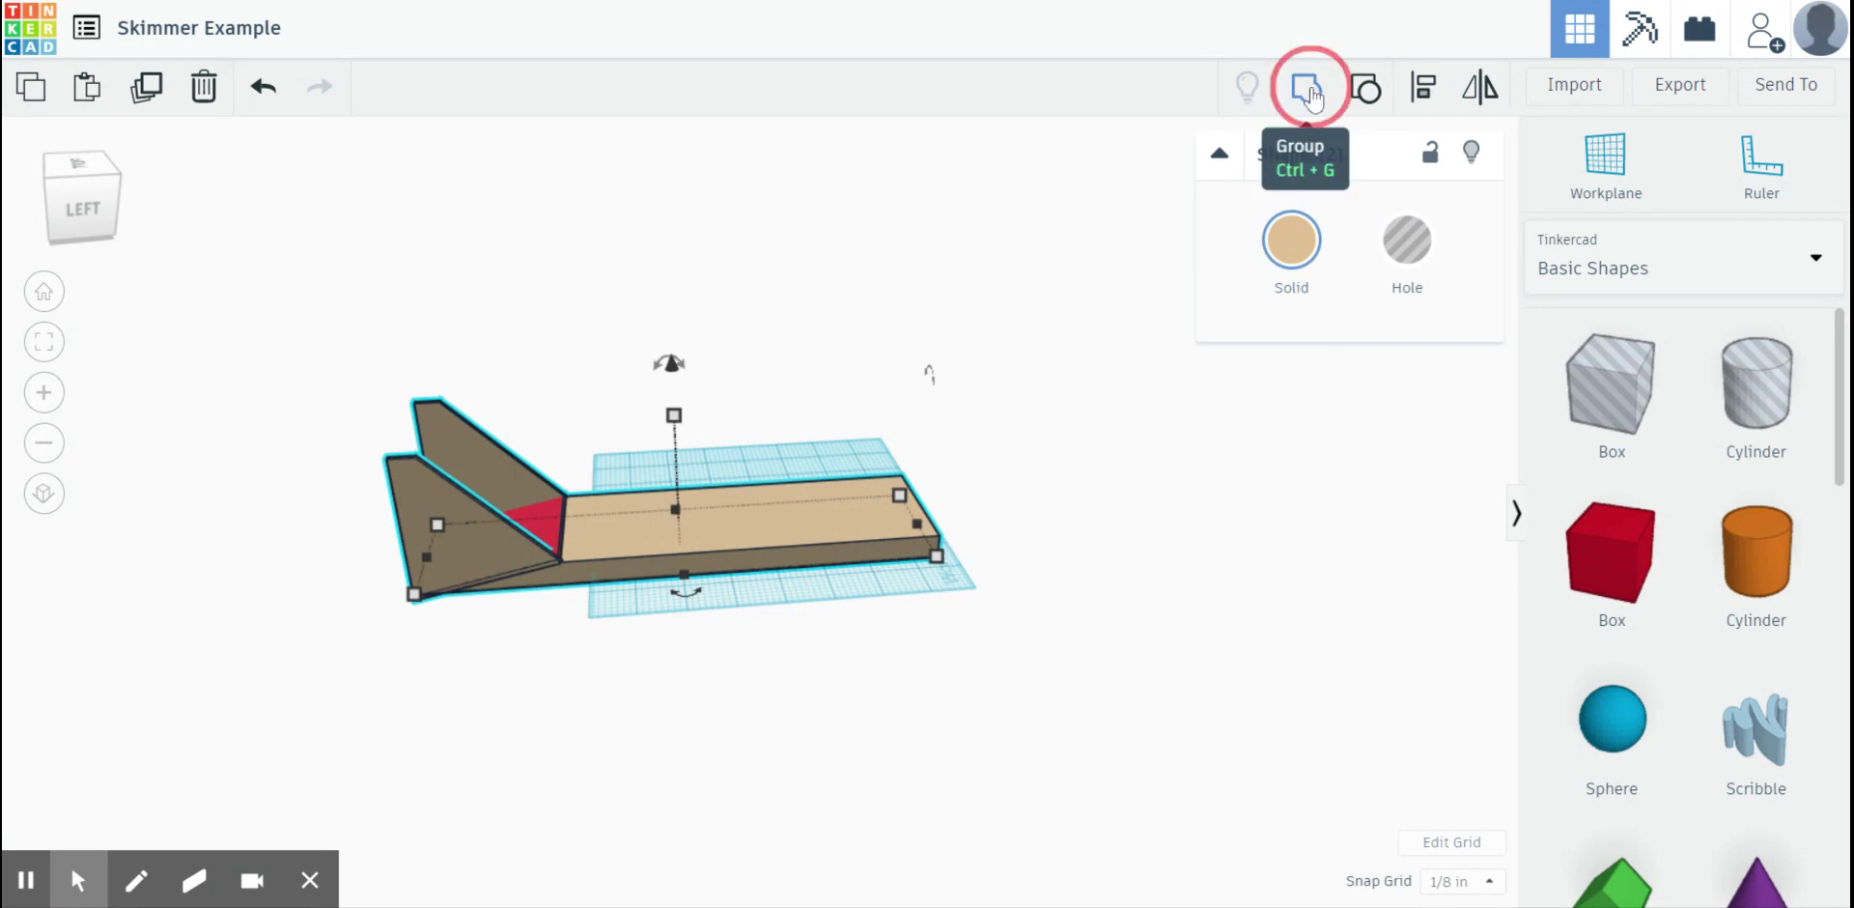
left_click(1172, 443)
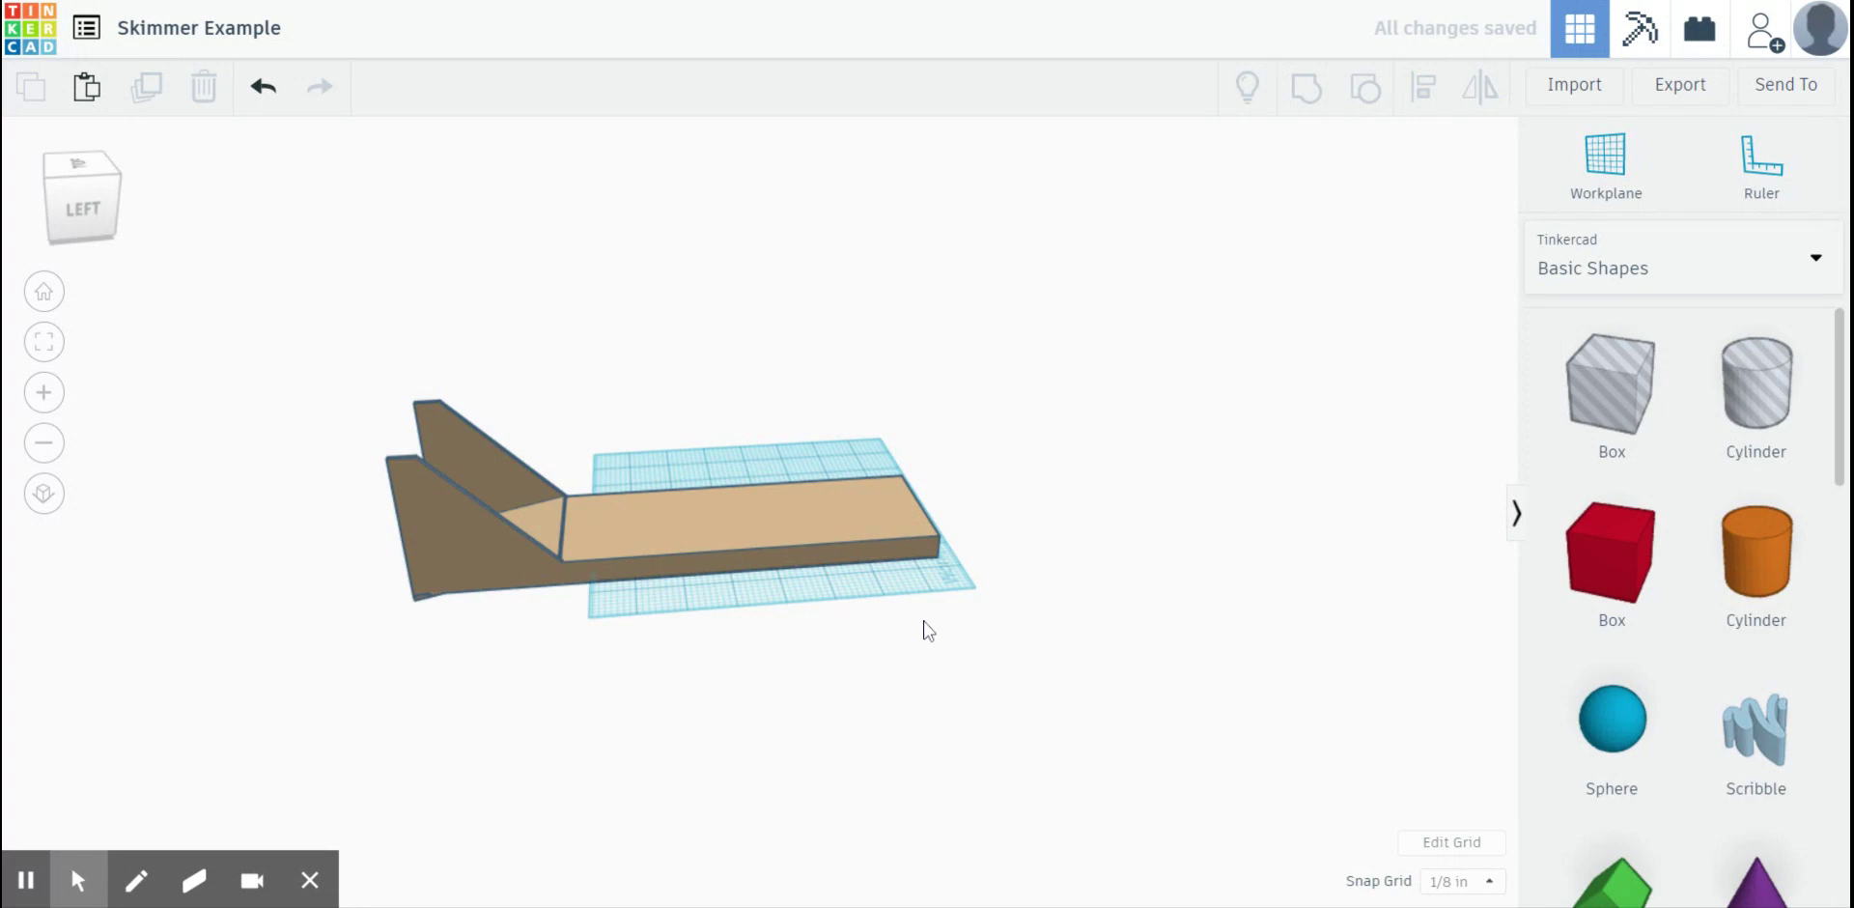
right_click_drag(591, 657, 1034, 571)
right_click_drag(868, 552, 1111, 582)
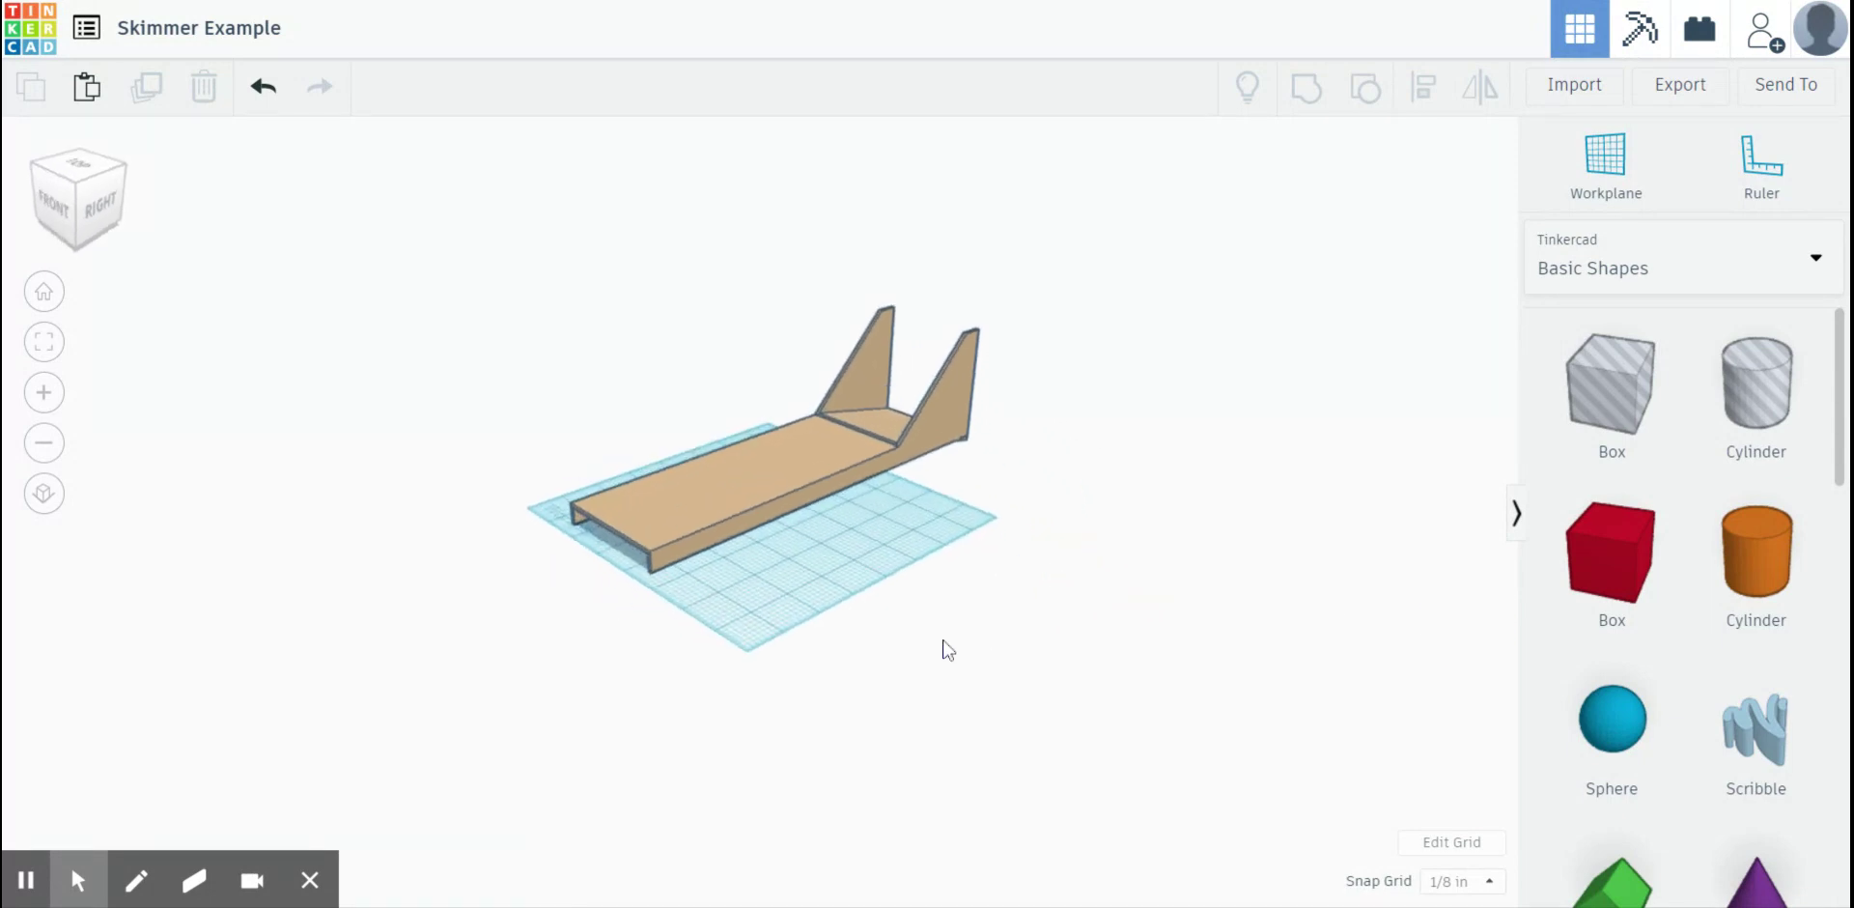